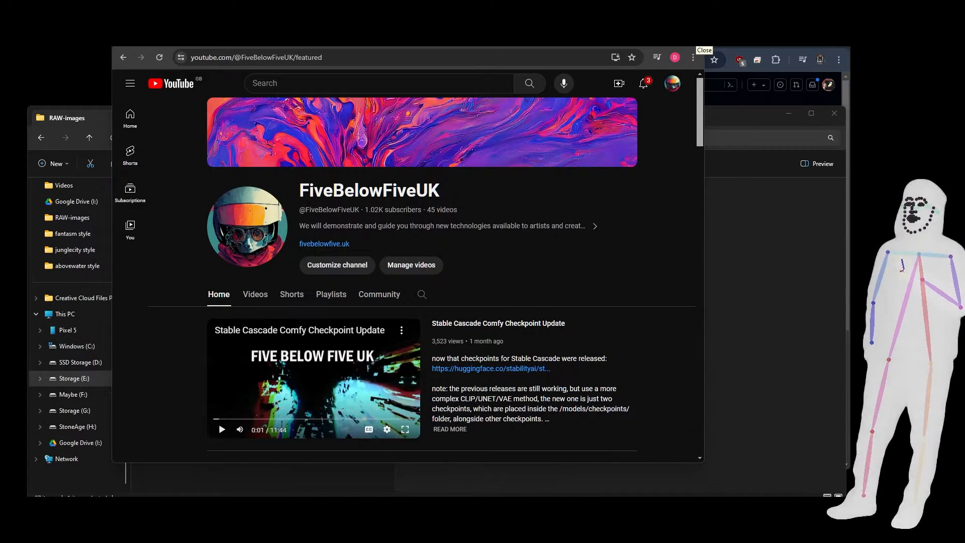
Close the YouTube channel window and look over the style folders in RAW-images.
{"action": "left_click", "coordinate": [700, 47]}
{"action": "left_click", "coordinate": [501, 252]}
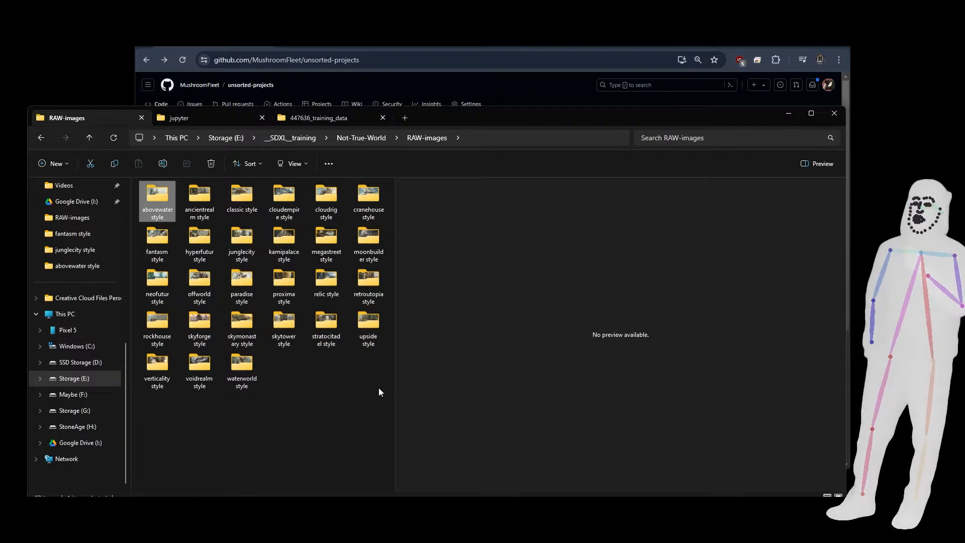
{"action": "left_click_drag", "start_coordinate": [379, 392], "coordinate": [140, 179]}
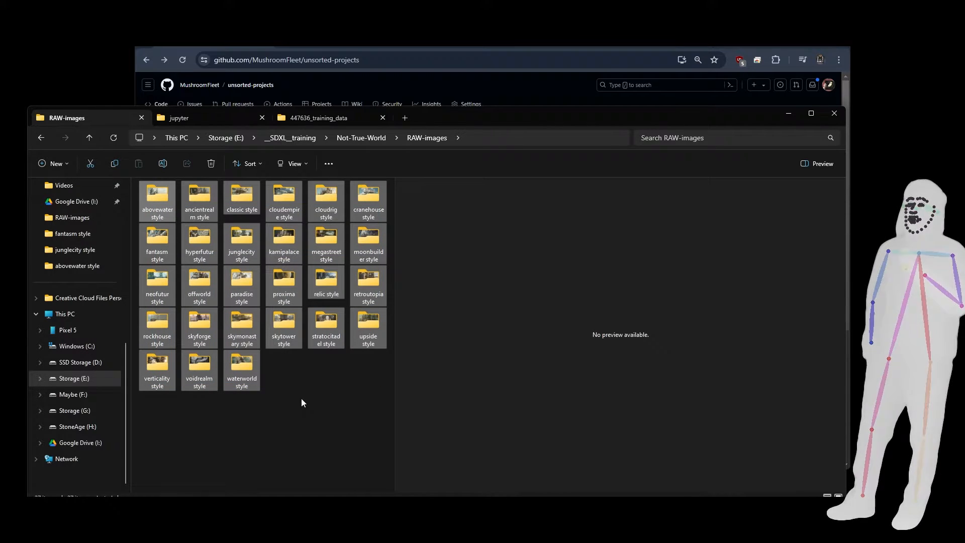
{"action": "left_click", "coordinate": [299, 359]}
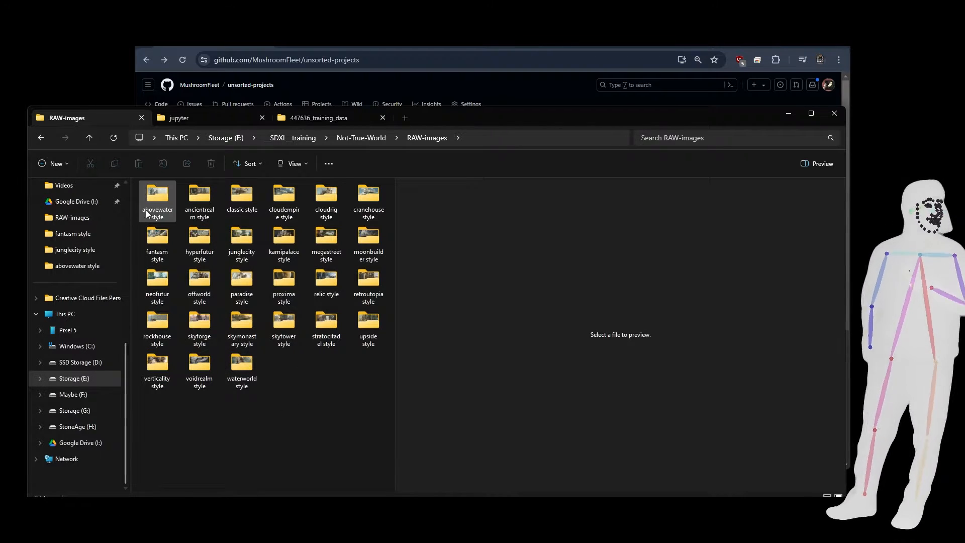
{"action": "mouse_move", "coordinate": [151, 215]}
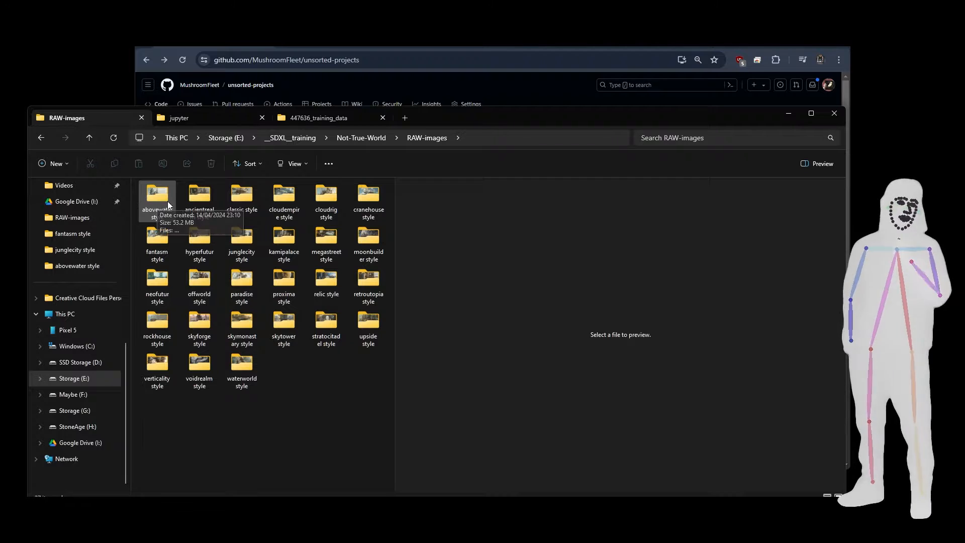
Browse to the hyperfutur style folder in Curation-Stage and preview hyperfutur style (1).txt and its matching PNG image.
{"action": "left_click", "coordinate": [357, 139]}
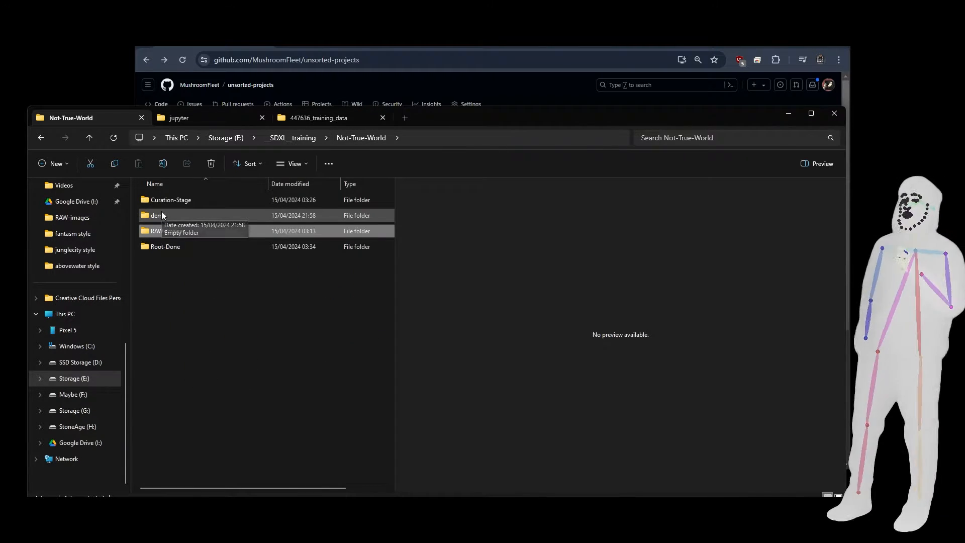
{"action": "double_click", "coordinate": [174, 200]}
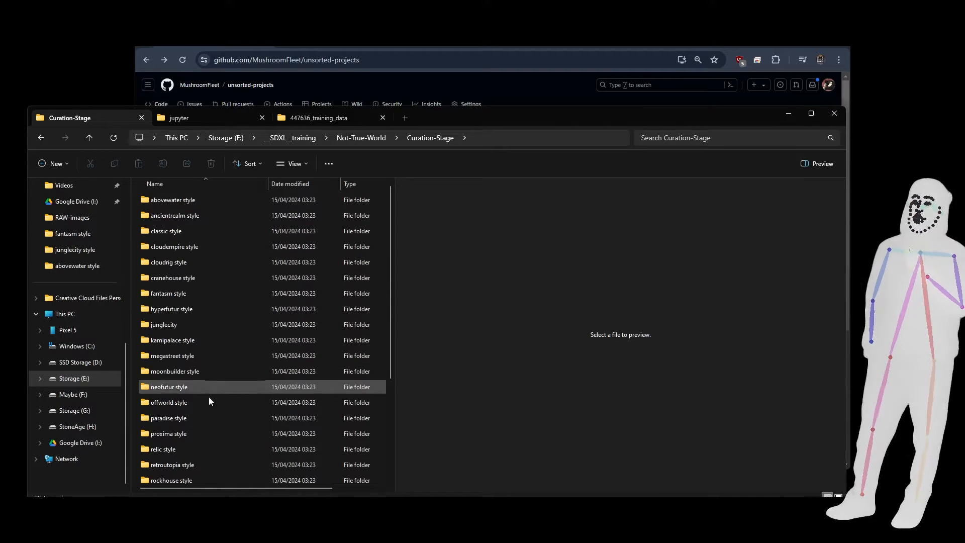
{"action": "double_click", "coordinate": [170, 310]}
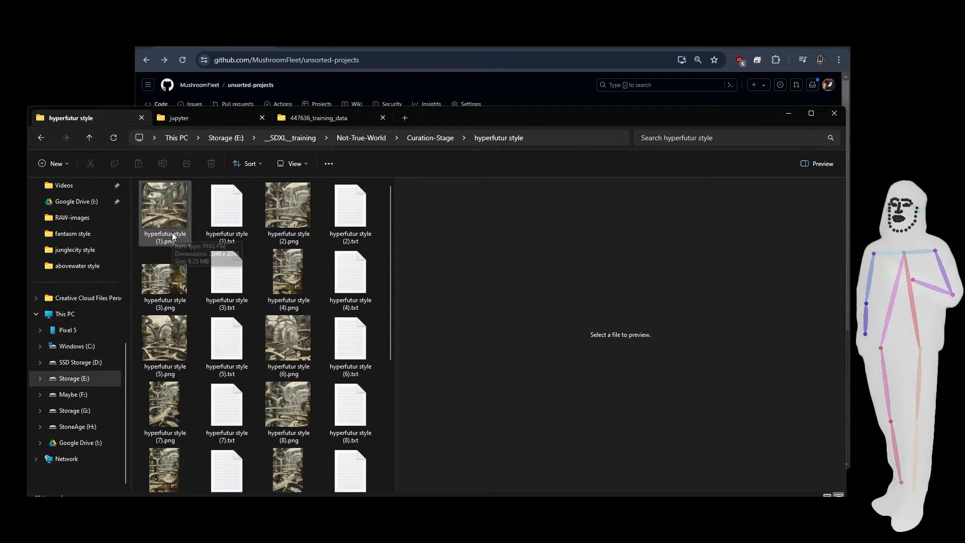
{"action": "left_click", "coordinate": [429, 138]}
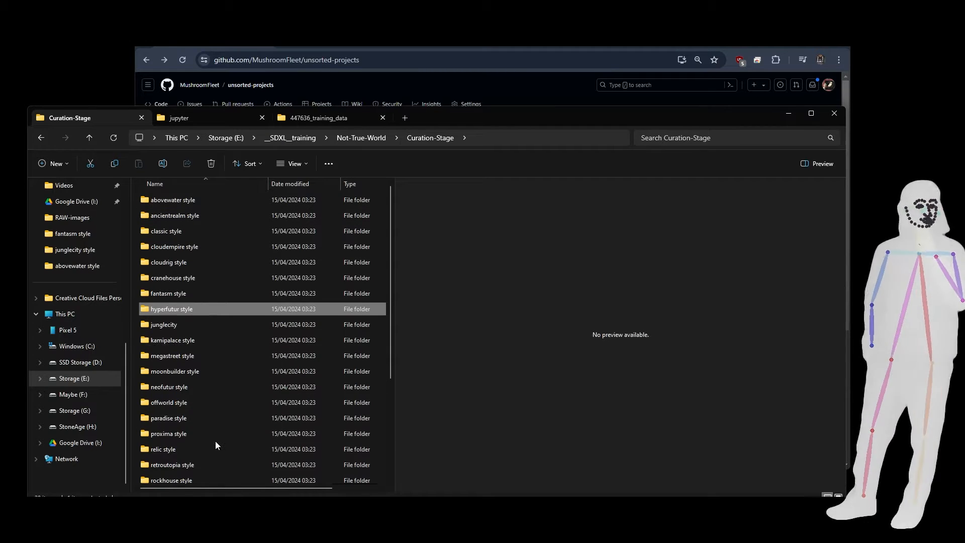
{"action": "double_click", "coordinate": [184, 310]}
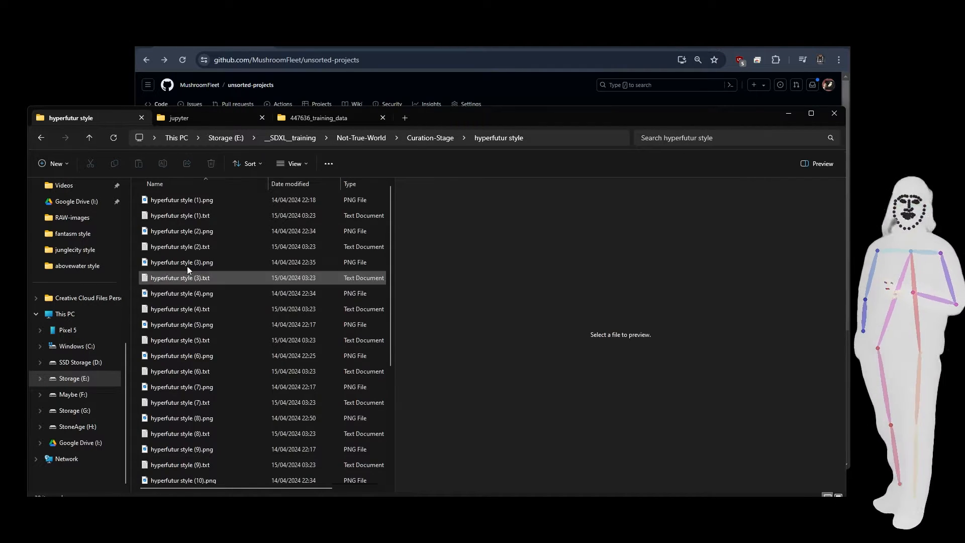
{"action": "left_click", "coordinate": [178, 215]}
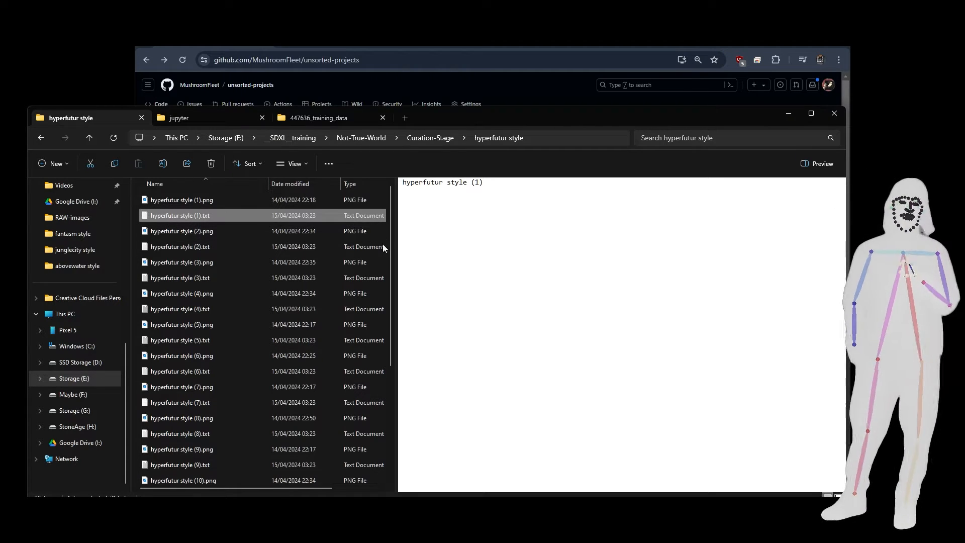
{"action": "left_click", "coordinate": [171, 201]}
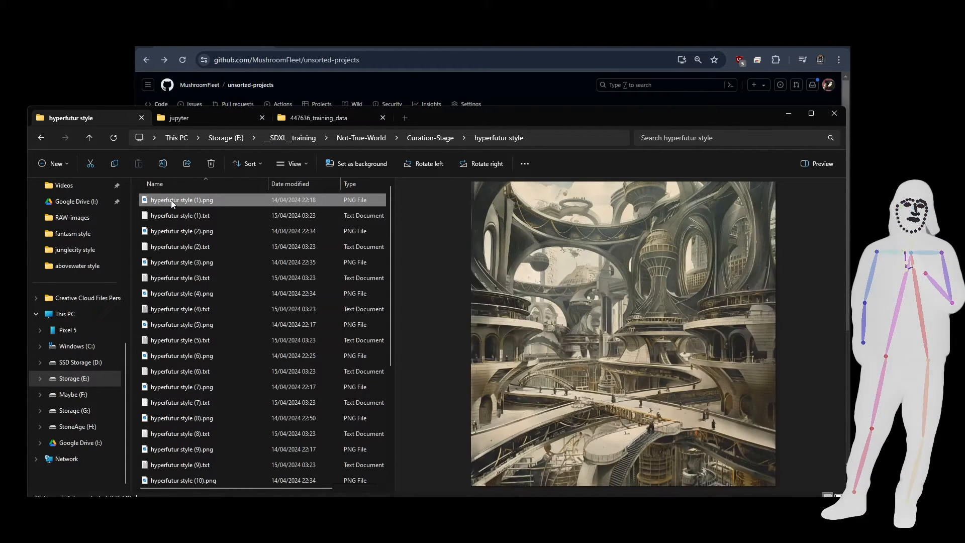
Switch to the unsorted-projects repository on GitHub and open Caption_by_filename_V1.ipynb in Colab.
{"action": "left_click", "coordinate": [311, 47]}
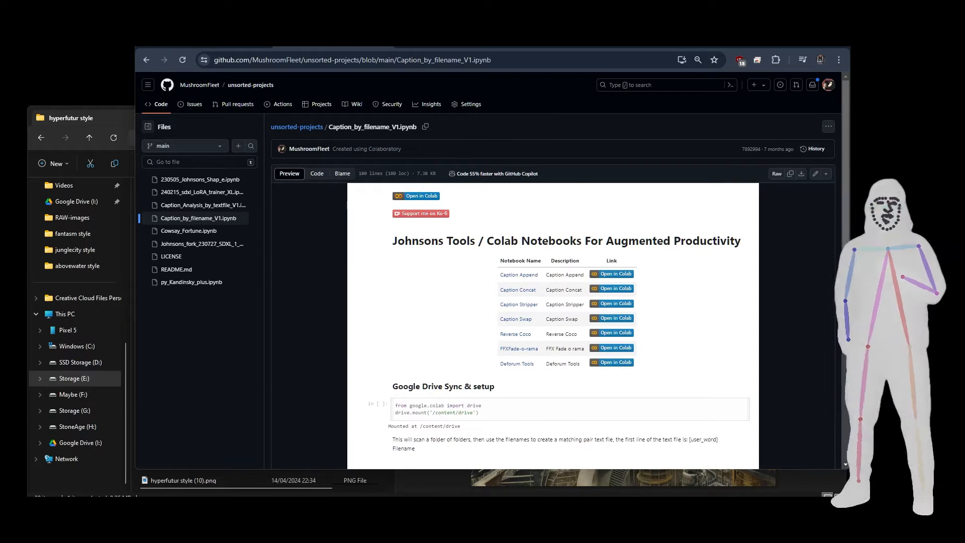
{"action": "key", "text": "alt+Left"}
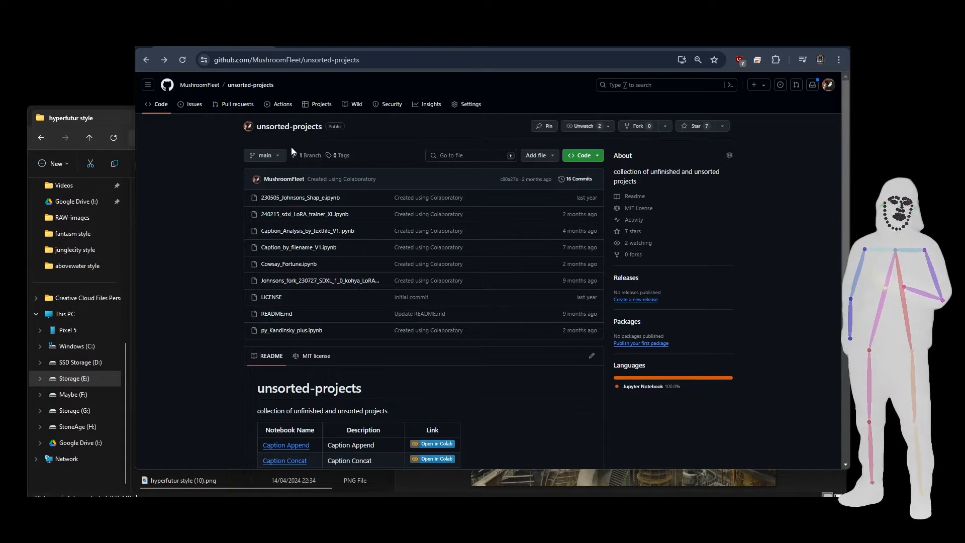
{"action": "left_click", "coordinate": [312, 247]}
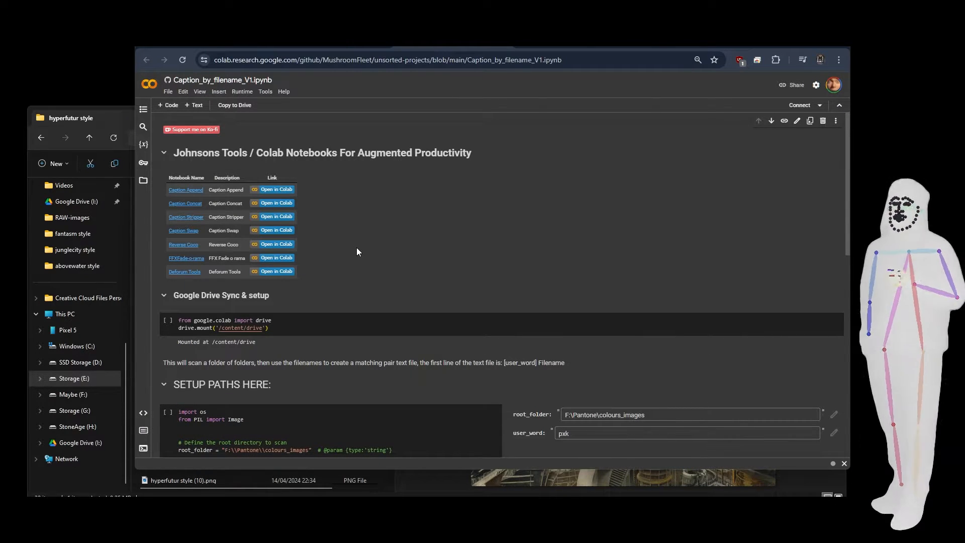
Switch to the jupyter folder in File Explorer and run start-local.bat to launch a local Jupyter server.
{"action": "left_click", "coordinate": [66, 121]}
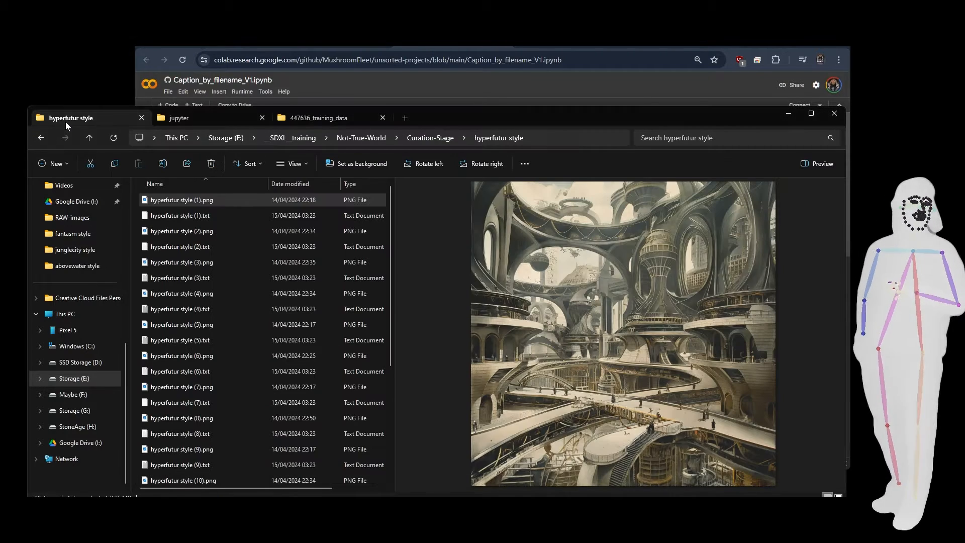
{"action": "left_click", "coordinate": [207, 116]}
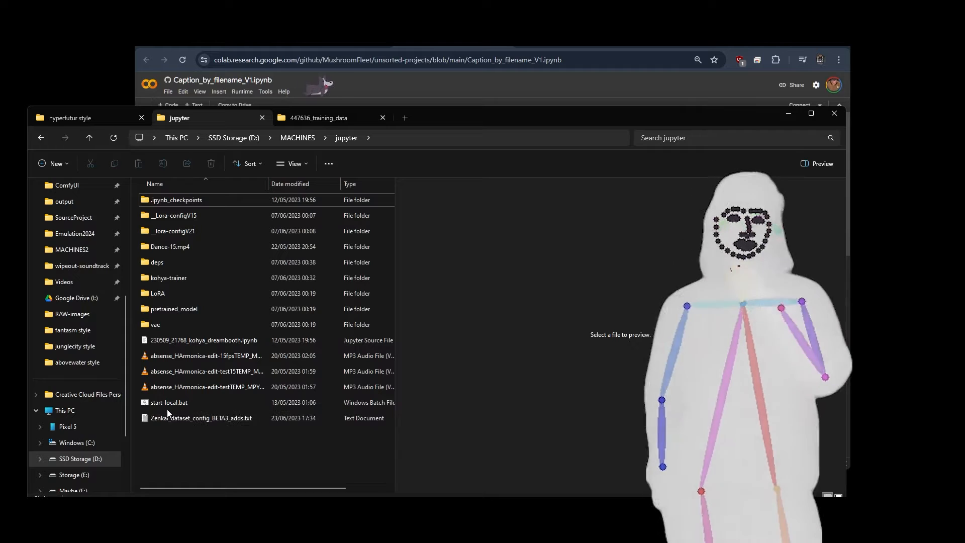
{"action": "left_click", "coordinate": [168, 404]}
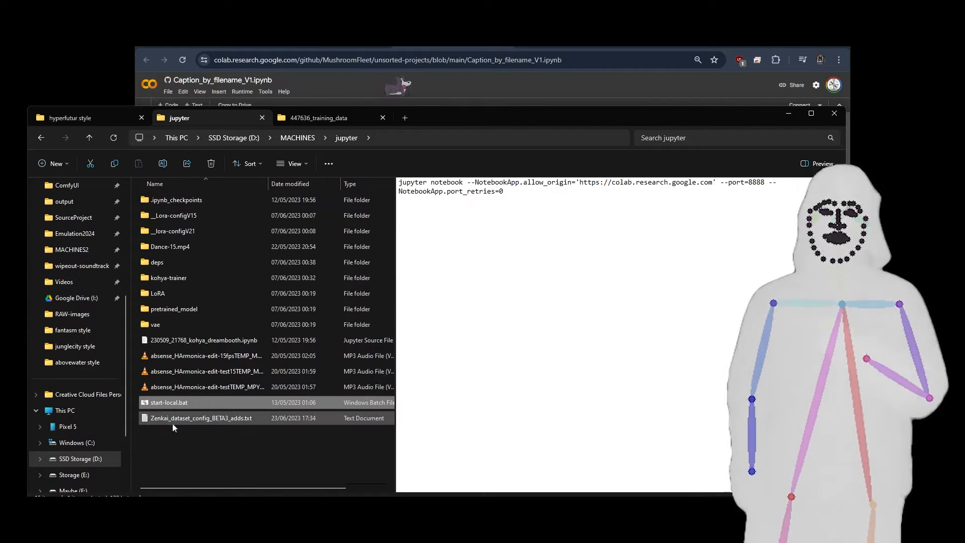
{"action": "double_click", "coordinate": [155, 406]}
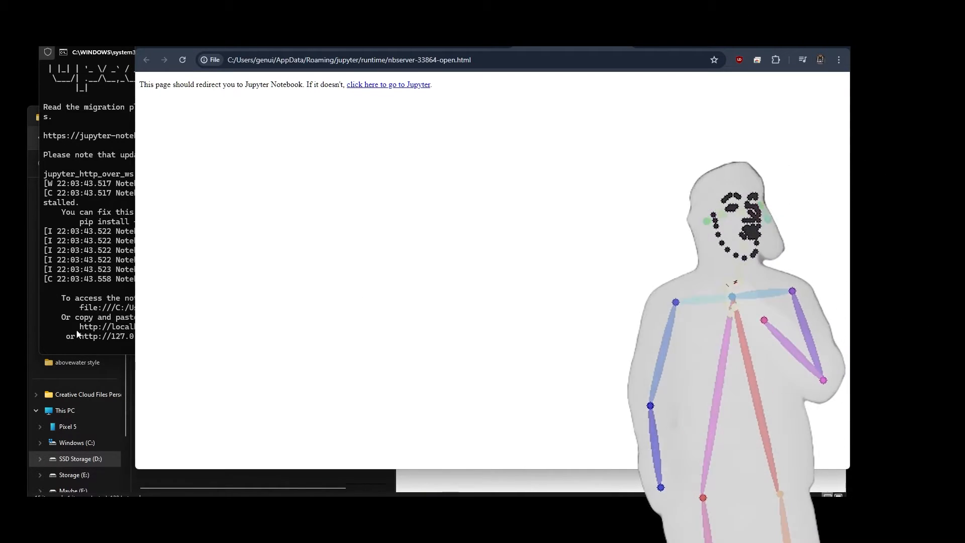
Copy the local Jupyter server's URL with its token and connect the Colab notebook to a local runtime using the backend URL.
{"action": "left_click", "coordinate": [54, 331]}
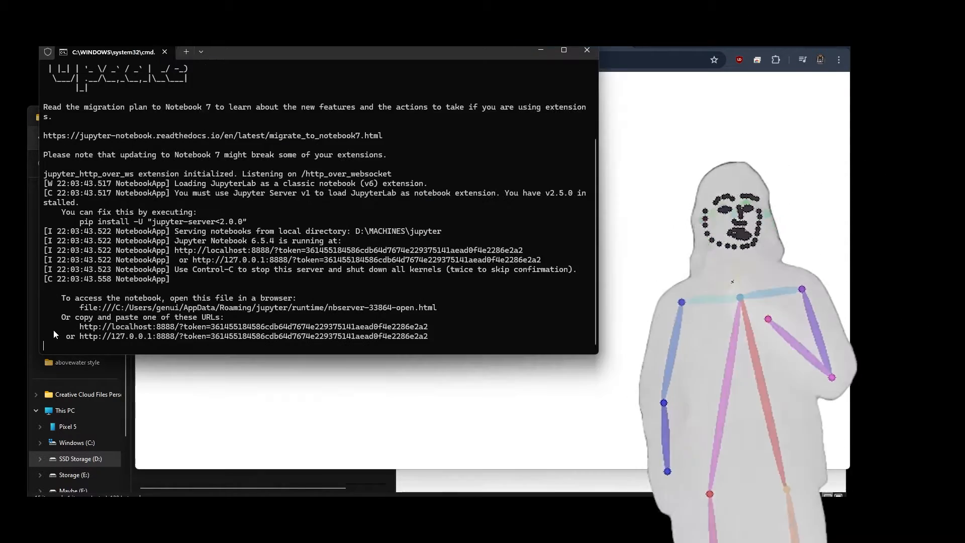
{"action": "left_click_drag", "start_coordinate": [432, 327], "coordinate": [81, 328]}
{"action": "key", "text": "ctrl+c"}
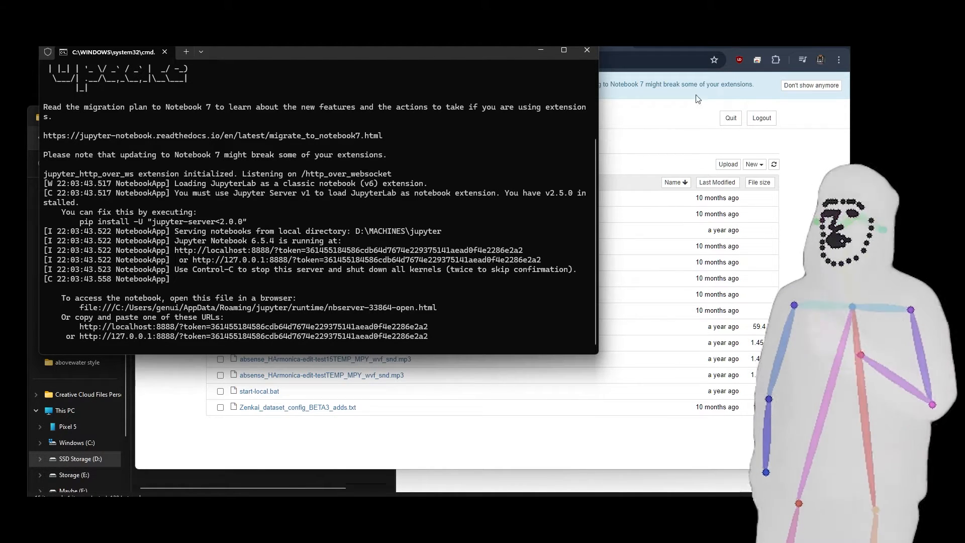
{"action": "left_click", "coordinate": [812, 180]}
{"action": "left_click", "coordinate": [444, 45]}
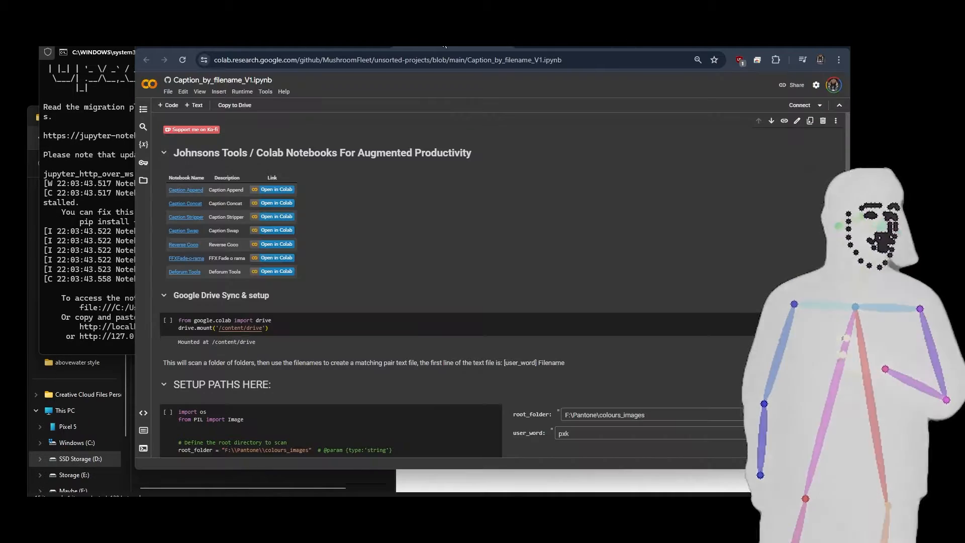
{"action": "left_click", "coordinate": [820, 105]}
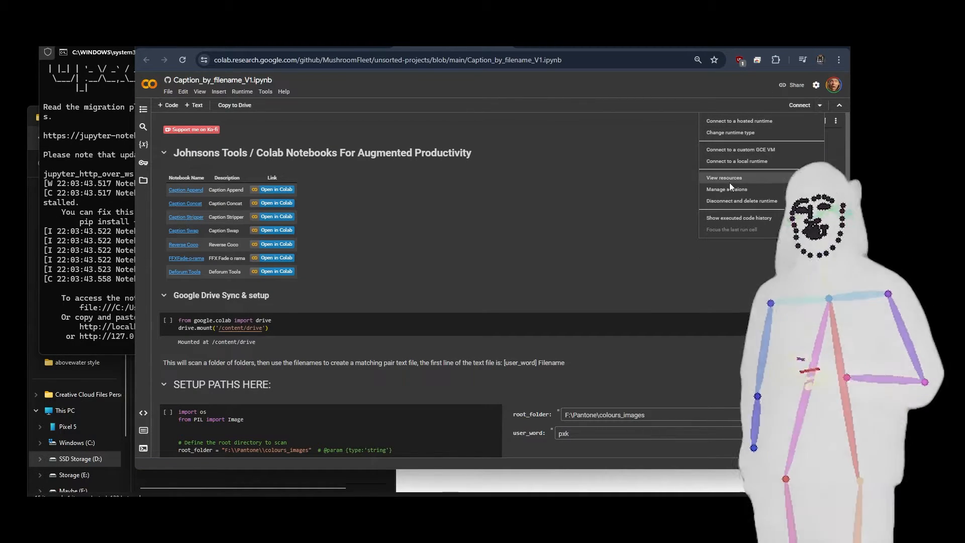
{"action": "left_click", "coordinate": [731, 163]}
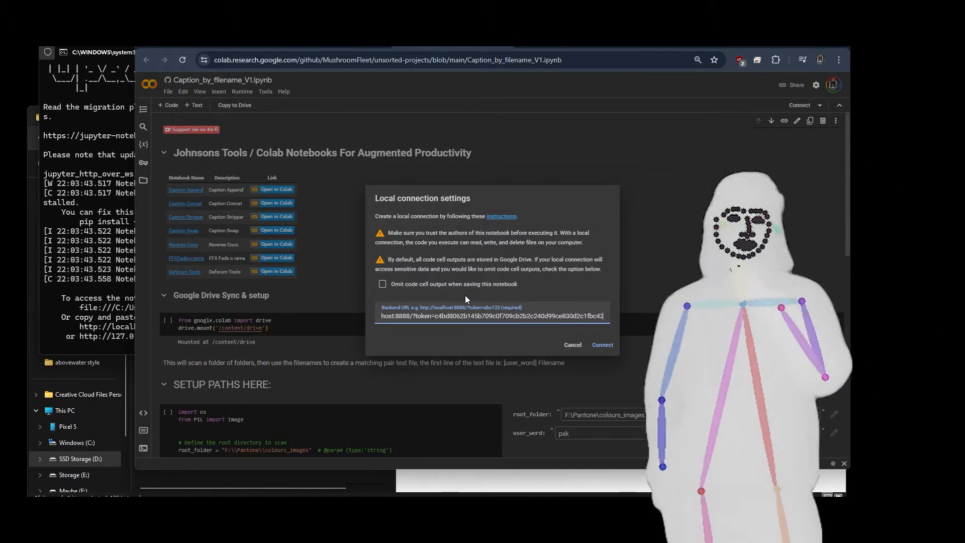
{"action": "left_click", "coordinate": [608, 344]}
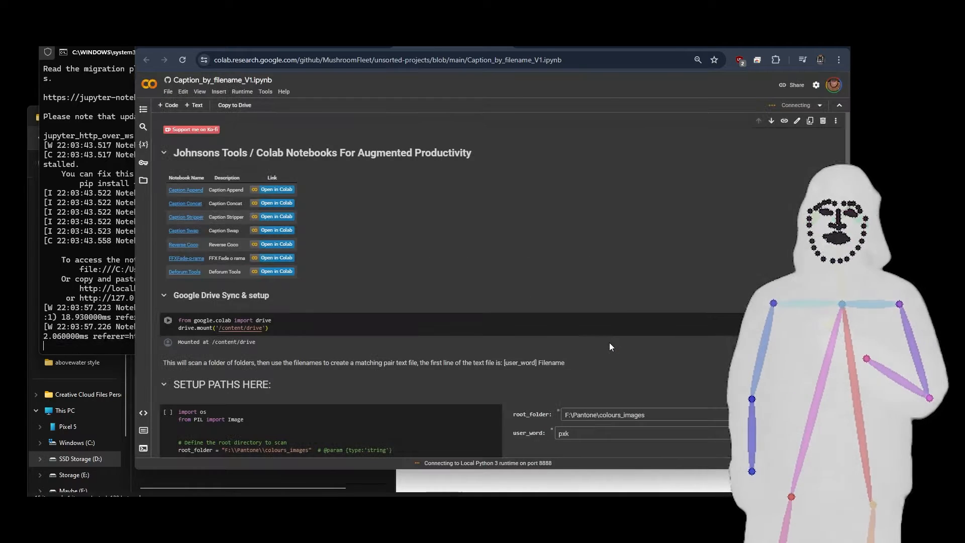
Collapse the Google Drive Sync & setup section and clear the user_word value under SETUP PATHS HERE.
{"action": "left_click", "coordinate": [163, 296]}
{"action": "scroll", "coordinate": [372, 263], "scroll_direction": "down", "scroll_amount": 2}
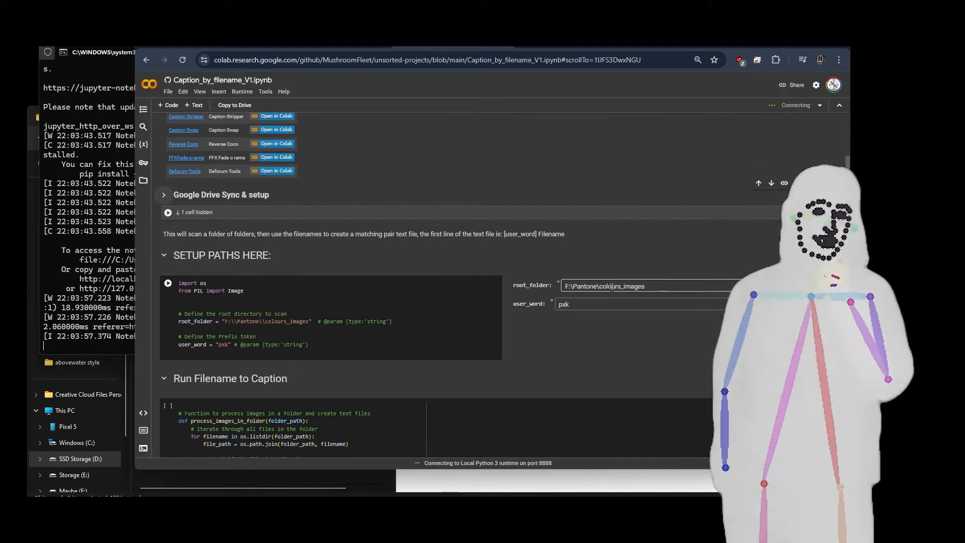
{"action": "left_click", "coordinate": [534, 305]}
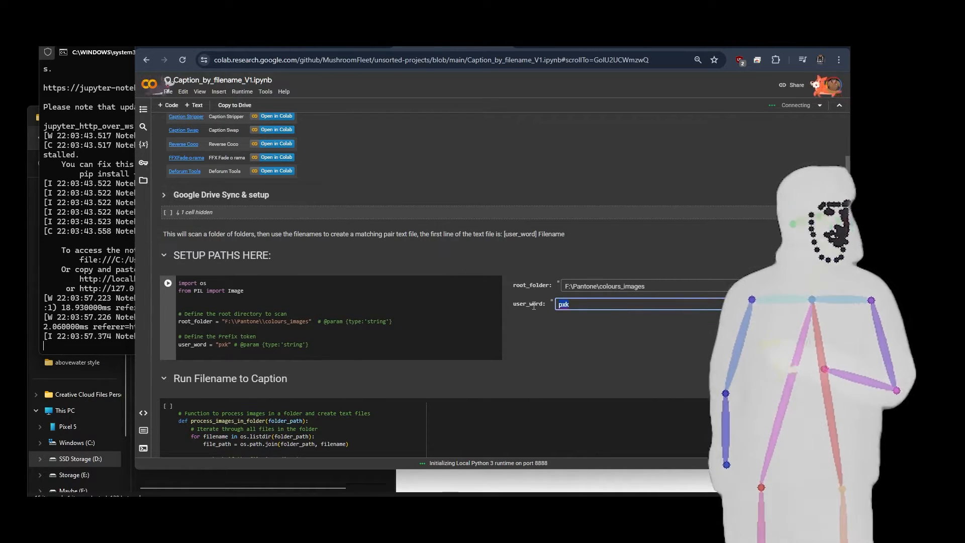
{"action": "key", "text": "BackSpace"}
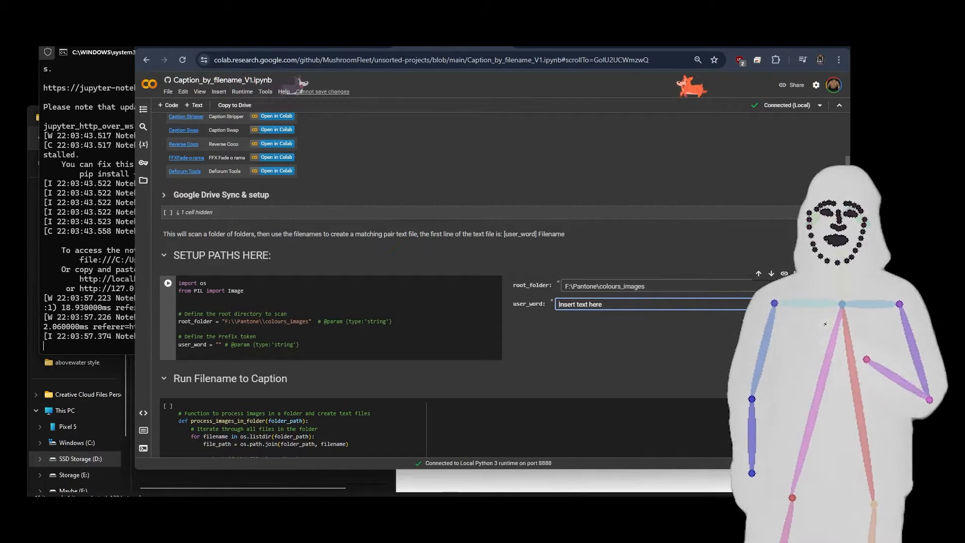
Copy the Curation-Stage folder path from File Explorer and set root_folder to E:\__SDXL__training\Not-True-World\Curation-Stage.
{"action": "key", "text": "alt+Tab"}
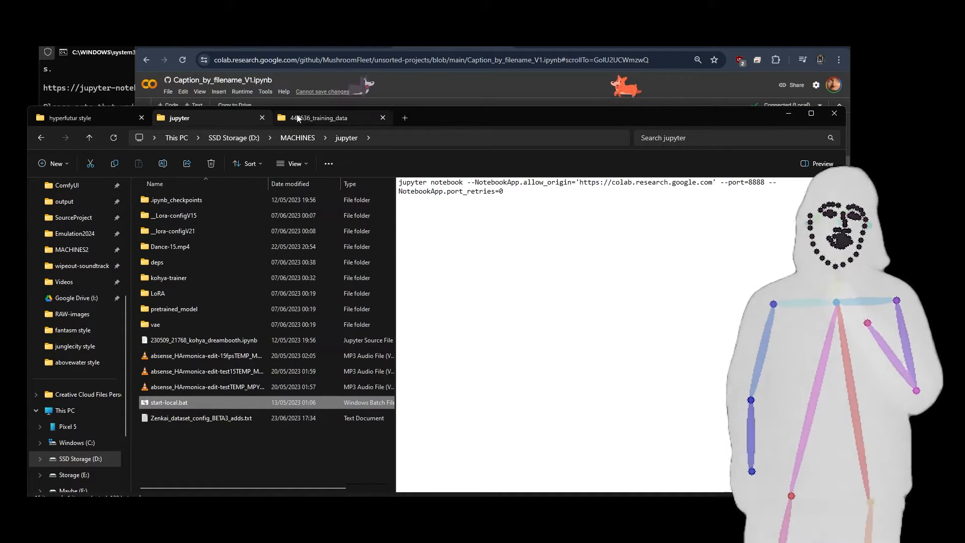
{"action": "left_click", "coordinate": [86, 118]}
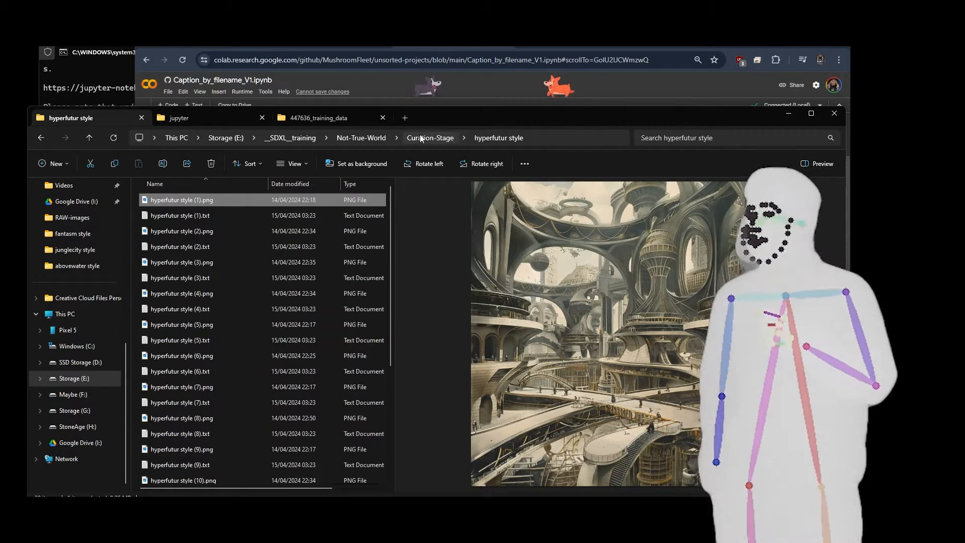
{"action": "left_click", "coordinate": [422, 139]}
{"action": "left_click", "coordinate": [491, 137]}
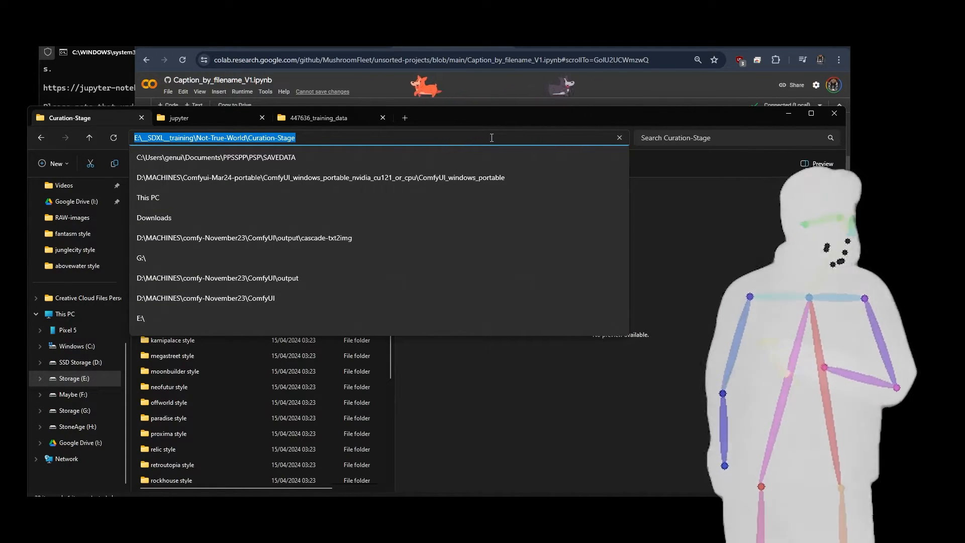
{"action": "left_click", "coordinate": [603, 90]}
{"action": "left_click", "coordinate": [663, 307]}
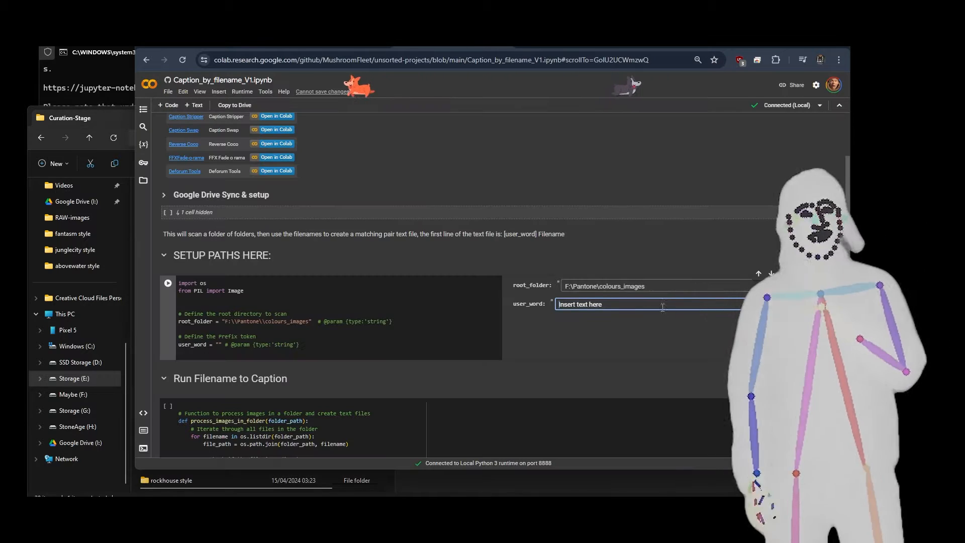
{"action": "left_click_drag", "start_coordinate": [654, 286], "coordinate": [541, 291]}
{"action": "key", "text": "ctrl+v"}
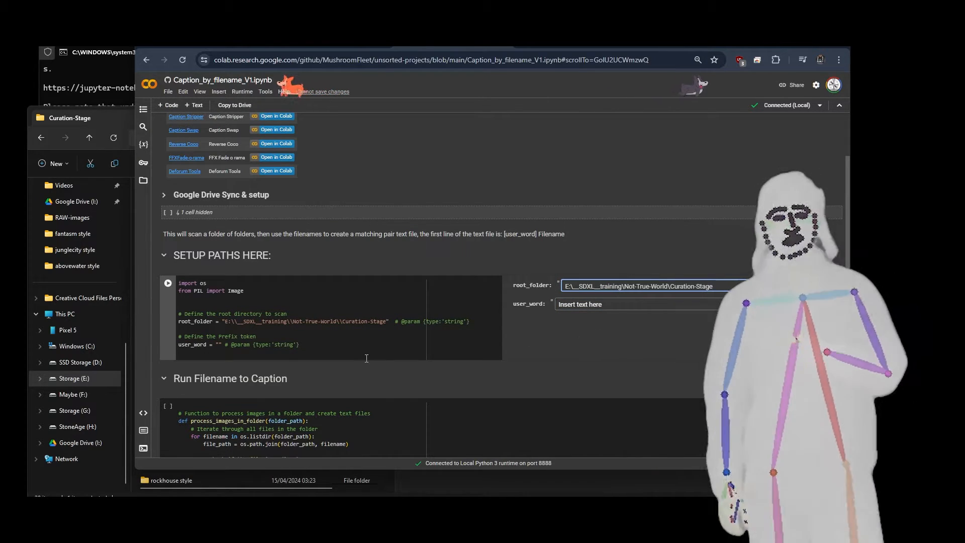
Run the path setup cell and the Run Filename to Caption cell, and switch back to the Curation-Stage folder in File Explorer.
{"action": "left_click", "coordinate": [168, 283]}
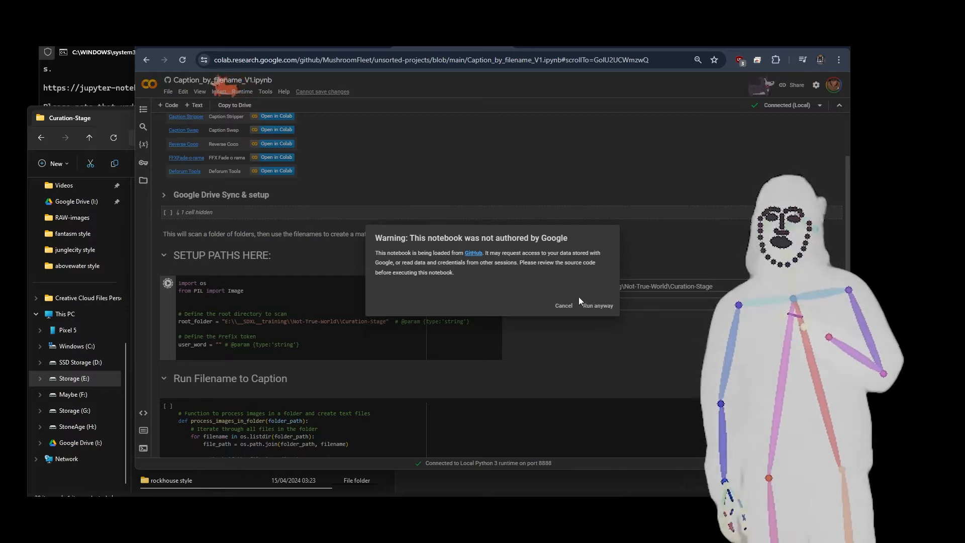
{"action": "left_click", "coordinate": [590, 305]}
{"action": "scroll", "coordinate": [409, 253], "scroll_direction": "down", "scroll_amount": 5}
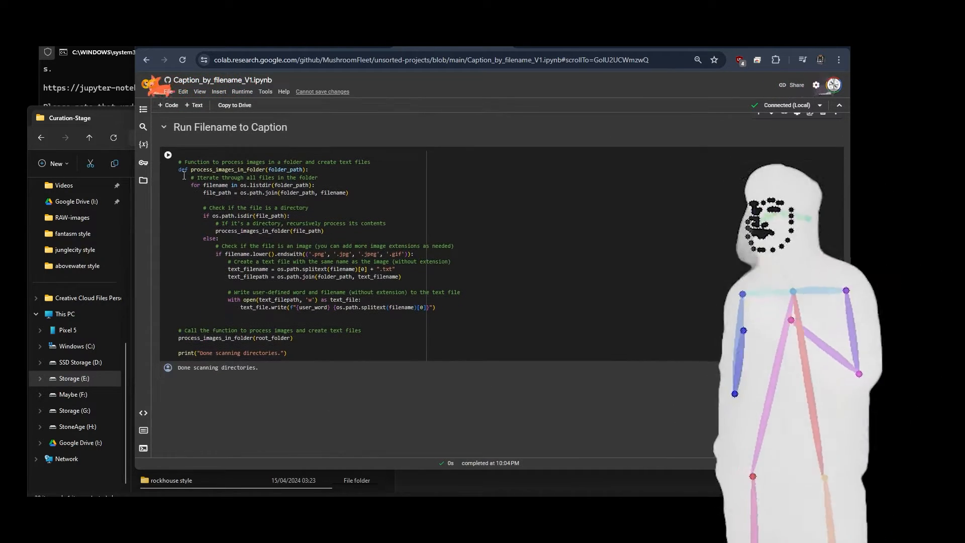
{"action": "left_click", "coordinate": [168, 155]}
{"action": "left_click", "coordinate": [437, 490]}
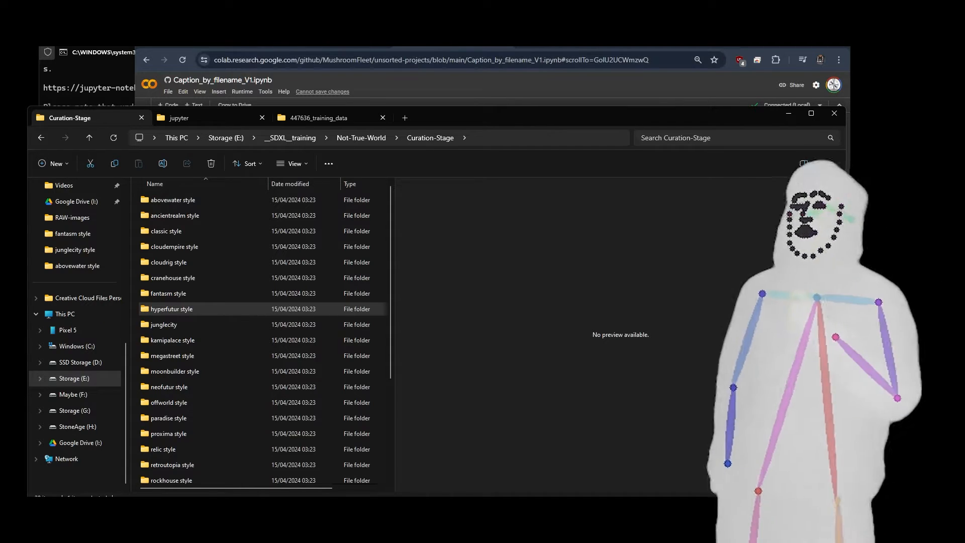
Check the generated caption fantasm style (1).txt and preview fantasm style (4).png in the fantasm style folder, then return to Curation-Stage.
{"action": "double_click", "coordinate": [184, 293]}
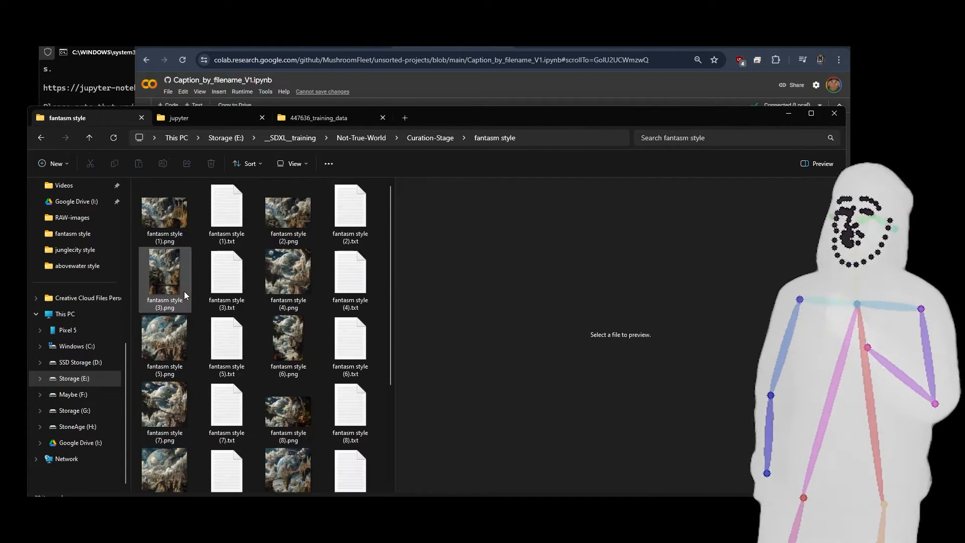
{"action": "left_click", "coordinate": [234, 214]}
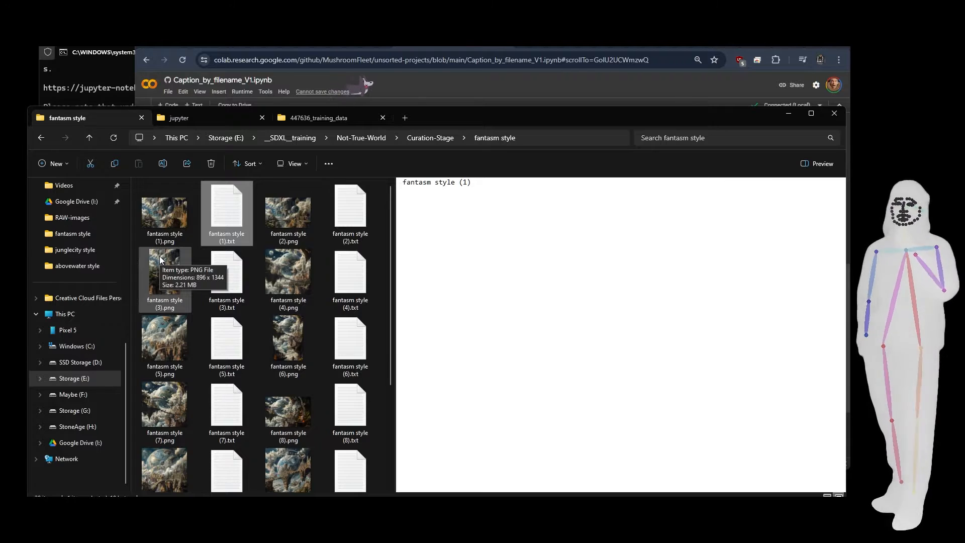
{"action": "left_click", "coordinate": [285, 282]}
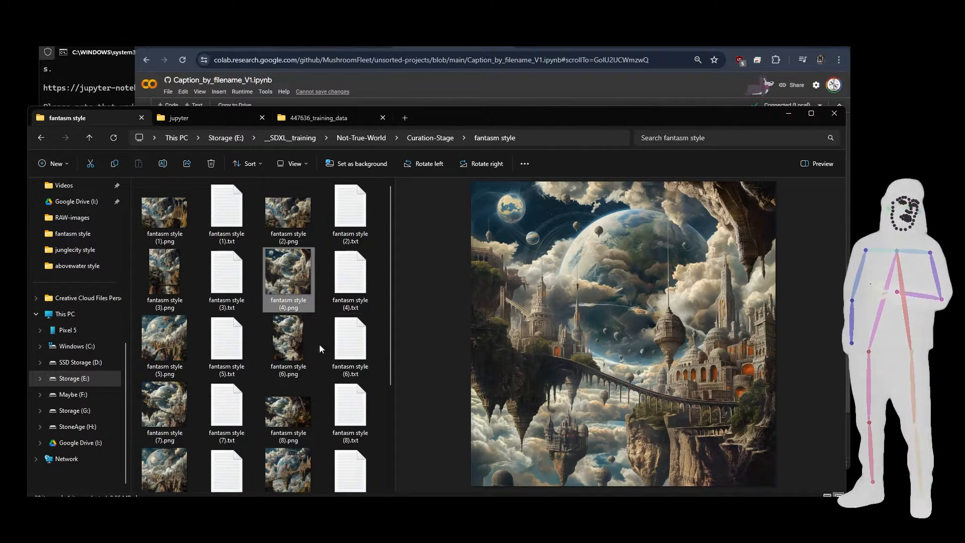
{"action": "left_click", "coordinate": [412, 139]}
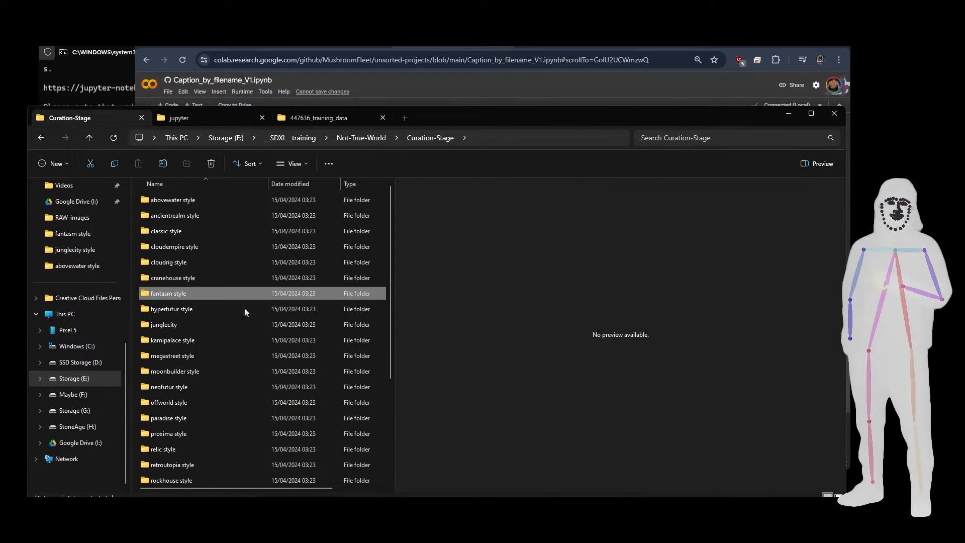
Preview images (6) and (8) in the moonbuilder style folder and go back to the Curation-Stage folder.
{"action": "double_click", "coordinate": [167, 372]}
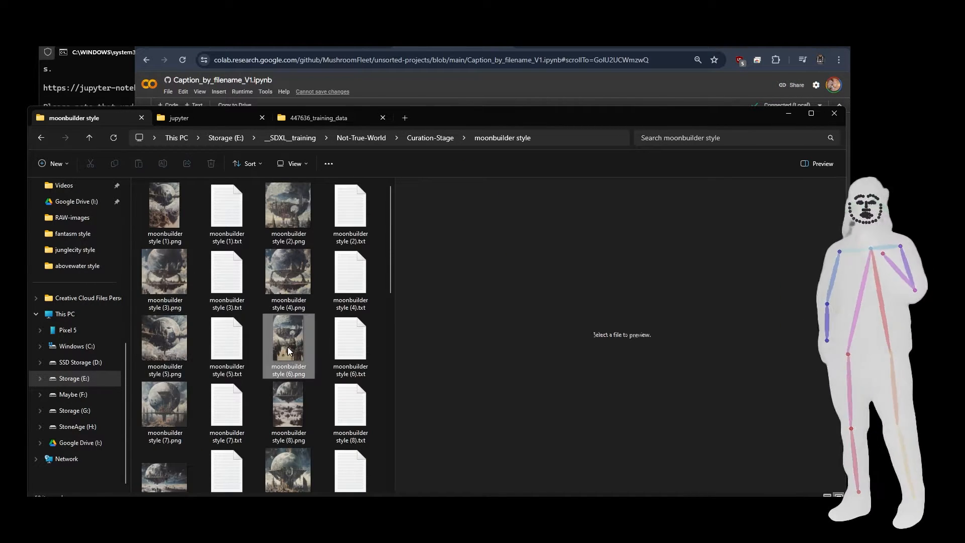
{"action": "left_click", "coordinate": [289, 351]}
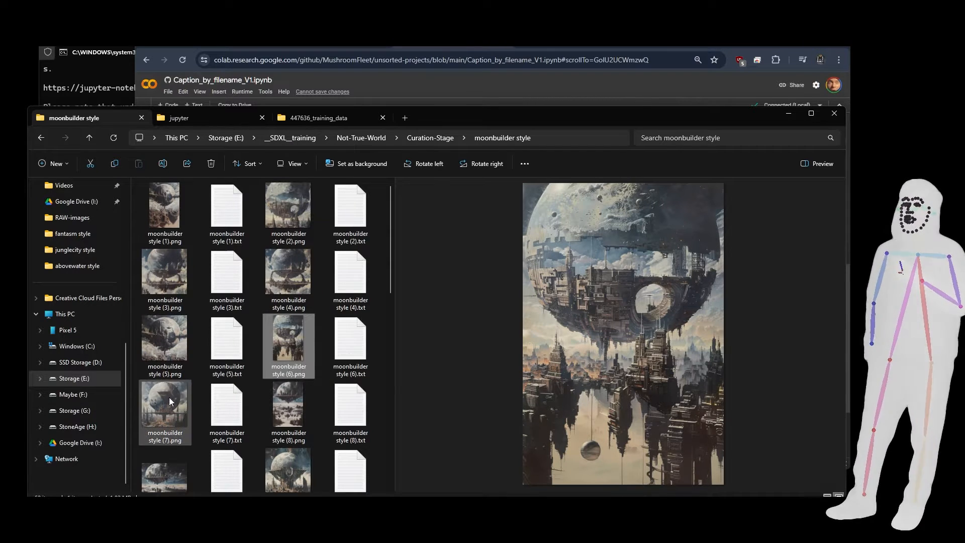
{"action": "left_click", "coordinate": [292, 409]}
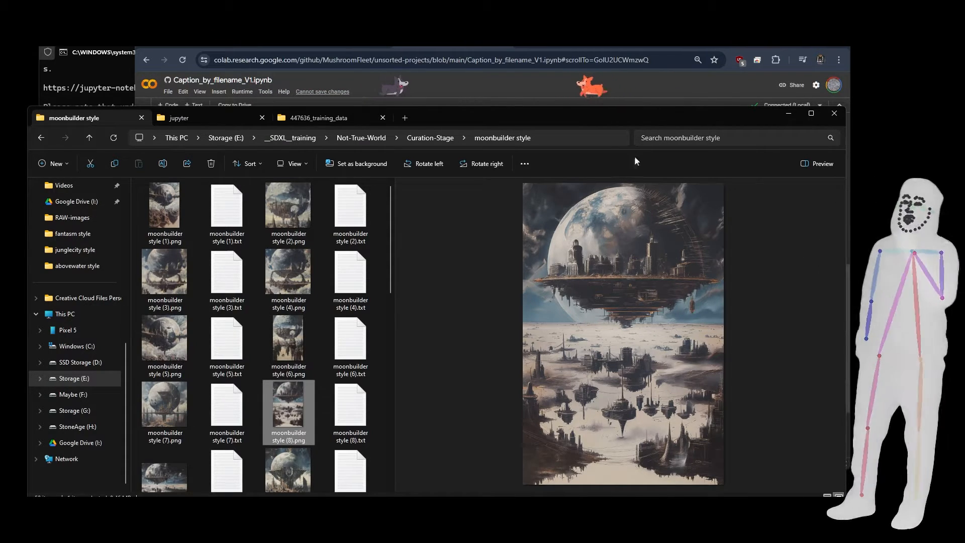
{"action": "left_click", "coordinate": [435, 136]}
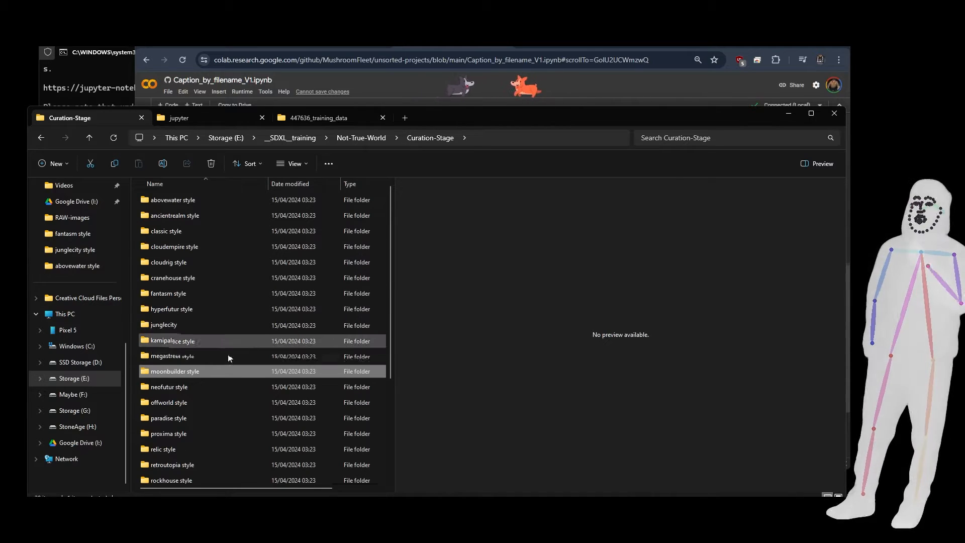
Go up to the Not-True-World folder to view its subfolders, and reopen Curation-Stage.
{"action": "mouse_move", "coordinate": [215, 388]}
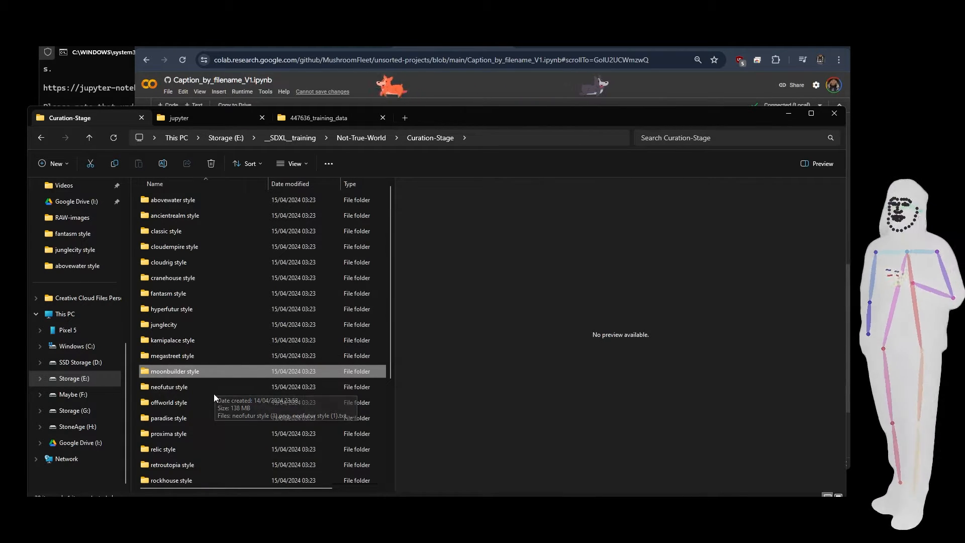
{"action": "left_click", "coordinate": [359, 141]}
{"action": "left_click", "coordinate": [236, 289]}
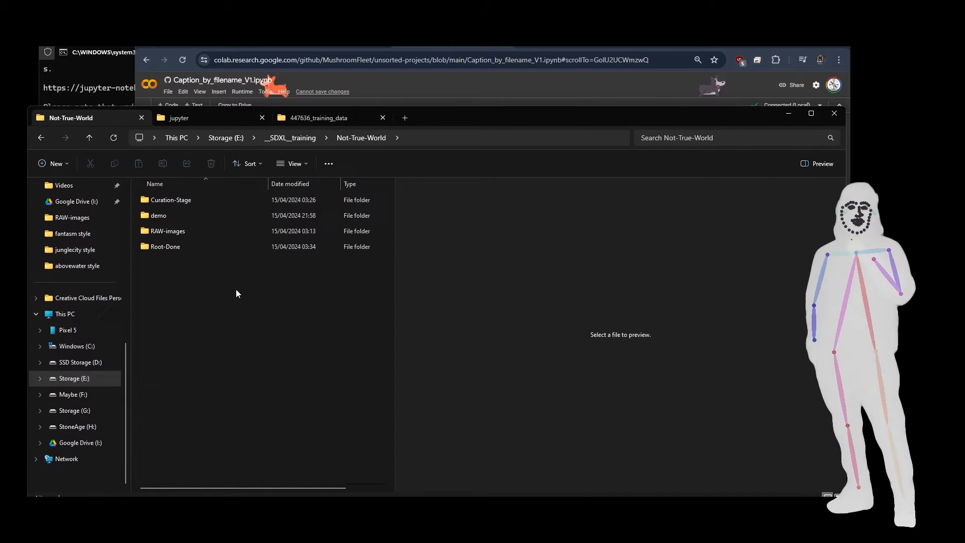
{"action": "double_click", "coordinate": [173, 201]}
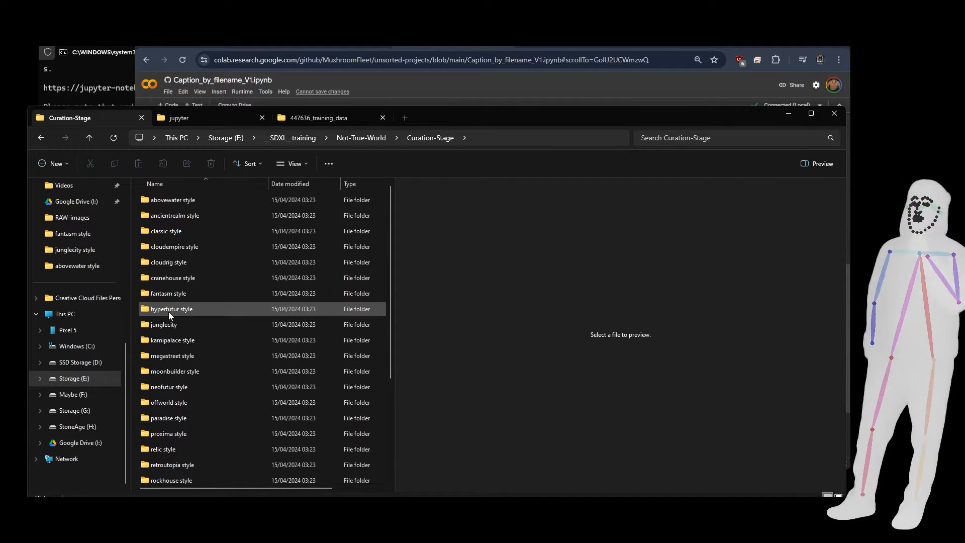
View the image and caption pairs in the cranehouse style folder and return to Curation-Stage.
{"action": "left_click", "coordinate": [157, 281]}
{"action": "double_click", "coordinate": [157, 280]}
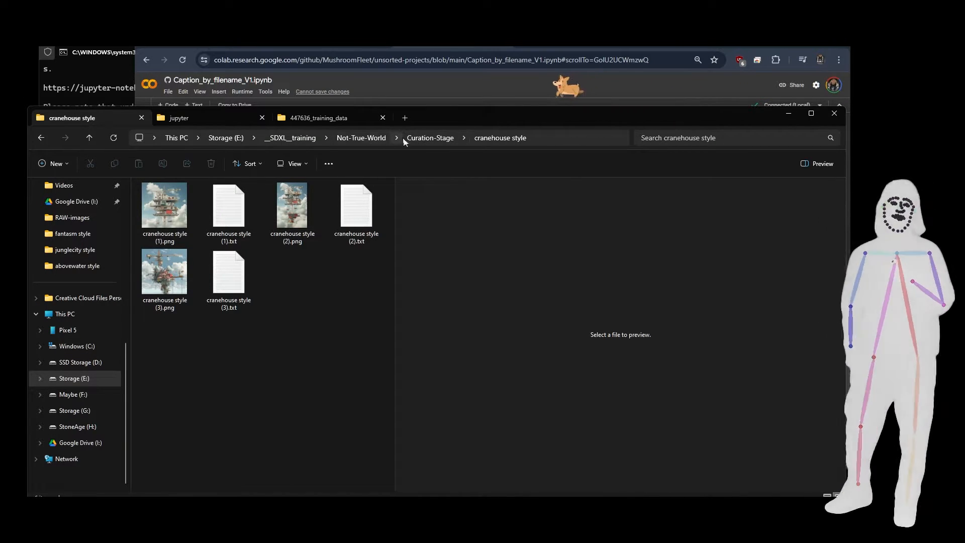
{"action": "left_click", "coordinate": [425, 141]}
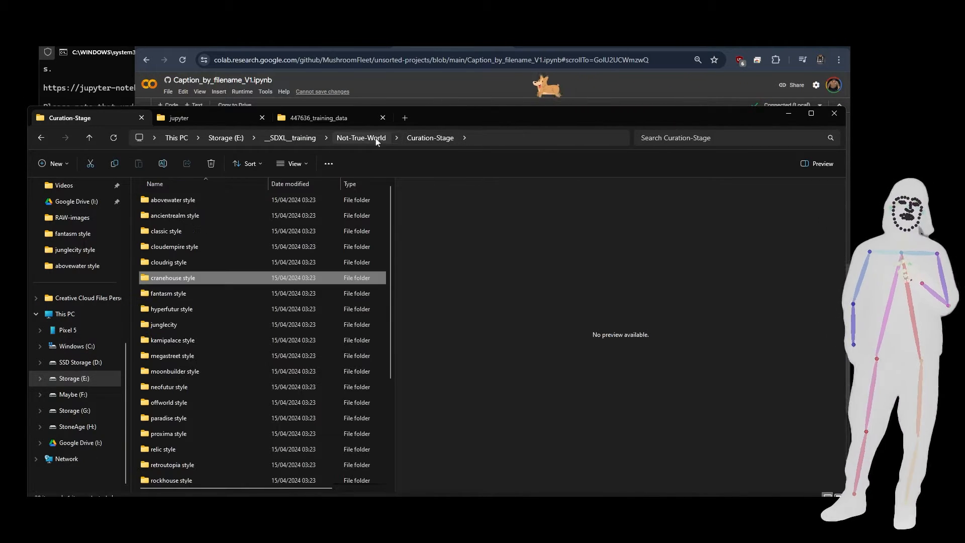
Open the ancientrealm style folder and preview its images (1), (4), (6), (8) and (7).
{"action": "double_click", "coordinate": [167, 215]}
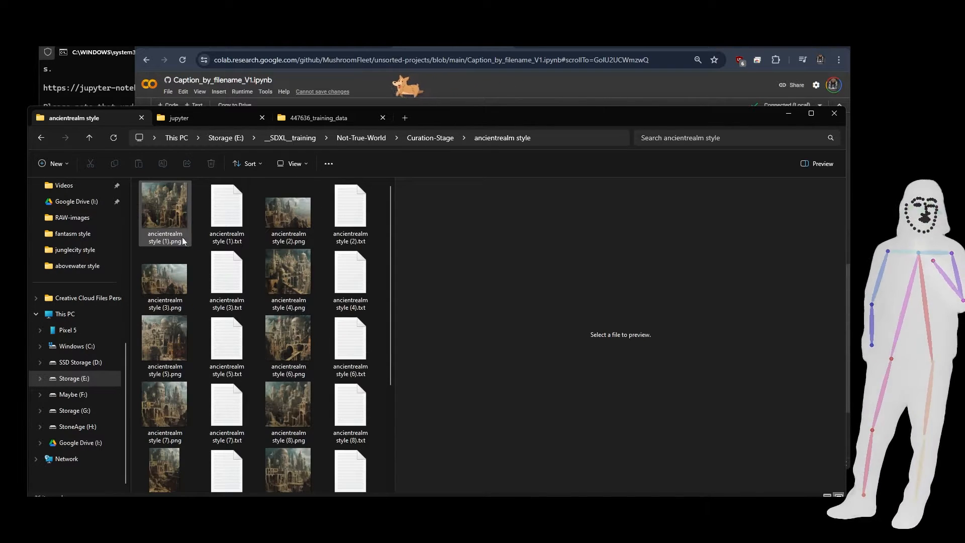
{"action": "mouse_move", "coordinate": [173, 228]}
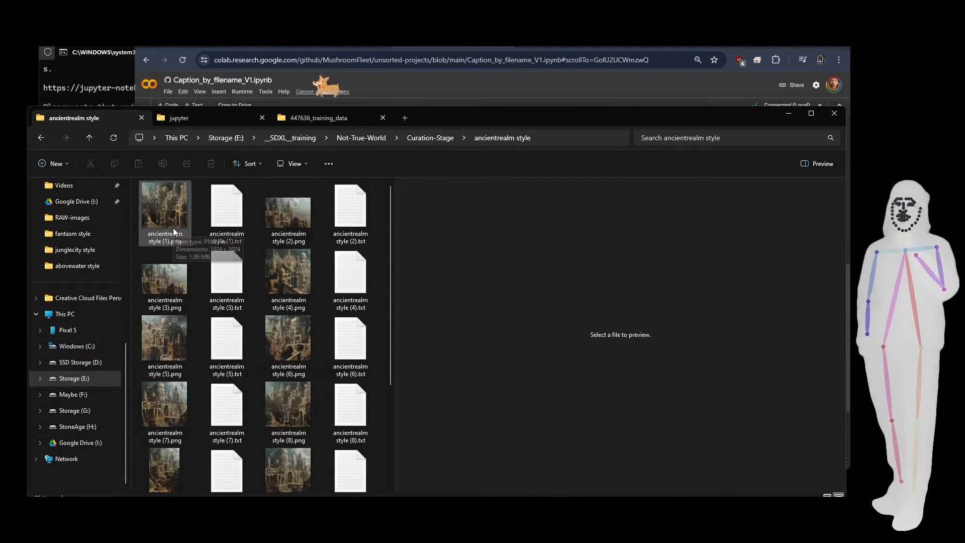
{"action": "left_click", "coordinate": [173, 228]}
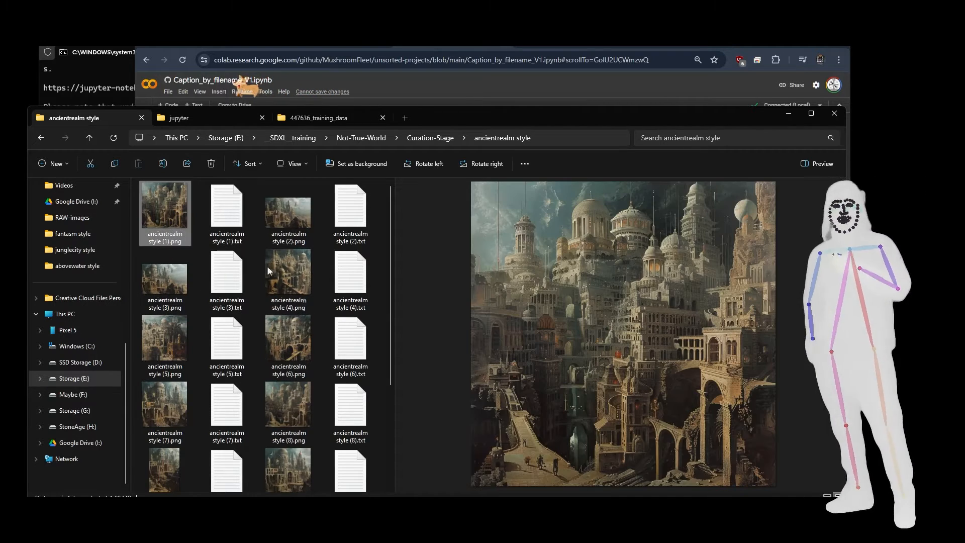
{"action": "left_click", "coordinate": [267, 265]}
{"action": "left_click", "coordinate": [276, 351]}
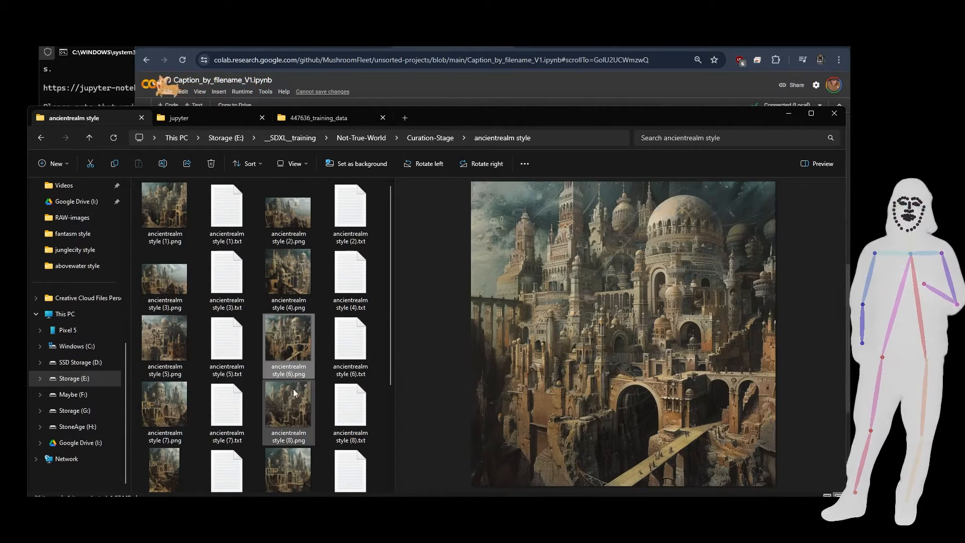
{"action": "left_click", "coordinate": [291, 406]}
{"action": "left_click", "coordinate": [183, 428]}
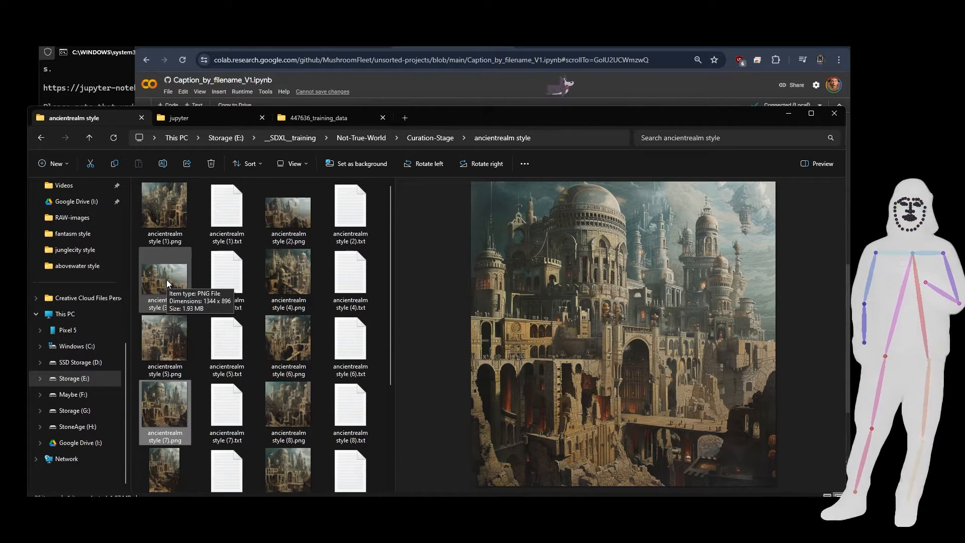
Preview ancientrealm style images (2) and (11), look over the rest of the folder, and return to Curation-Stage.
{"action": "left_click", "coordinate": [284, 209]}
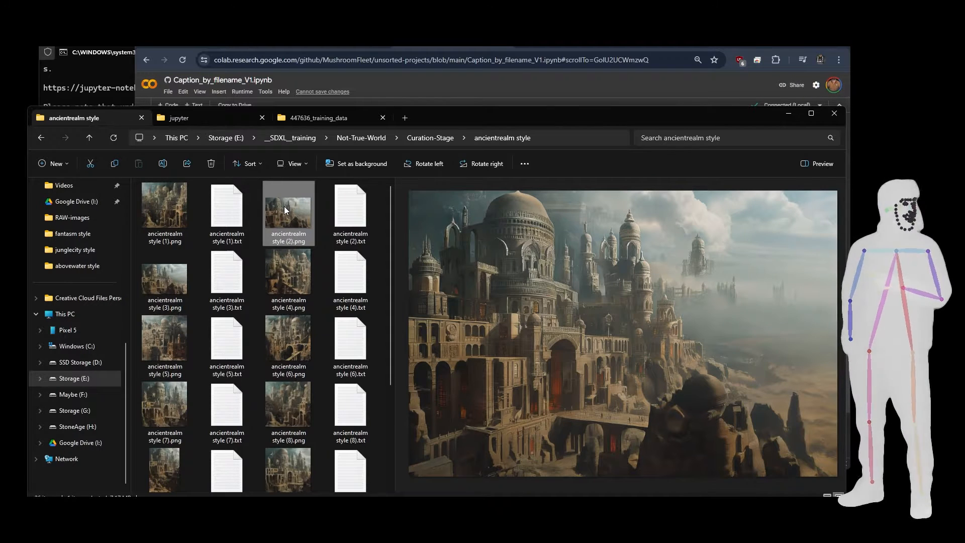
{"action": "scroll", "coordinate": [286, 327], "scroll_direction": "down", "scroll_amount": 3}
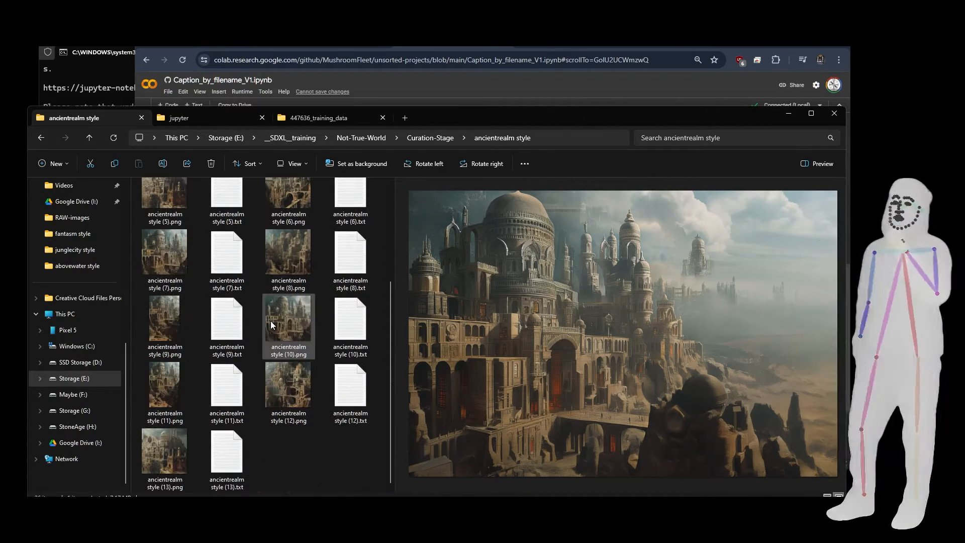
{"action": "left_click", "coordinate": [177, 397]}
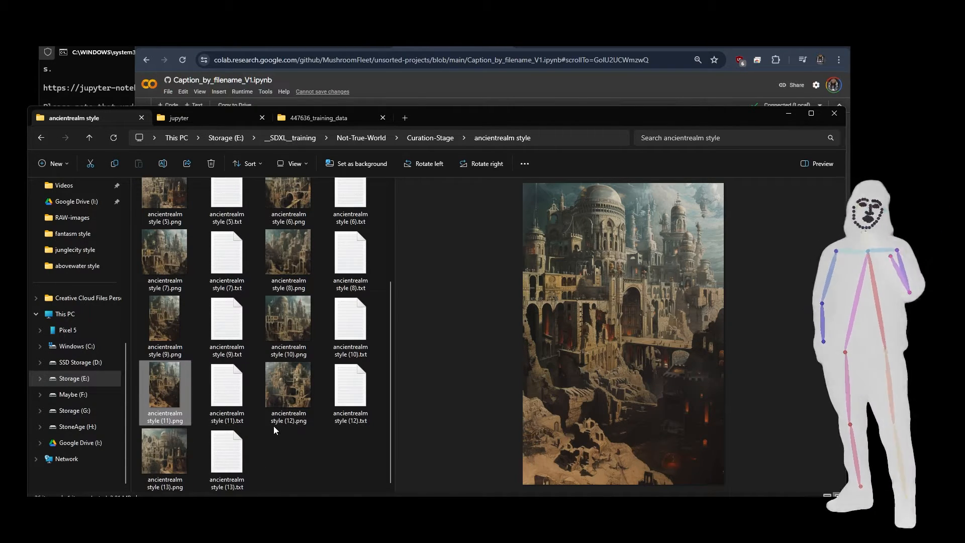
{"action": "scroll", "coordinate": [273, 426], "scroll_direction": "up", "scroll_amount": 3}
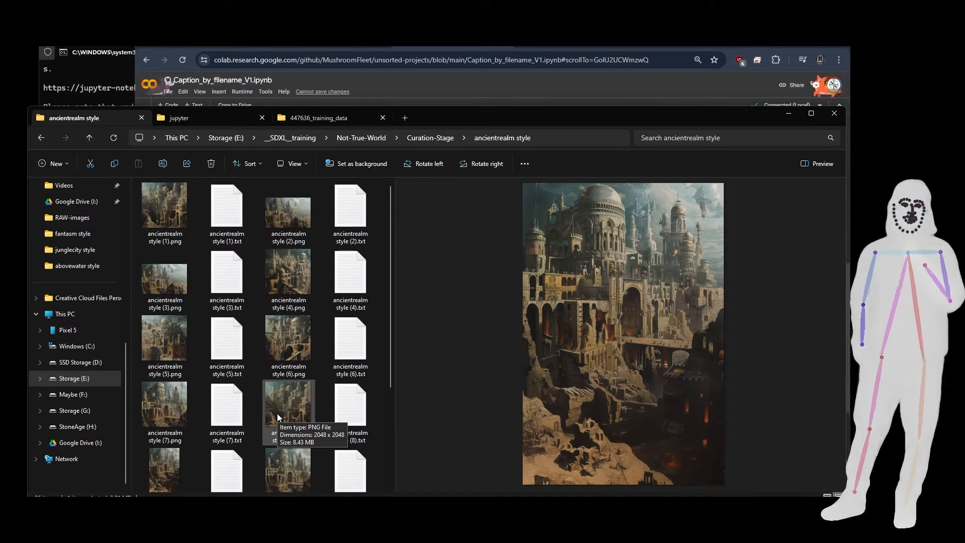
{"action": "left_click", "coordinate": [433, 131]}
{"action": "left_click", "coordinate": [440, 125]}
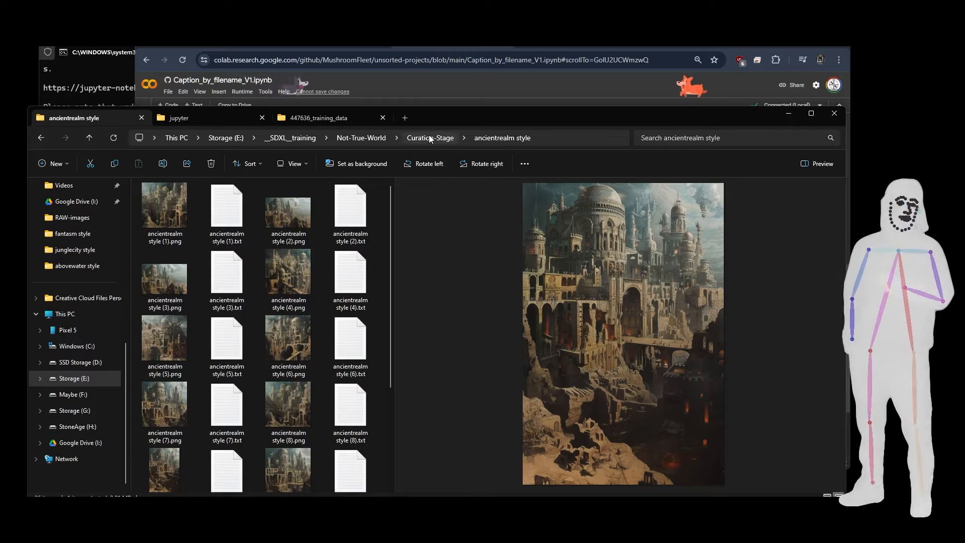
{"action": "left_click", "coordinate": [431, 139]}
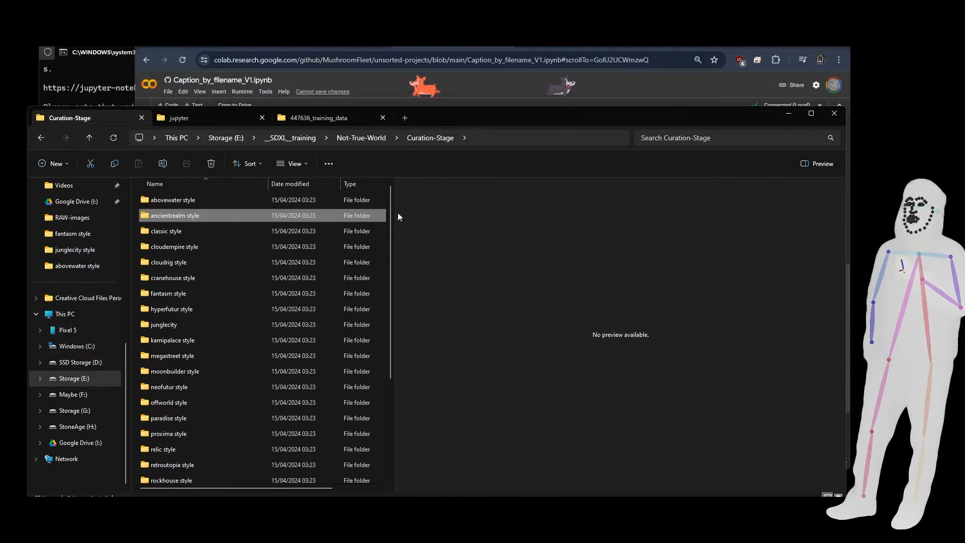
Look into the fantasm style folder again, preview images (5) and (6) in the proxima style folder, and return to Curation-Stage.
{"action": "double_click", "coordinate": [168, 297]}
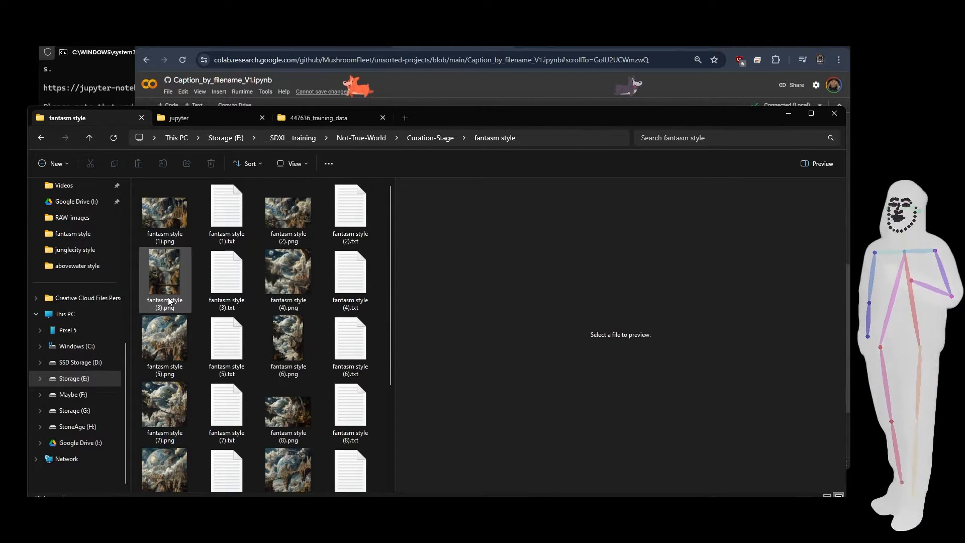
{"action": "left_click", "coordinate": [430, 138]}
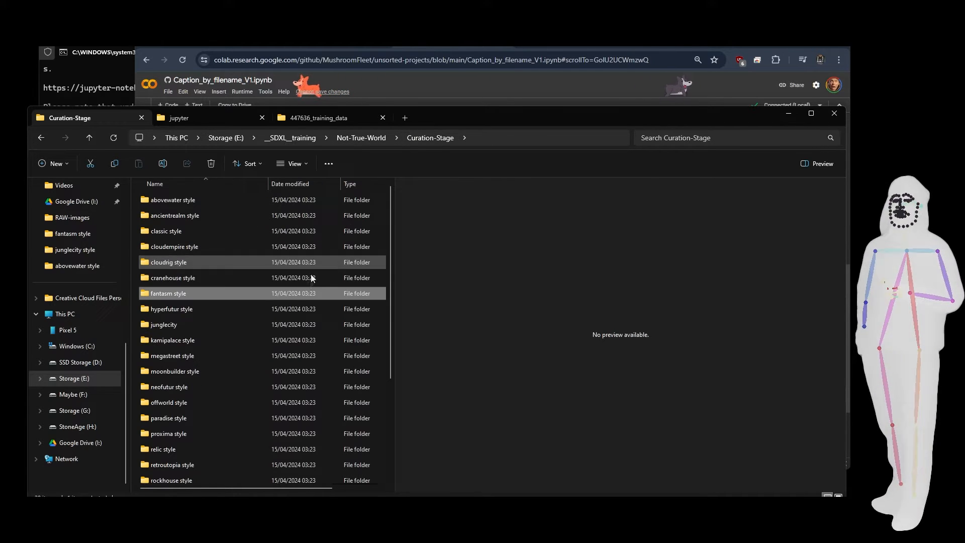
{"action": "double_click", "coordinate": [173, 431]}
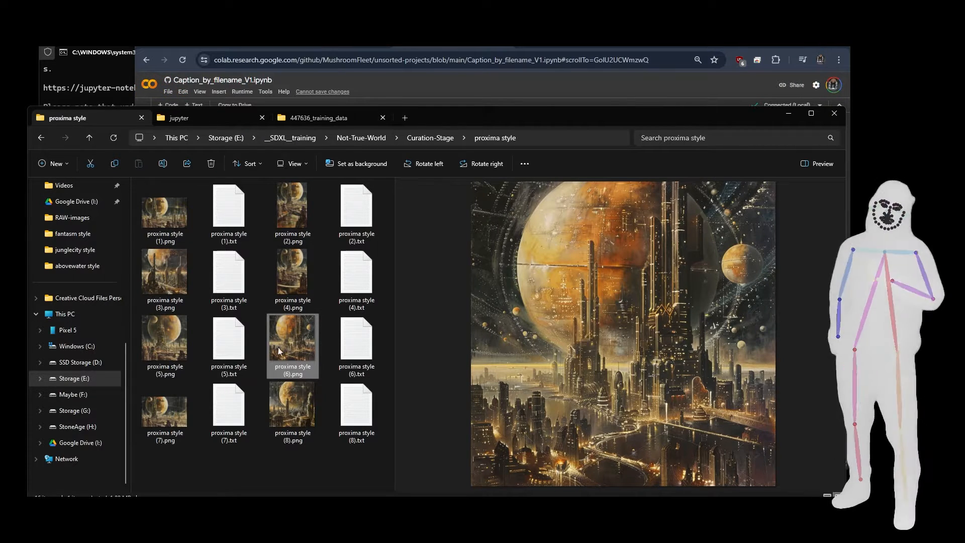
{"action": "scroll", "coordinate": [128, 335], "scroll_direction": "up", "scroll_amount": 5}
{"action": "left_click", "coordinate": [155, 336]}
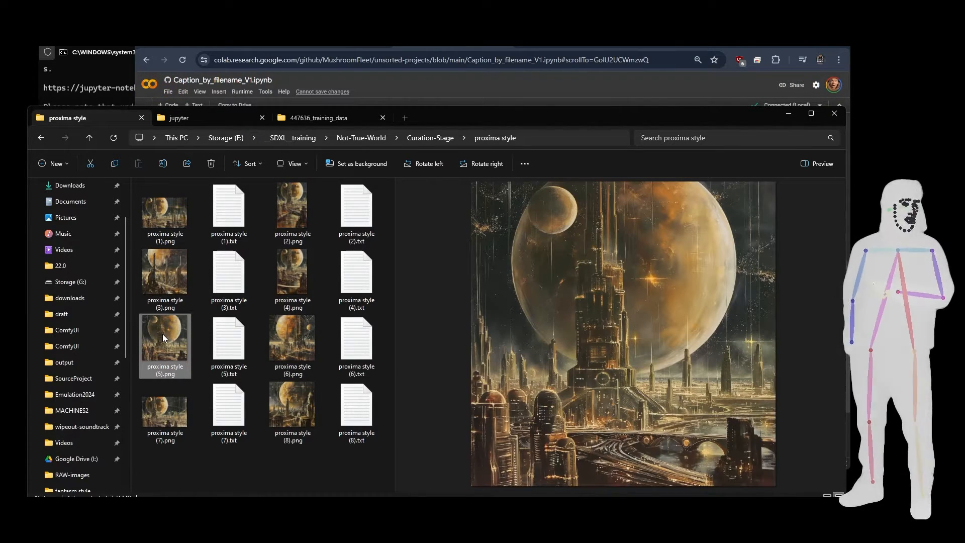
{"action": "scroll", "coordinate": [126, 318], "scroll_direction": "up", "scroll_amount": 3}
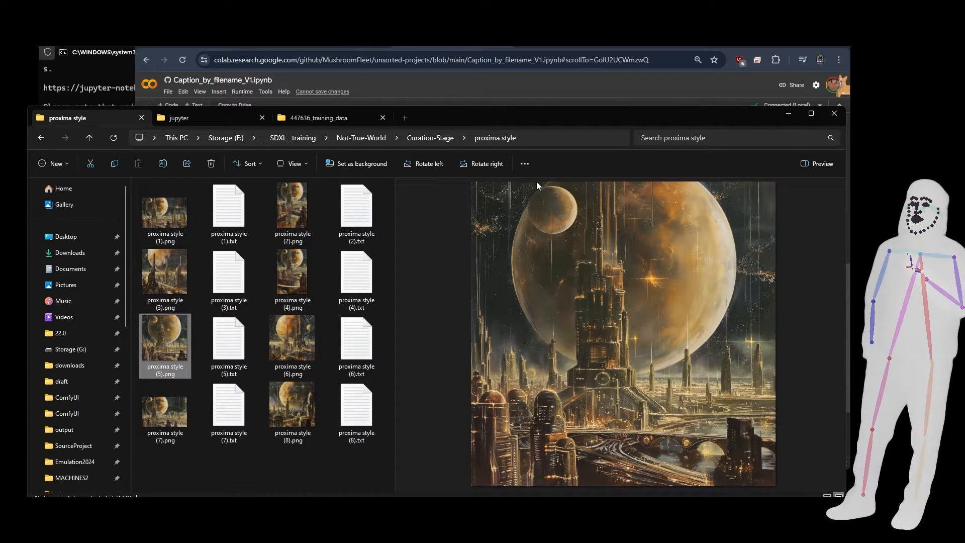
{"action": "left_click", "coordinate": [295, 345]}
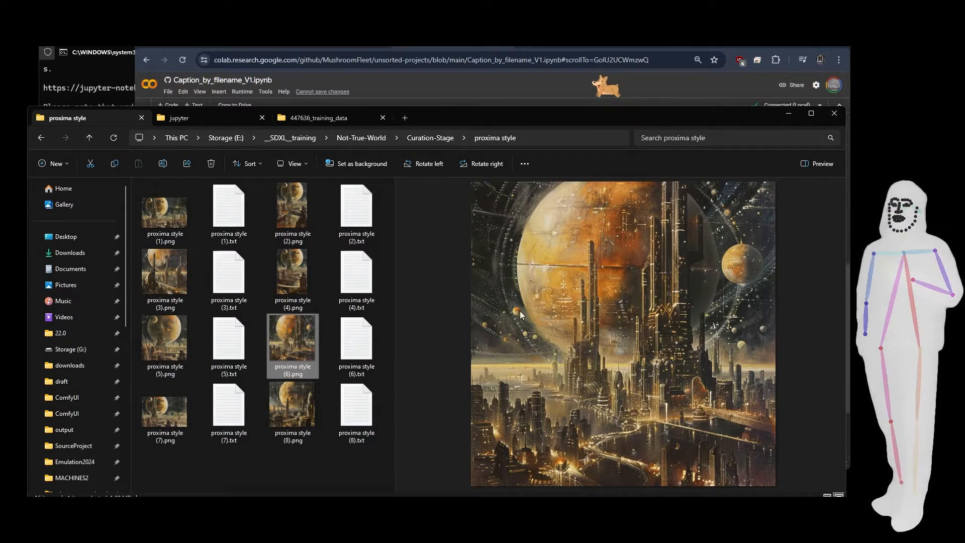
{"action": "left_click", "coordinate": [425, 141]}
Open the junglecity folder and preview its images (4), (1), (2), (3) and (9).
{"action": "double_click", "coordinate": [164, 324]}
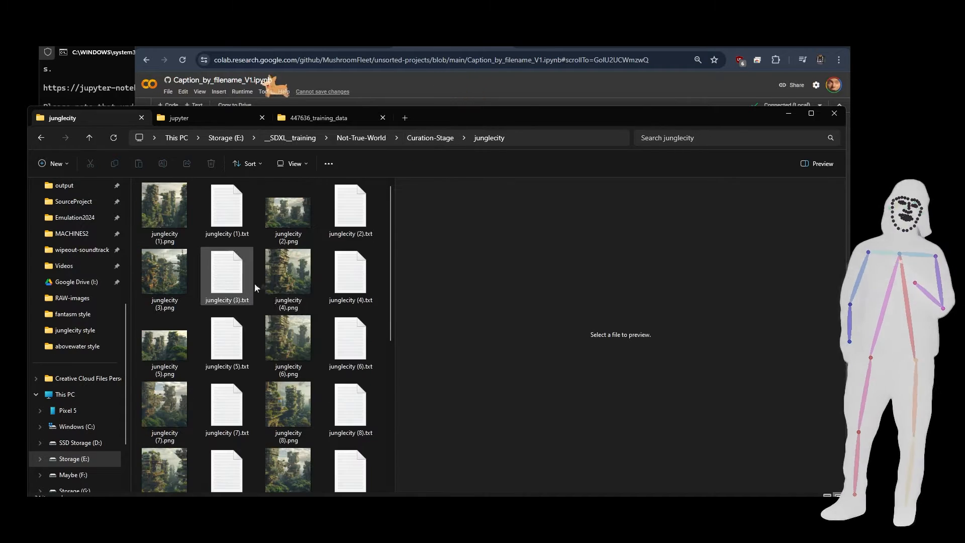
{"action": "left_click", "coordinate": [284, 274]}
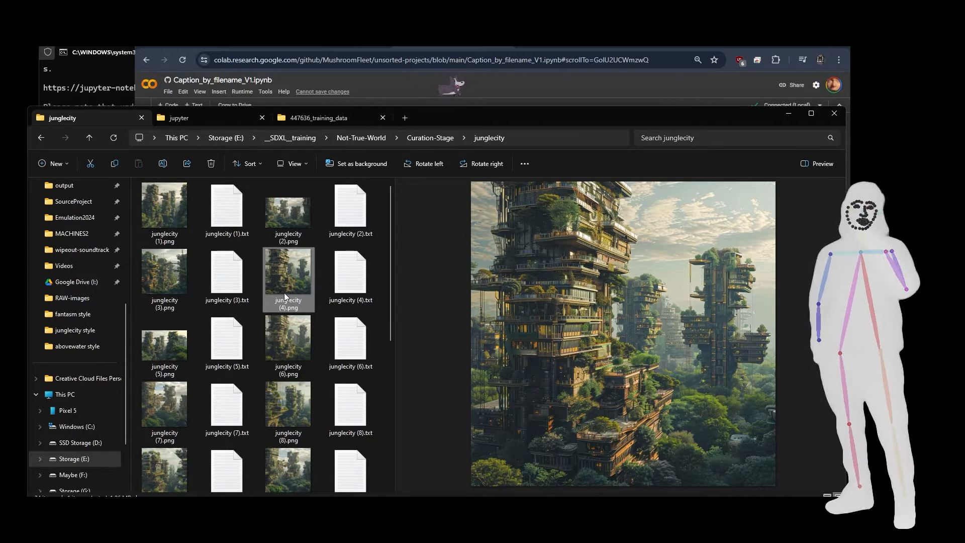
{"action": "left_click", "coordinate": [159, 222]}
{"action": "left_click", "coordinate": [289, 221]}
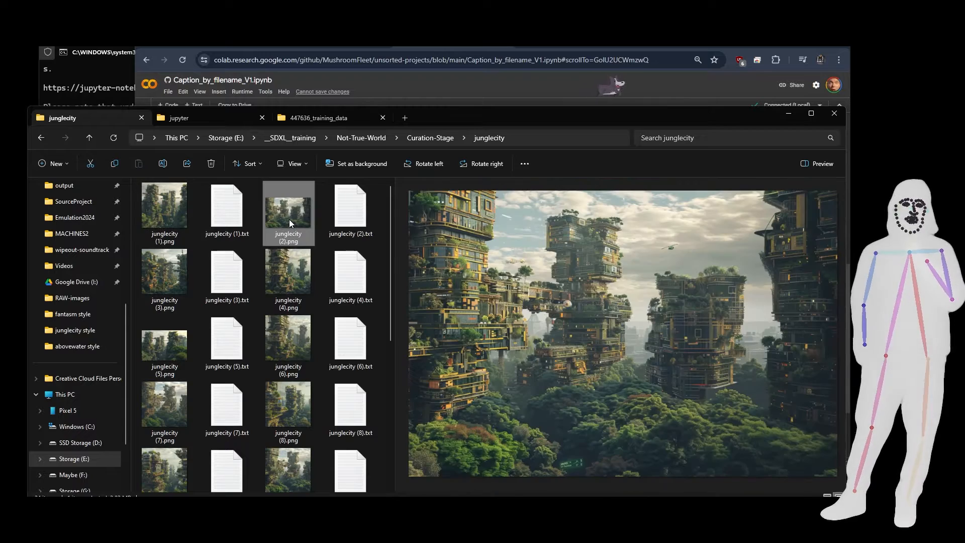
{"action": "left_click", "coordinate": [165, 281]}
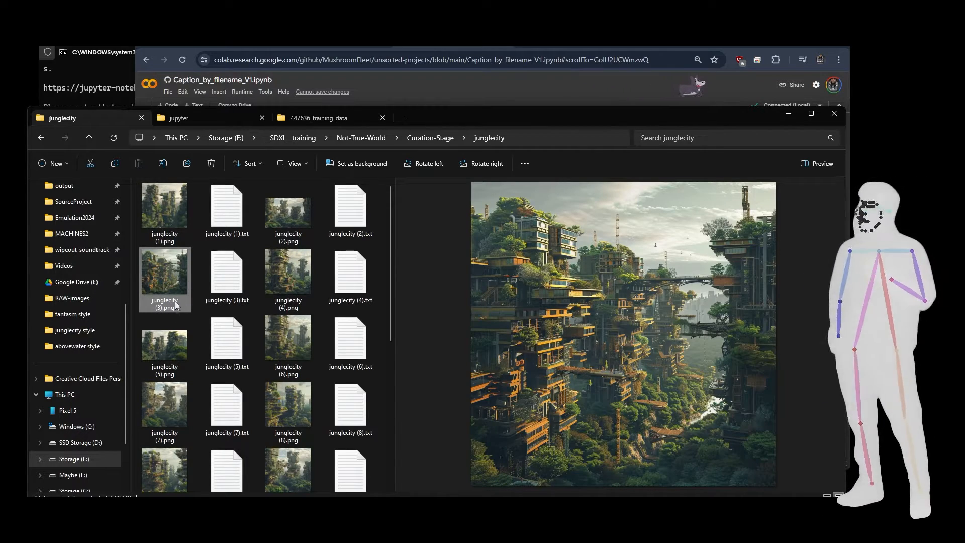
{"action": "left_click", "coordinate": [179, 470]}
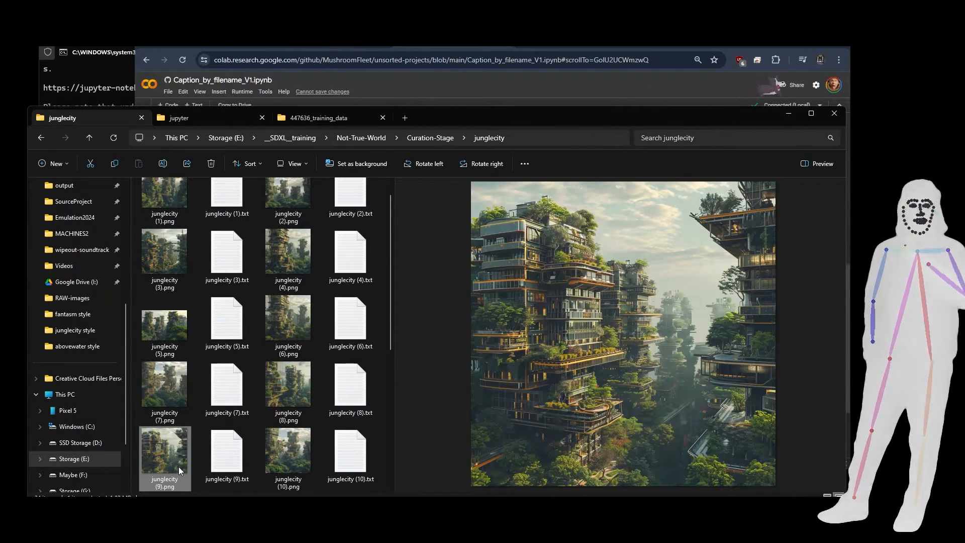
Preview junglecity image (5) and return to the Curation-Stage folder.
{"action": "left_click", "coordinate": [175, 331]}
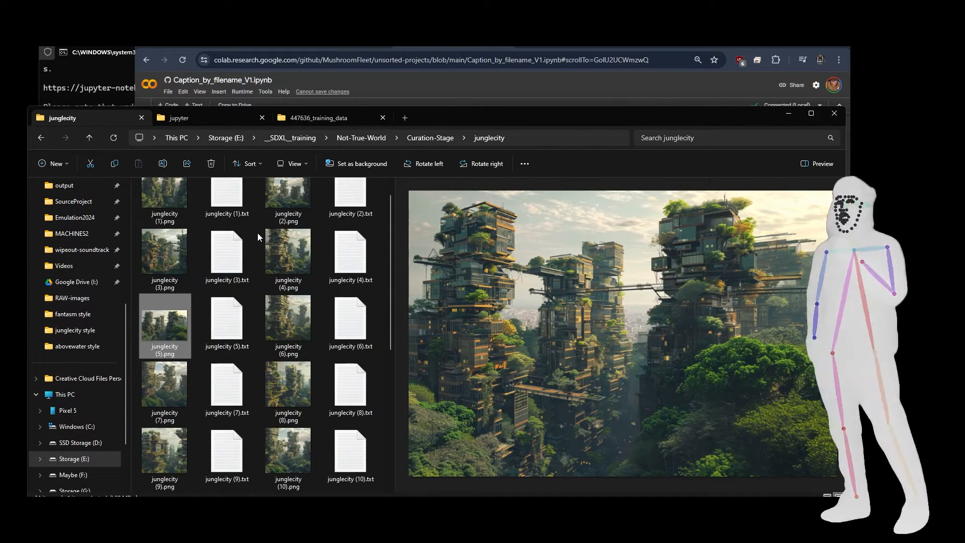
{"action": "left_click", "coordinate": [422, 137]}
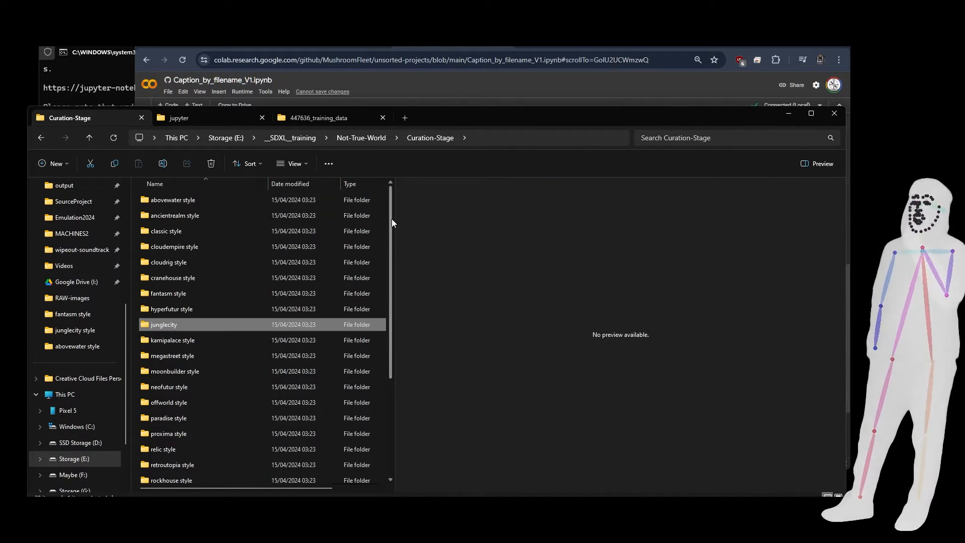
Switch to the command window running the local Jupyter server, interrupt the server and terminate the batch job.
{"action": "left_click", "coordinate": [205, 121]}
{"action": "left_click", "coordinate": [102, 54]}
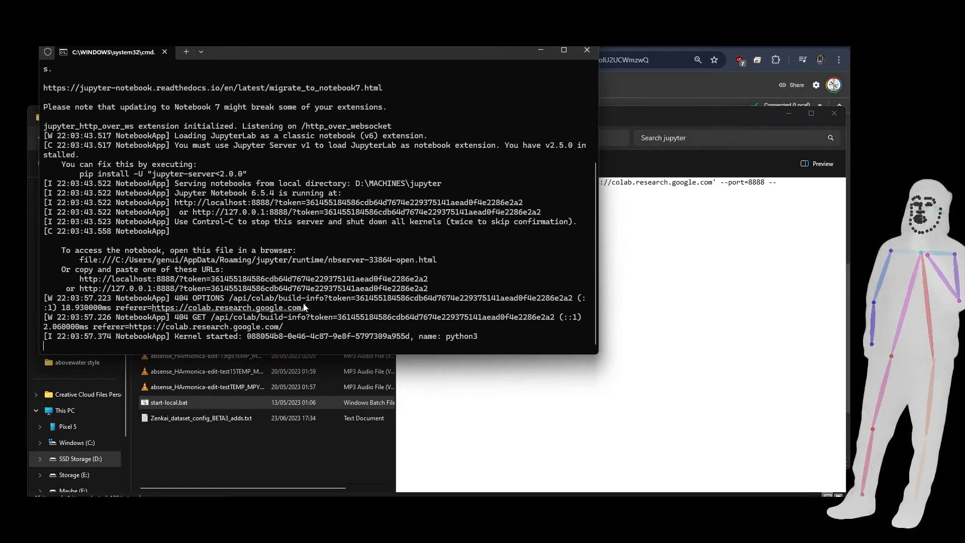
{"action": "key", "text": "ctrl+c"}
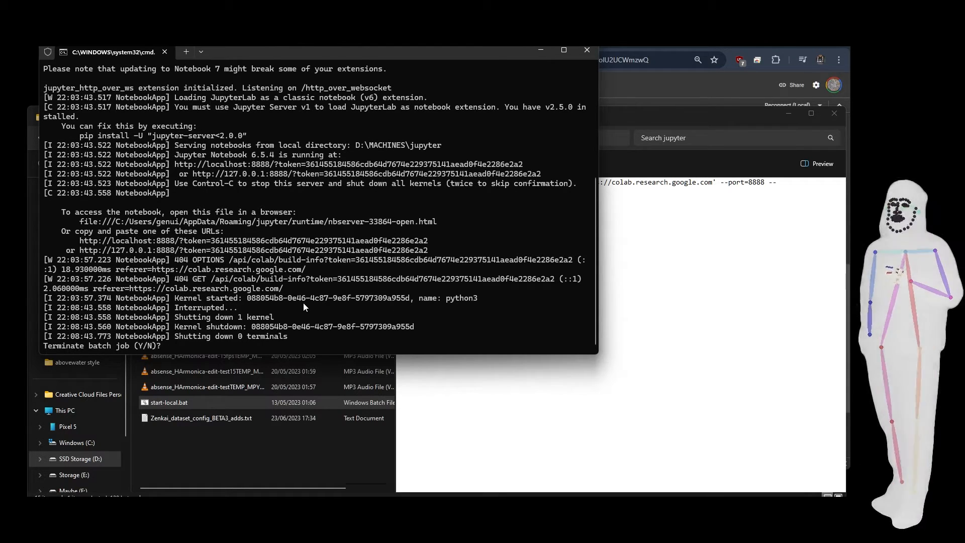
{"action": "type", "text": "y"}
{"action": "key", "text": "Return"}
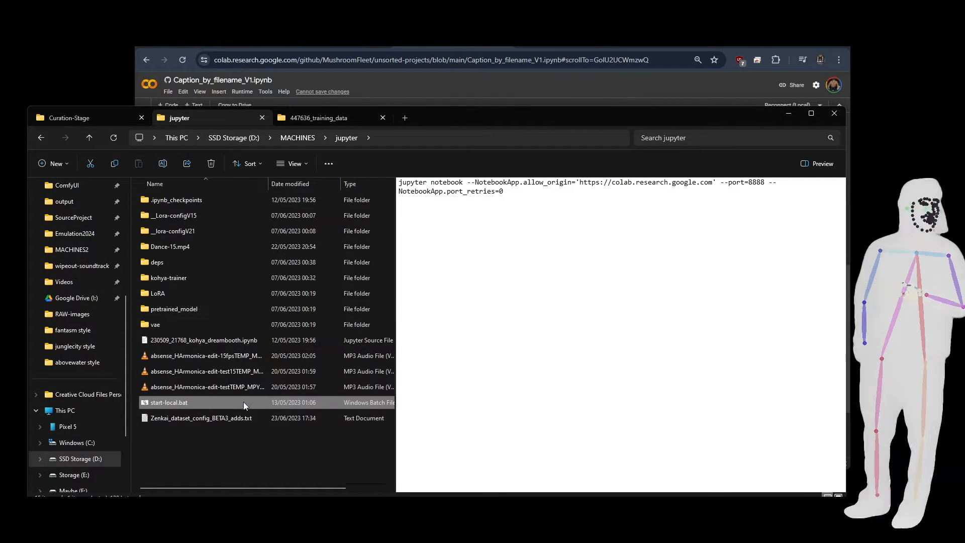
{"action": "left_click", "coordinate": [228, 444]}
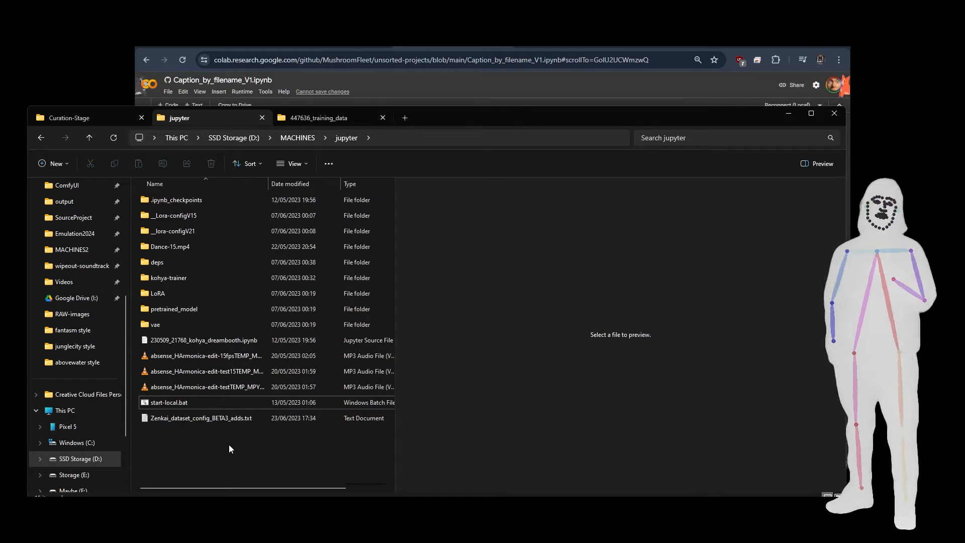
Preview 026.png in the 447636_training_data folder and return to Curation-Stage.
{"action": "left_click", "coordinate": [318, 118]}
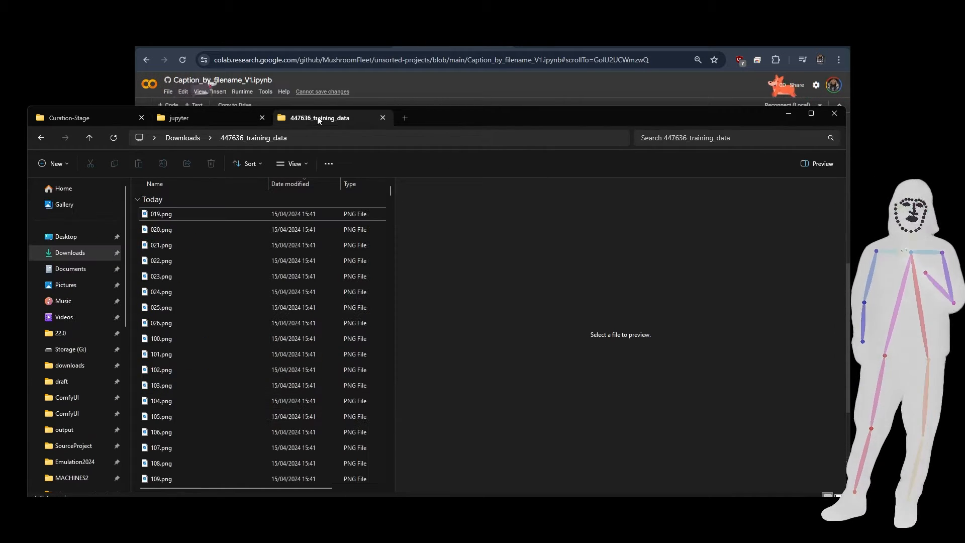
{"action": "left_click", "coordinate": [180, 320]}
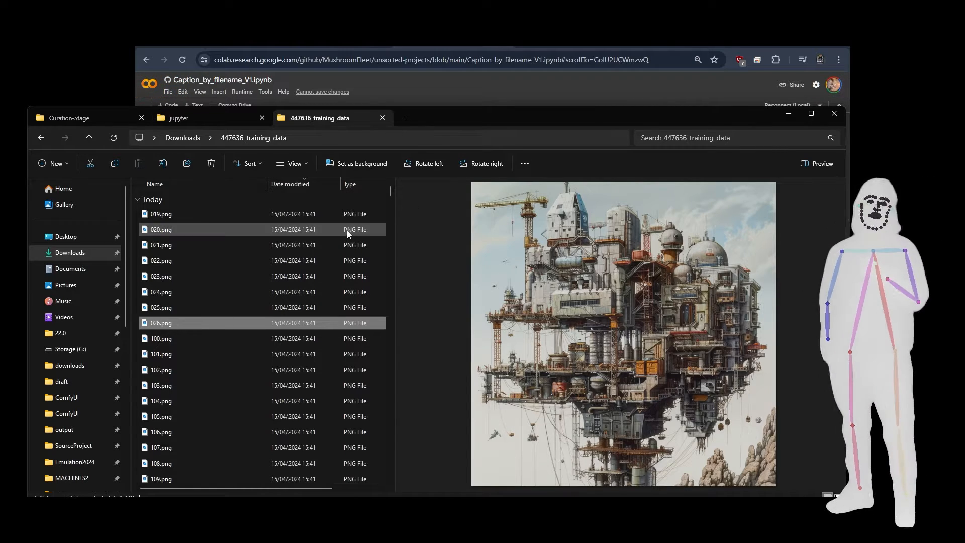
{"action": "left_click", "coordinate": [101, 119]}
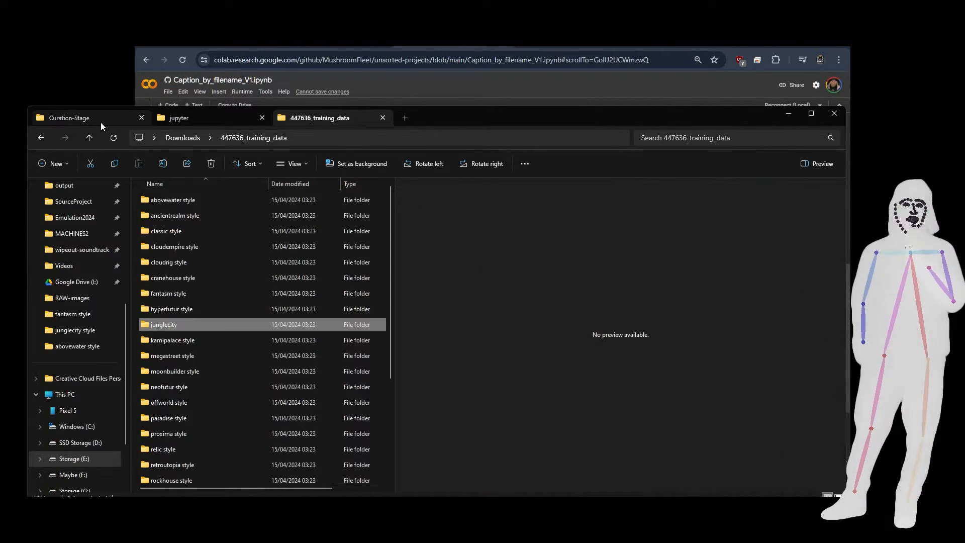
Look at Curation-Stage from Not-True-World again, open the Root-Done folder and look over its style folders.
{"action": "left_click", "coordinate": [359, 140]}
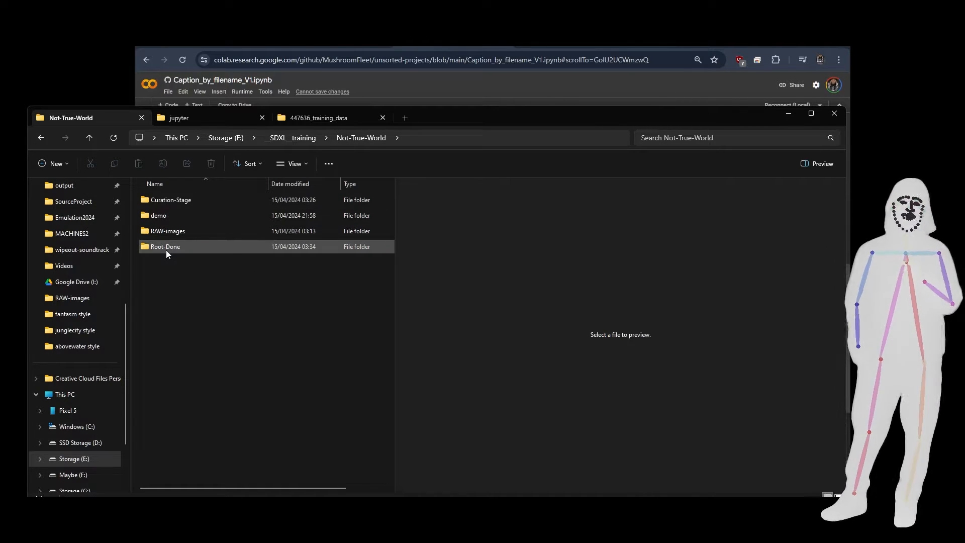
{"action": "double_click", "coordinate": [174, 202]}
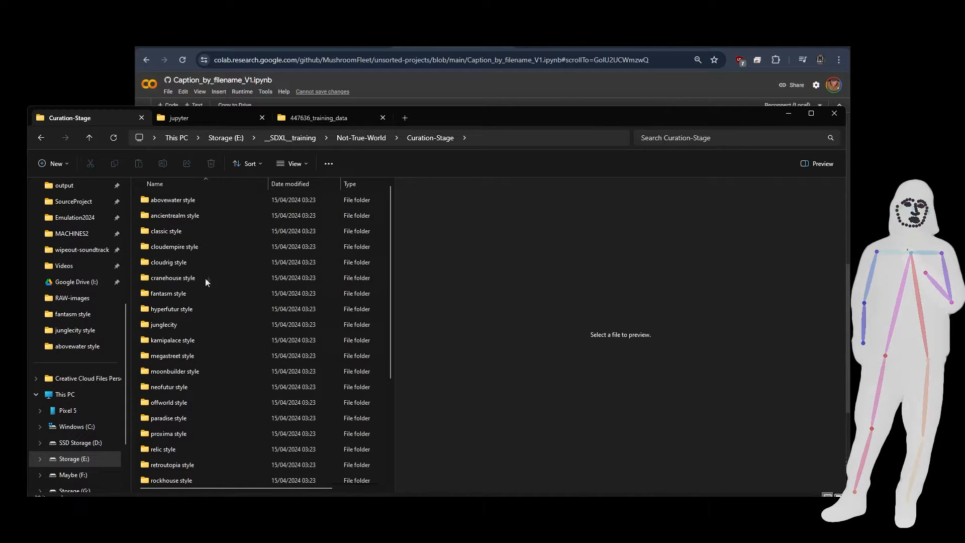
{"action": "left_click", "coordinate": [377, 137]}
{"action": "double_click", "coordinate": [153, 250]}
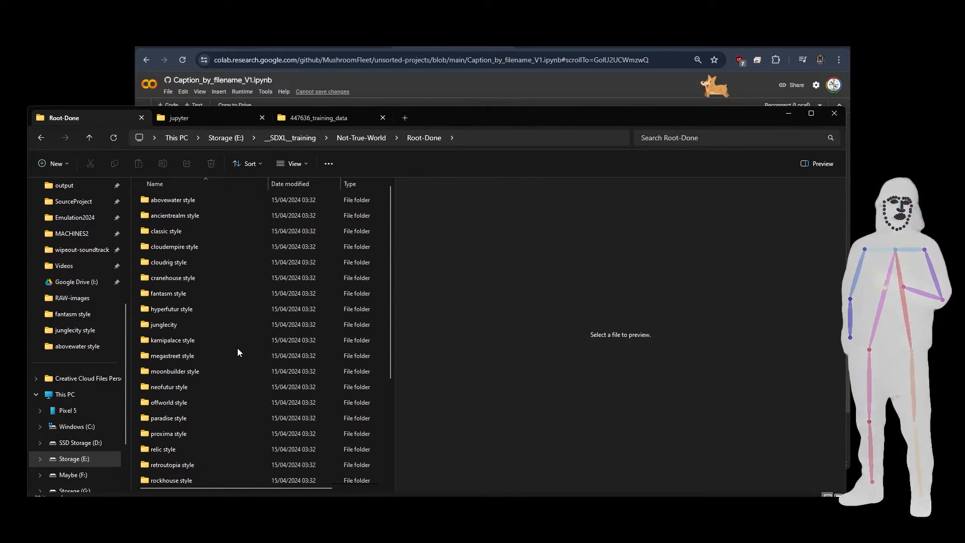
{"action": "left_click", "coordinate": [193, 352]}
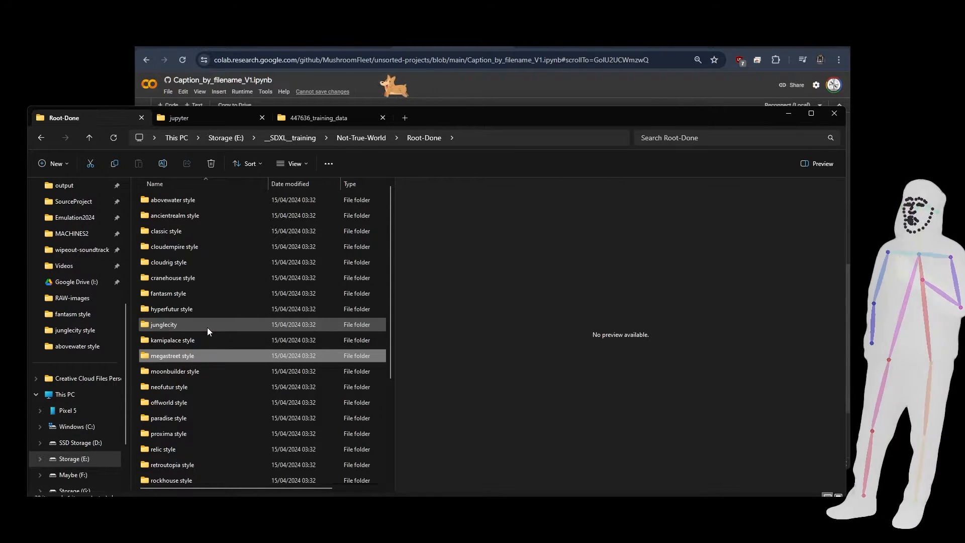
{"action": "mouse_move", "coordinate": [207, 328]}
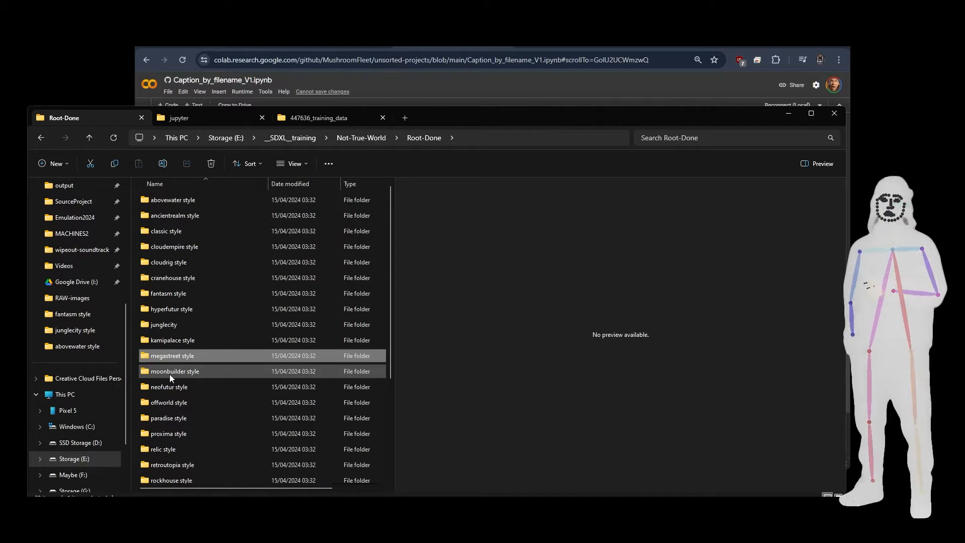
{"action": "mouse_move", "coordinate": [170, 374]}
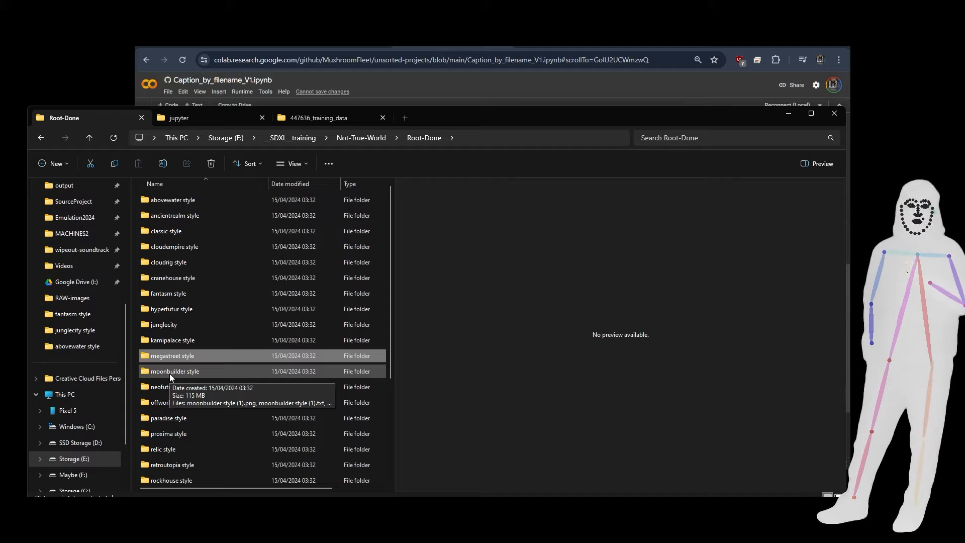
Show the ZIP compression option for all the Root-Done folders without using it, and select the existing notthetrueworld-V1.zip.
{"action": "left_click", "coordinate": [135, 359]}
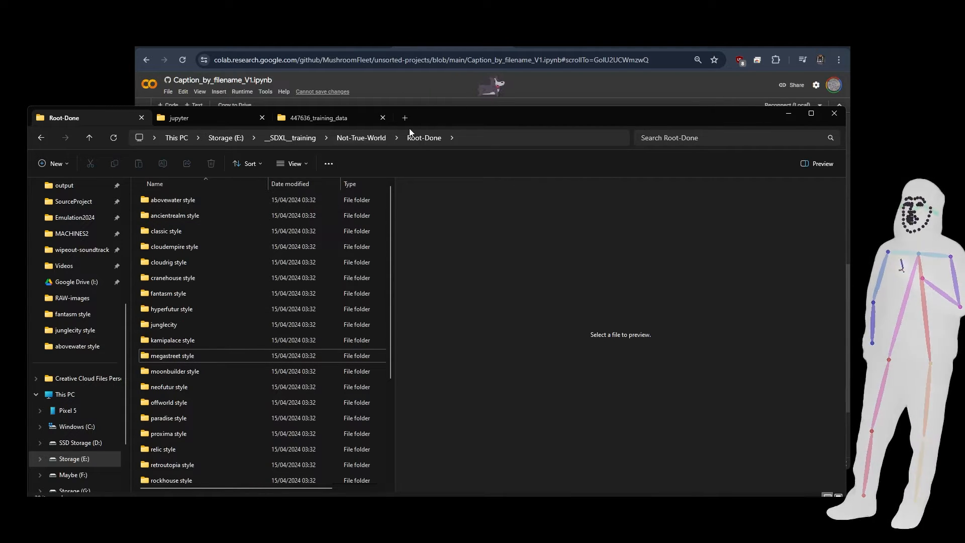
{"action": "key", "text": "ctrl+a"}
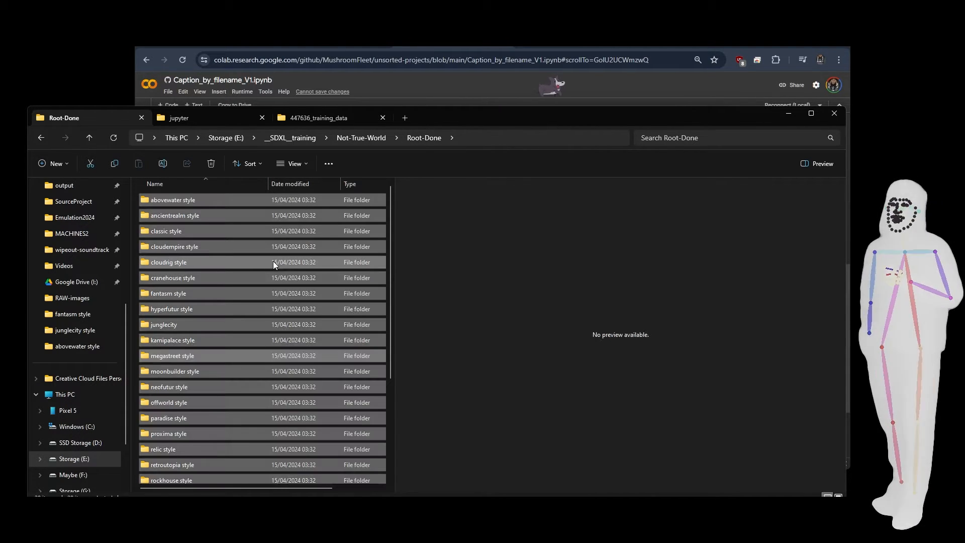
{"action": "right_click", "coordinate": [191, 253]}
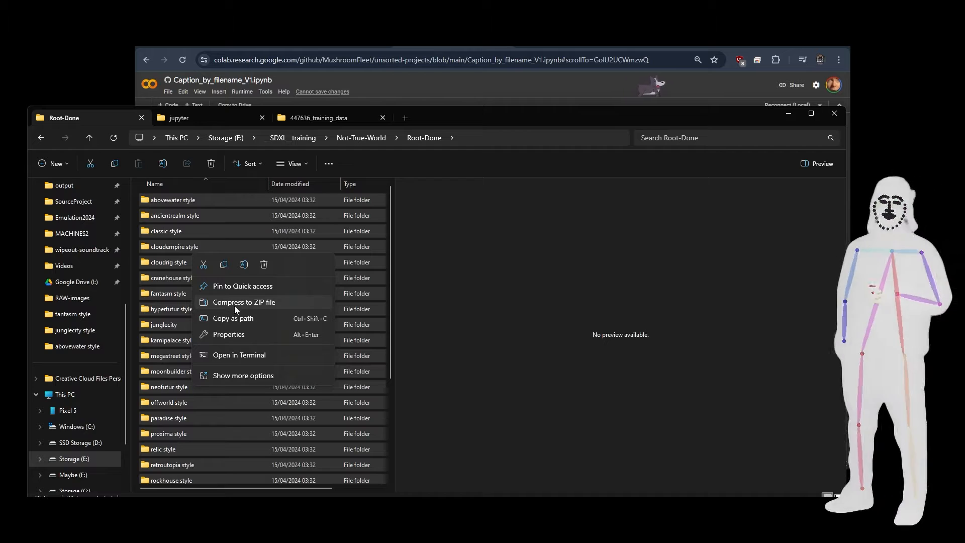
{"action": "left_click", "coordinate": [388, 297]}
{"action": "left_click_drag", "start_coordinate": [388, 297], "coordinate": [373, 435]}
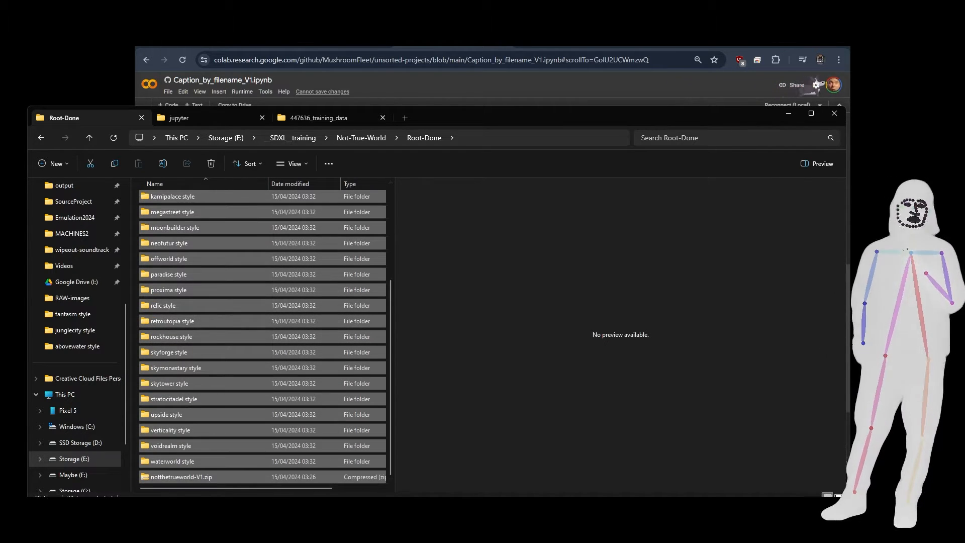
{"action": "left_click", "coordinate": [186, 479]}
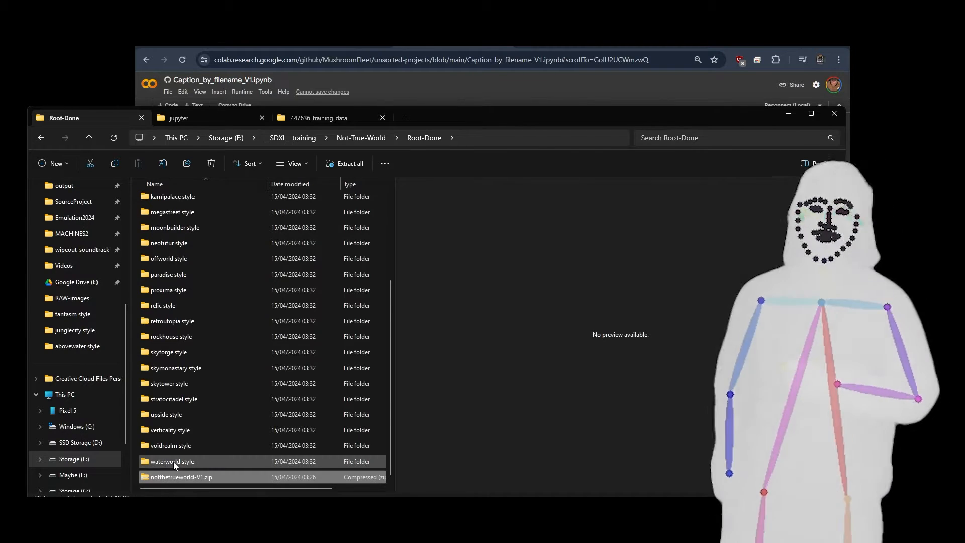
Look at the image and caption file pairs in the paradise style folder and return to the end of Root-Done.
{"action": "double_click", "coordinate": [159, 278]}
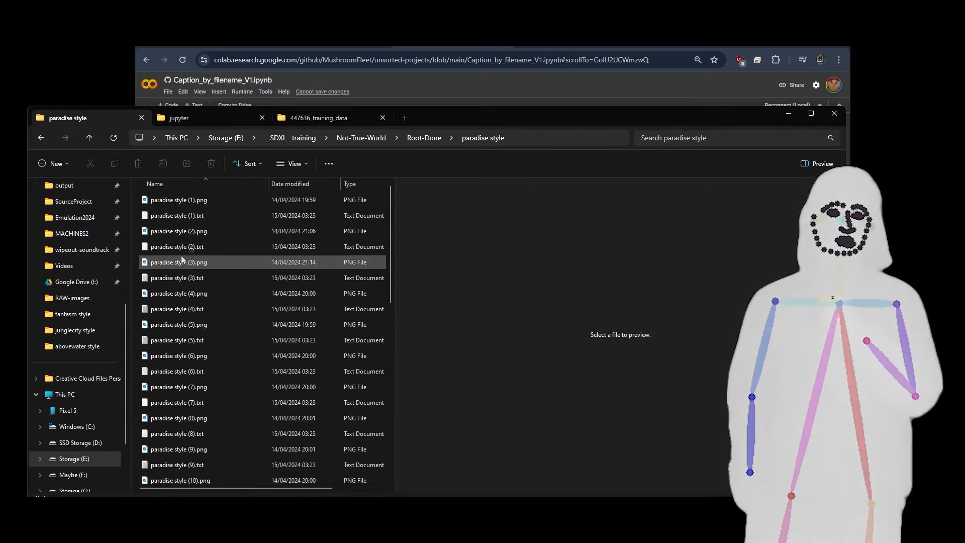
{"action": "left_click", "coordinate": [425, 138]}
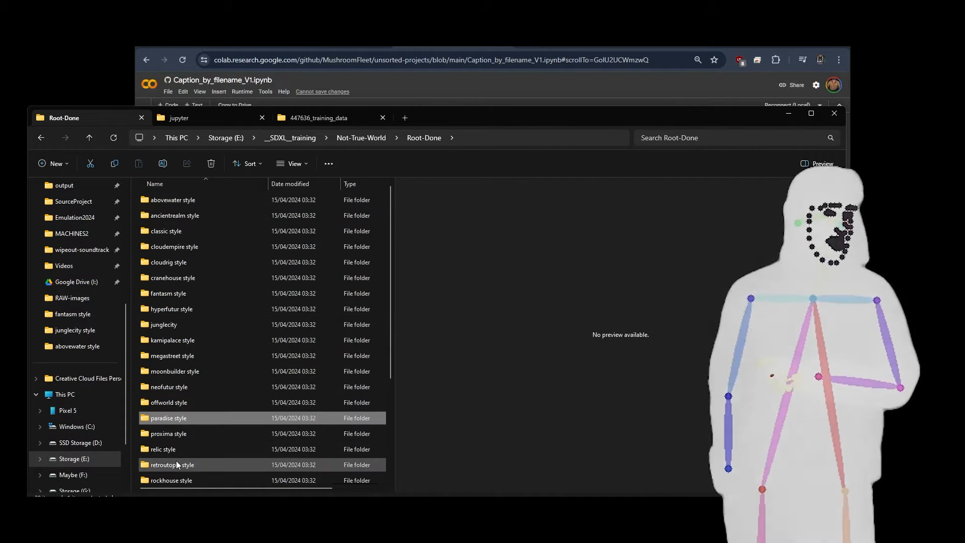
{"action": "scroll", "coordinate": [177, 303], "scroll_direction": "down", "scroll_amount": 2}
{"action": "scroll", "coordinate": [177, 302], "scroll_direction": "down", "scroll_amount": 2}
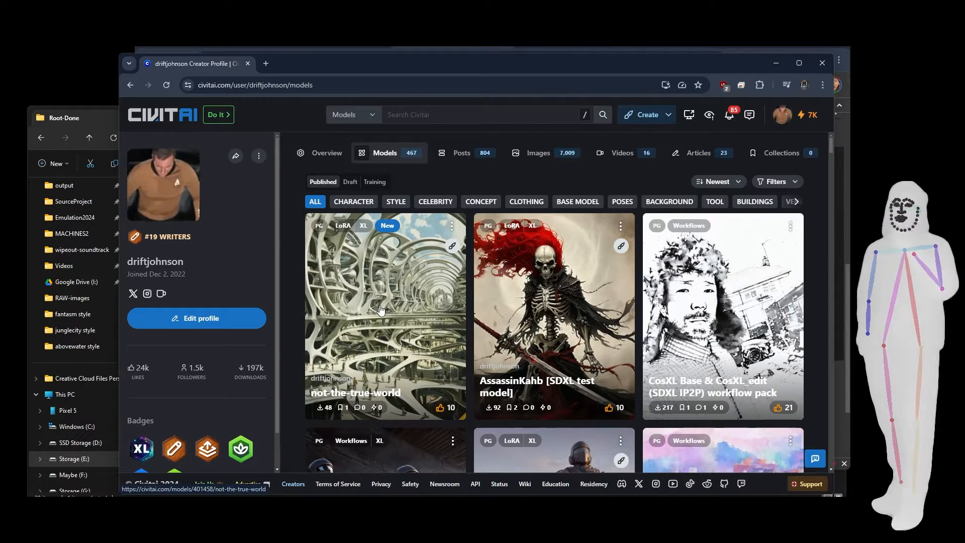
View the not-the-true-world LoRA page on Civitai and go to the account's training section.
{"action": "left_click", "coordinate": [379, 306]}
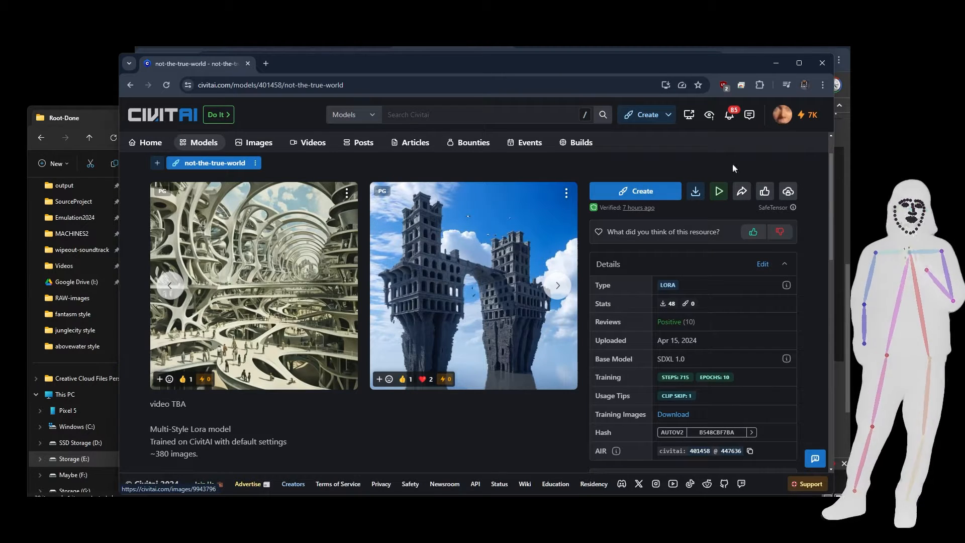
{"action": "left_click", "coordinate": [803, 120]}
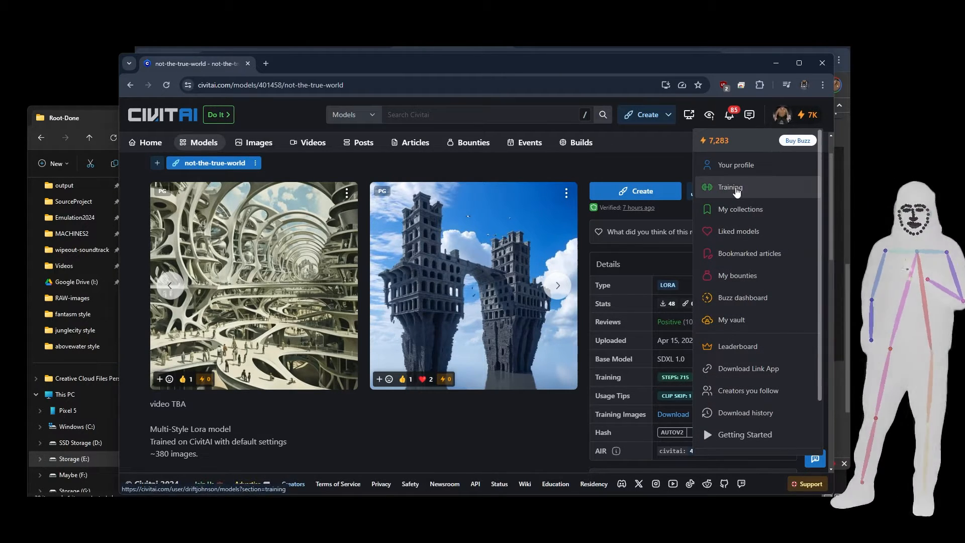
{"action": "left_click", "coordinate": [732, 188]}
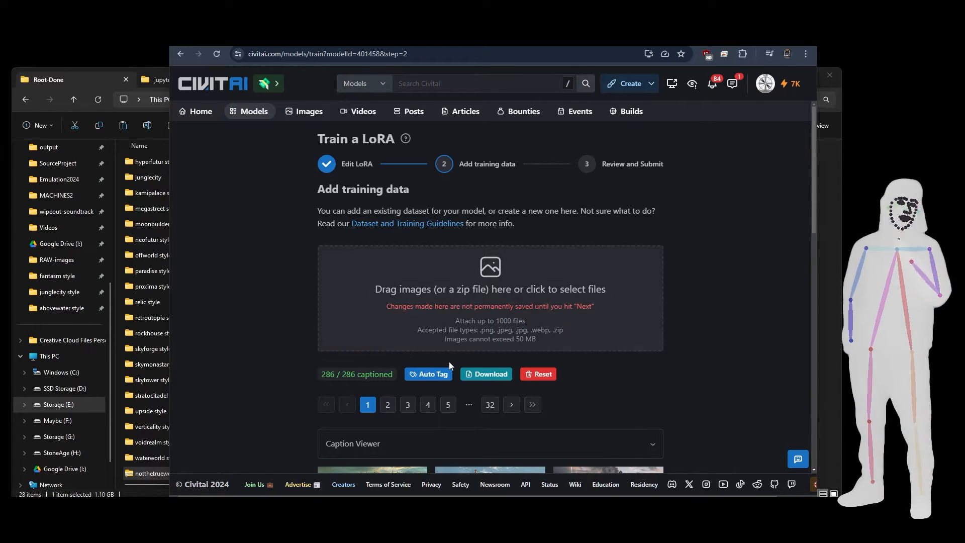
Auto-tag the uploaded training images with up to 10 tags at a 0.4 threshold, appending them to the existing captions.
{"action": "scroll", "coordinate": [619, 312], "scroll_direction": "down", "scroll_amount": 3}
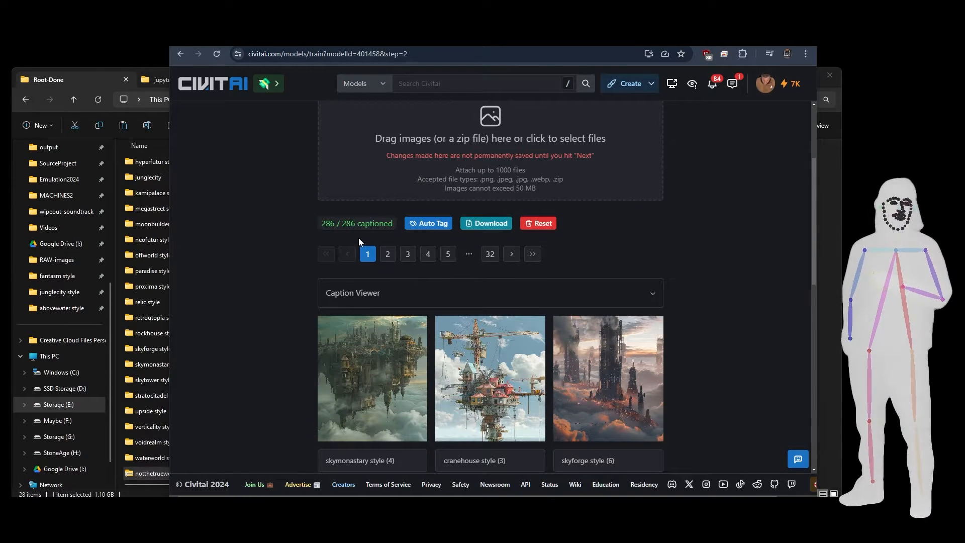
{"action": "scroll", "coordinate": [543, 322], "scroll_direction": "down", "scroll_amount": 1}
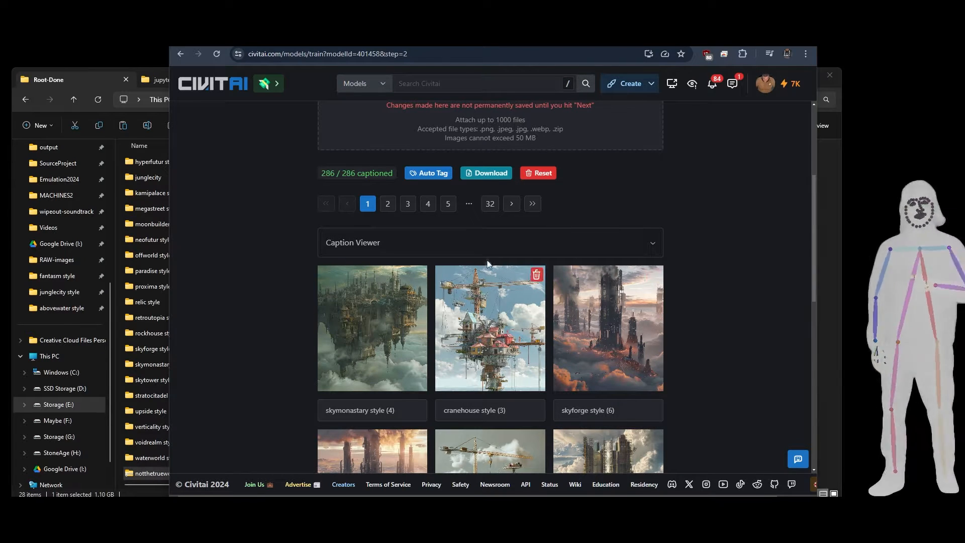
{"action": "scroll", "coordinate": [489, 266], "scroll_direction": "up", "scroll_amount": 2}
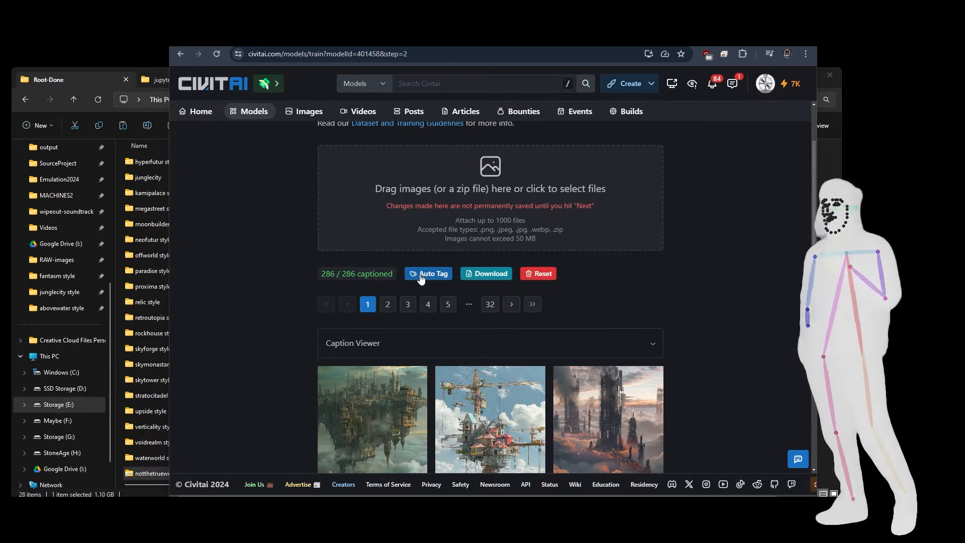
{"action": "left_click", "coordinate": [421, 276]}
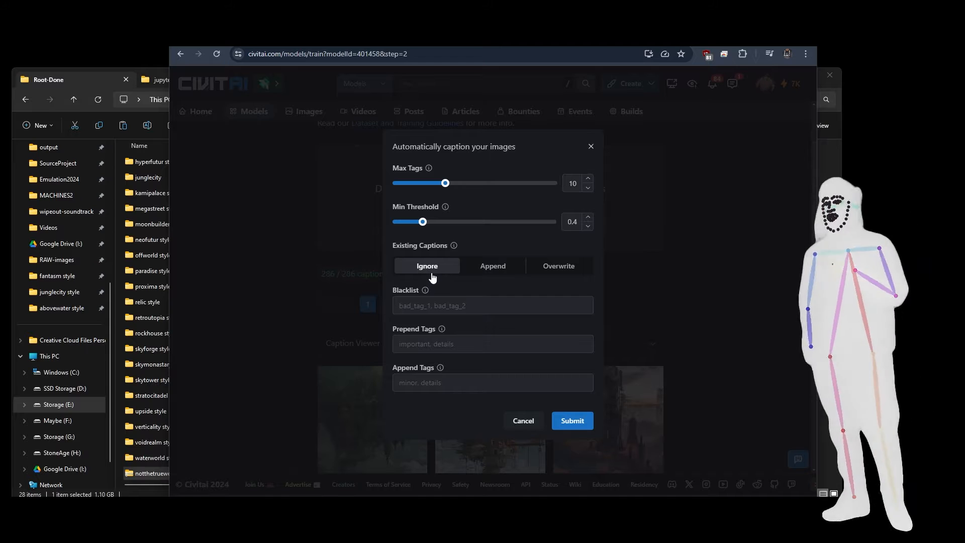
{"action": "left_click", "coordinate": [493, 267]}
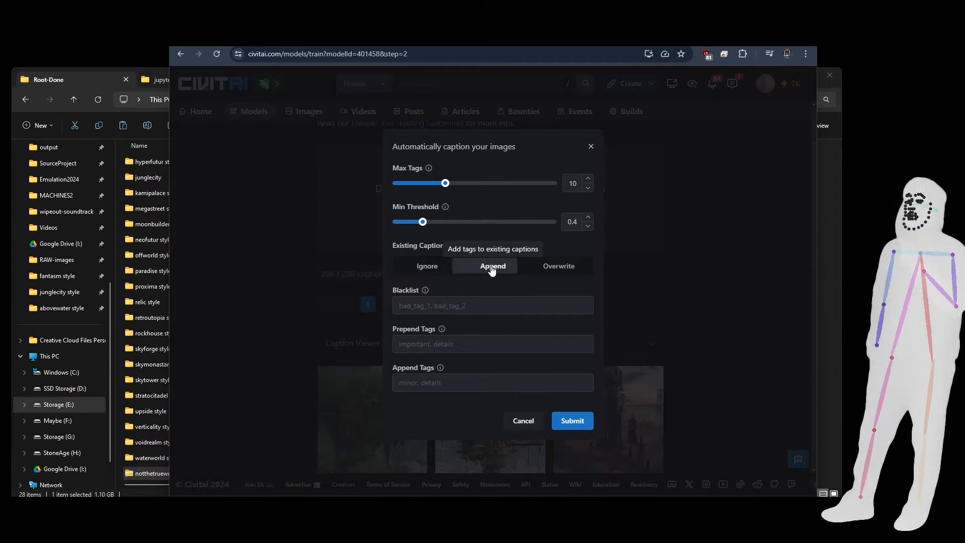
{"action": "left_click", "coordinate": [574, 427]}
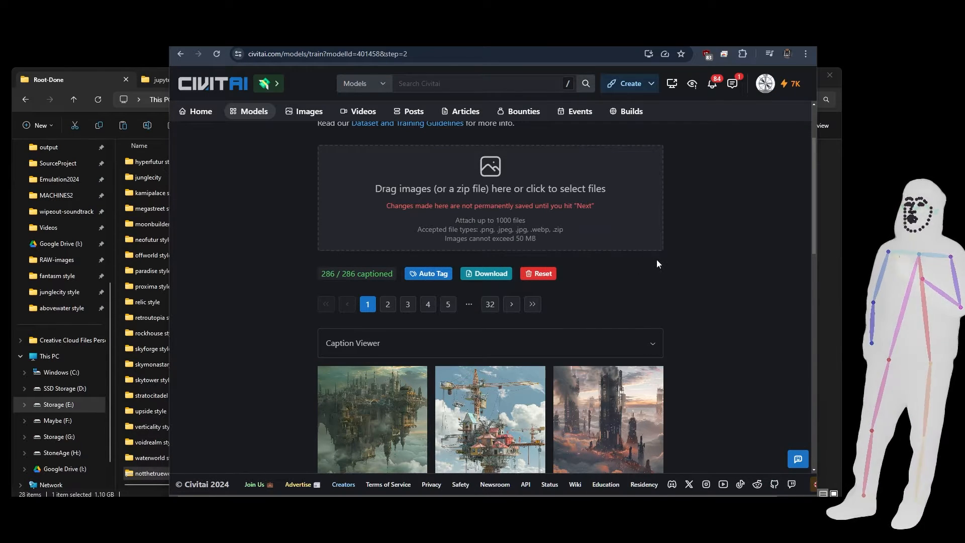
Examine the captions under the training images for the tags appended after the style names.
{"action": "scroll", "coordinate": [657, 259], "scroll_direction": "down", "scroll_amount": 3}
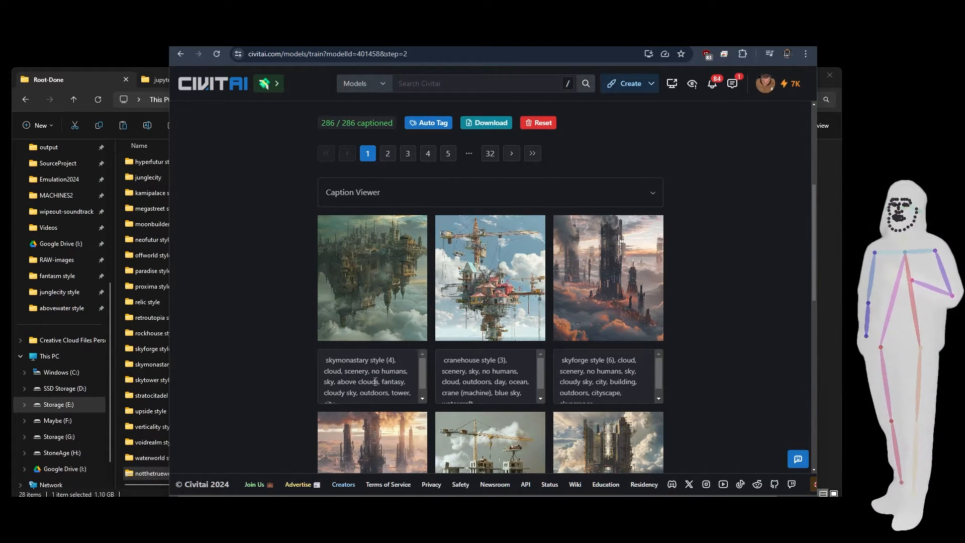
{"action": "scroll", "coordinate": [376, 382], "scroll_direction": "up", "scroll_amount": 1}
{"action": "scroll", "coordinate": [374, 423], "scroll_direction": "down", "scroll_amount": 1}
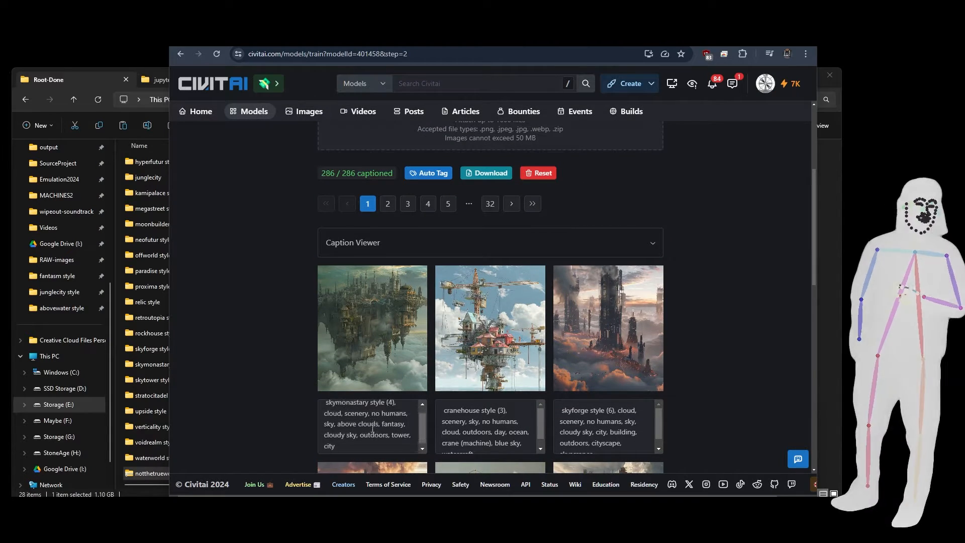
{"action": "scroll", "coordinate": [604, 432], "scroll_direction": "up", "scroll_amount": 1}
{"action": "scroll", "coordinate": [604, 433], "scroll_direction": "down", "scroll_amount": 6}
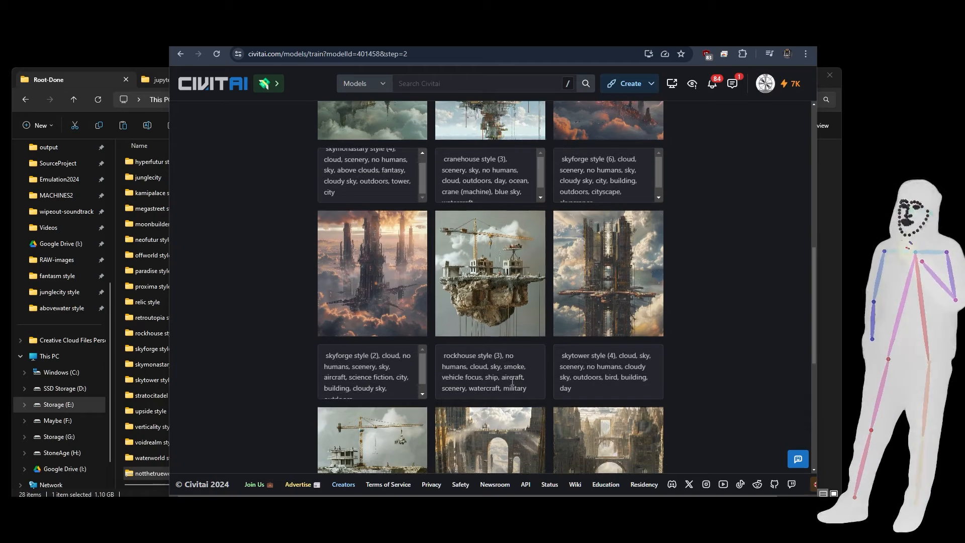
Examine the auto-tagged captions of the training images on pages 1, 5, 32 and 30.
{"action": "scroll", "coordinate": [582, 372], "scroll_direction": "down", "scroll_amount": 1}
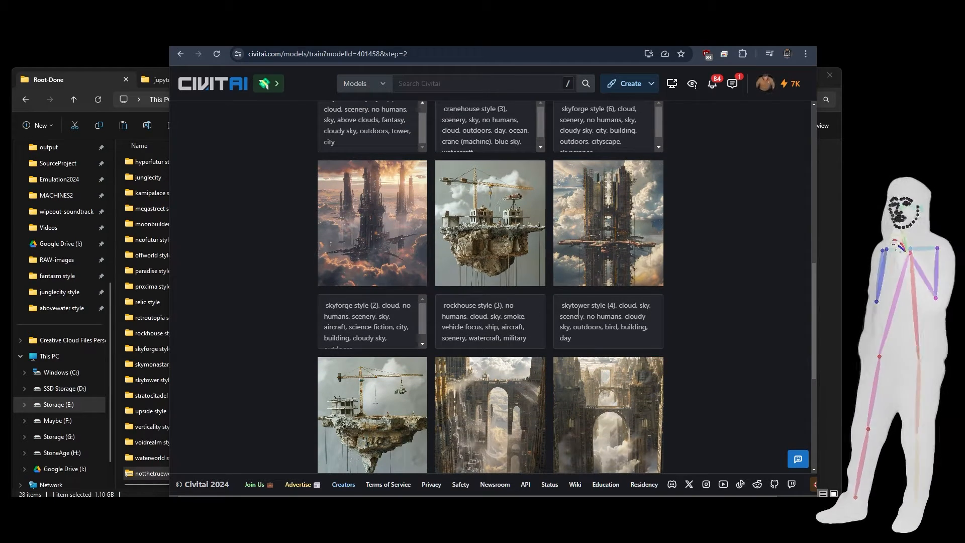
{"action": "scroll", "coordinate": [578, 313], "scroll_direction": "down", "scroll_amount": 4}
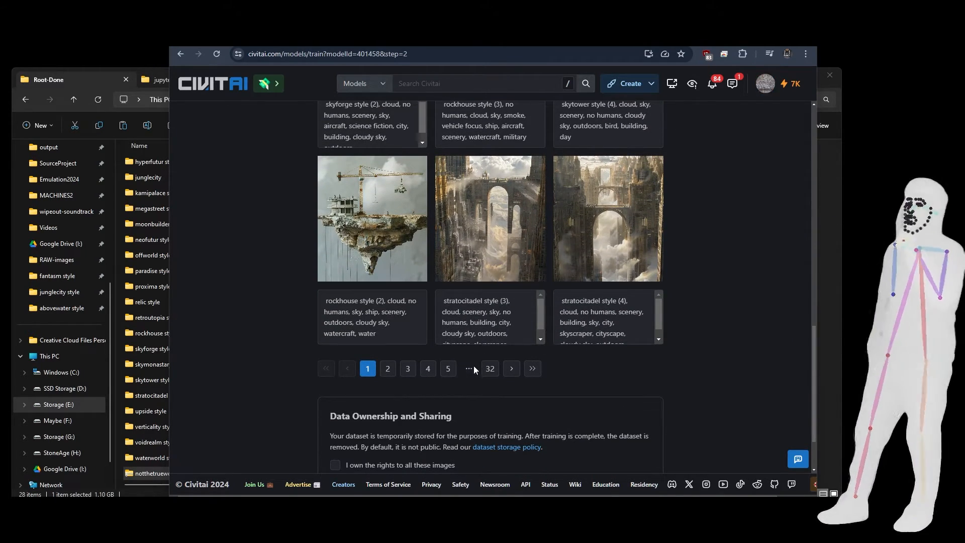
{"action": "left_click", "coordinate": [448, 369]}
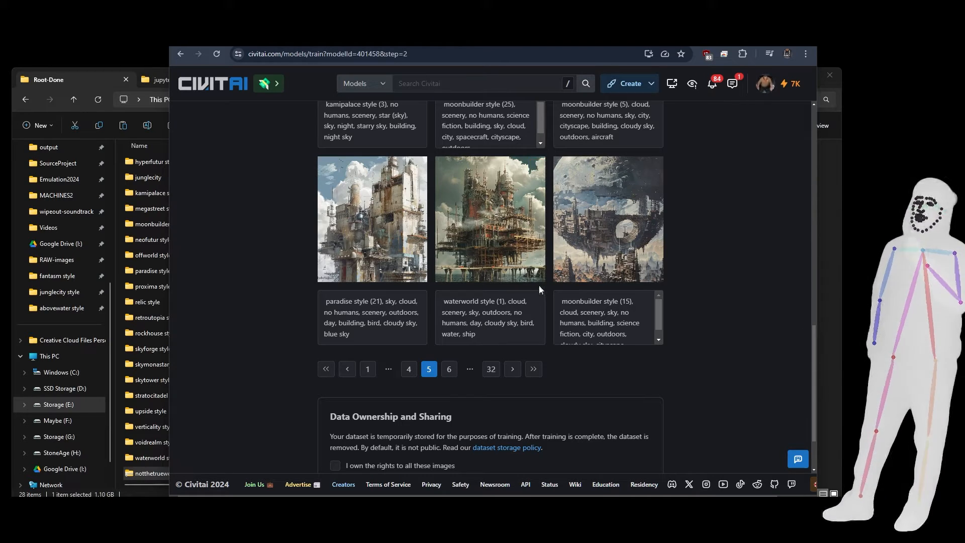
{"action": "scroll", "coordinate": [592, 319], "scroll_direction": "down", "scroll_amount": 1}
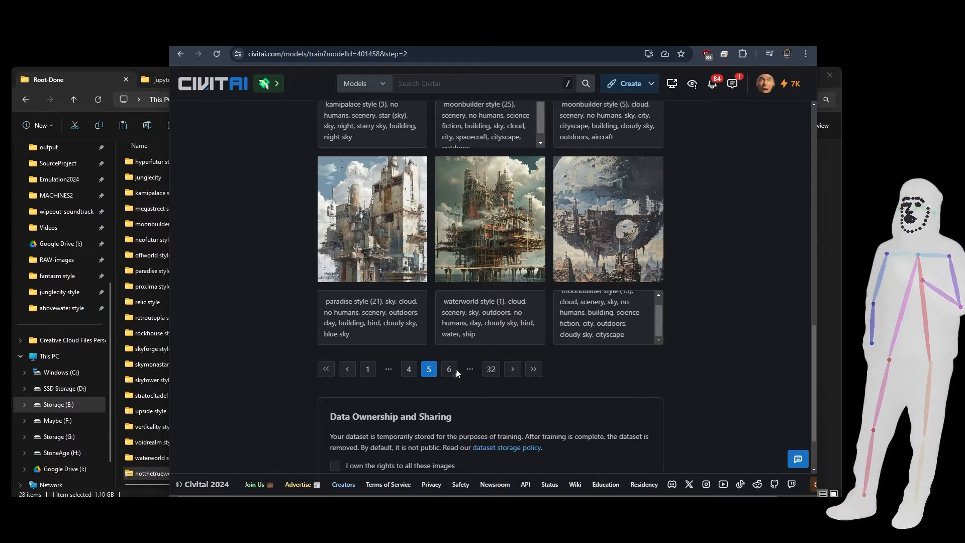
{"action": "left_click", "coordinate": [491, 369]}
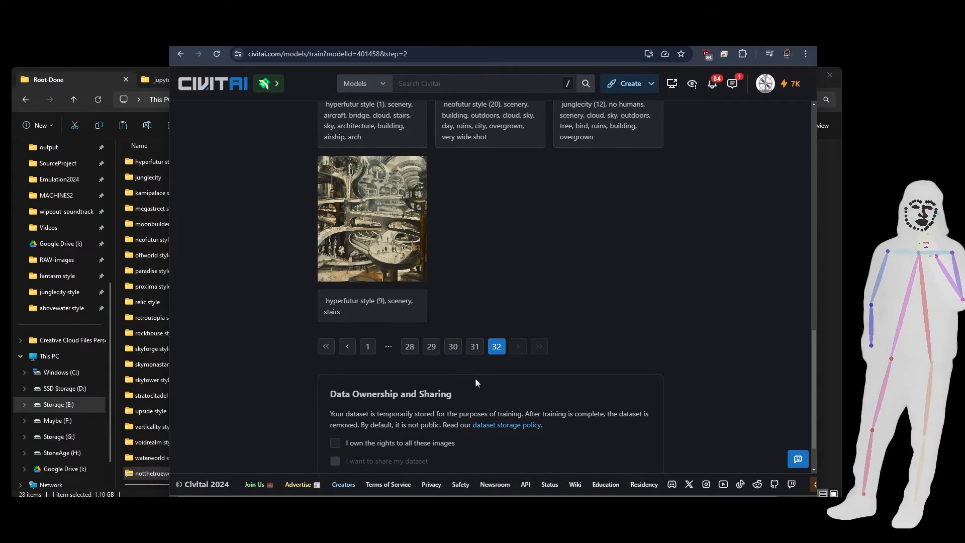
{"action": "left_click", "coordinate": [452, 347]}
{"action": "scroll", "coordinate": [507, 297], "scroll_direction": "up", "scroll_amount": 10}
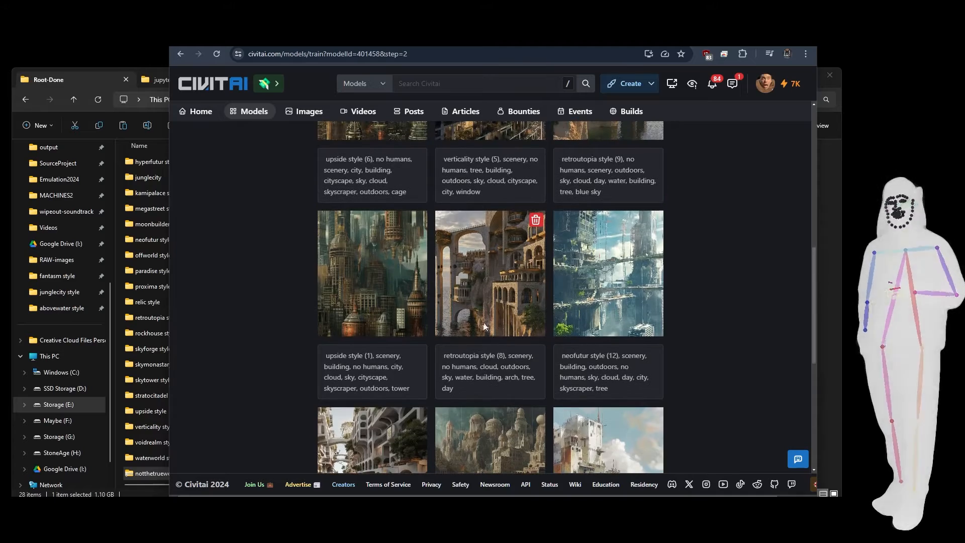
{"action": "scroll", "coordinate": [461, 333], "scroll_direction": "up", "scroll_amount": 2}
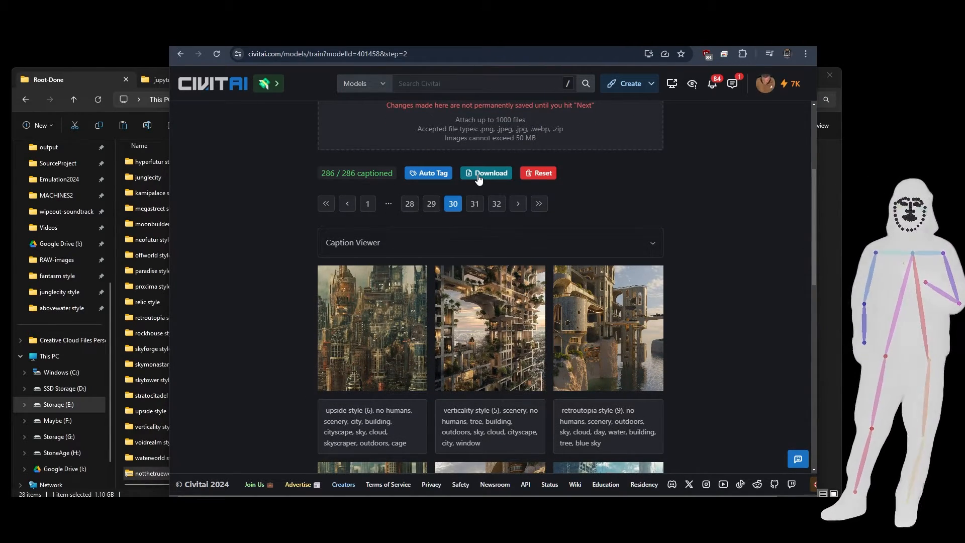
{"action": "scroll", "coordinate": [528, 302], "scroll_direction": "up", "scroll_amount": 3}
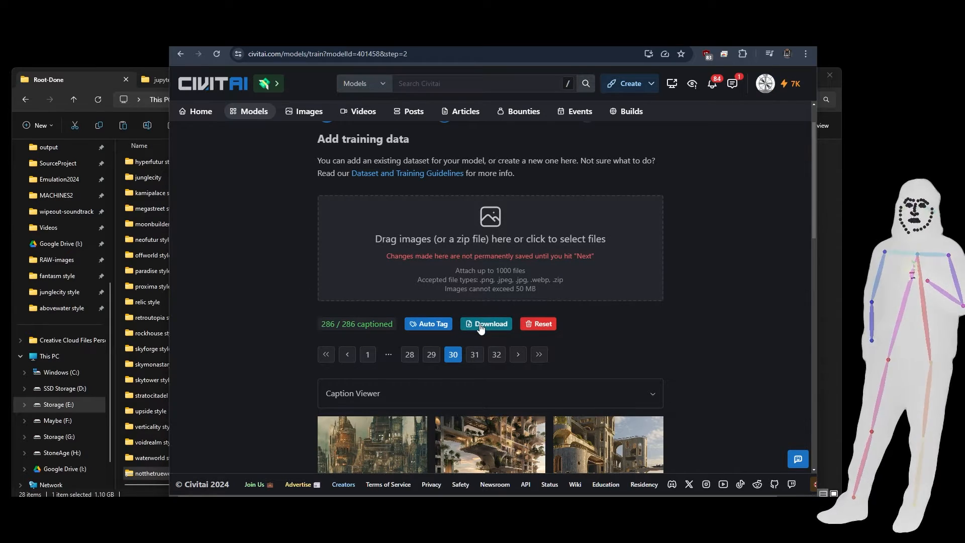
Confirm owning the rights to all images, opt to share the dataset, and submit the training data for upload.
{"action": "scroll", "coordinate": [591, 316], "scroll_direction": "down", "scroll_amount": 10}
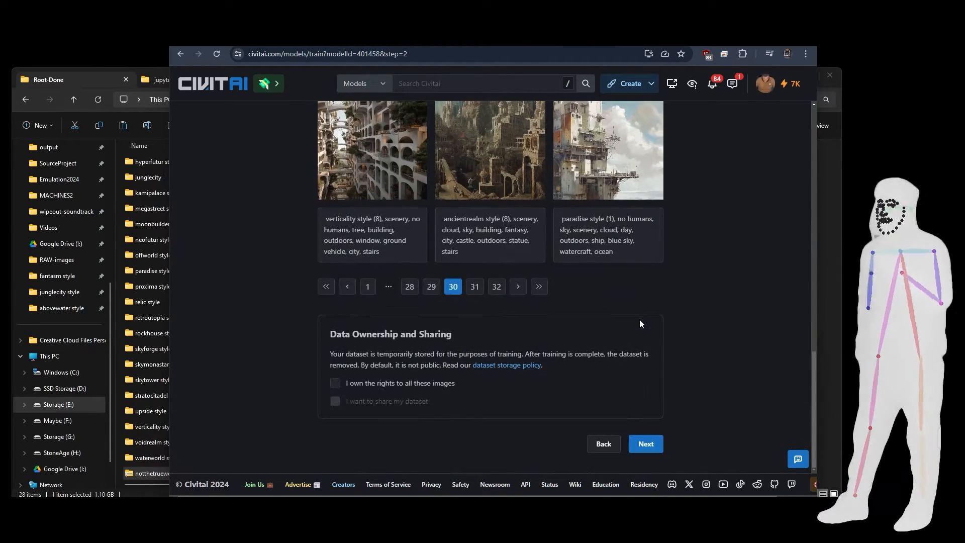
{"action": "left_click", "coordinate": [336, 384]}
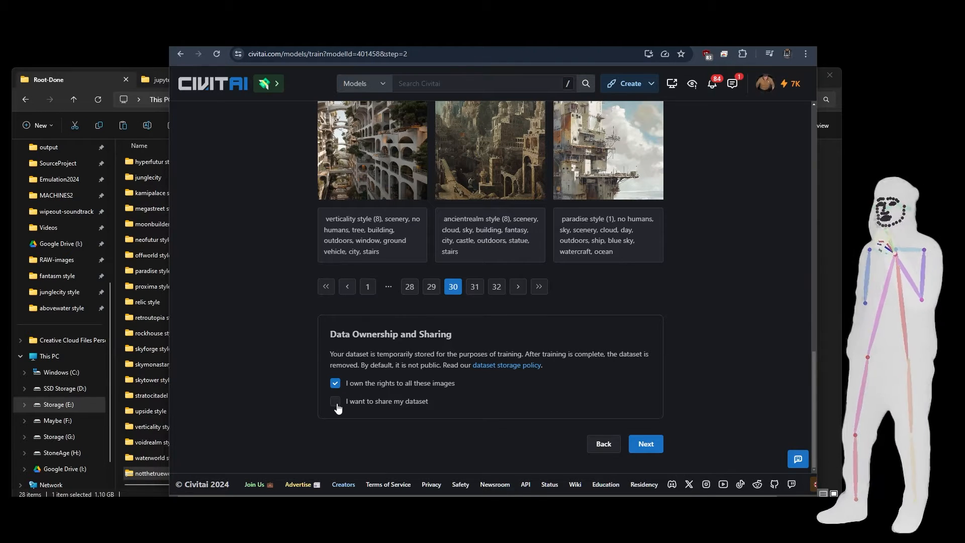
{"action": "left_click", "coordinate": [335, 402]}
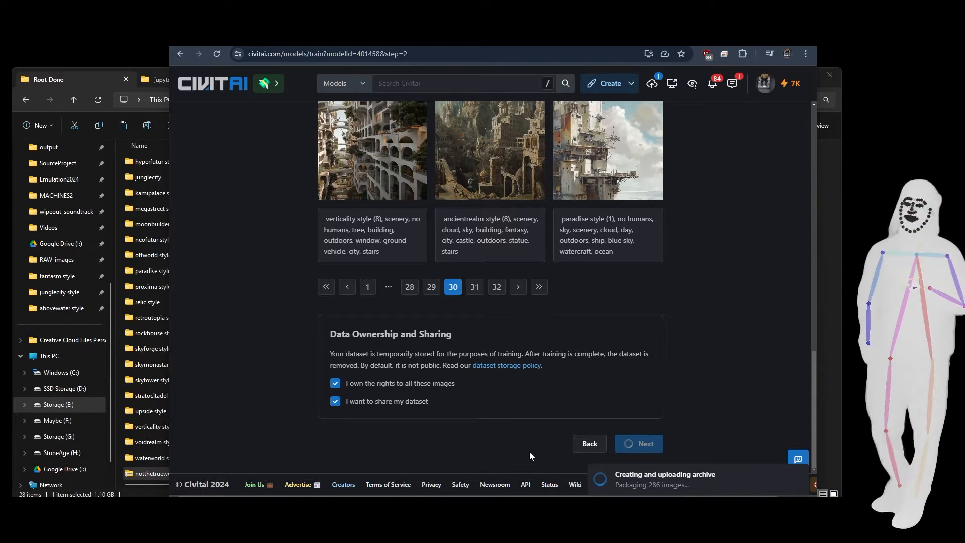
Switch to the Root-Done folder in File Explorer and preview images (2) to (7) in the offworld style folder.
{"action": "left_click", "coordinate": [82, 76]}
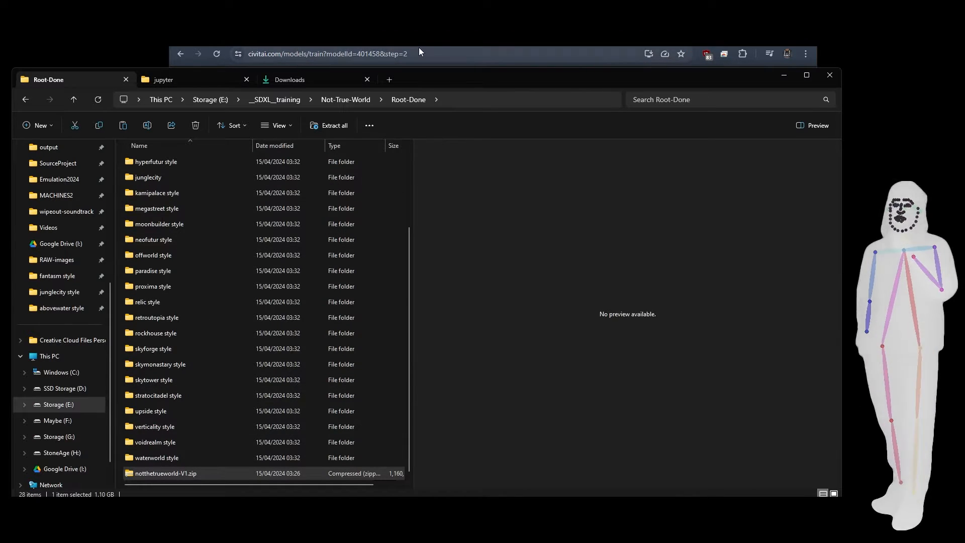
{"action": "left_click", "coordinate": [312, 42]}
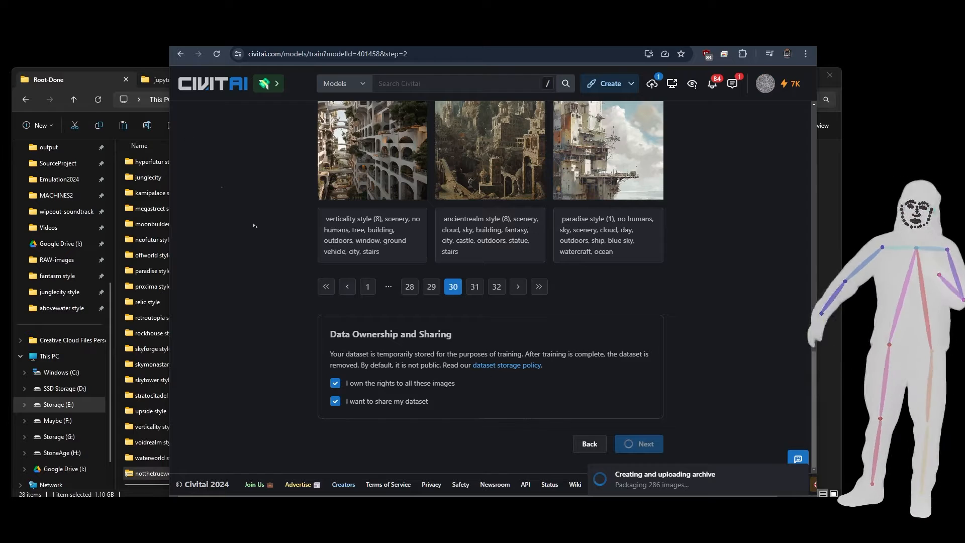
{"action": "left_click", "coordinate": [76, 79]}
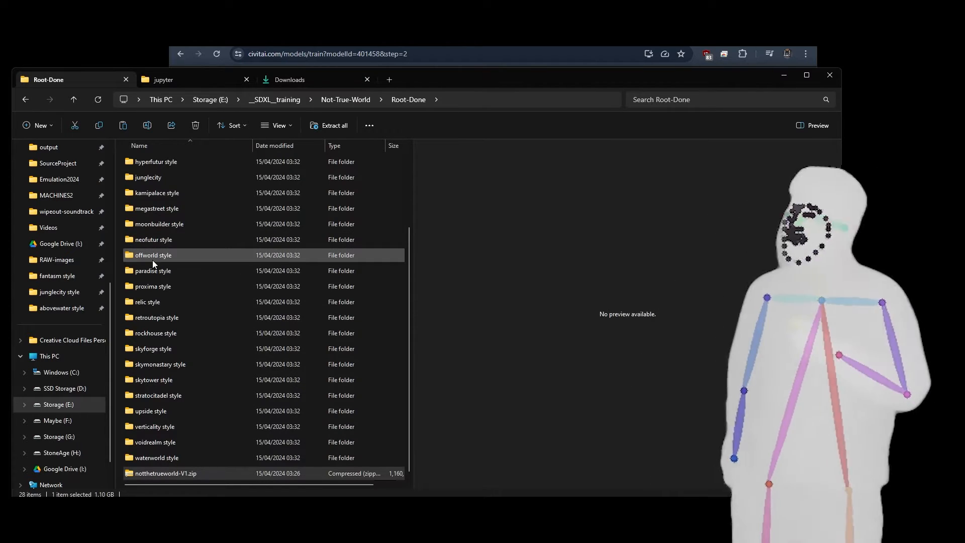
{"action": "double_click", "coordinate": [152, 256]}
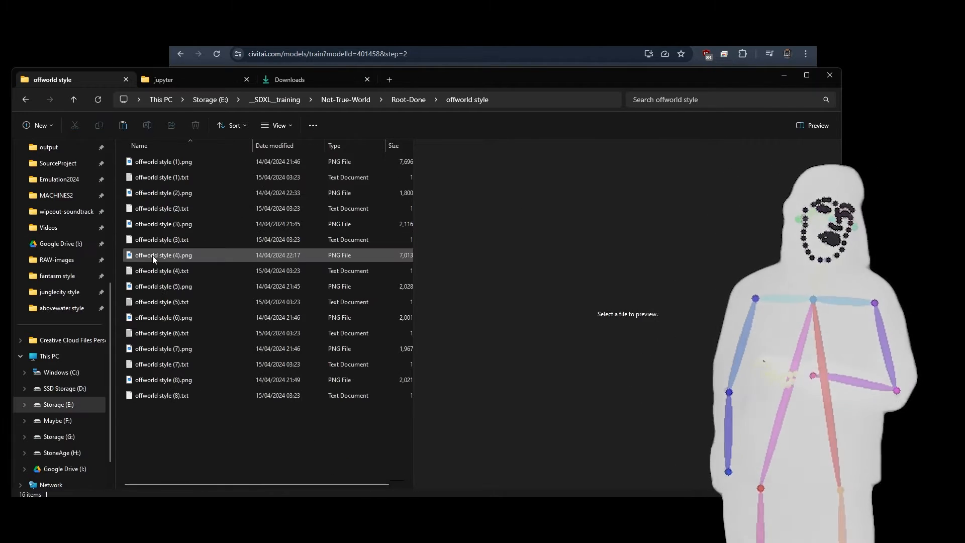
{"action": "left_click", "coordinate": [153, 255]}
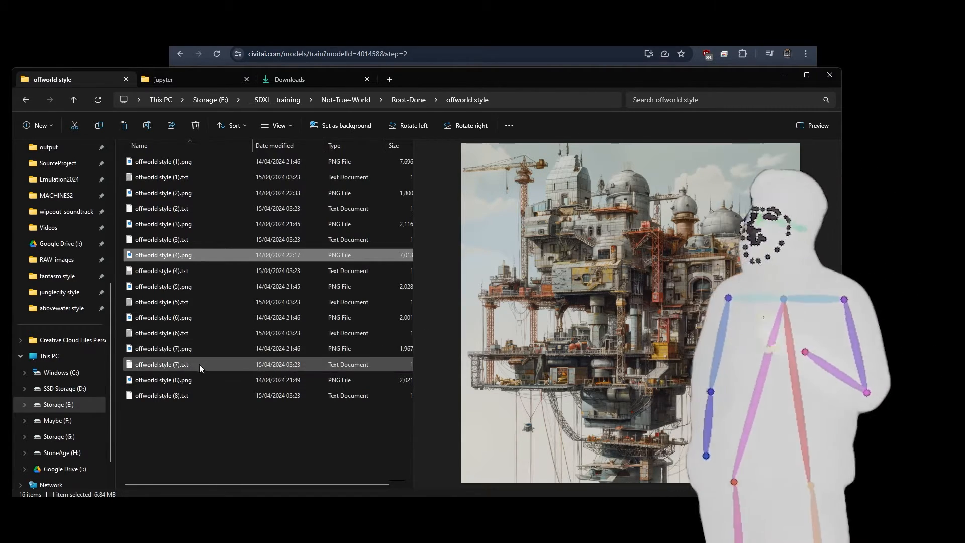
{"action": "left_click", "coordinate": [170, 352]}
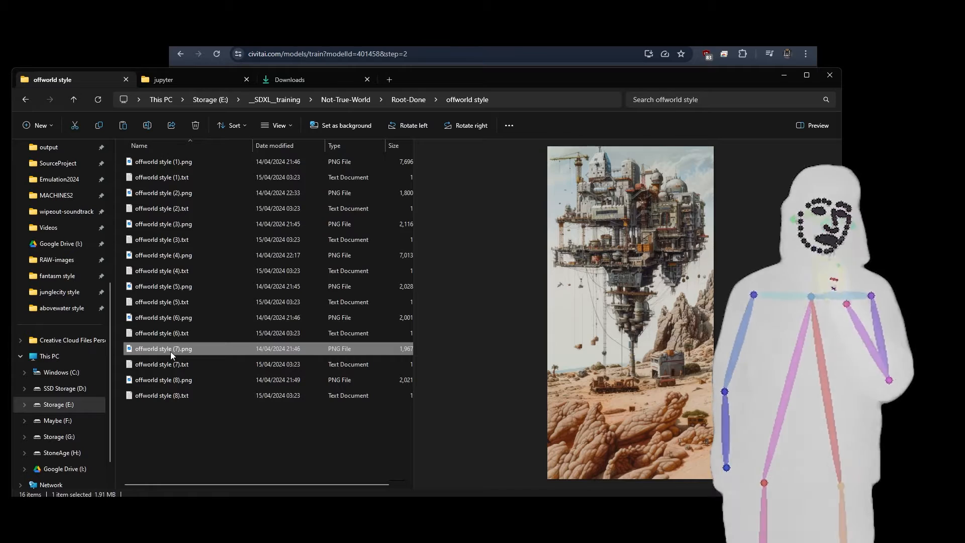
{"action": "left_click", "coordinate": [167, 315]}
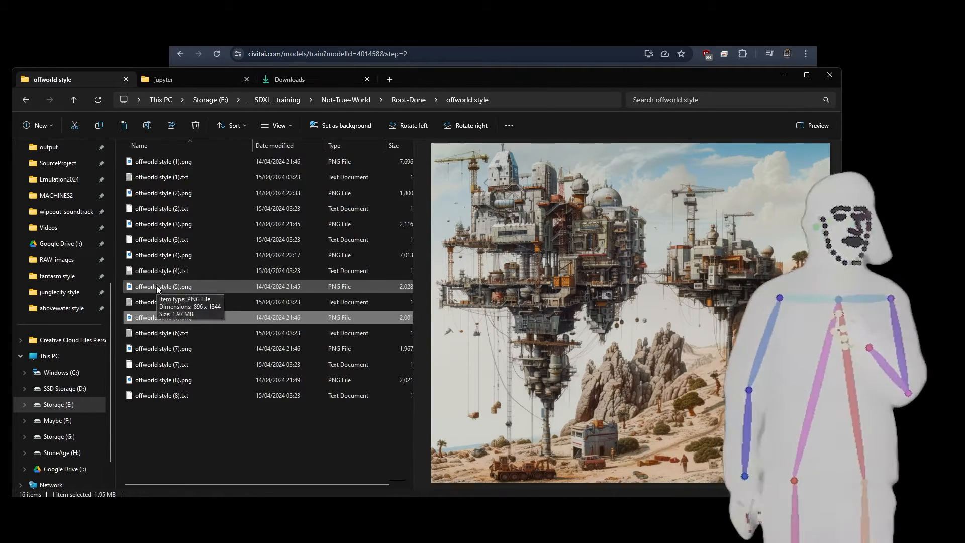
{"action": "left_click", "coordinate": [156, 285]}
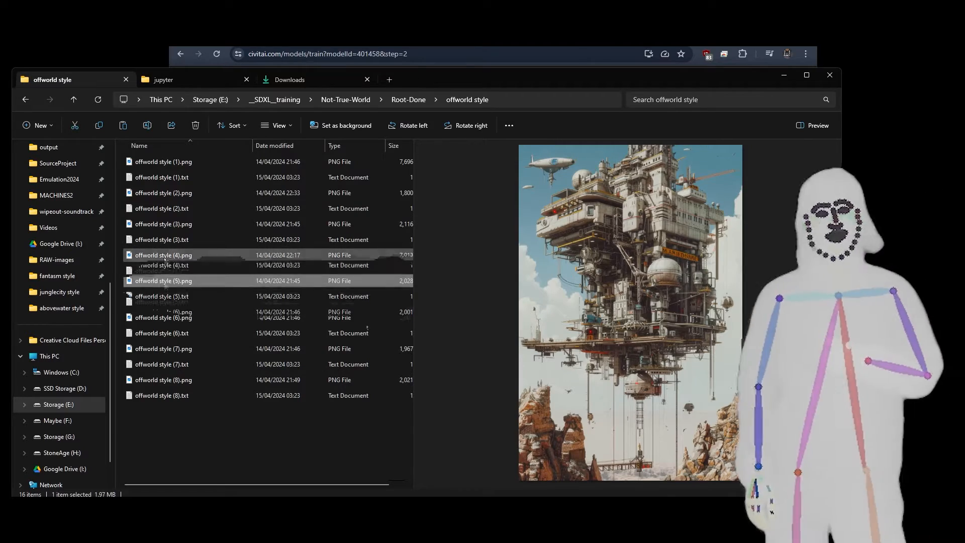
{"action": "left_click", "coordinate": [164, 256]}
{"action": "left_click", "coordinate": [164, 226]}
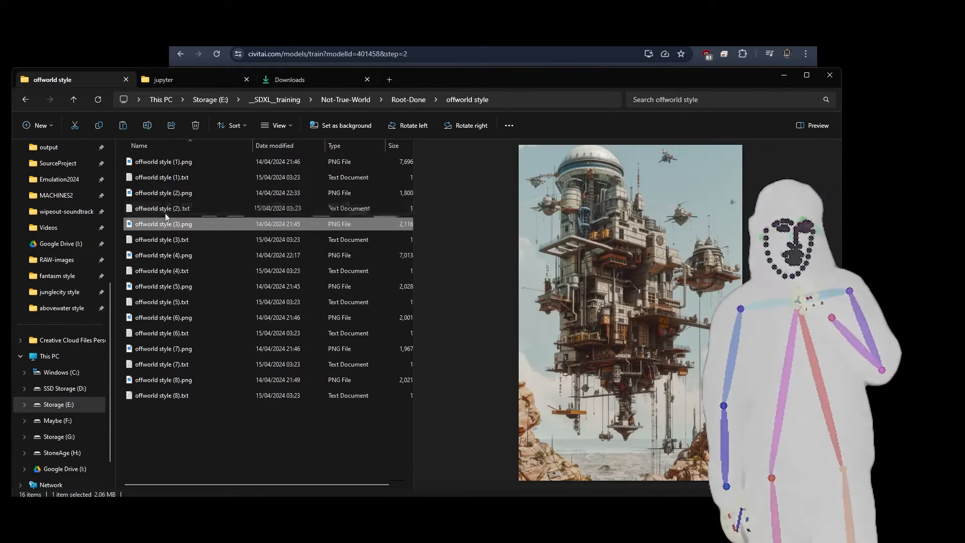
{"action": "left_click", "coordinate": [165, 192]}
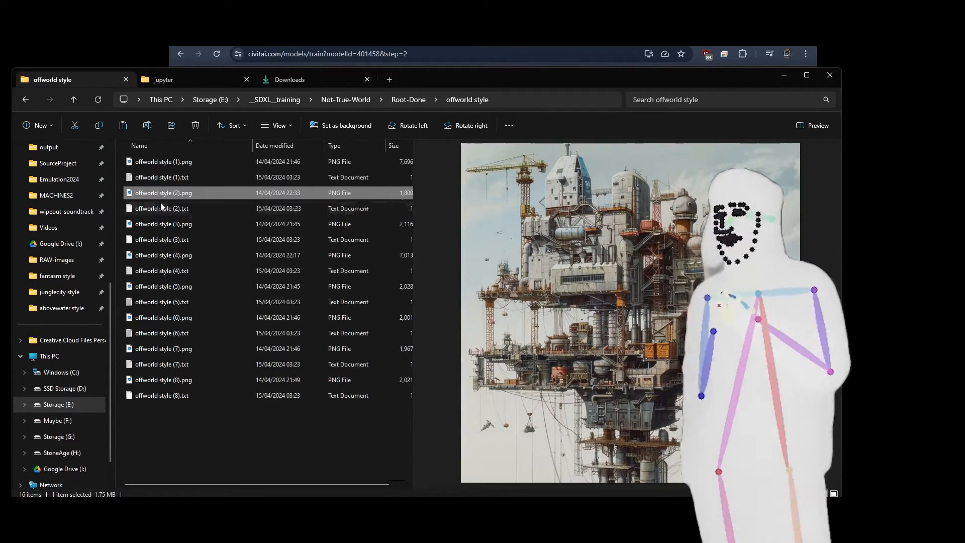
{"action": "left_click", "coordinate": [159, 223]}
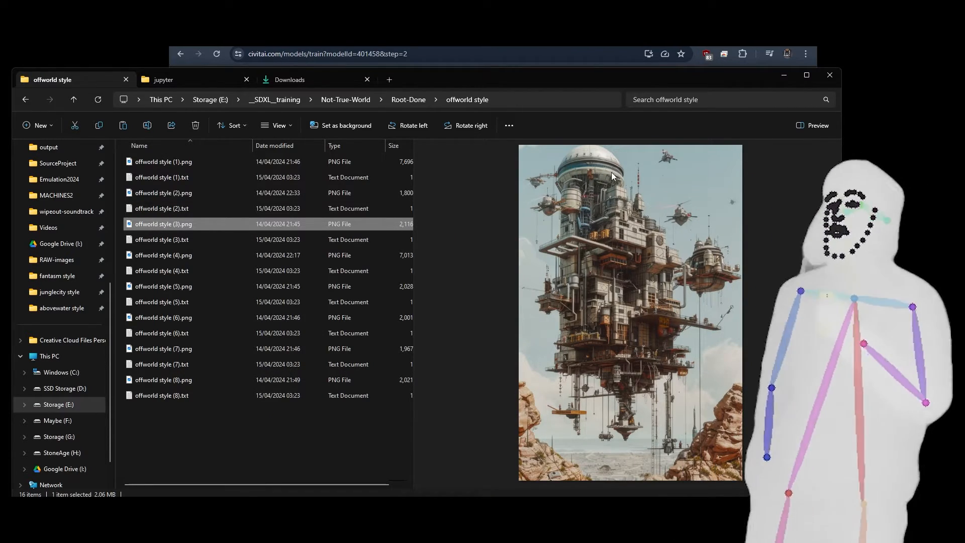
Compare the previews of offworld style (6).png and offworld style (7).png.
{"action": "left_click", "coordinate": [167, 320]}
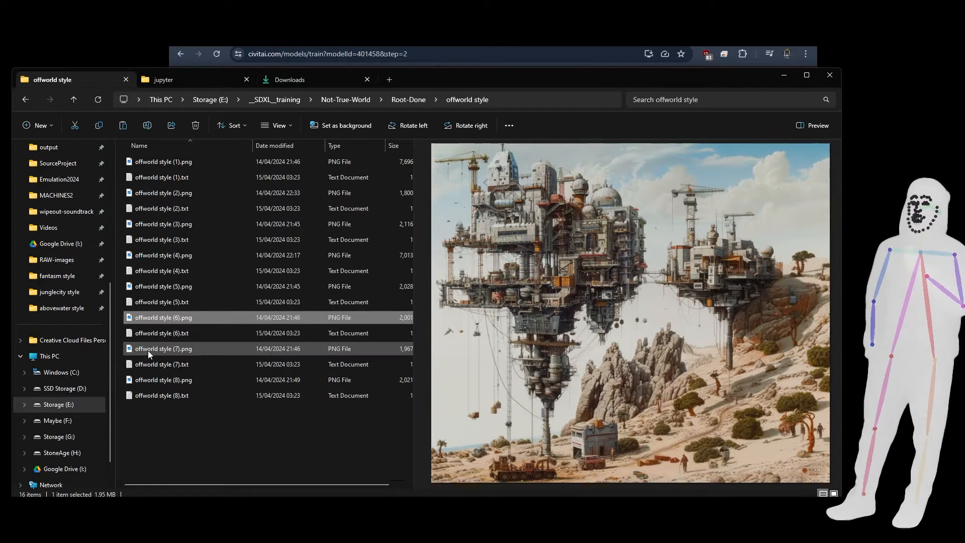
{"action": "left_click", "coordinate": [162, 348]}
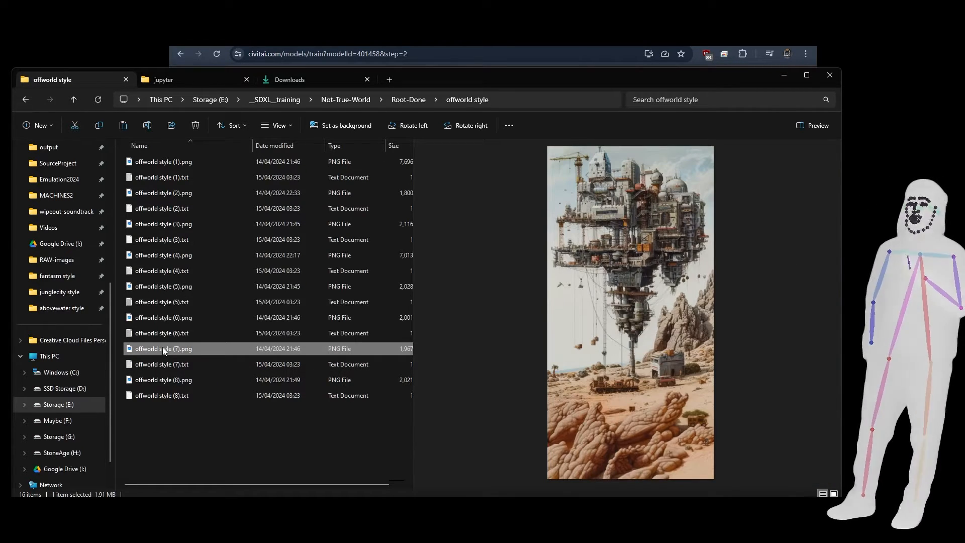
{"action": "left_click", "coordinate": [158, 320]}
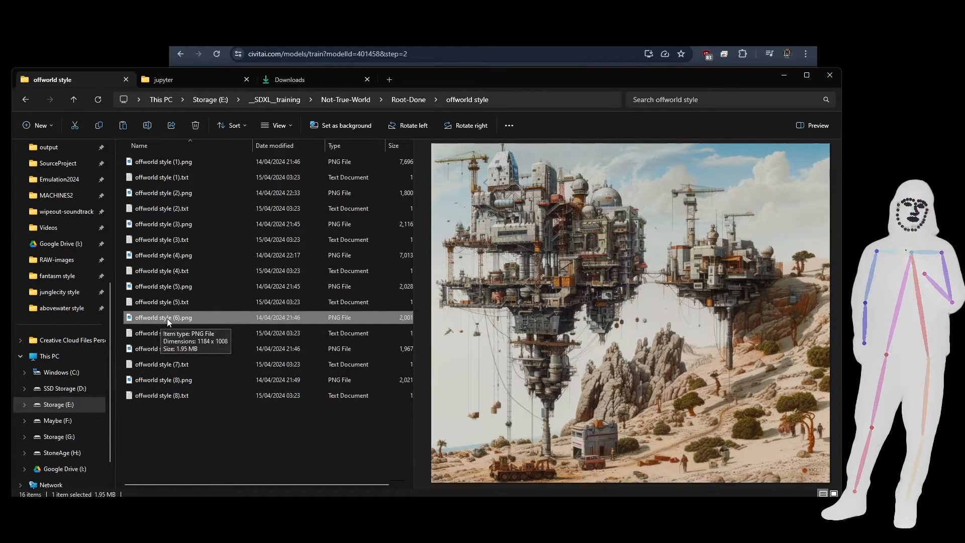
Preview junglecity (4).png in the junglecity folder of Root-Done and return to Root-Done.
{"action": "left_click", "coordinate": [409, 99]}
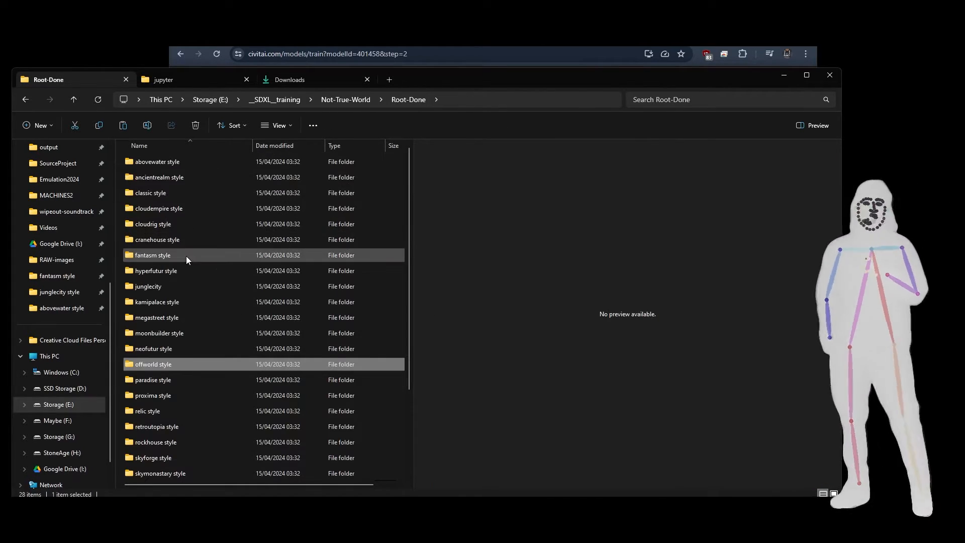
{"action": "double_click", "coordinate": [162, 285]}
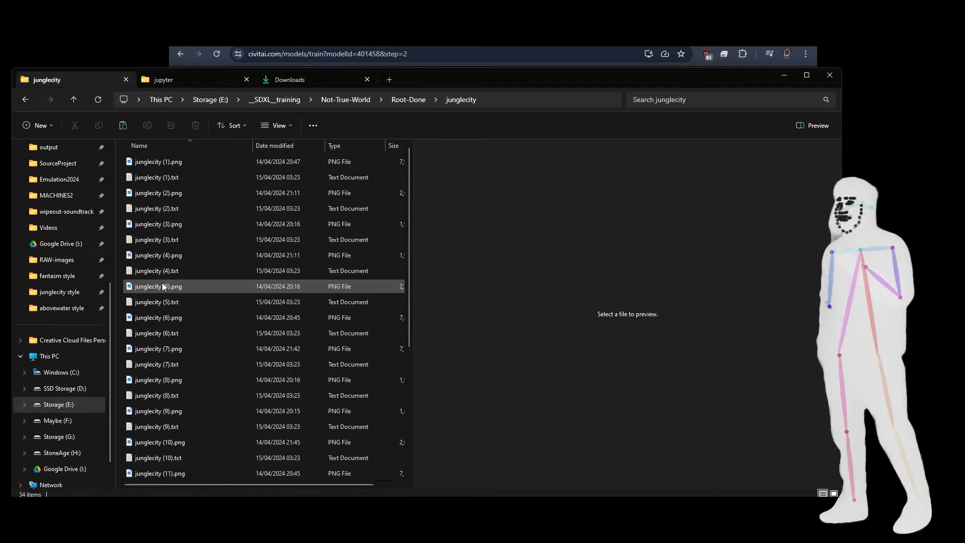
{"action": "left_click", "coordinate": [153, 255]}
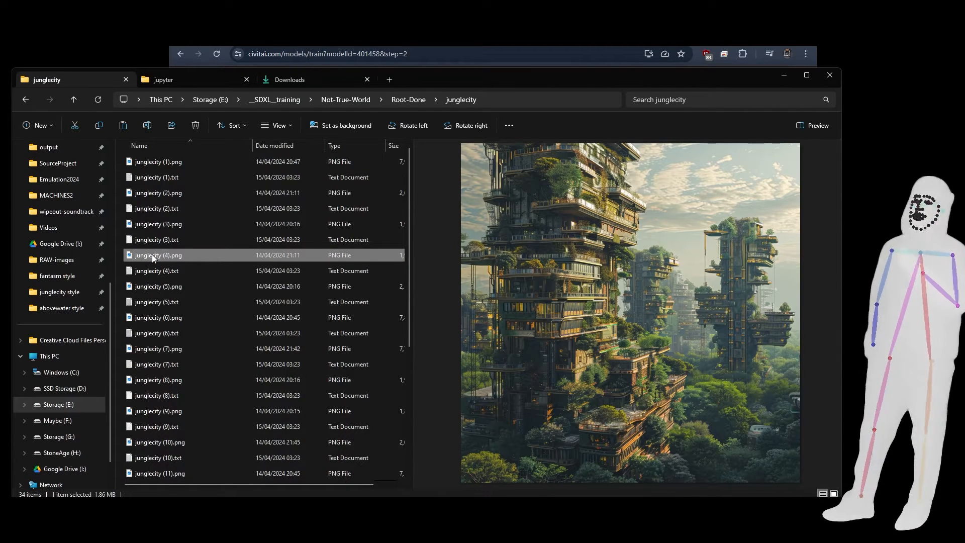
{"action": "left_click", "coordinate": [408, 99]}
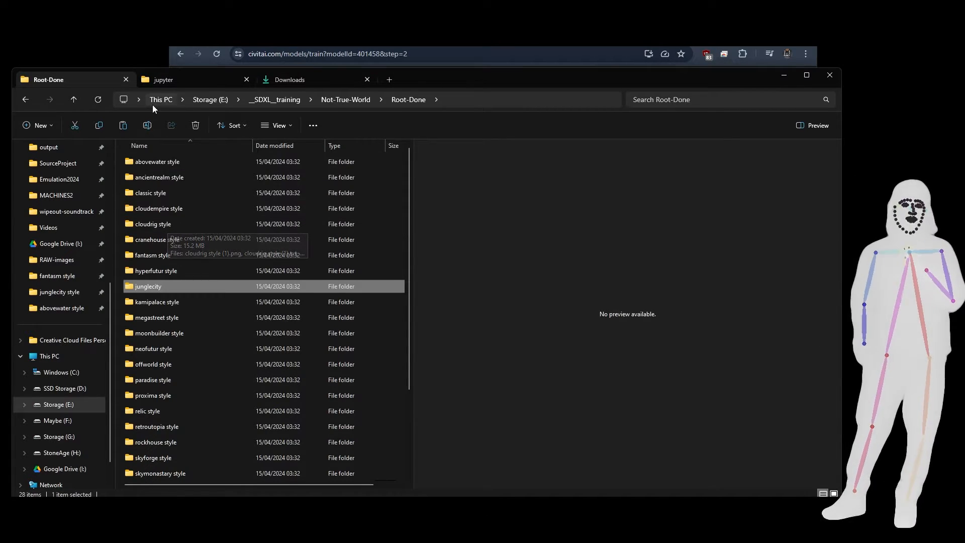
Switch to Civitai, open the not-the-true-world training results and review the sample images from Epoch #10 down to Epoch #7.
{"action": "left_click", "coordinate": [271, 38]}
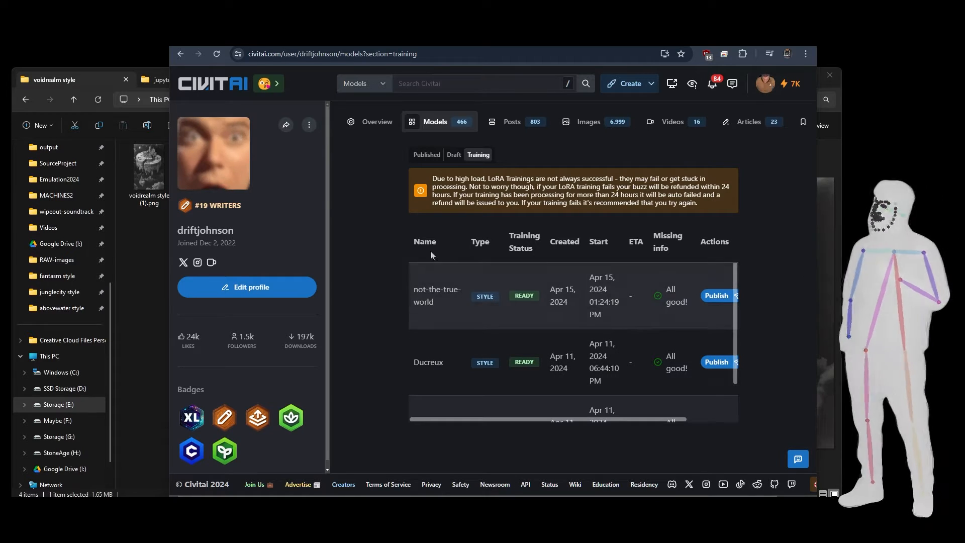
{"action": "left_click", "coordinate": [601, 297]}
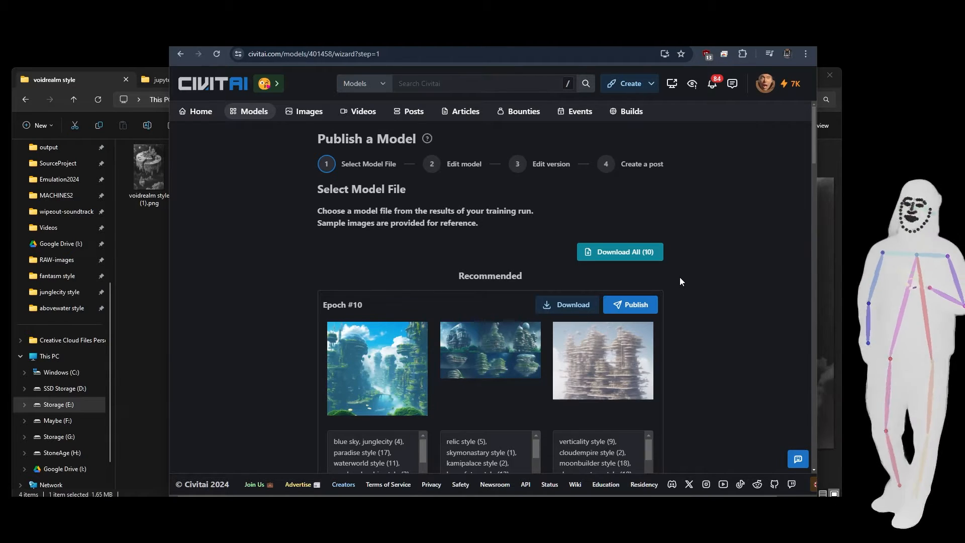
{"action": "scroll", "coordinate": [696, 239], "scroll_direction": "down", "scroll_amount": 1}
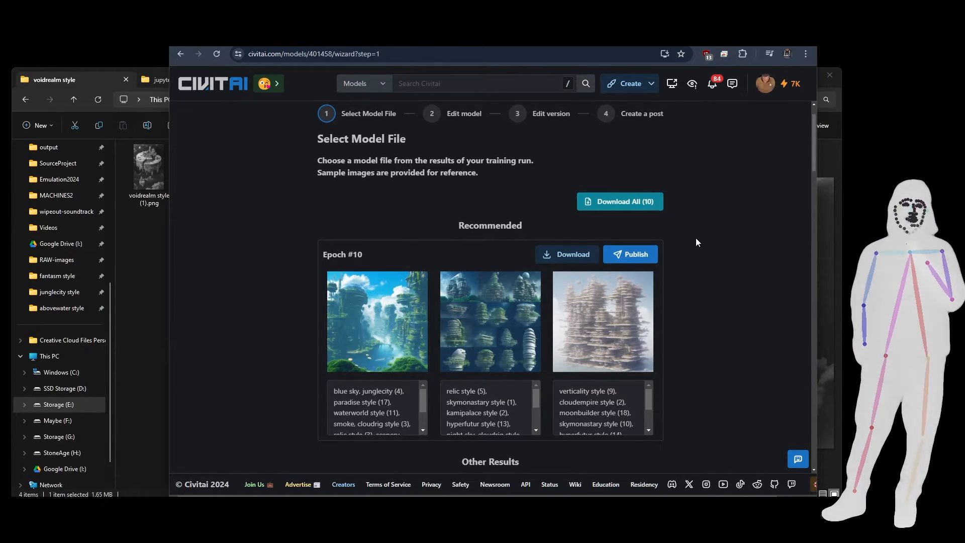
{"action": "scroll", "coordinate": [697, 239], "scroll_direction": "down", "scroll_amount": 3}
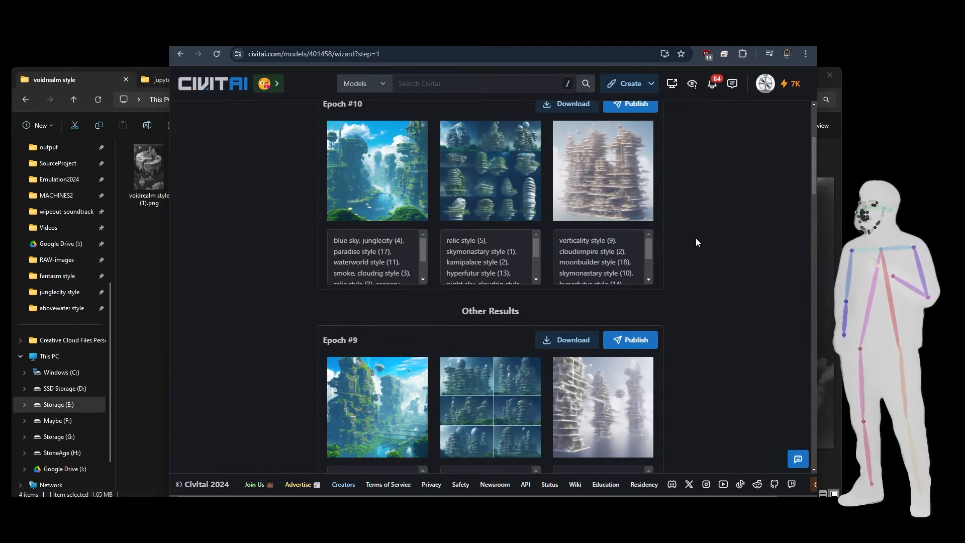
{"action": "scroll", "coordinate": [696, 242], "scroll_direction": "down", "scroll_amount": 6}
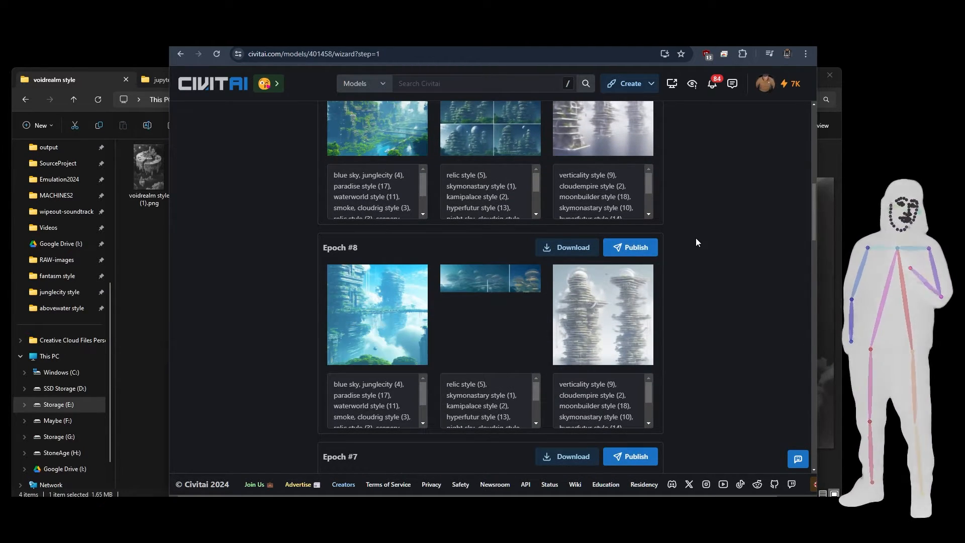
{"action": "scroll", "coordinate": [695, 242], "scroll_direction": "down", "scroll_amount": 5}
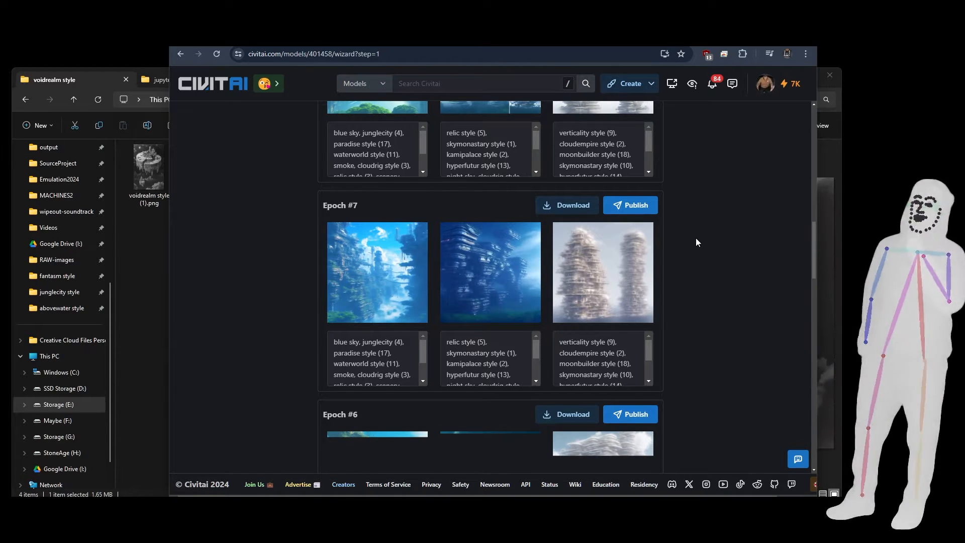
Review the sample images from Epoch #6 down to Epoch #2 and return to the recommended Epoch #10.
{"action": "scroll", "coordinate": [696, 243], "scroll_direction": "down", "scroll_amount": 6}
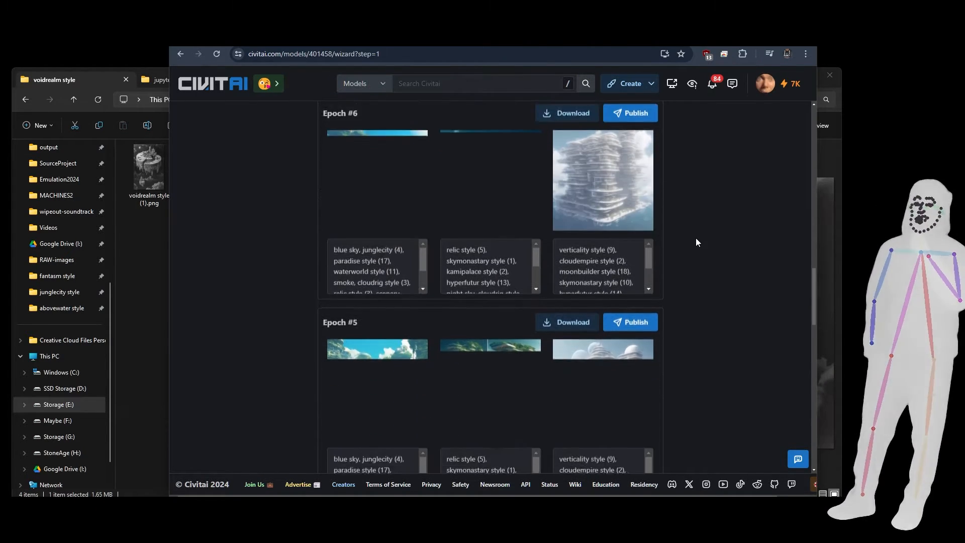
{"action": "scroll", "coordinate": [696, 243], "scroll_direction": "down", "scroll_amount": 1}
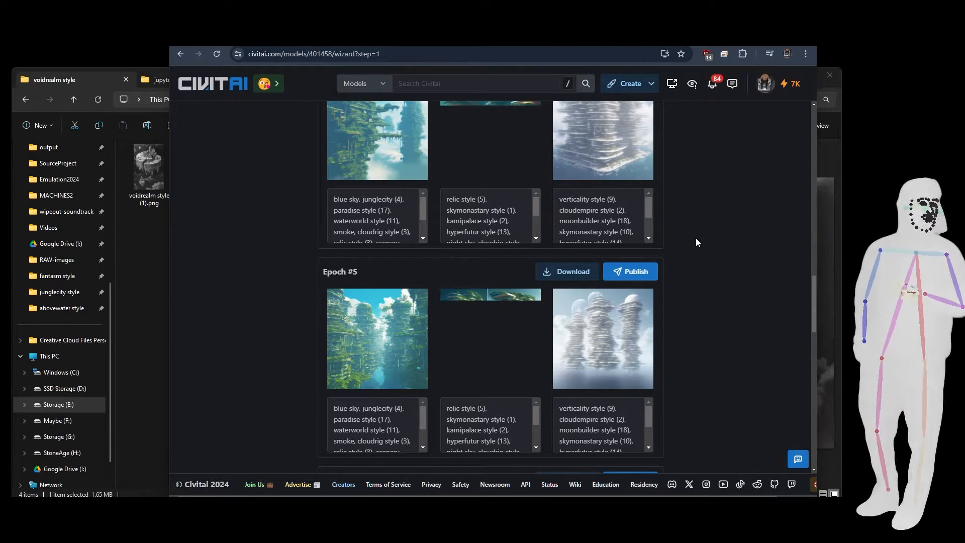
{"action": "scroll", "coordinate": [697, 239], "scroll_direction": "down", "scroll_amount": 5}
{"action": "scroll", "coordinate": [696, 239], "scroll_direction": "down", "scroll_amount": 5}
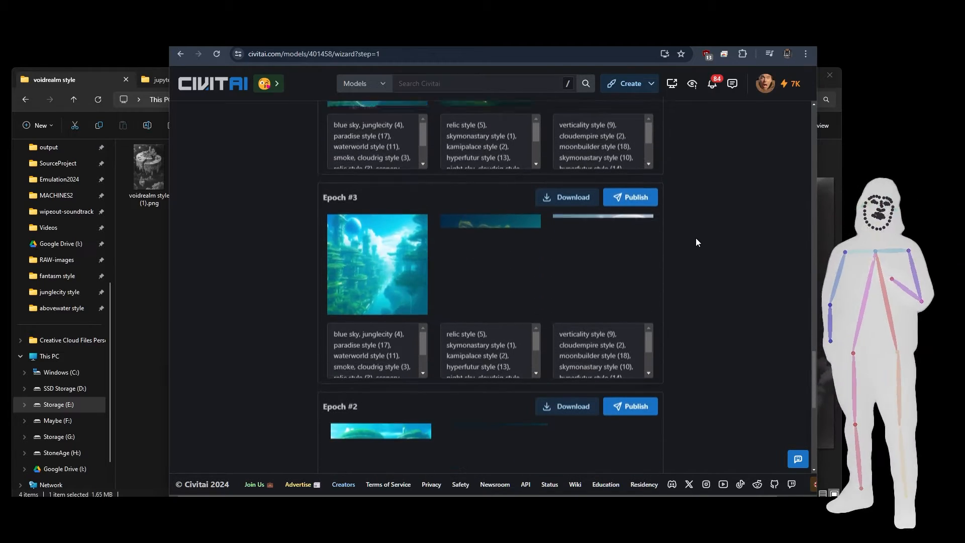
{"action": "scroll", "coordinate": [697, 238], "scroll_direction": "up", "scroll_amount": 12}
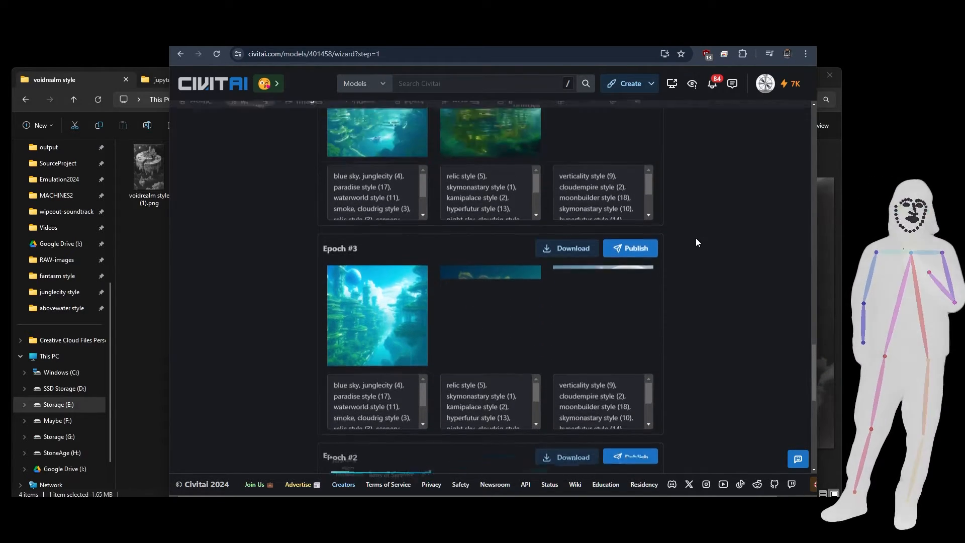
{"action": "scroll", "coordinate": [696, 242], "scroll_direction": "up", "scroll_amount": 8}
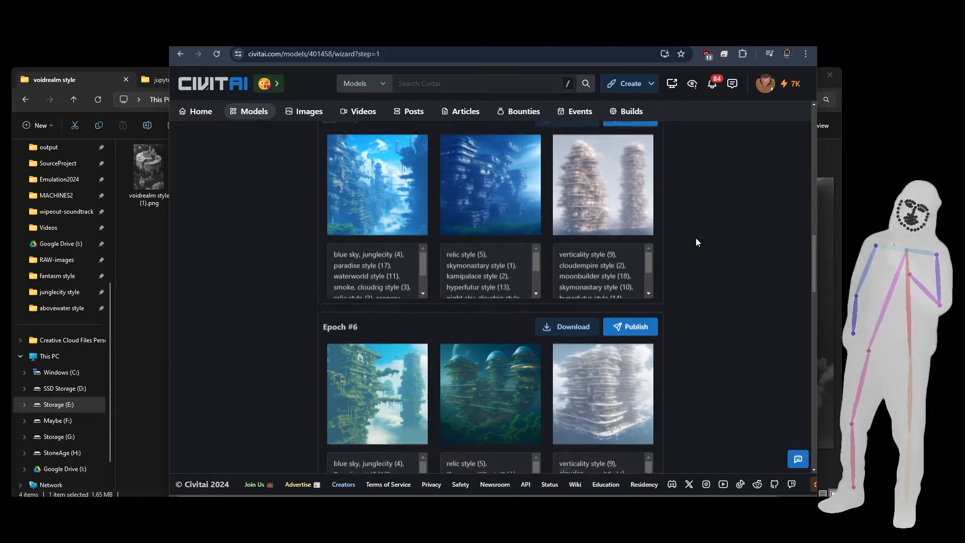
{"action": "scroll", "coordinate": [696, 242], "scroll_direction": "up", "scroll_amount": 9}
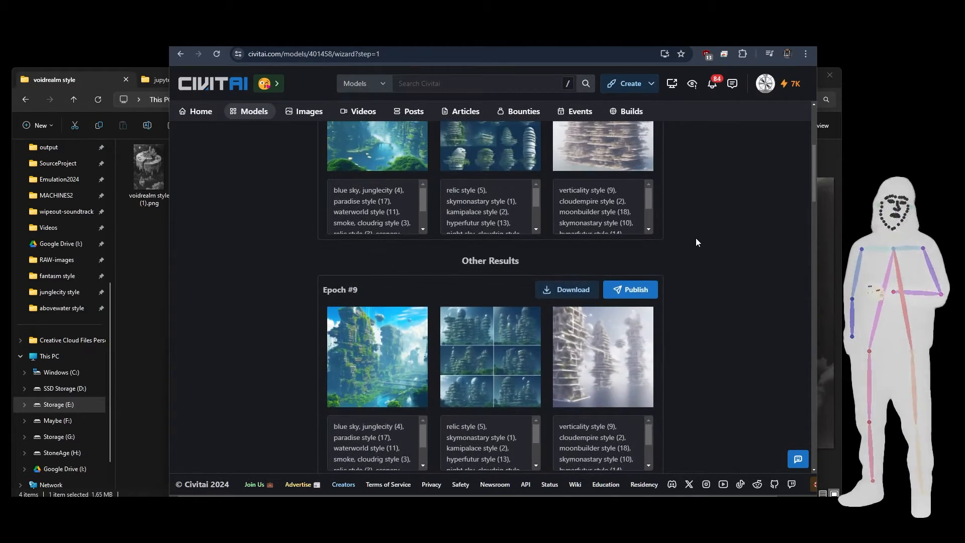
{"action": "scroll", "coordinate": [696, 242], "scroll_direction": "down", "scroll_amount": 1}
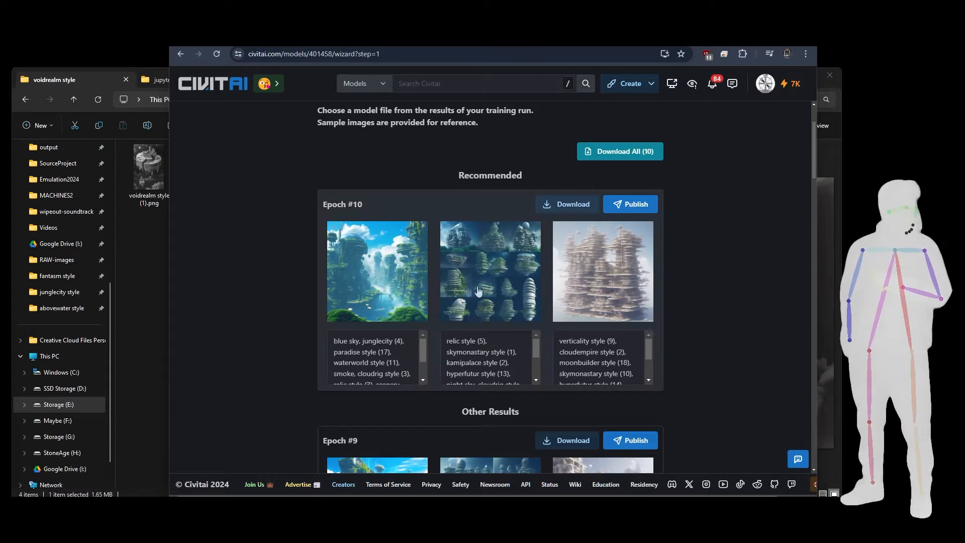
Select Epoch #10 as the model file and switch to the Root-Done folder in File Explorer.
{"action": "left_click", "coordinate": [353, 270]}
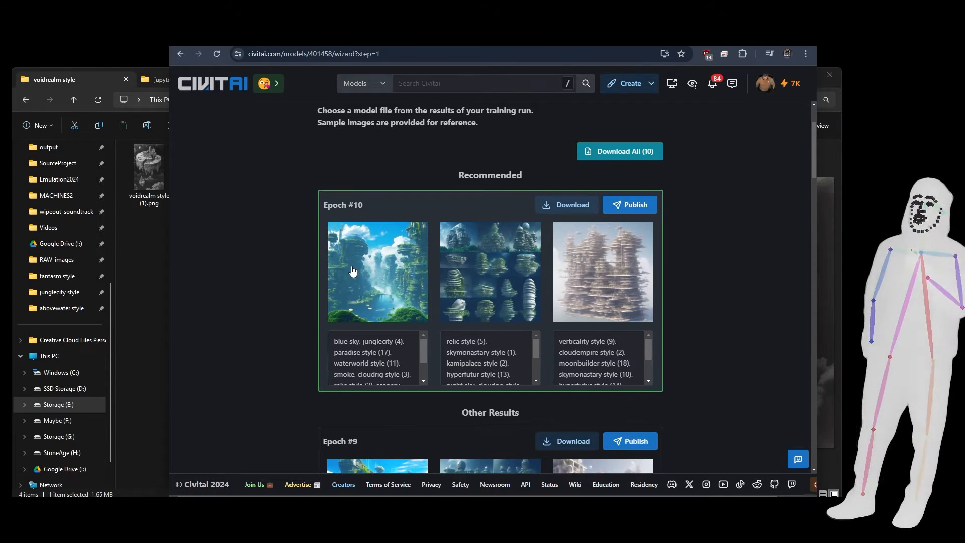
{"action": "left_click", "coordinate": [135, 245]}
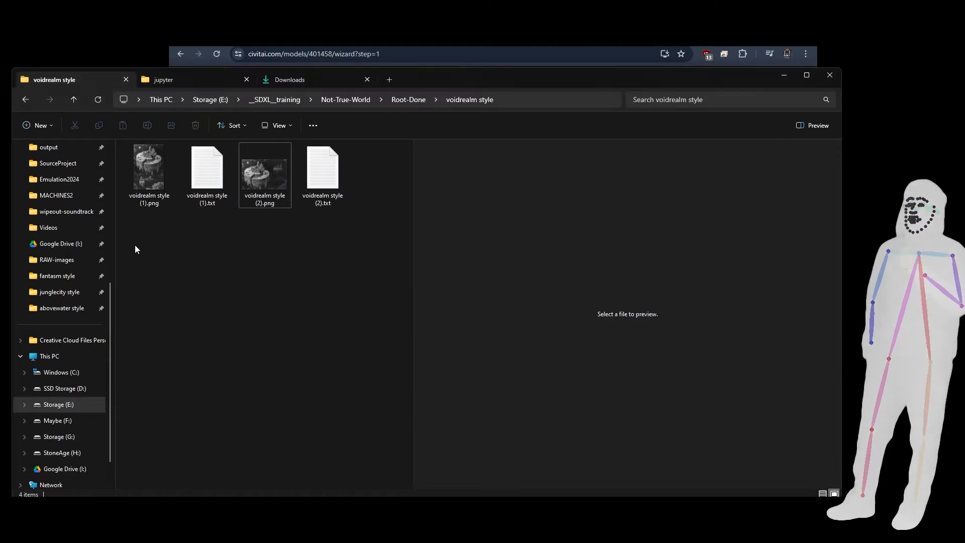
{"action": "left_click", "coordinate": [401, 101]}
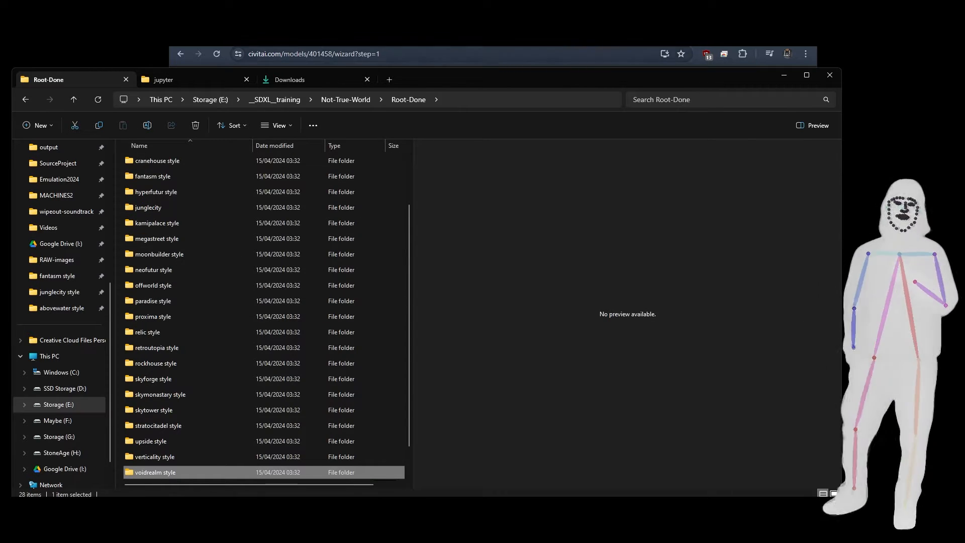
Switch back to Civitai and highlight the full prompt under Epoch #10's first sample image.
{"action": "left_click", "coordinate": [463, 40]}
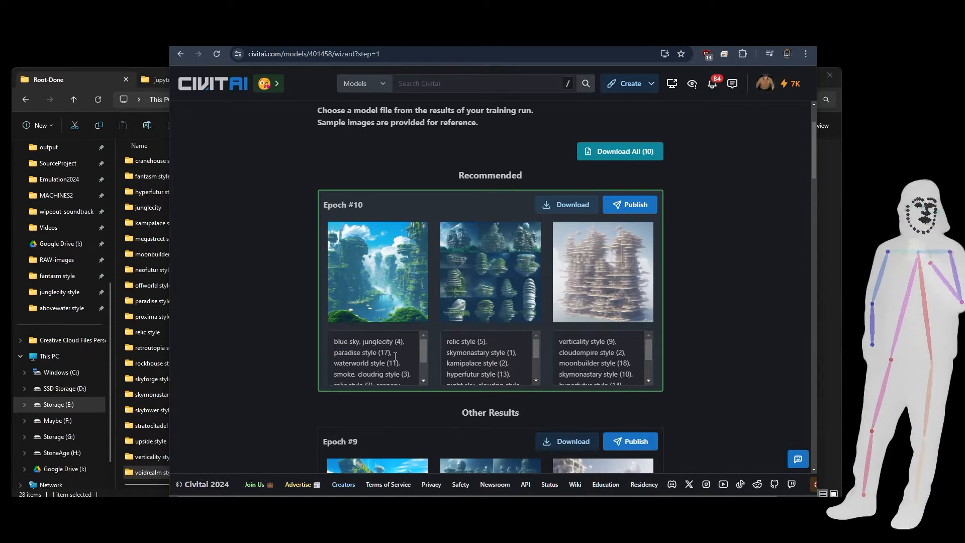
{"action": "scroll", "coordinate": [395, 357], "scroll_direction": "down", "scroll_amount": 3}
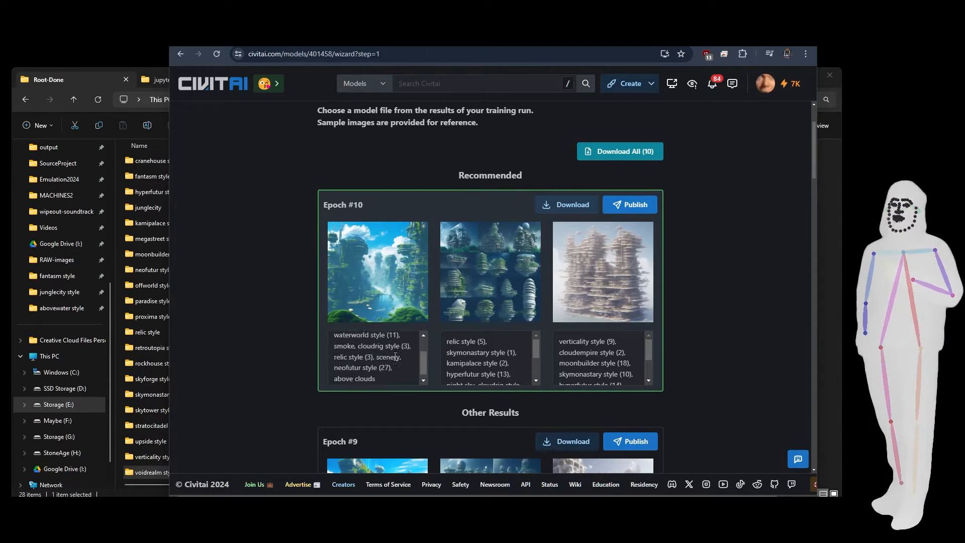
{"action": "left_click_drag", "start_coordinate": [380, 375], "coordinate": [325, 342]}
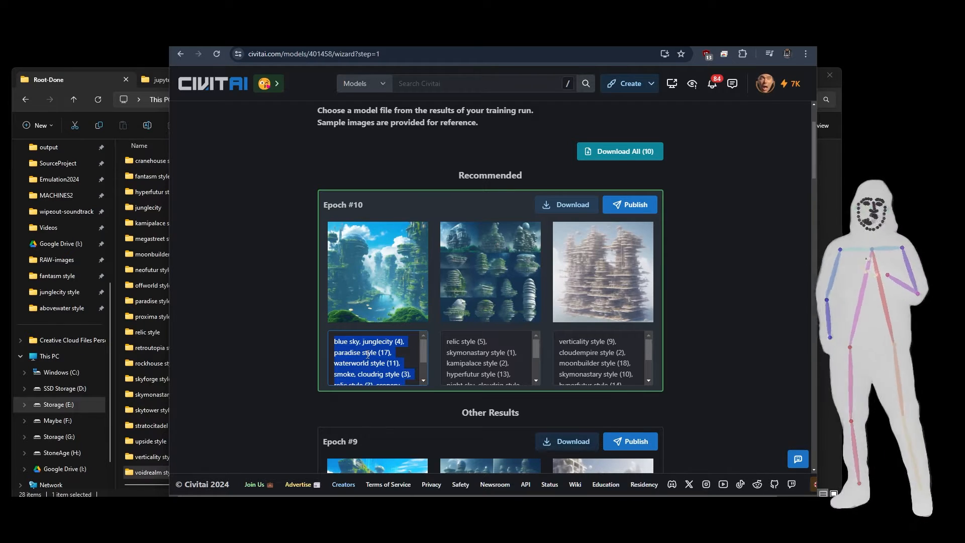
{"action": "scroll", "coordinate": [368, 354], "scroll_direction": "down", "scroll_amount": 2}
{"action": "scroll", "coordinate": [273, 322], "scroll_direction": "down", "scroll_amount": 2}
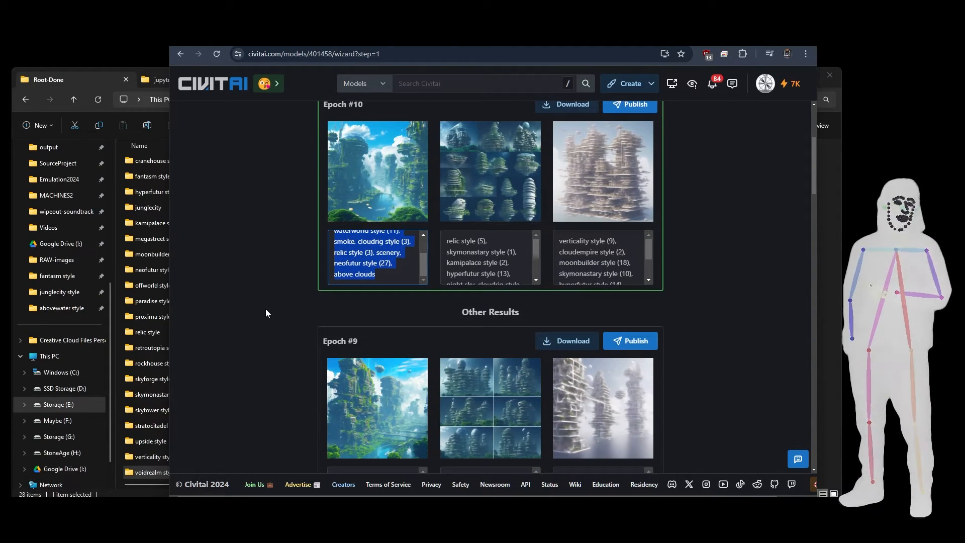
Compare the sample images of Epoch #9 and Epoch #8 and return to the start of the training results.
{"action": "scroll", "coordinate": [266, 309], "scroll_direction": "down", "scroll_amount": 6}
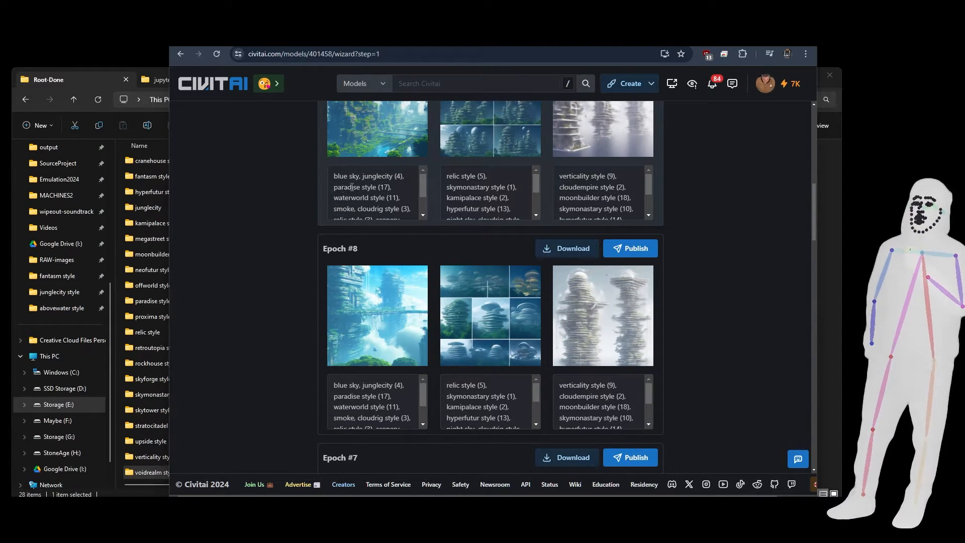
{"action": "scroll", "coordinate": [251, 200], "scroll_direction": "up", "scroll_amount": 2}
{"action": "scroll", "coordinate": [251, 200], "scroll_direction": "down", "scroll_amount": 2}
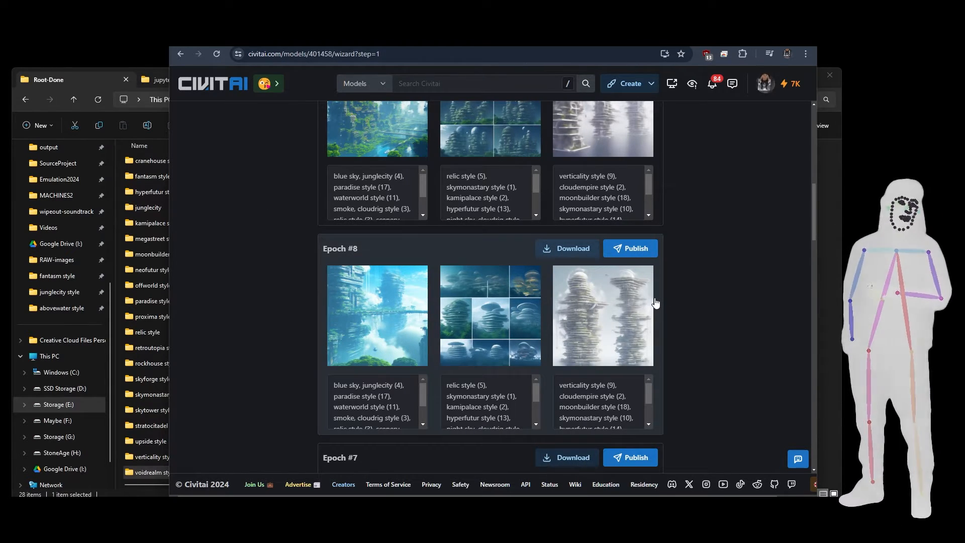
{"action": "scroll", "coordinate": [656, 303], "scroll_direction": "up", "scroll_amount": 10}
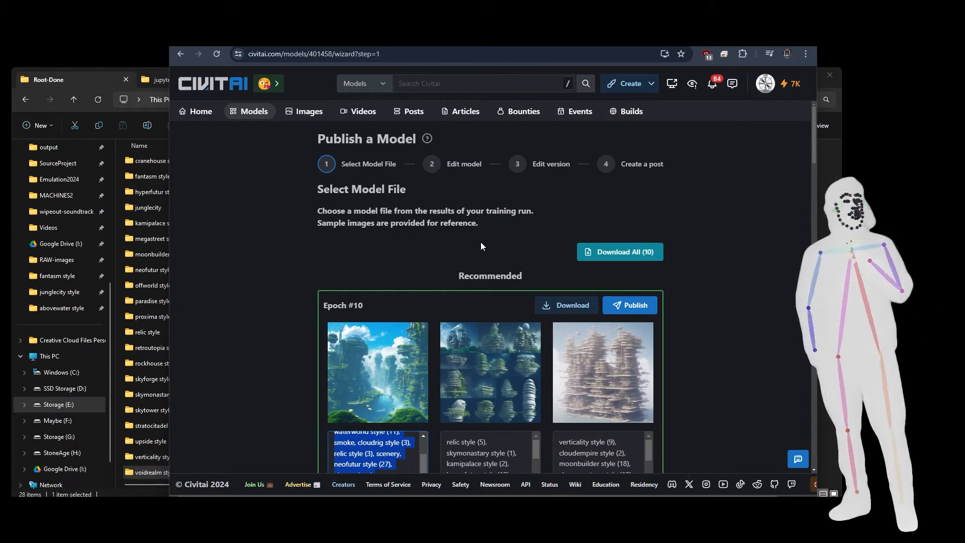
Compare the sample images across the epochs from Epoch #10 down to Epoch #4.
{"action": "scroll", "coordinate": [481, 242], "scroll_direction": "down", "scroll_amount": 3}
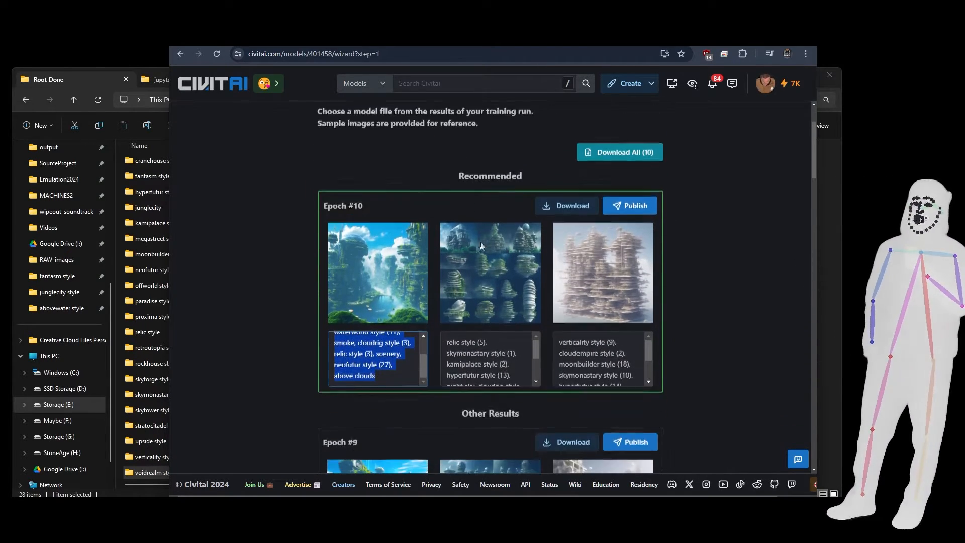
{"action": "scroll", "coordinate": [232, 299], "scroll_direction": "down", "scroll_amount": 10}
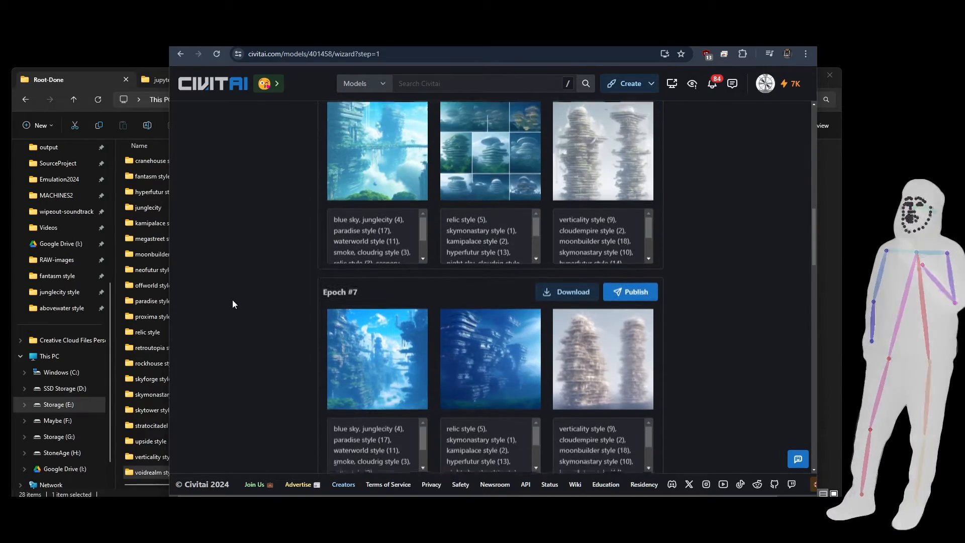
{"action": "scroll", "coordinate": [233, 300], "scroll_direction": "down", "scroll_amount": 1}
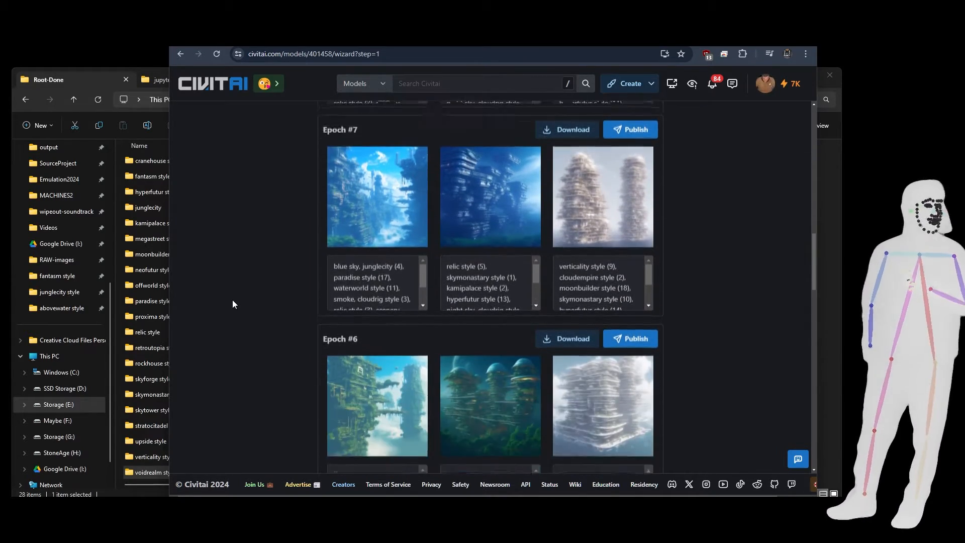
{"action": "scroll", "coordinate": [233, 299], "scroll_direction": "up", "scroll_amount": 1}
{"action": "scroll", "coordinate": [232, 300], "scroll_direction": "down", "scroll_amount": 4}
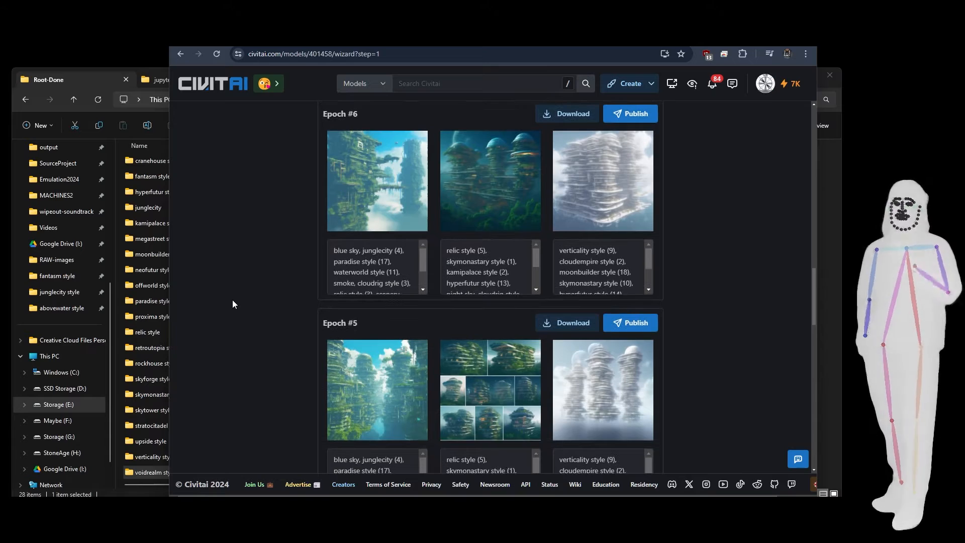
{"action": "scroll", "coordinate": [232, 299], "scroll_direction": "down", "scroll_amount": 4}
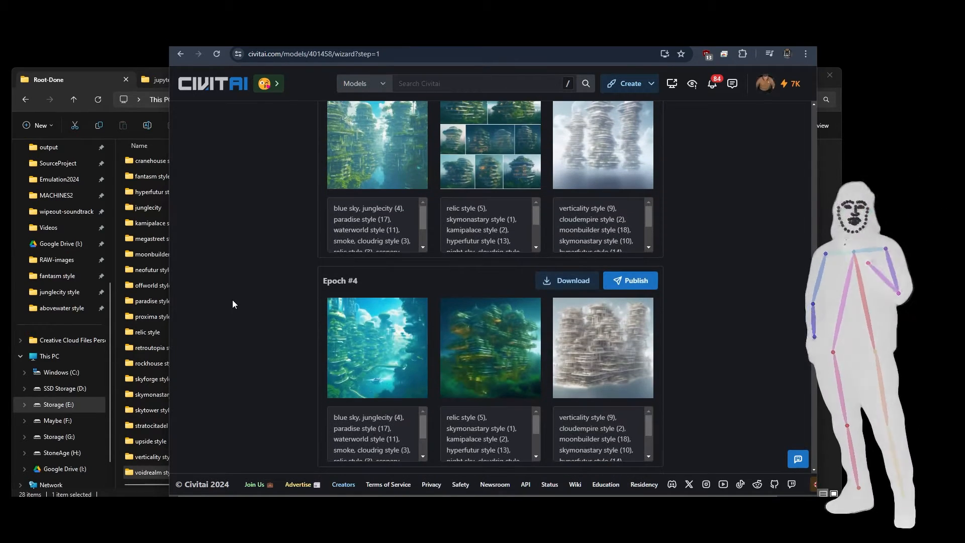
{"action": "scroll", "coordinate": [233, 299], "scroll_direction": "up", "scroll_amount": 4}
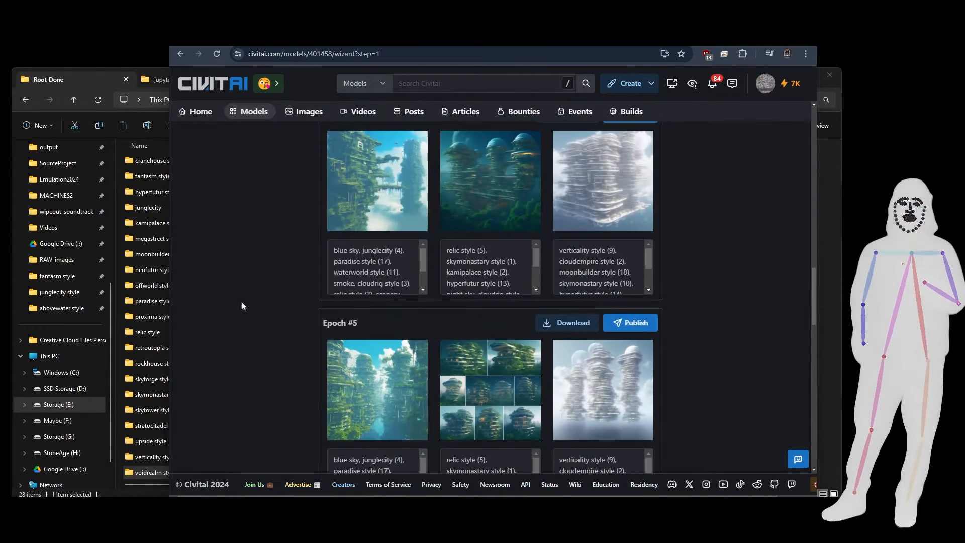
{"action": "scroll", "coordinate": [240, 301], "scroll_direction": "down", "scroll_amount": 1}
{"action": "scroll", "coordinate": [246, 311], "scroll_direction": "down", "scroll_amount": 1}
Read the prompt of Epoch #8's first sample, recheck the Epoch #7 to #5 samples and return to Epoch #10.
{"action": "scroll", "coordinate": [397, 285], "scroll_direction": "up", "scroll_amount": 5}
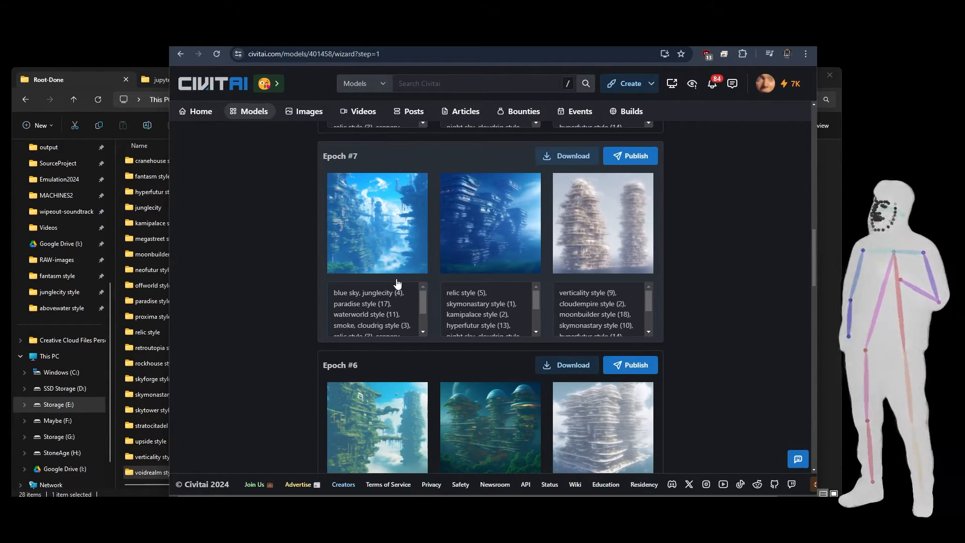
{"action": "scroll", "coordinate": [397, 283], "scroll_direction": "up", "scroll_amount": 4}
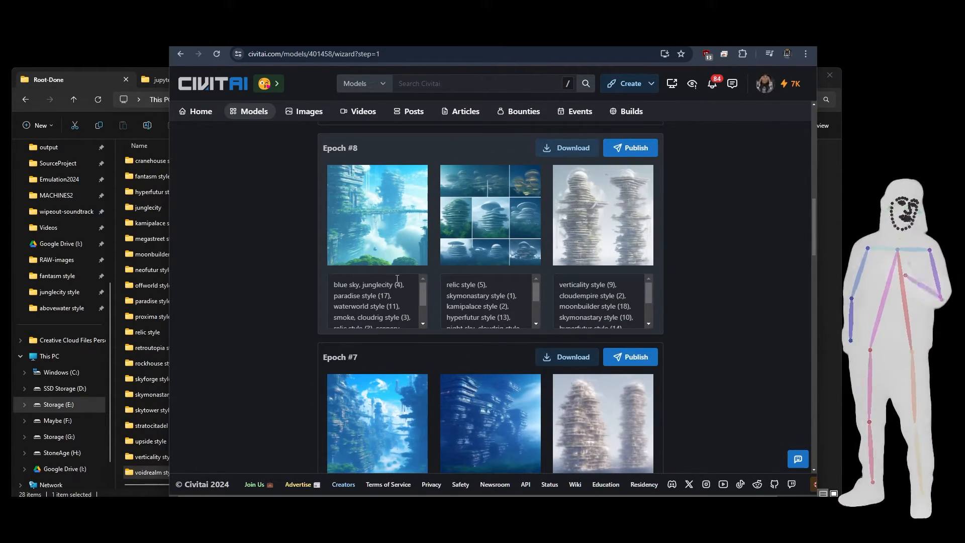
{"action": "scroll", "coordinate": [398, 280], "scroll_direction": "down", "scroll_amount": 2}
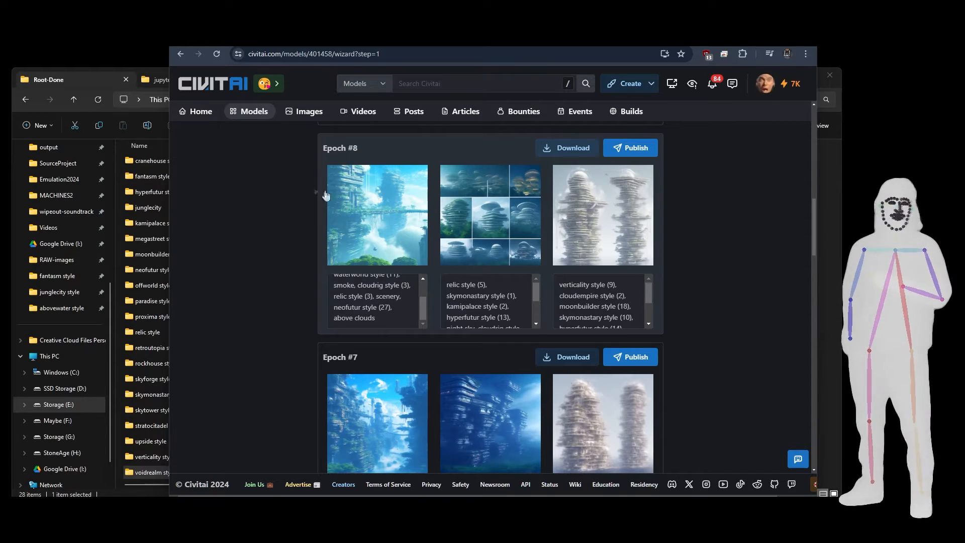
{"action": "scroll", "coordinate": [306, 249], "scroll_direction": "down", "scroll_amount": 6}
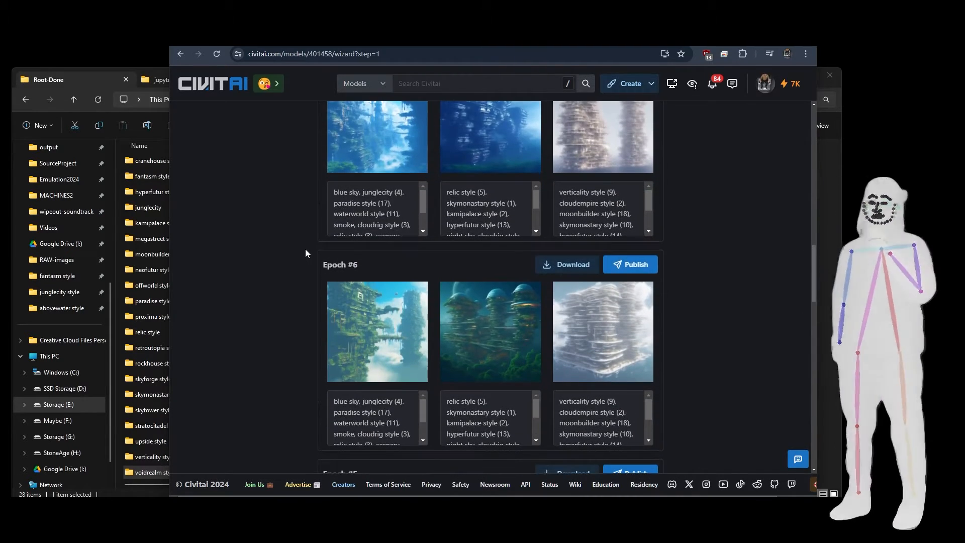
{"action": "scroll", "coordinate": [306, 249], "scroll_direction": "down", "scroll_amount": 4}
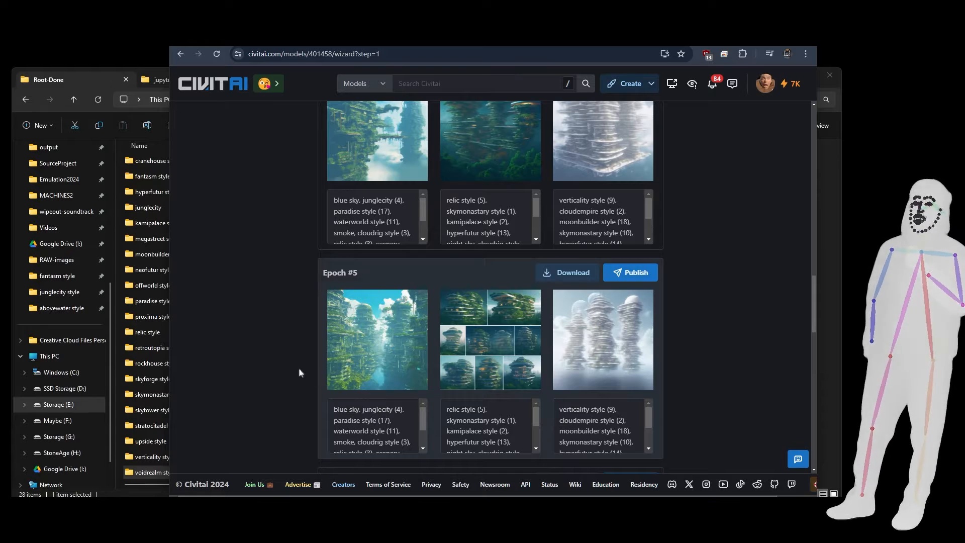
{"action": "scroll", "coordinate": [286, 354], "scroll_direction": "up", "scroll_amount": 4}
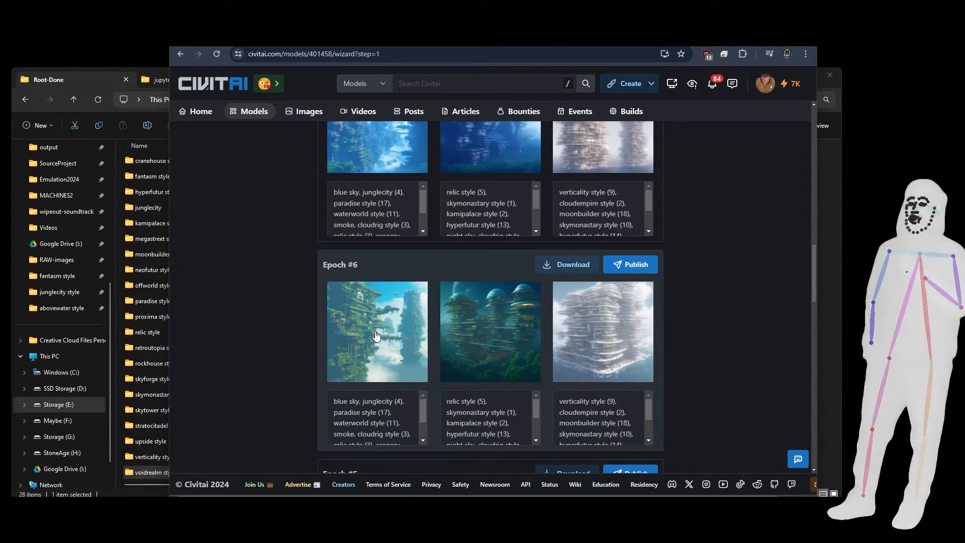
{"action": "scroll", "coordinate": [293, 306], "scroll_direction": "up", "scroll_amount": 2}
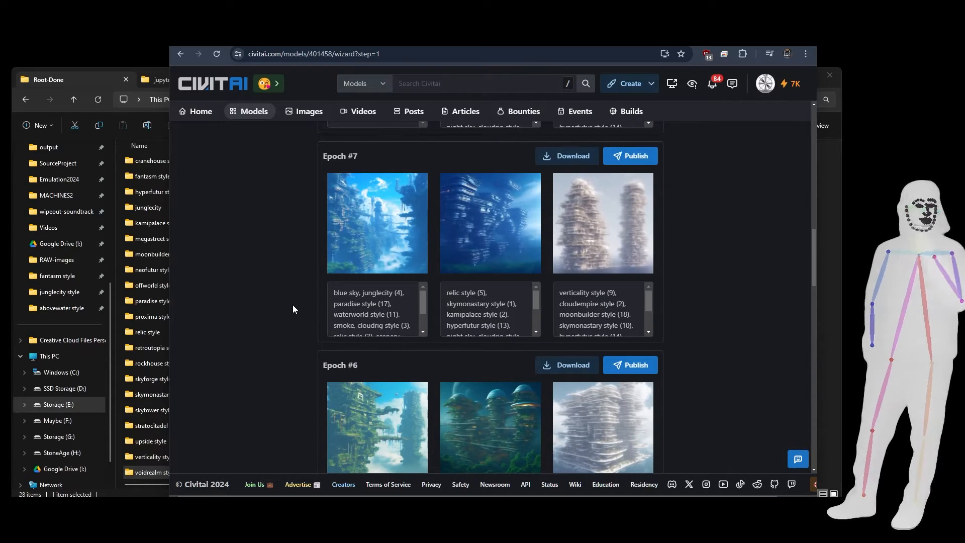
{"action": "scroll", "coordinate": [289, 252], "scroll_direction": "up", "scroll_amount": 12}
{"action": "scroll", "coordinate": [288, 240], "scroll_direction": "up", "scroll_amount": 1}
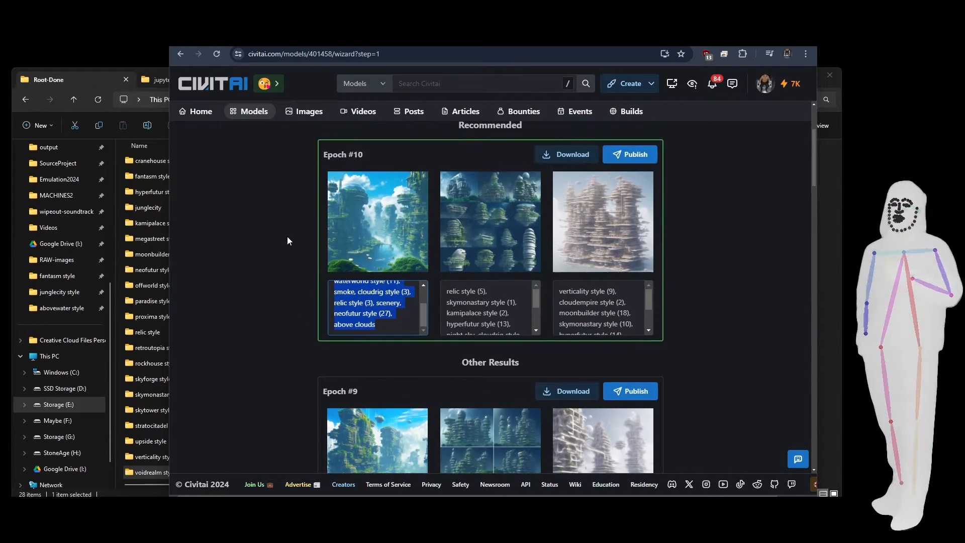
Download the Epoch #10 model file and check the progress of not-the-true-world.safetensors in the browser's recent downloads.
{"action": "left_click", "coordinate": [562, 156]}
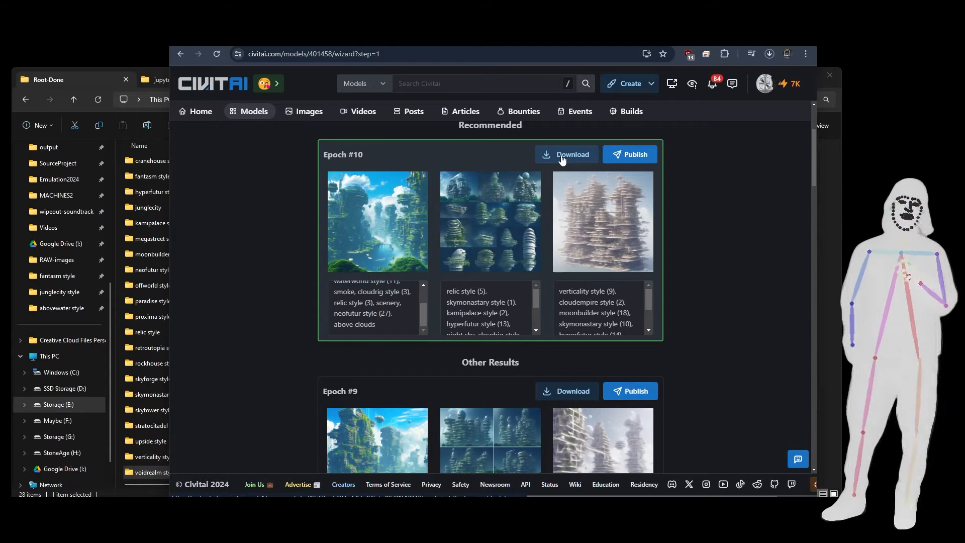
{"action": "left_click", "coordinate": [769, 55]}
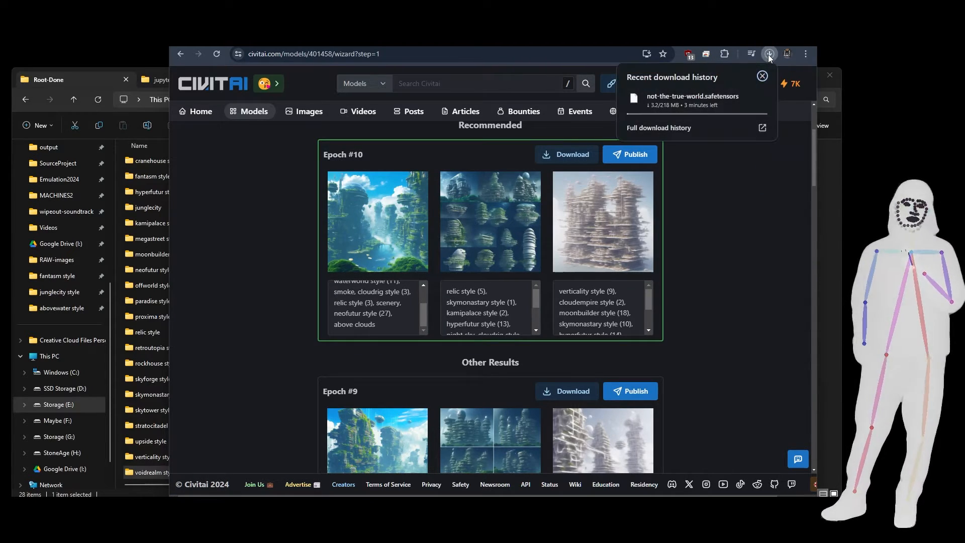
{"action": "left_click", "coordinate": [768, 54]}
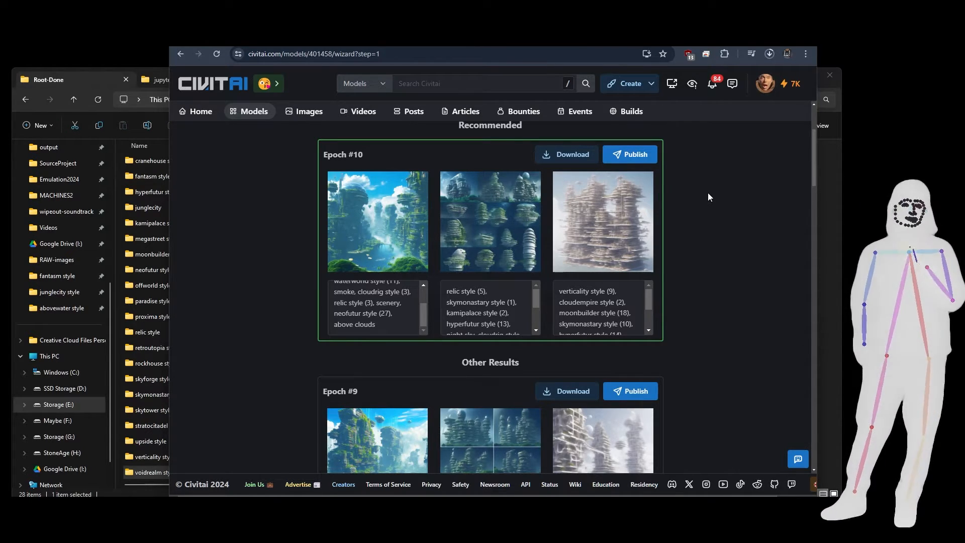
{"action": "left_click", "coordinate": [770, 53]}
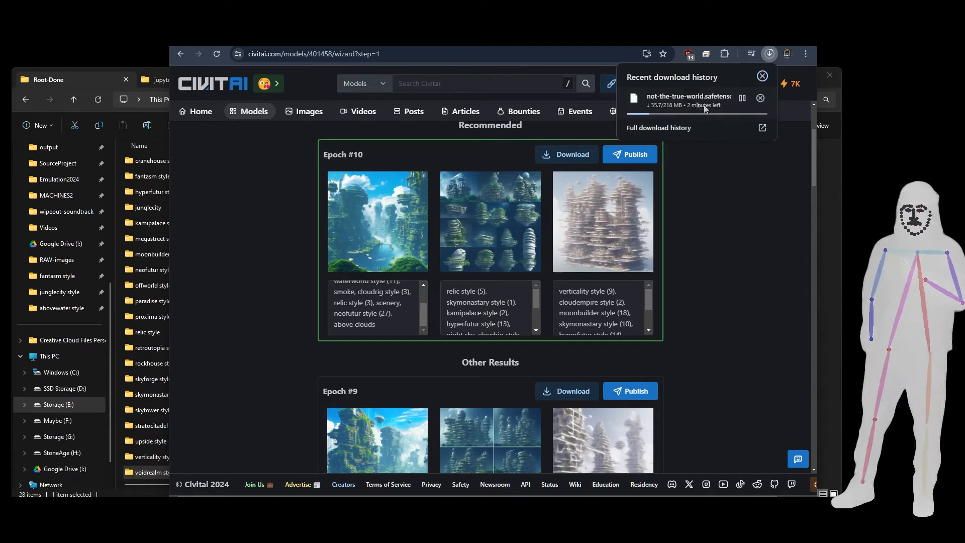
Close the download history and read the full prompt of Epoch #10's first sample image.
{"action": "left_click", "coordinate": [708, 164]}
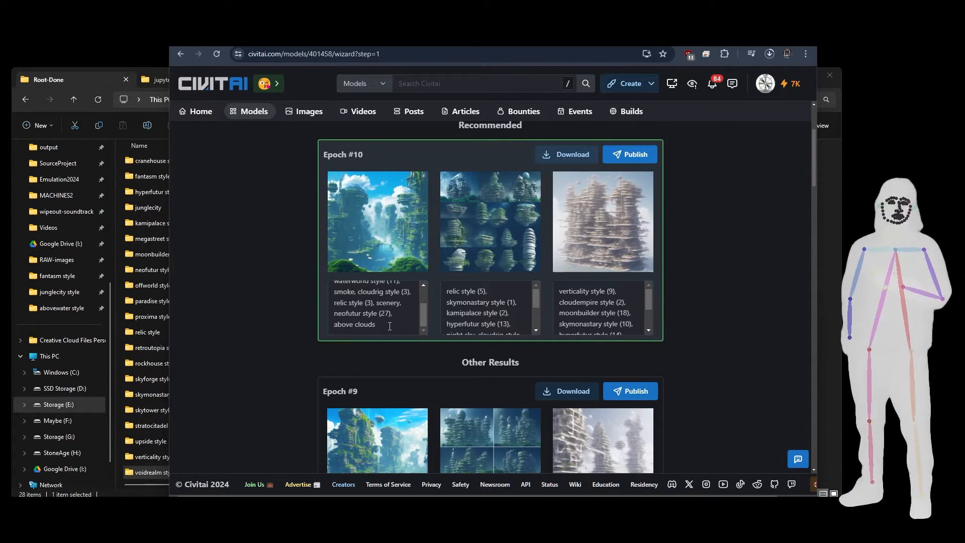
{"action": "left_click_drag", "start_coordinate": [393, 329], "coordinate": [283, 306]}
{"action": "left_click", "coordinate": [343, 300]}
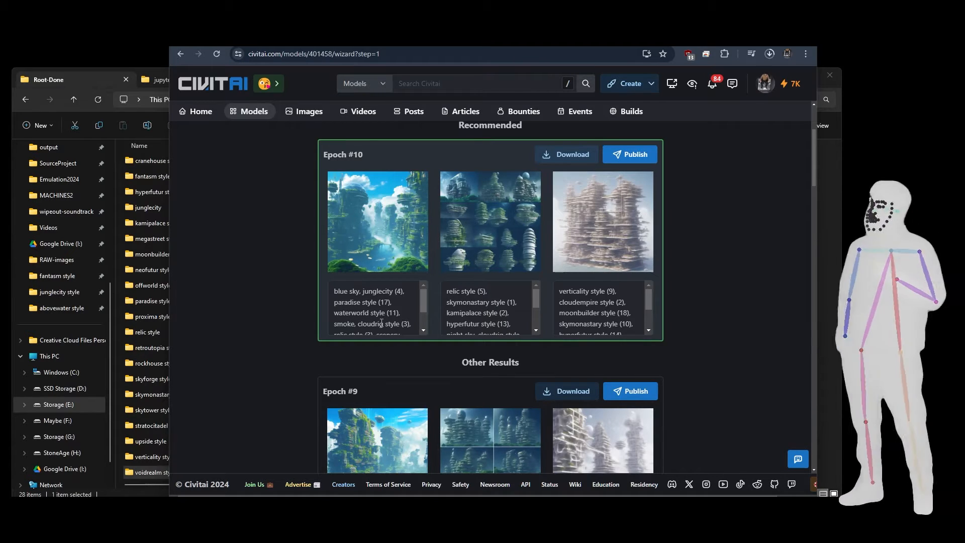
{"action": "scroll", "coordinate": [377, 317], "scroll_direction": "down", "scroll_amount": 1}
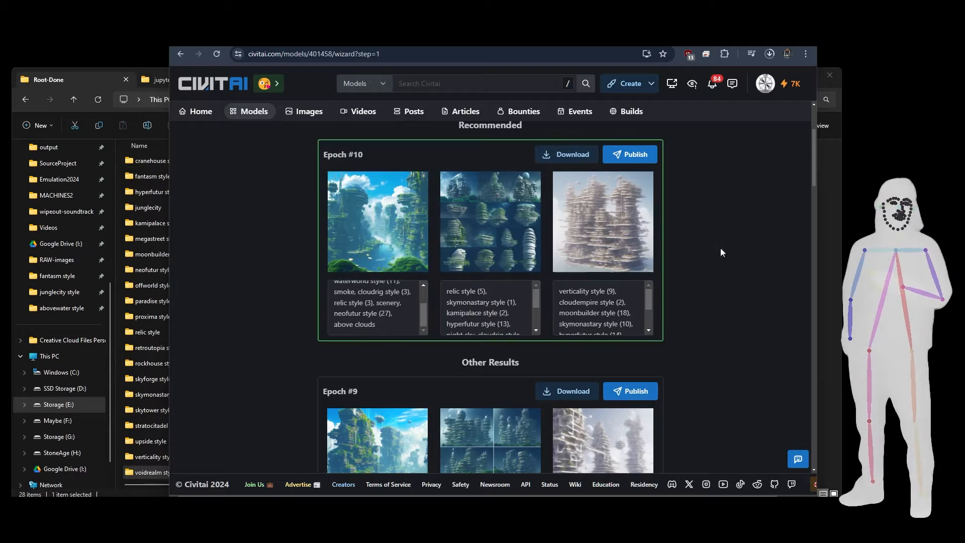
{"action": "scroll", "coordinate": [380, 307], "scroll_direction": "up", "scroll_amount": 2}
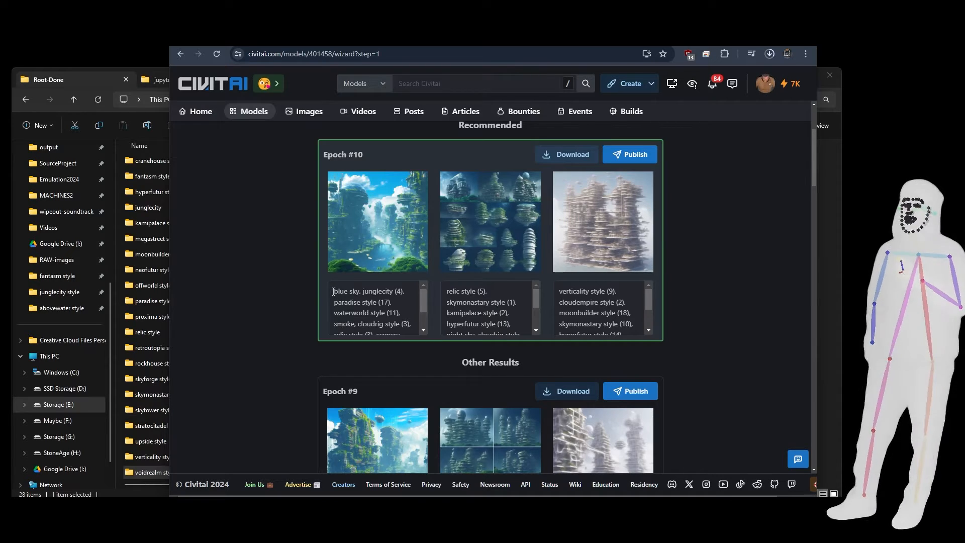
{"action": "mouse_move", "coordinate": [335, 291]}
{"action": "left_mouse_down"}
{"action": "mouse_move", "coordinate": [410, 334]}
{"action": "mouse_move", "coordinate": [319, 285]}
{"action": "left_mouse_up"}
{"action": "left_click", "coordinate": [382, 328]}
{"action": "left_click", "coordinate": [400, 306]}
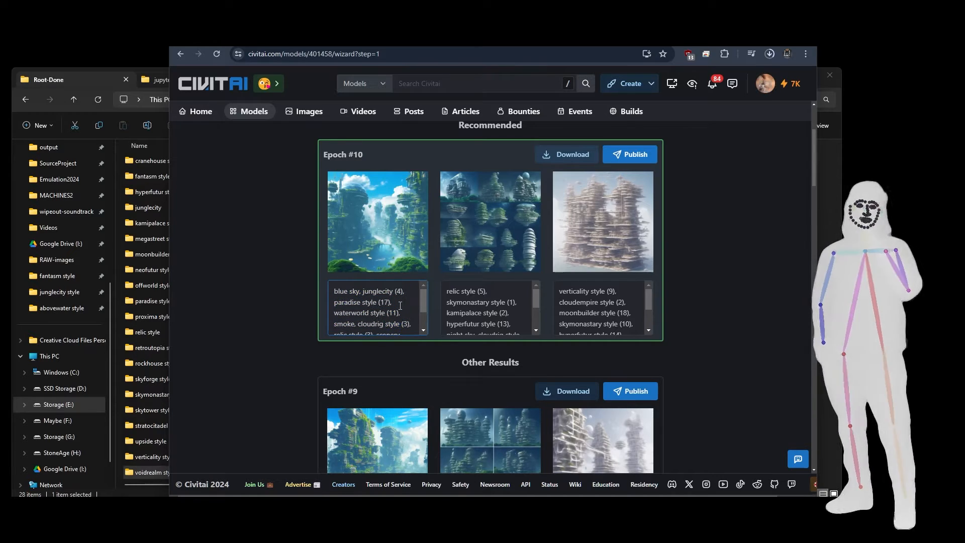
Choose the recommended Epoch #10 as the model file to publish.
{"action": "scroll", "coordinate": [581, 275], "scroll_direction": "up", "scroll_amount": 3}
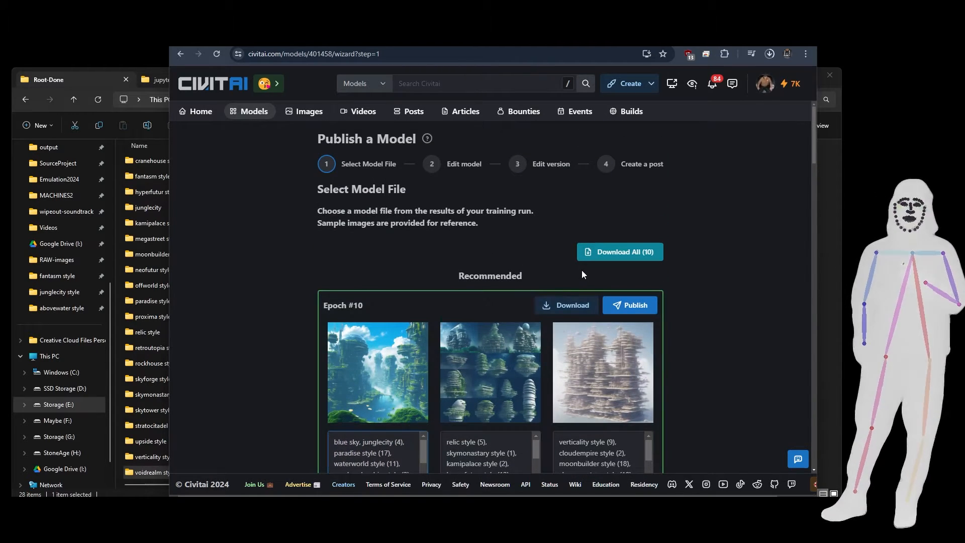
{"action": "scroll", "coordinate": [726, 243], "scroll_direction": "down", "scroll_amount": 6}
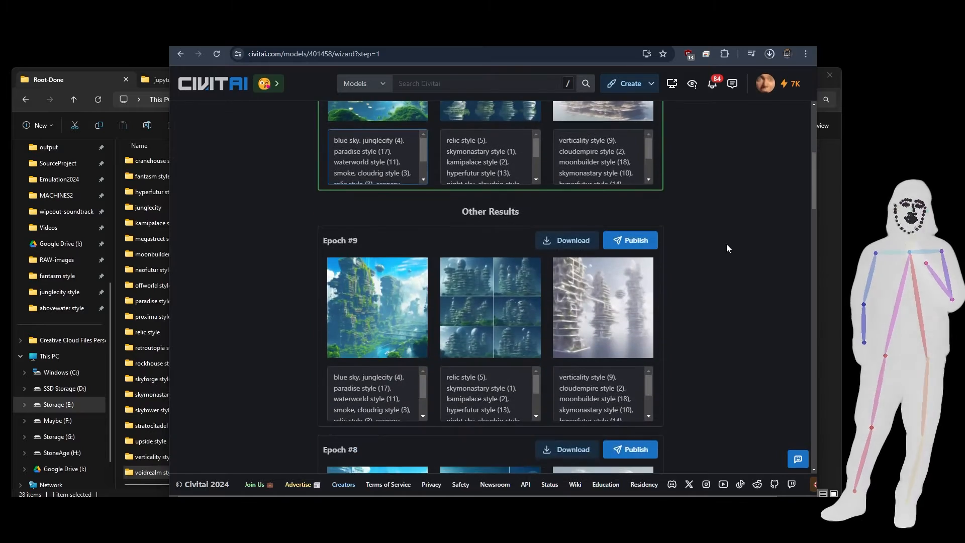
{"action": "scroll", "coordinate": [726, 244], "scroll_direction": "down", "scroll_amount": 2}
{"action": "scroll", "coordinate": [726, 243], "scroll_direction": "up", "scroll_amount": 4}
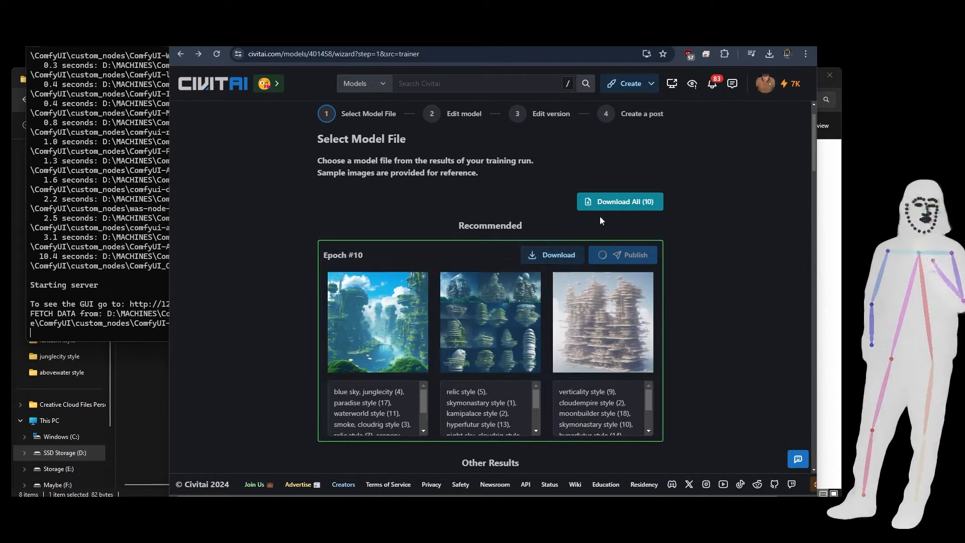
{"action": "left_click", "coordinate": [618, 253]}
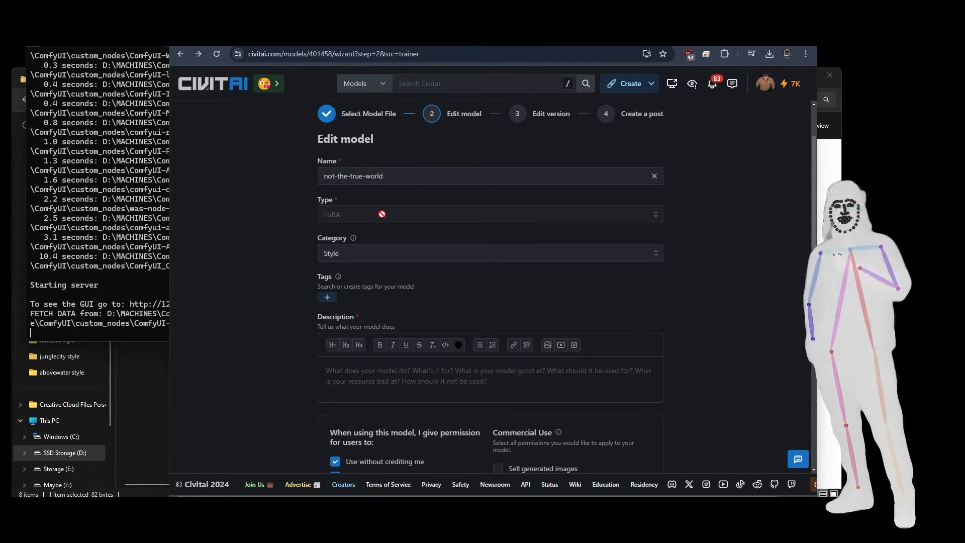
Add the tag "styles" to the model and enter "tba" as its description.
{"action": "left_click", "coordinate": [327, 298]}
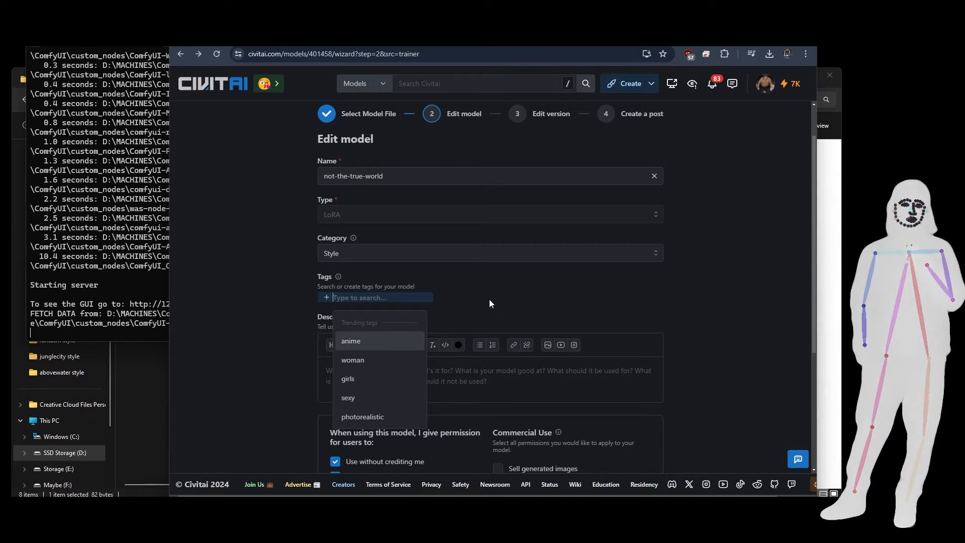
{"action": "left_click", "coordinate": [378, 307]}
{"action": "left_click", "coordinate": [326, 299]}
{"action": "type", "text": "style"}
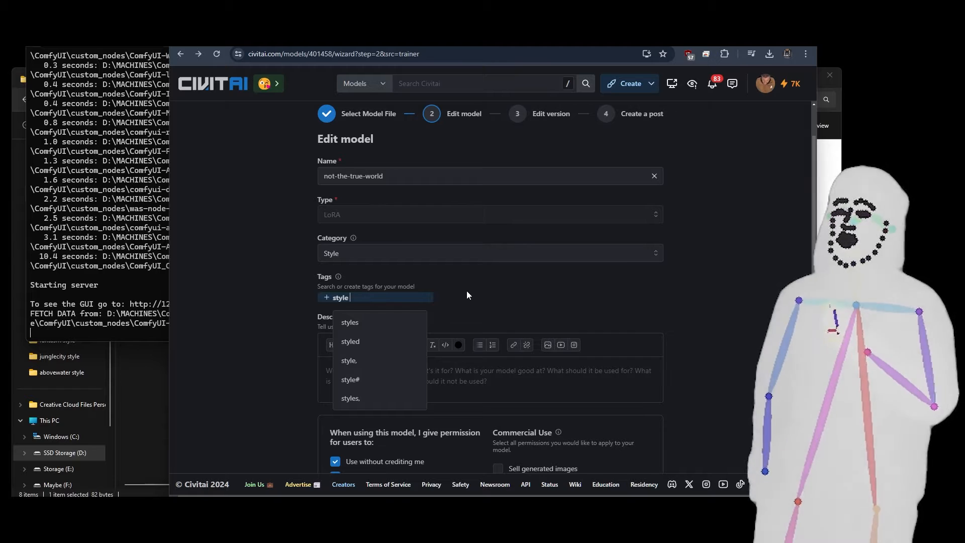
{"action": "left_click", "coordinate": [401, 325]}
{"action": "left_click", "coordinate": [369, 379]}
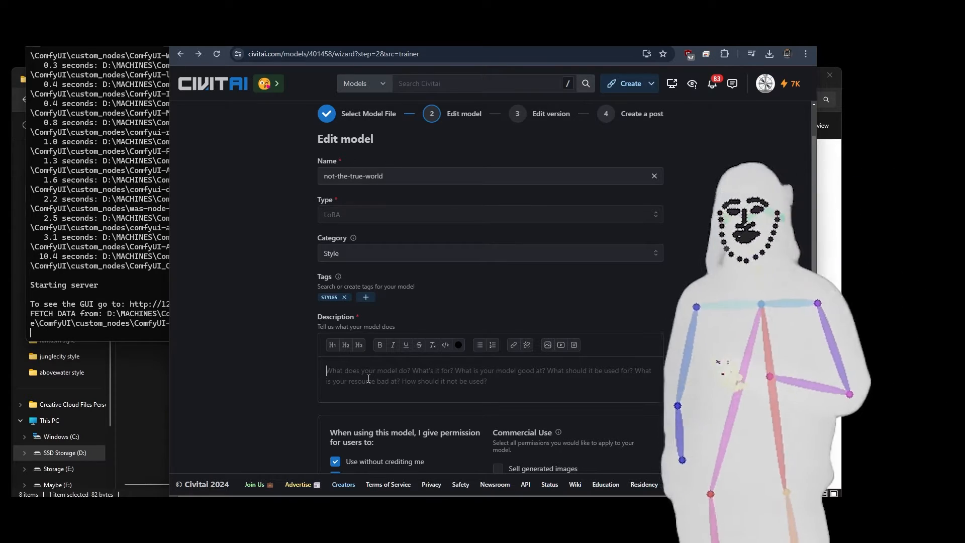
{"action": "type", "text": "tba"}
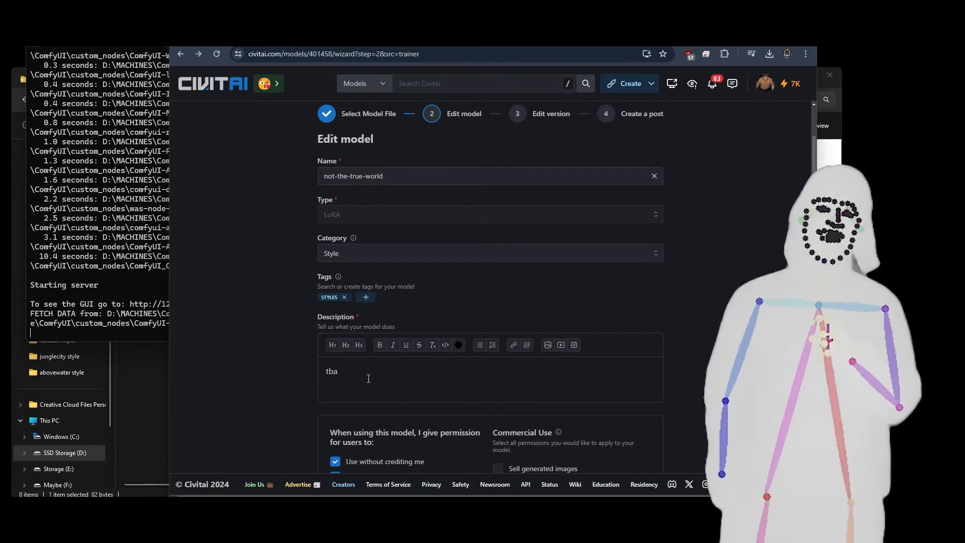
Disallow selling the model or merges and allow commercial use on Civitai and on other generation services.
{"action": "scroll", "coordinate": [662, 304], "scroll_direction": "down", "scroll_amount": 3}
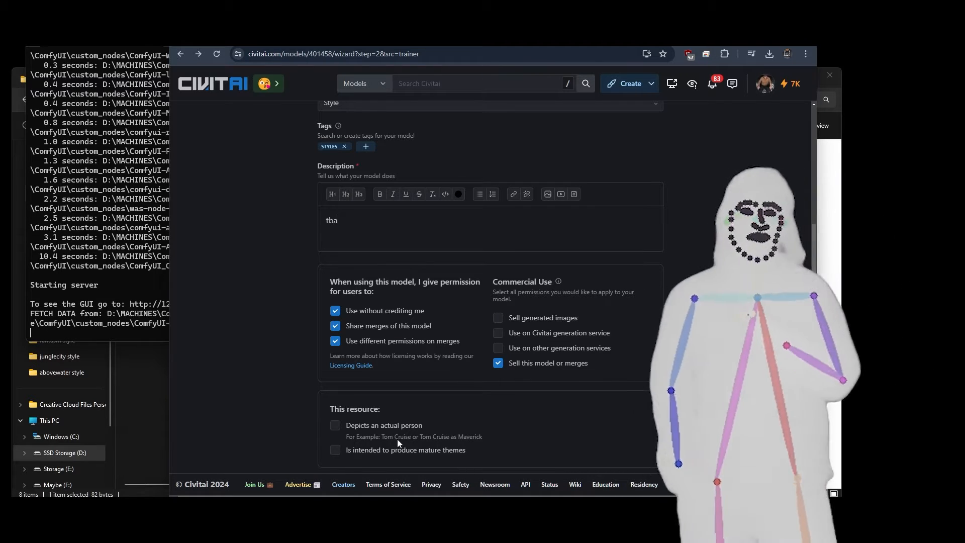
{"action": "left_click", "coordinate": [499, 364]}
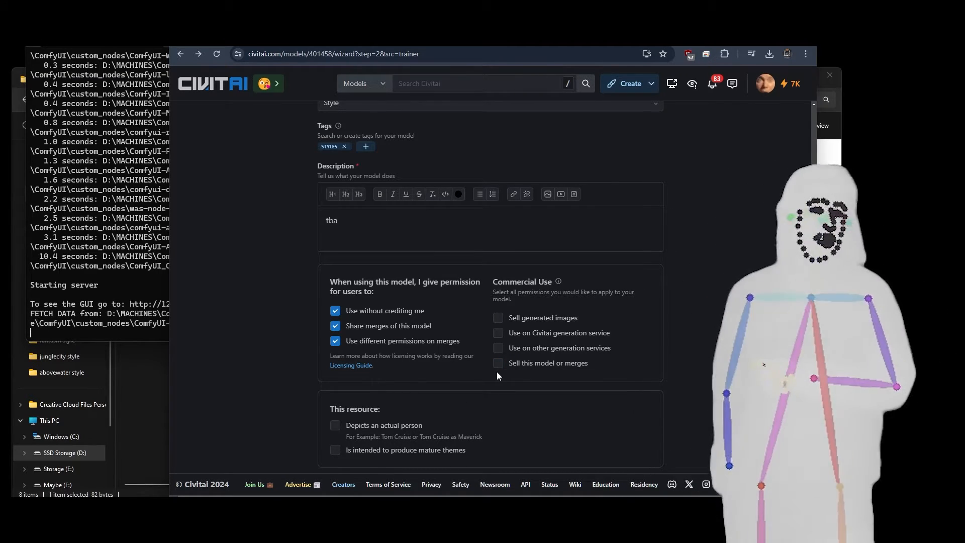
{"action": "left_click", "coordinate": [498, 332]}
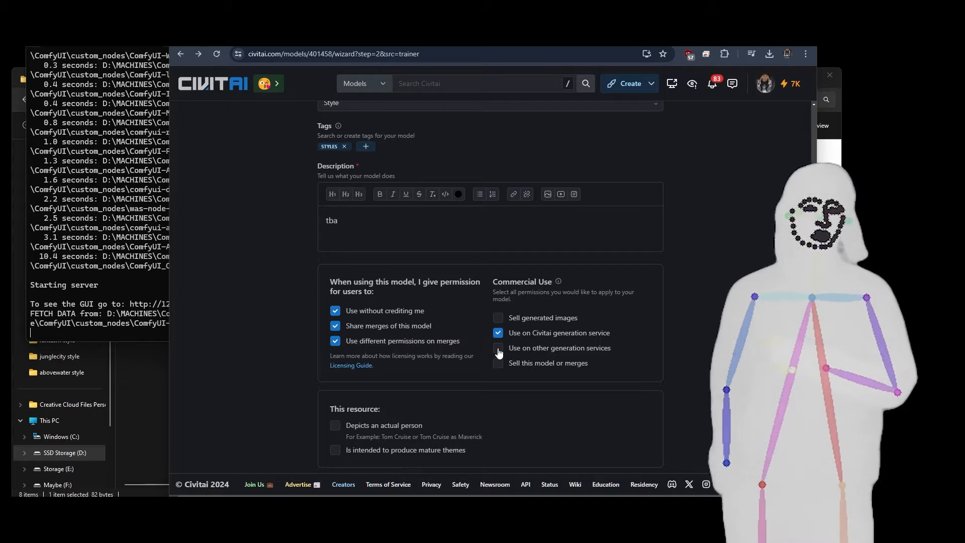
{"action": "left_click", "coordinate": [498, 349]}
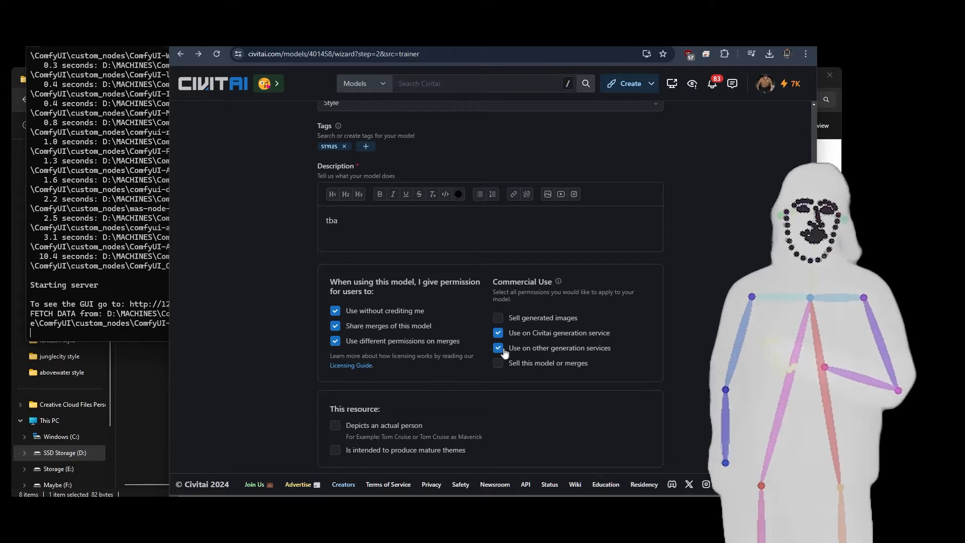
Remove the permissions to use without crediting and to use different permissions on merges, and continue to the version settings.
{"action": "left_click", "coordinate": [335, 311]}
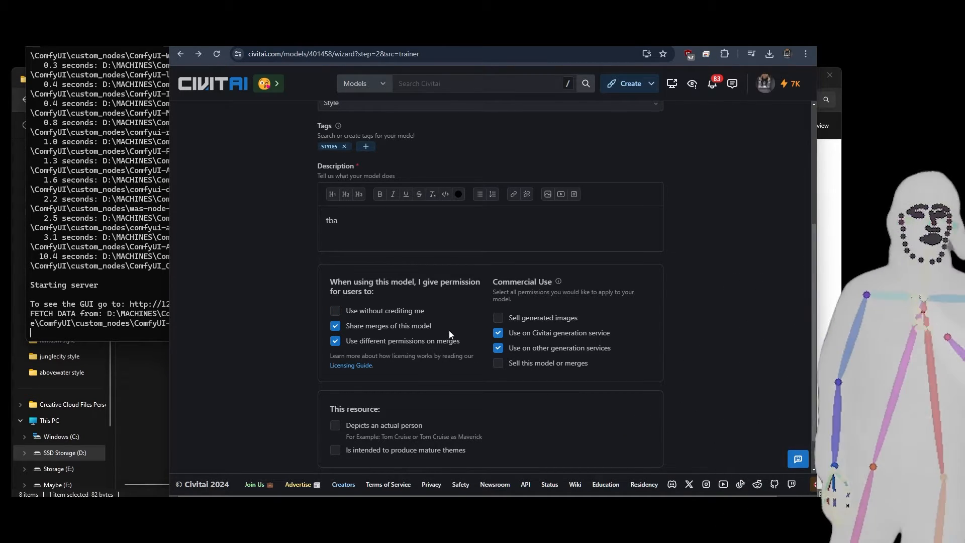
{"action": "left_click", "coordinate": [336, 341]}
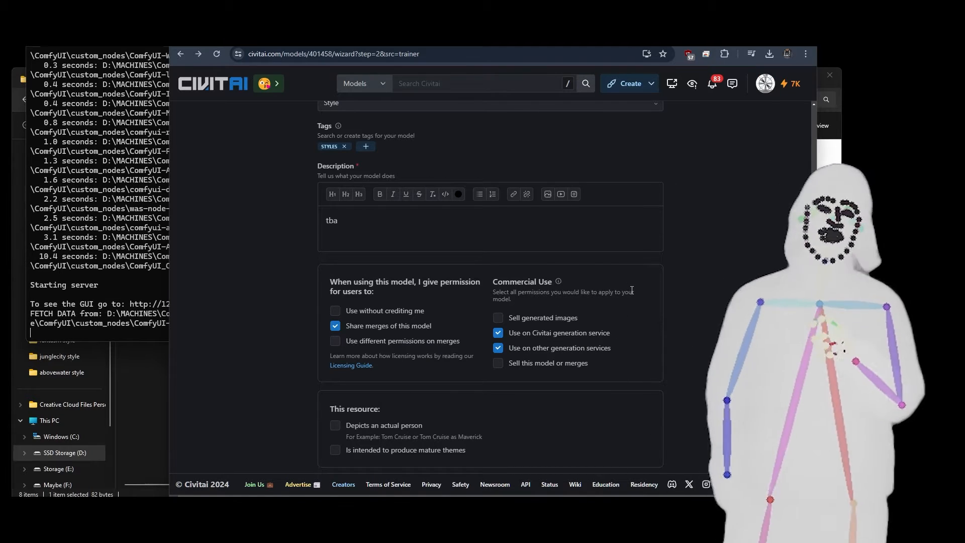
{"action": "scroll", "coordinate": [660, 320], "scroll_direction": "down", "scroll_amount": 1}
{"action": "left_click", "coordinate": [647, 445]}
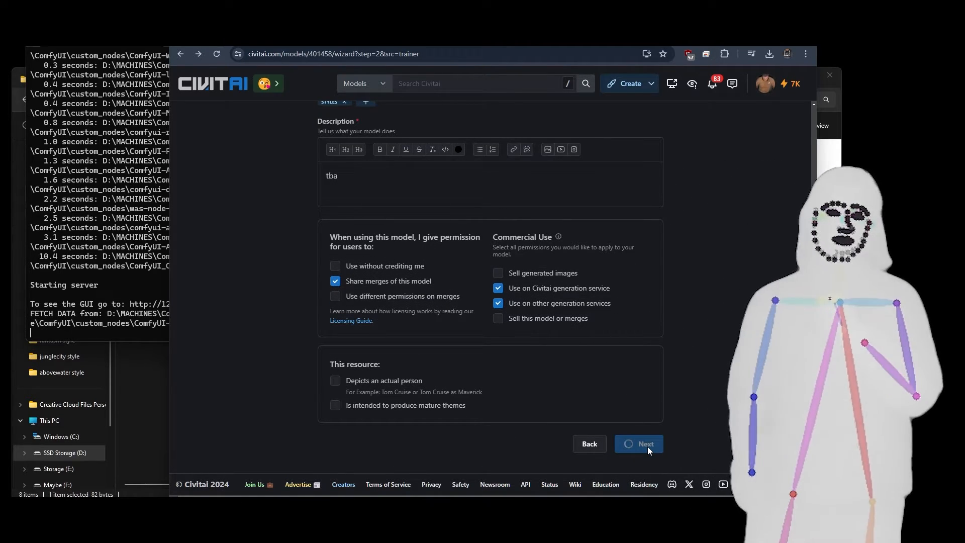
Set the version's base model to SDXL 1.0, enter "initial release" as the version notes and continue to the post.
{"action": "left_click", "coordinate": [363, 151]}
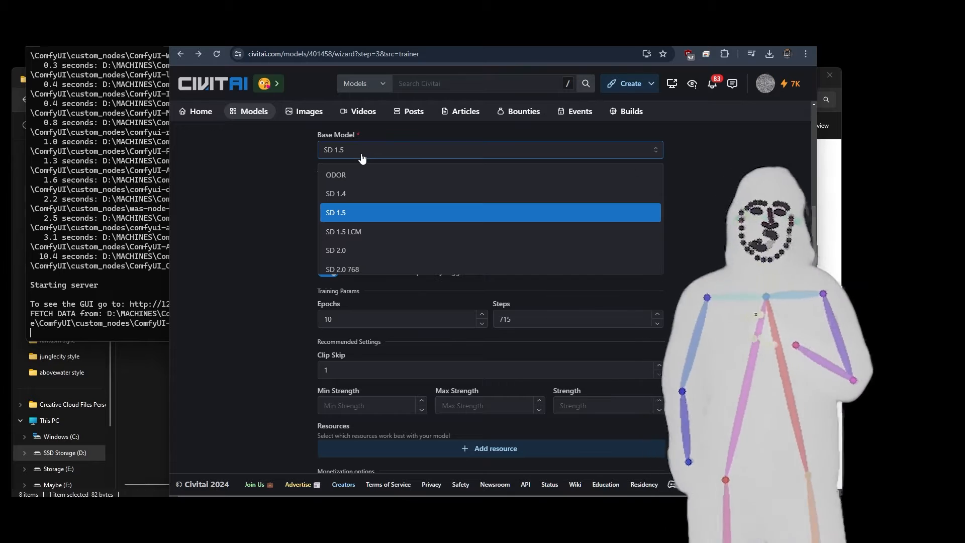
{"action": "scroll", "coordinate": [368, 236], "scroll_direction": "down", "scroll_amount": 5}
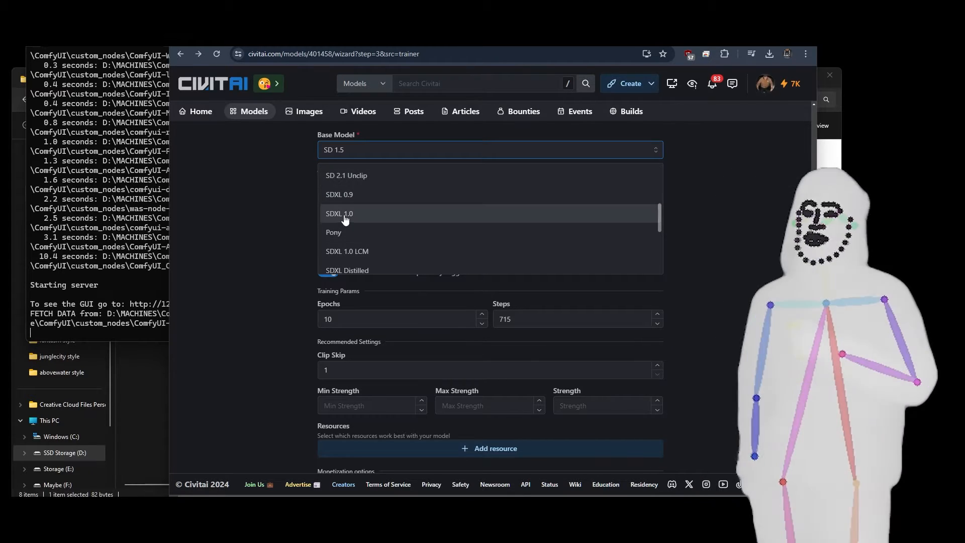
{"action": "left_click", "coordinate": [349, 214]}
{"action": "left_click", "coordinate": [352, 228]}
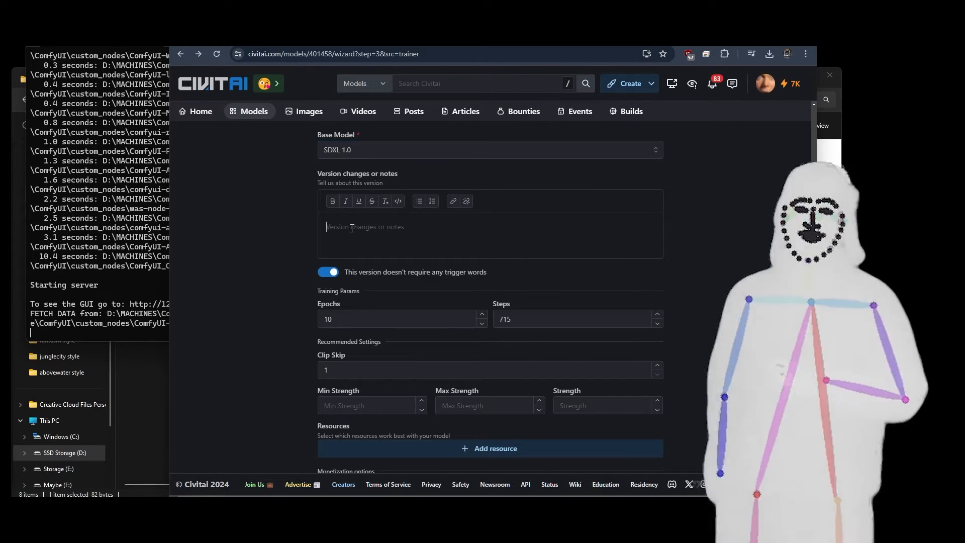
{"action": "type", "text": "initial release"}
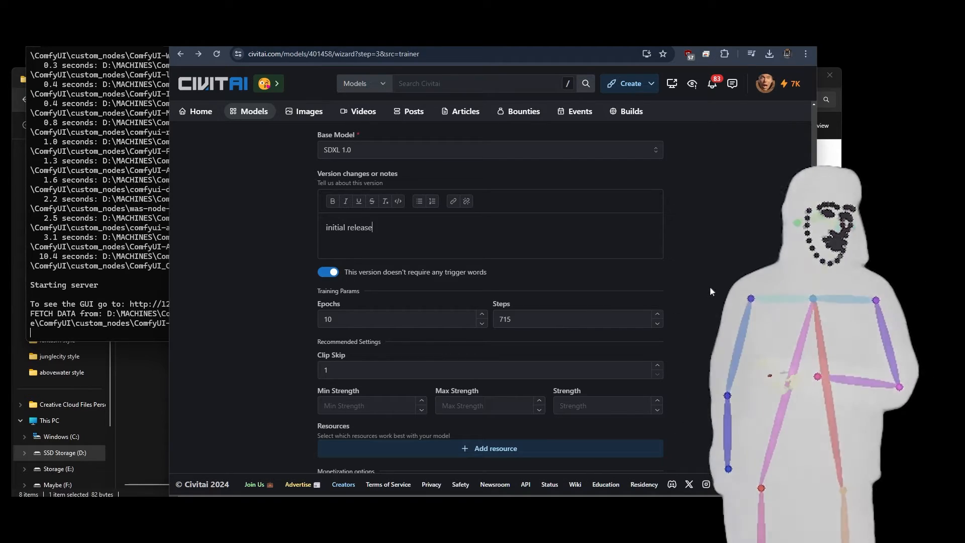
{"action": "scroll", "coordinate": [711, 290], "scroll_direction": "down", "scroll_amount": 3}
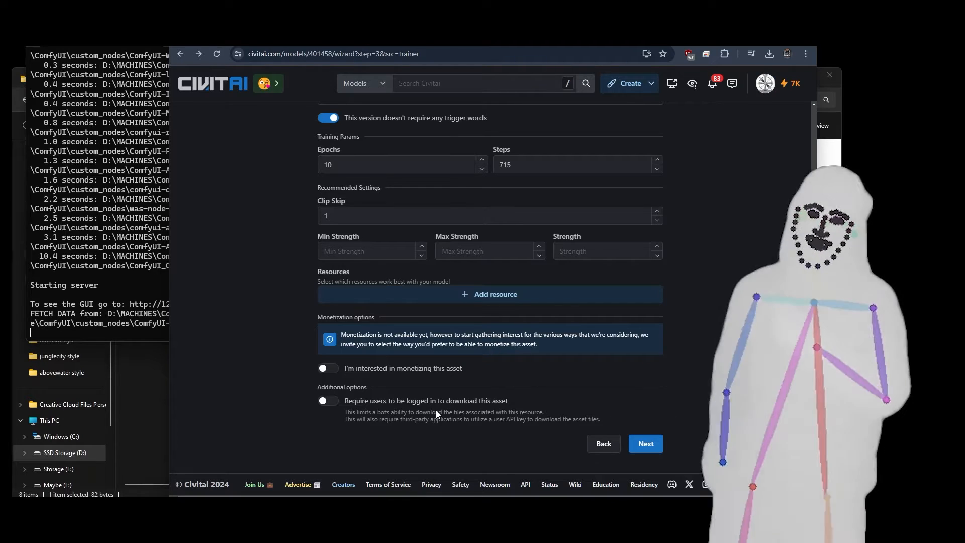
{"action": "left_click", "coordinate": [646, 444]}
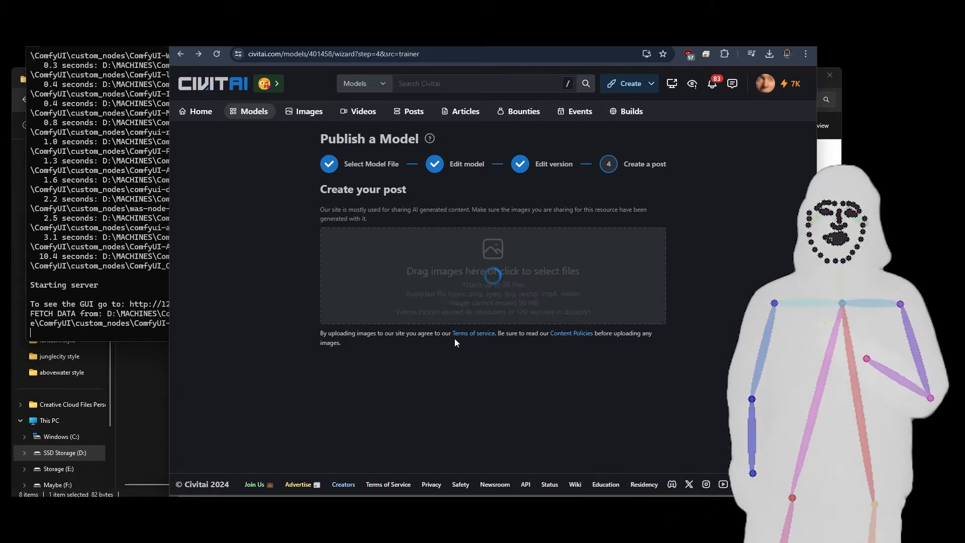
Look through the sample images and their automatic tags in the new post.
{"action": "scroll", "coordinate": [603, 309], "scroll_direction": "down", "scroll_amount": 3}
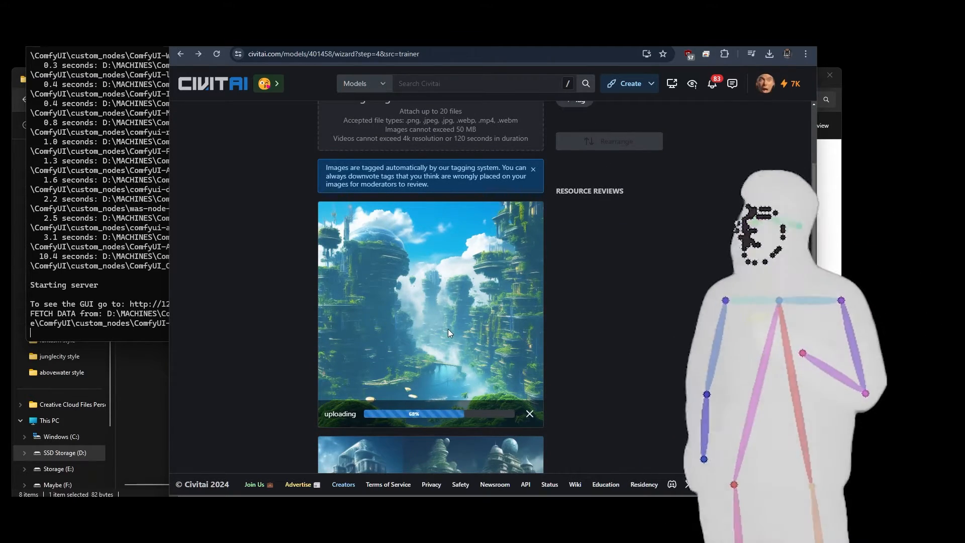
{"action": "scroll", "coordinate": [612, 311], "scroll_direction": "down", "scroll_amount": 4}
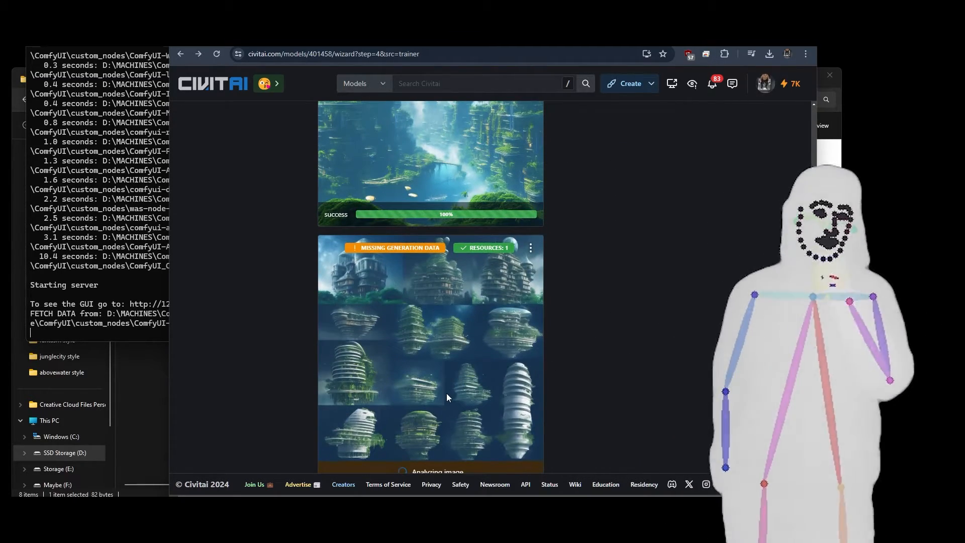
{"action": "scroll", "coordinate": [611, 302], "scroll_direction": "down", "scroll_amount": 5}
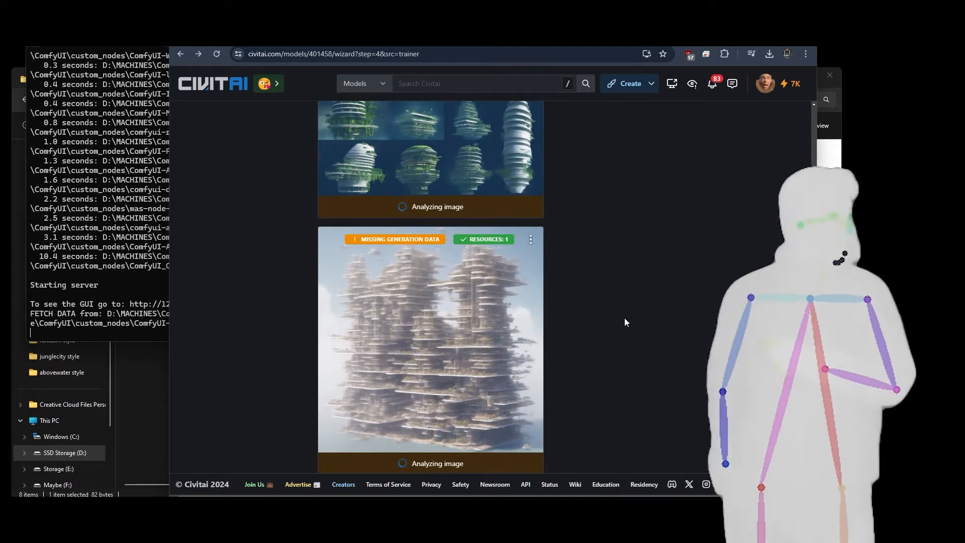
{"action": "scroll", "coordinate": [563, 331], "scroll_direction": "up", "scroll_amount": 8}
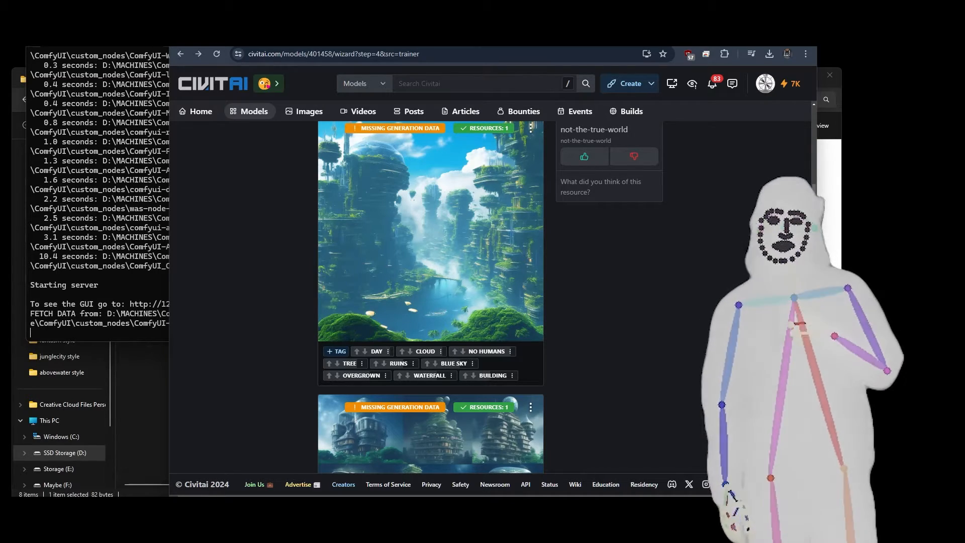
Open the paradise style folder in Root-Done in File Explorer and preview the caption file paradise style (2).txt.
{"action": "left_click", "coordinate": [12, 157]}
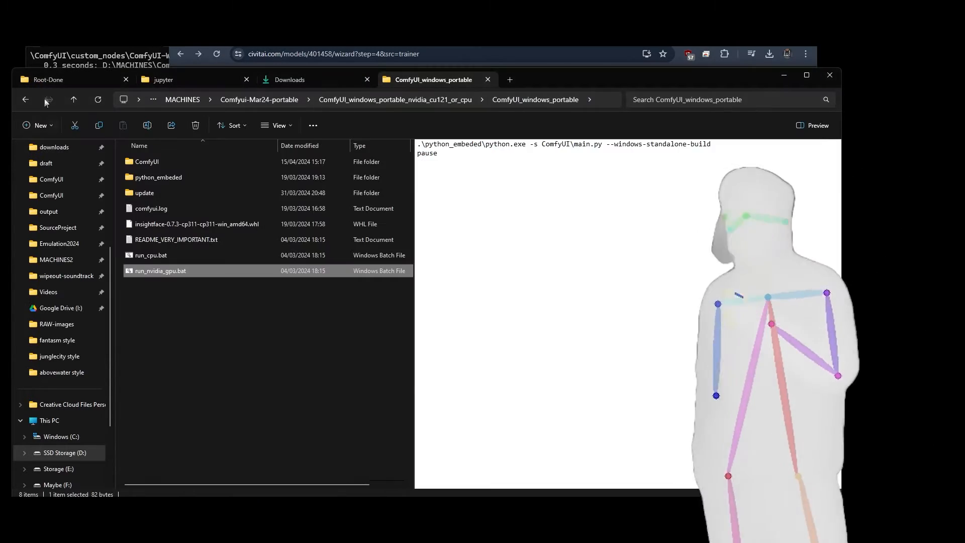
{"action": "left_click", "coordinate": [71, 76]}
{"action": "double_click", "coordinate": [147, 299]}
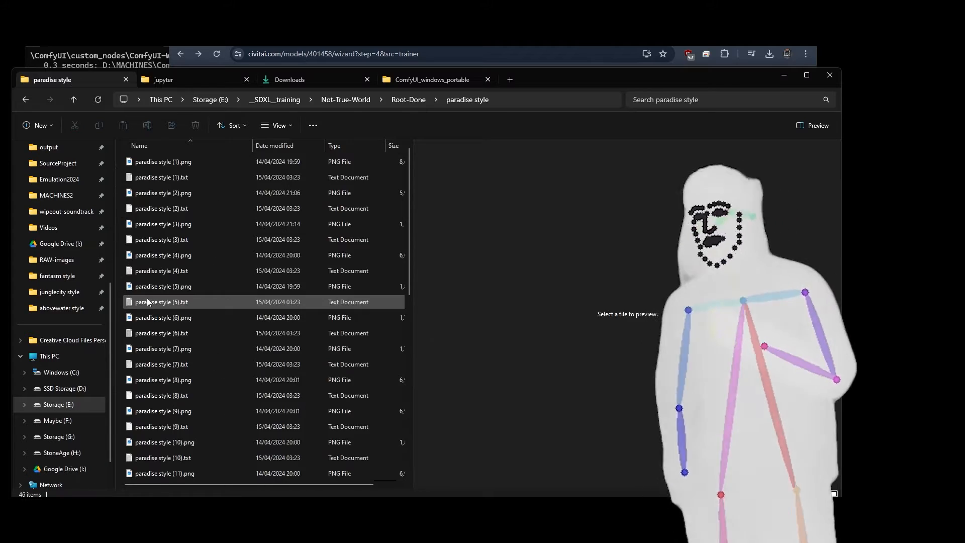
{"action": "left_click", "coordinate": [154, 209]}
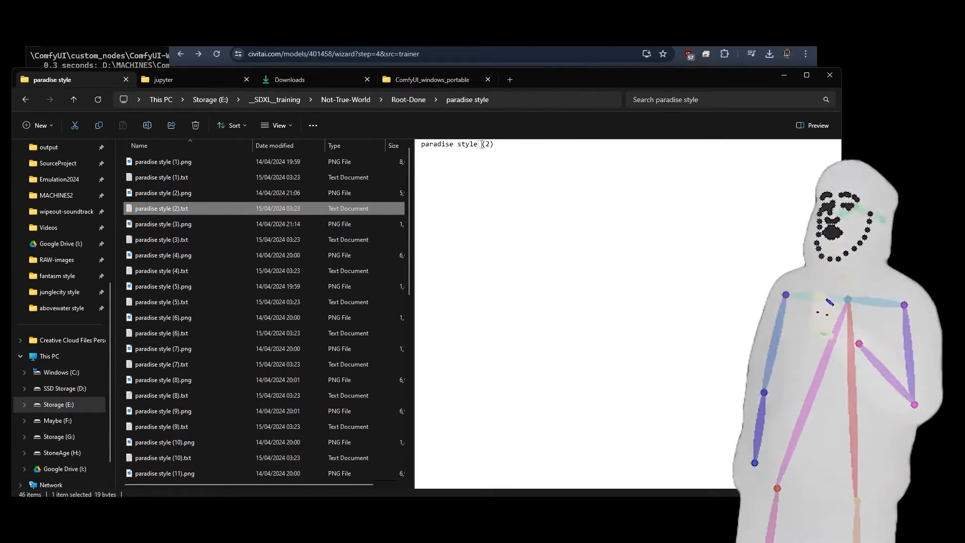
Return to the browser and switch to the ComfyUI workflow at 127.0.0.1:8188.
{"action": "left_click", "coordinate": [282, 39]}
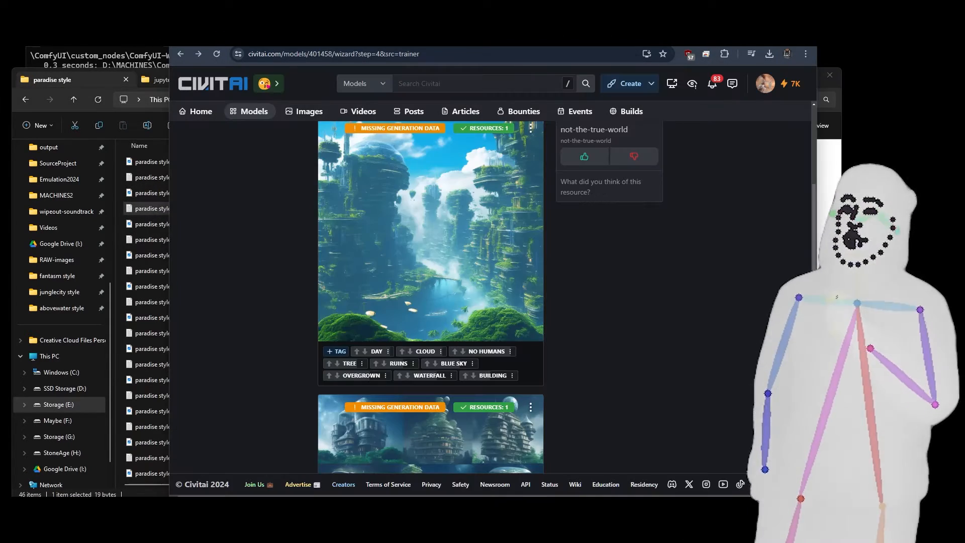
{"action": "left_click", "coordinate": [664, 40]}
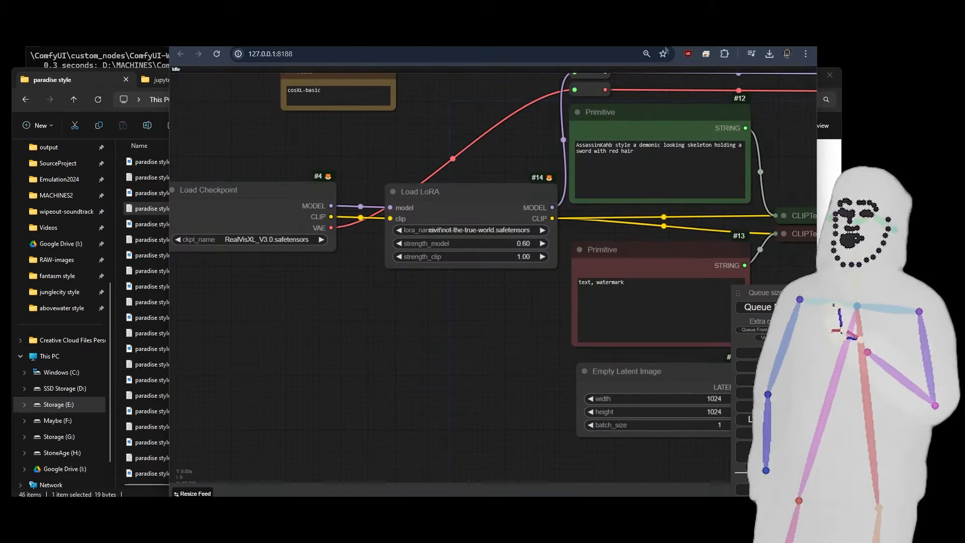
Replace the positive prompt text in the green Primitive node with "paradise style".
{"action": "left_click", "coordinate": [610, 144]}
{"action": "key", "text": "ctrl+a"}
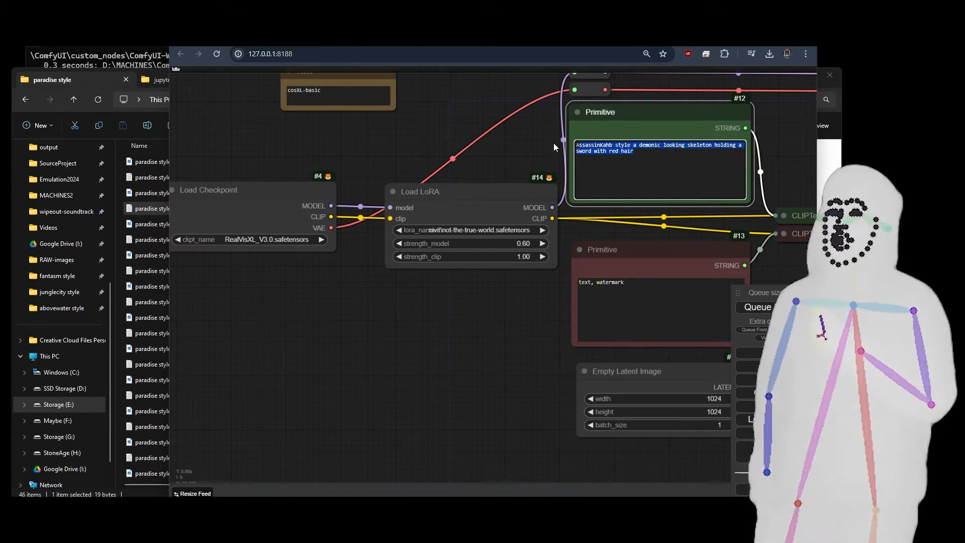
{"action": "key", "text": "BackSpace"}
{"action": "type", "text": "pa"}
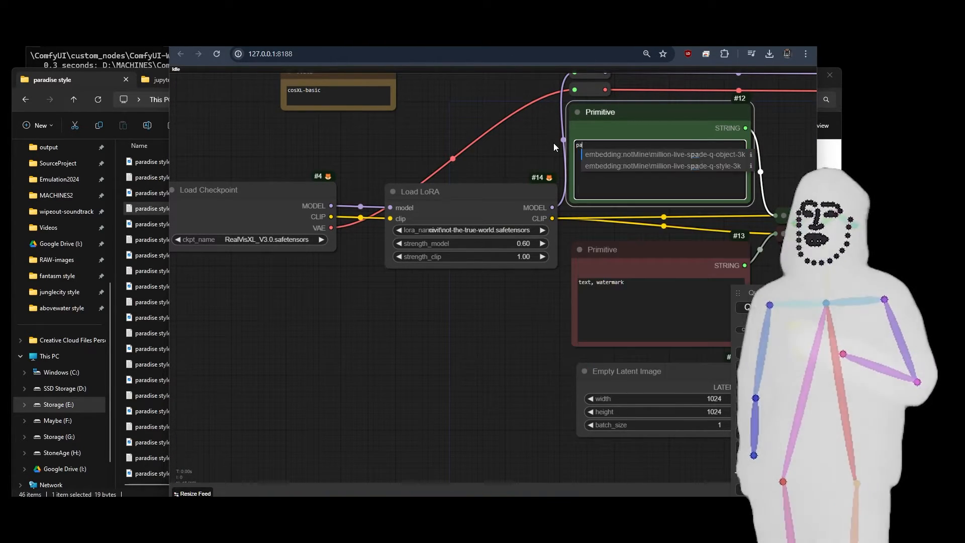
{"action": "type", "text": "radise"}
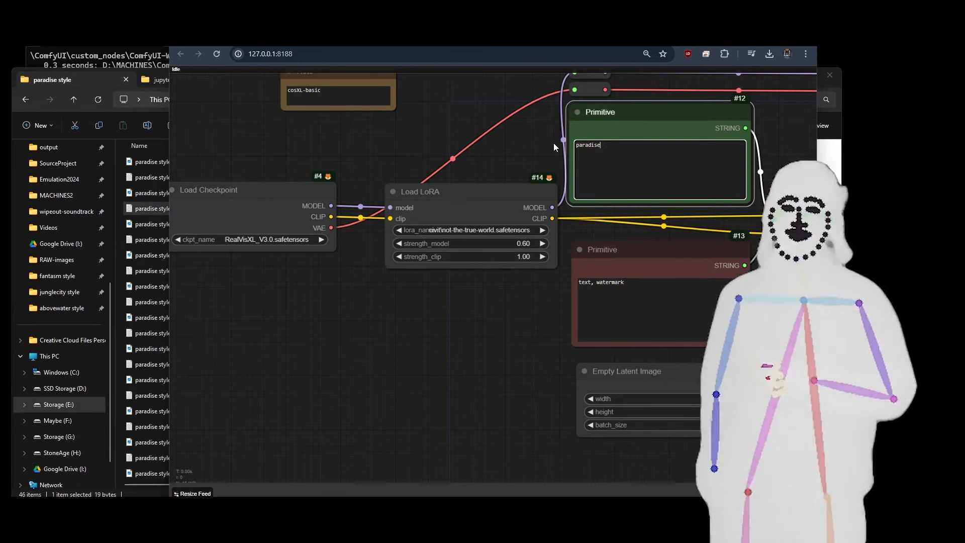
{"action": "type", "text": " style"}
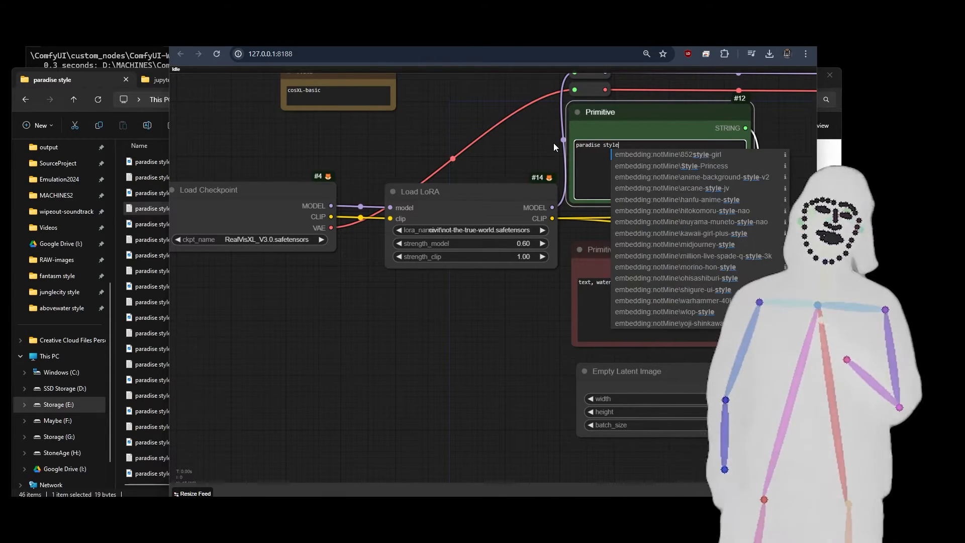
Set the KSampler's control_after_generate to fixed and queue the prompt.
{"action": "scroll", "coordinate": [427, 391], "scroll_direction": "down", "scroll_amount": 1}
{"action": "left_click", "coordinate": [427, 391]}
{"action": "left_click_drag", "start_coordinate": [480, 377], "coordinate": [308, 337]}
{"action": "scroll", "coordinate": [678, 378], "scroll_direction": "down", "scroll_amount": 1}
{"action": "left_click_drag", "start_coordinate": [649, 380], "coordinate": [408, 387]}
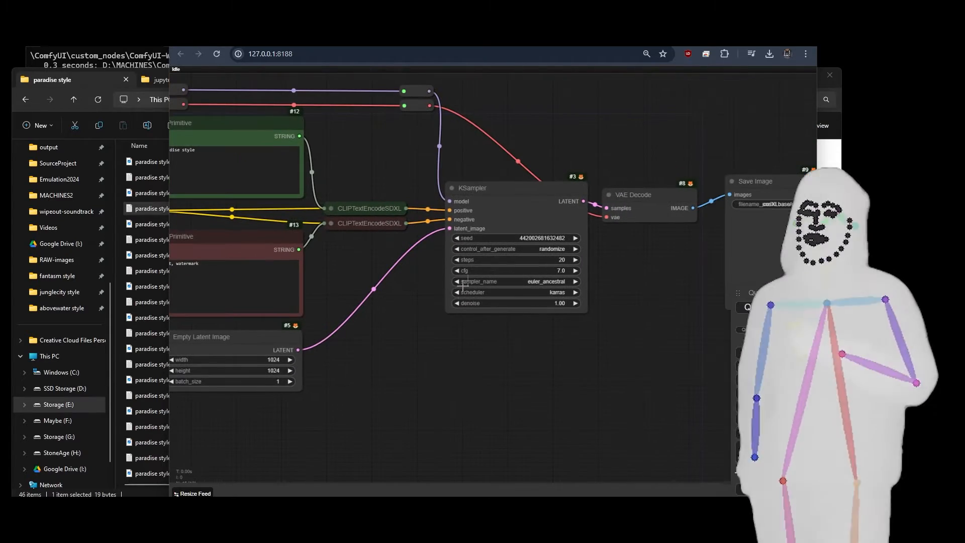
{"action": "left_click", "coordinate": [456, 249]}
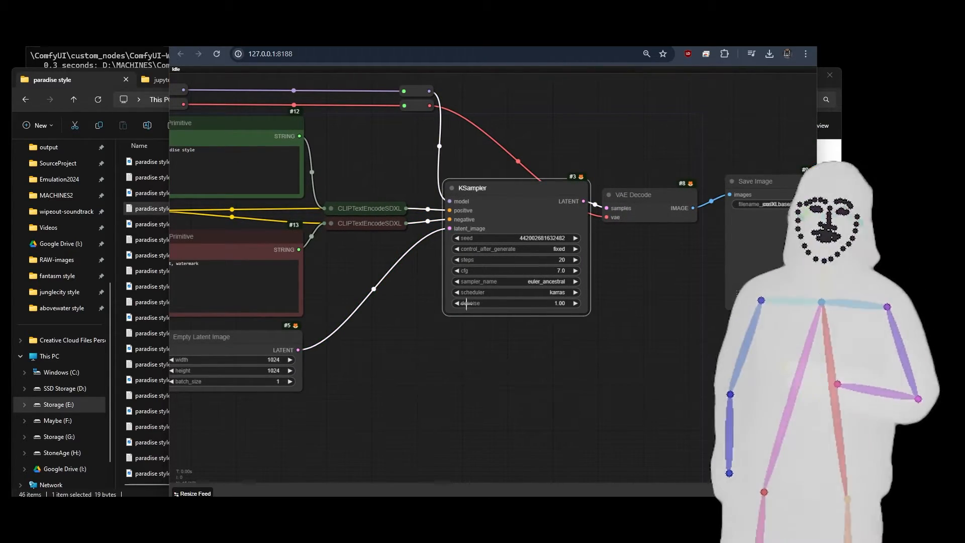
{"action": "left_click", "coordinate": [775, 307]}
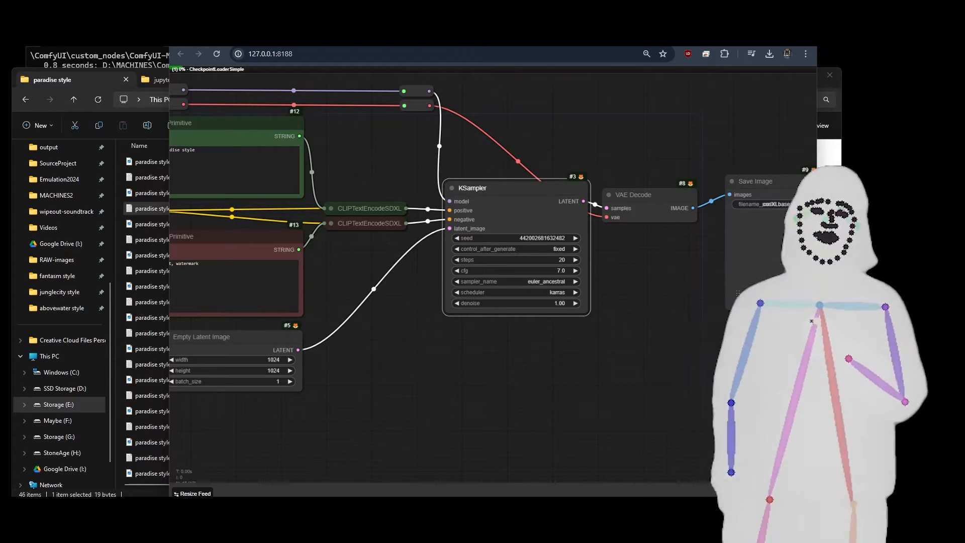
Look over the workflow from Load Checkpoint and Load LoRA through to Save Image while the prompt runs.
{"action": "left_click_drag", "start_coordinate": [636, 353], "coordinate": [799, 337]}
{"action": "left_click_drag", "start_coordinate": [245, 311], "coordinate": [493, 351]}
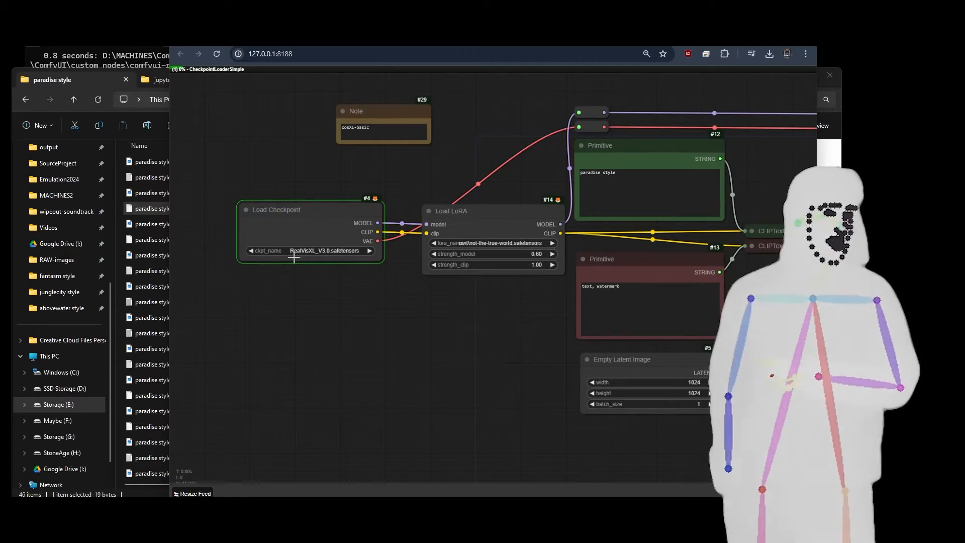
{"action": "left_click_drag", "start_coordinate": [532, 323], "coordinate": [192, 326]}
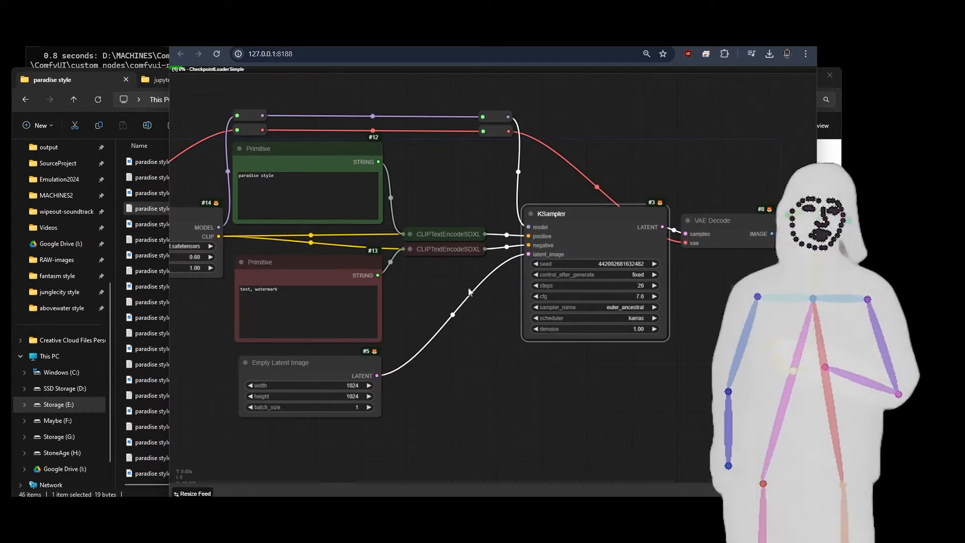
{"action": "scroll", "coordinate": [464, 287], "scroll_direction": "down", "scroll_amount": 6}
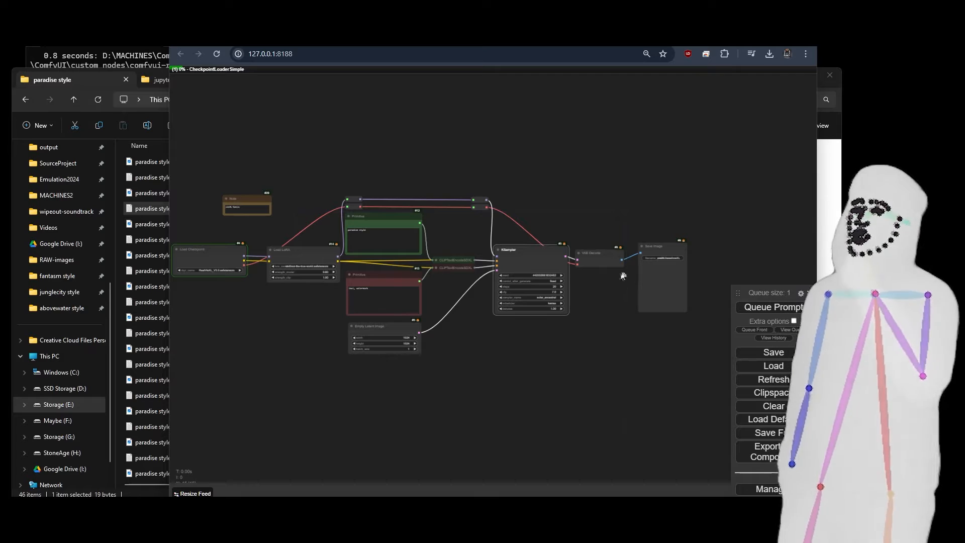
{"action": "left_click_drag", "start_coordinate": [211, 327], "coordinate": [332, 337]}
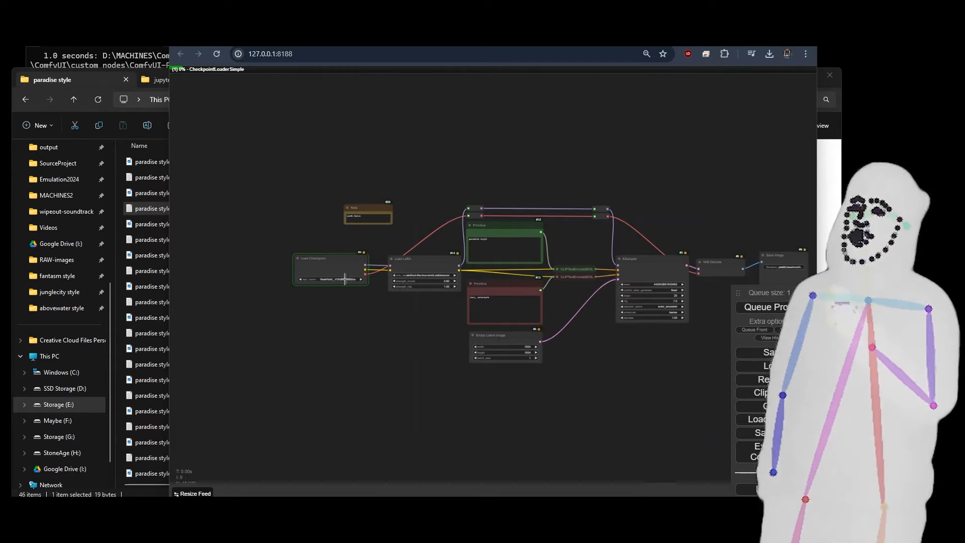
{"action": "left_click_drag", "start_coordinate": [632, 369], "coordinate": [482, 371]}
{"action": "scroll", "coordinate": [563, 331], "scroll_direction": "up", "scroll_amount": 5}
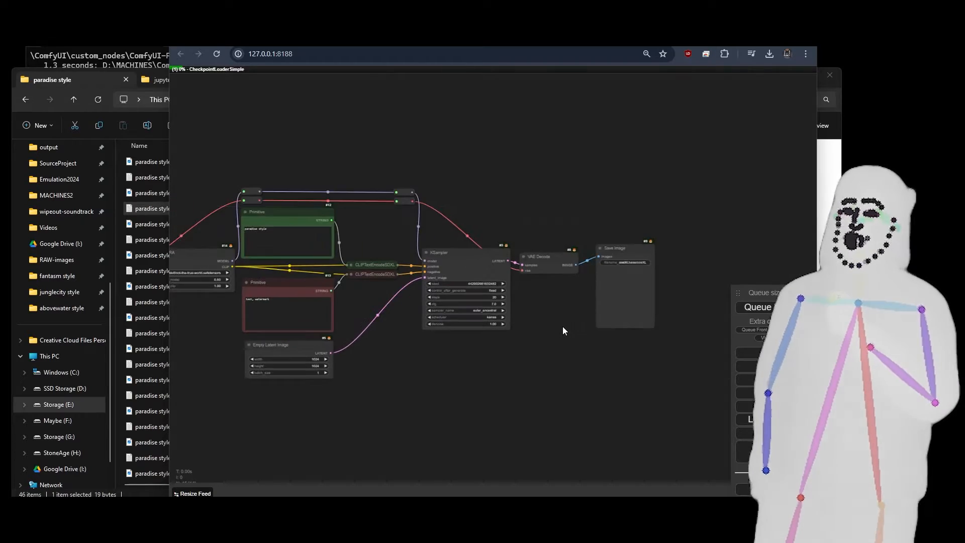
{"action": "scroll", "coordinate": [563, 327], "scroll_direction": "up", "scroll_amount": 3}
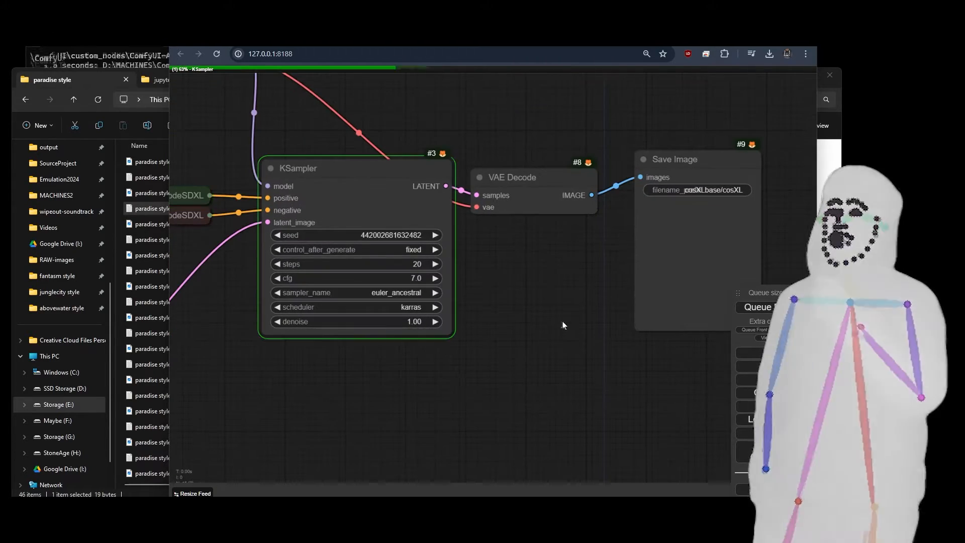
Examine the generated image in the Save Image node closely, and check the prompts and KSampler settings behind it.
{"action": "left_click_drag", "start_coordinate": [563, 321], "coordinate": [208, 290]}
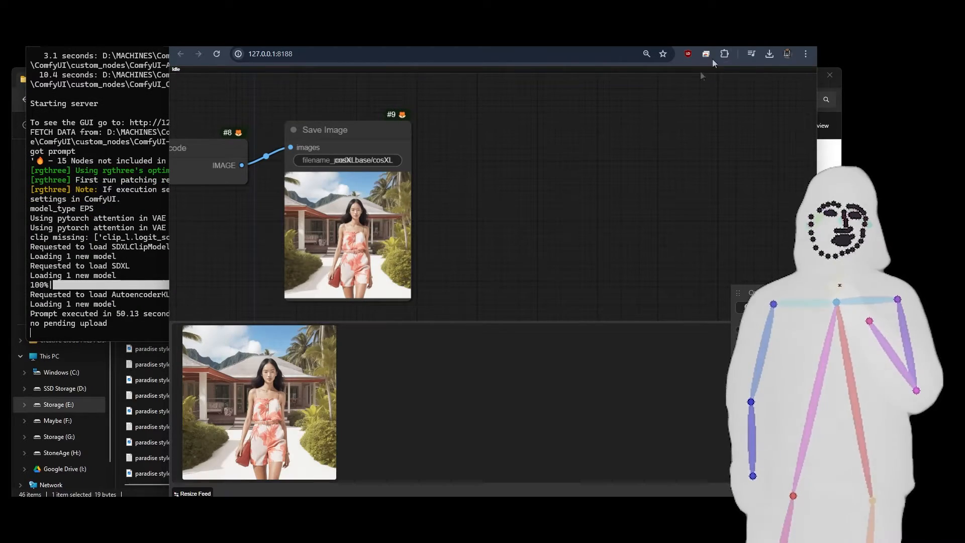
{"action": "left_click_drag", "start_coordinate": [454, 256], "coordinate": [635, 246]}
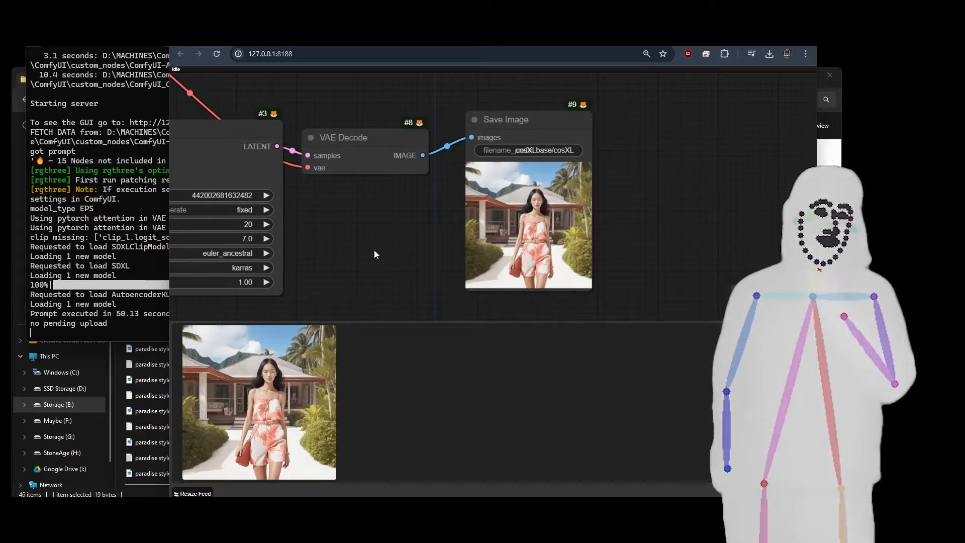
{"action": "scroll", "coordinate": [550, 212], "scroll_direction": "up", "scroll_amount": 10}
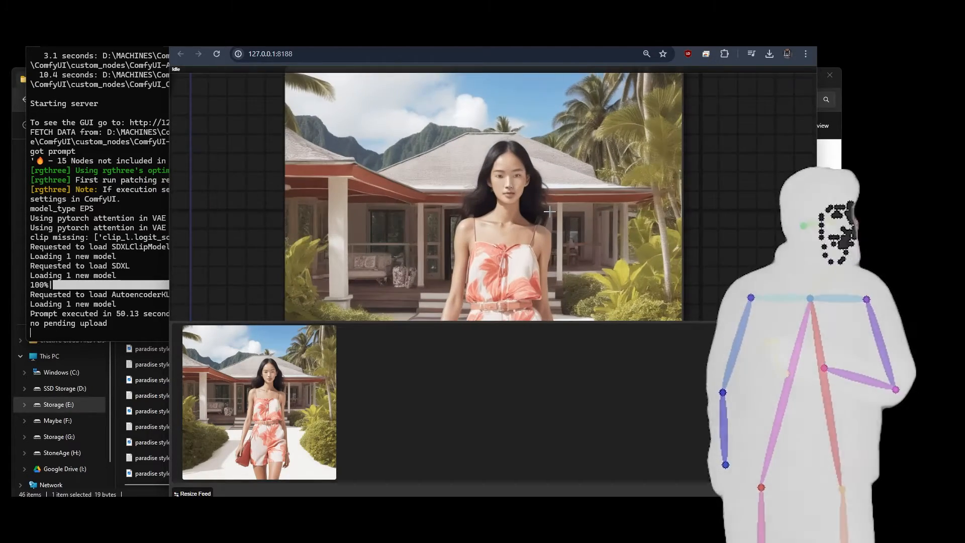
{"action": "scroll", "coordinate": [549, 211], "scroll_direction": "down", "scroll_amount": 8}
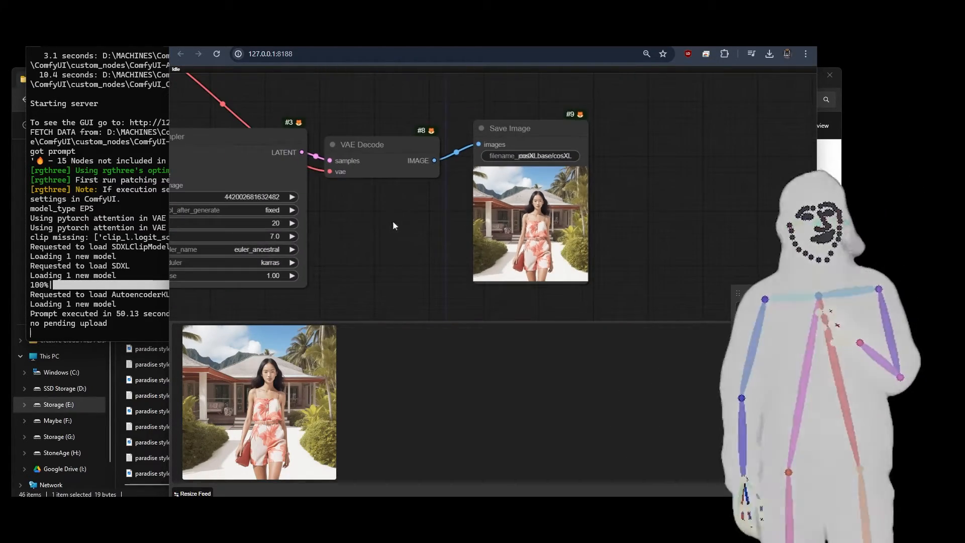
{"action": "left_click_drag", "start_coordinate": [393, 221], "coordinate": [792, 220]}
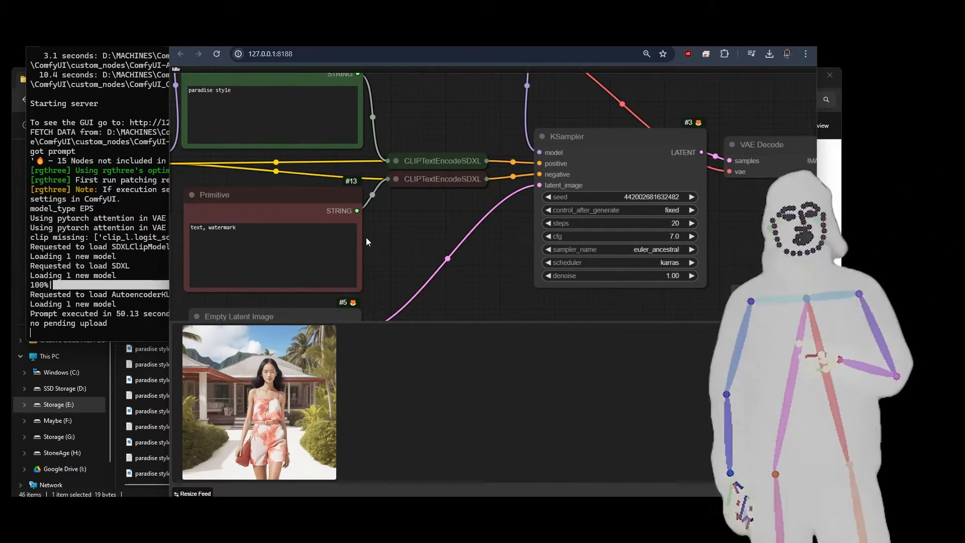
{"action": "mouse_move", "coordinate": [366, 237]}
{"action": "left_mouse_down"}
{"action": "mouse_move", "coordinate": [487, 264]}
{"action": "mouse_move", "coordinate": [366, 231]}
{"action": "left_mouse_up"}
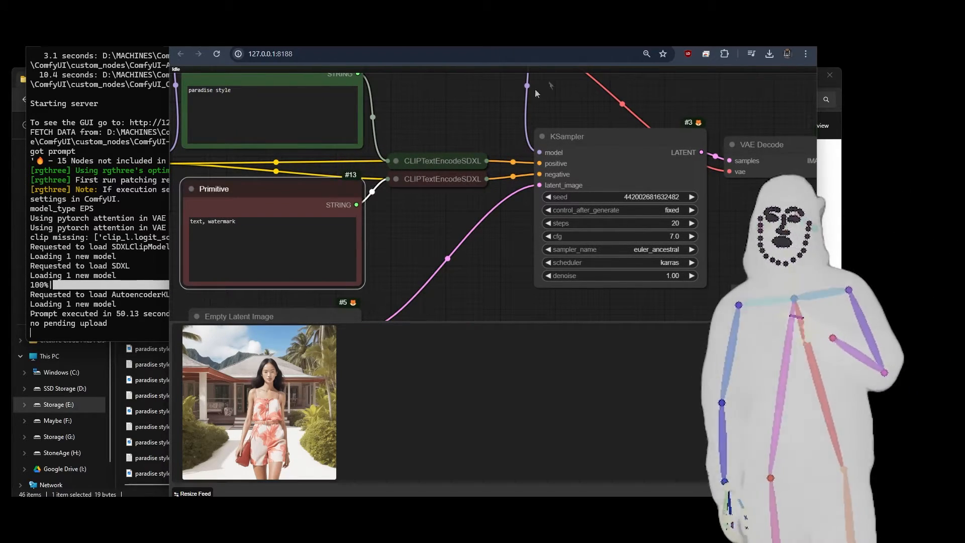
Switch to the Civitai publishing page and leave the wizard for the model's own page at civitai.com/models/401458.
{"action": "left_click", "coordinate": [292, 39]}
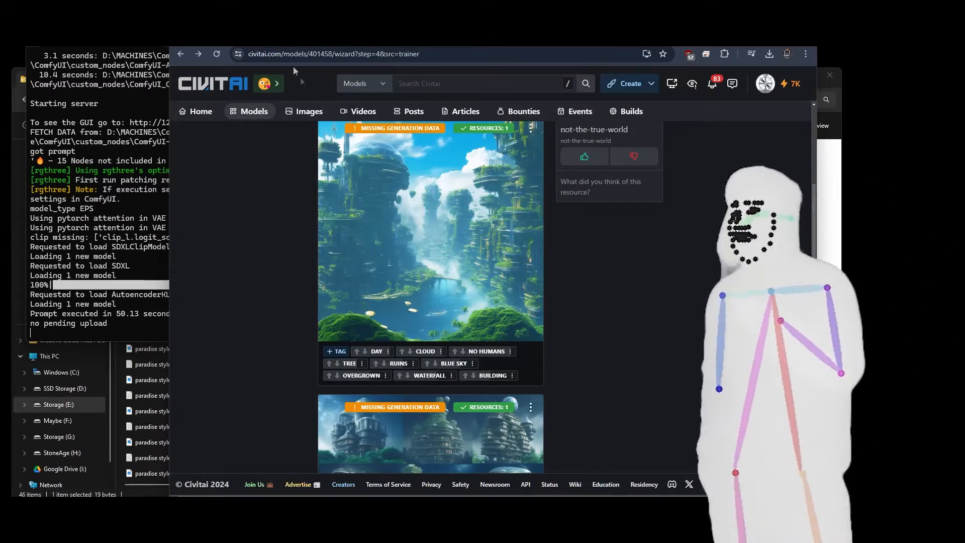
{"action": "scroll", "coordinate": [590, 281], "scroll_direction": "up", "scroll_amount": 5}
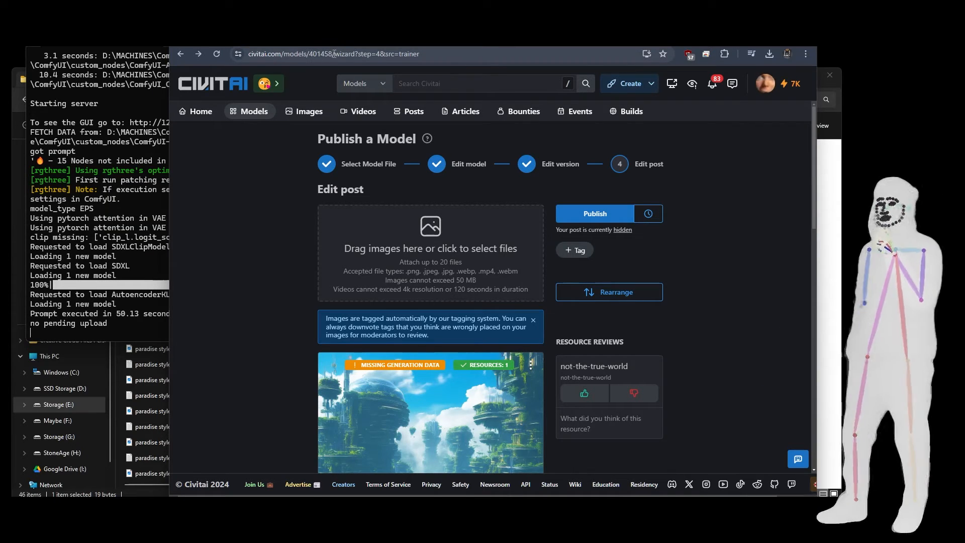
{"action": "left_click_drag", "start_coordinate": [335, 53], "coordinate": [480, 55]}
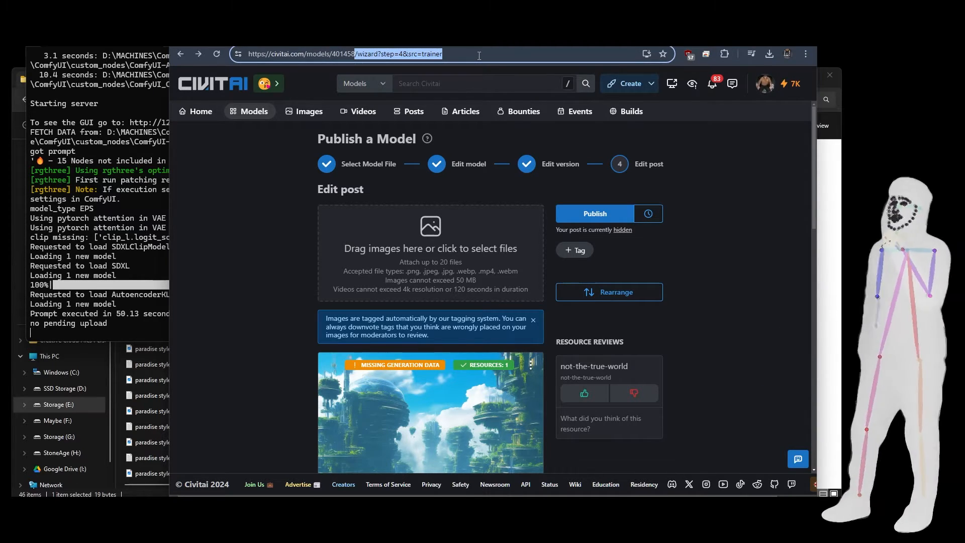
{"action": "key", "text": "BackSpace"}
{"action": "key", "text": "Return"}
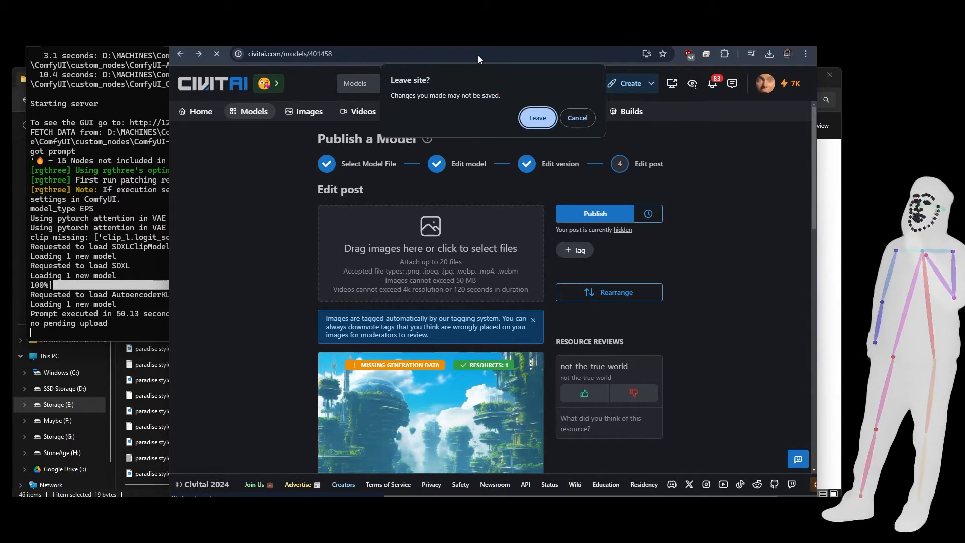
{"action": "left_click", "coordinate": [533, 120]}
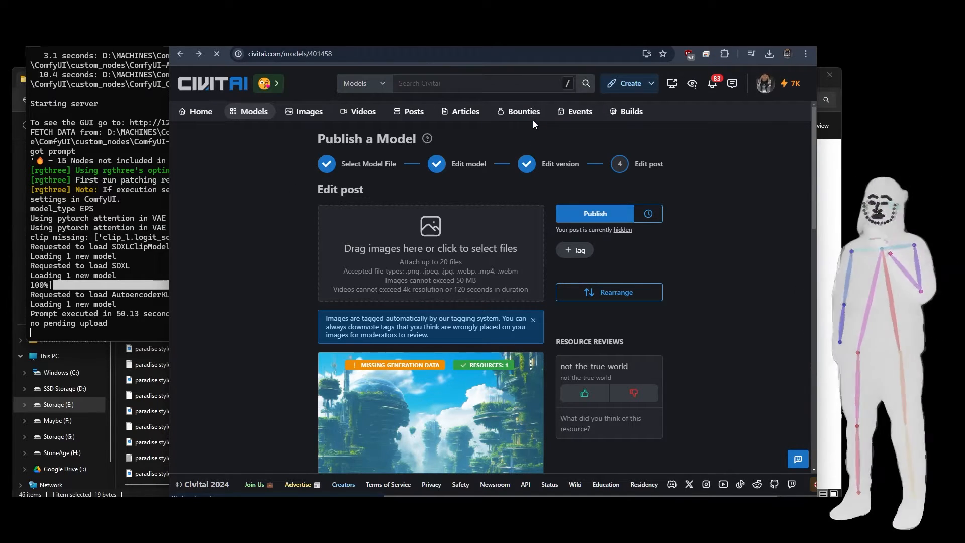
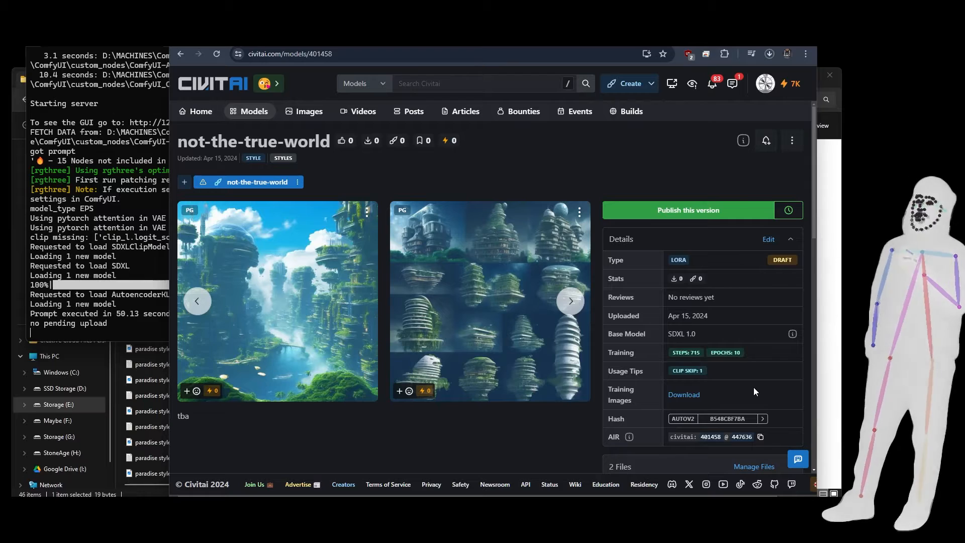
Look over the model page's details, open the account's list of training runs and show it full screen.
{"action": "scroll", "coordinate": [753, 387], "scroll_direction": "down", "scroll_amount": 3}
{"action": "scroll", "coordinate": [754, 391], "scroll_direction": "down", "scroll_amount": 3}
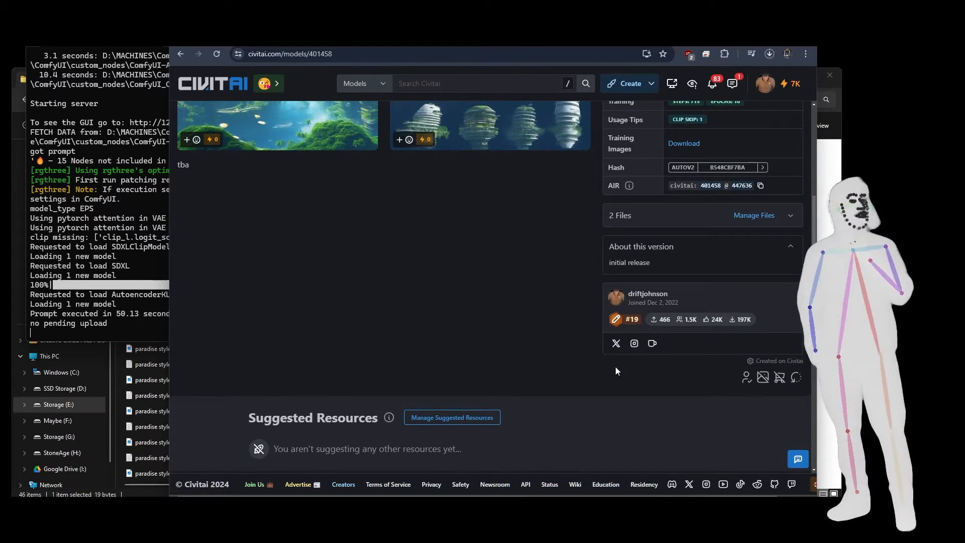
{"action": "scroll", "coordinate": [617, 370], "scroll_direction": "up", "scroll_amount": 6}
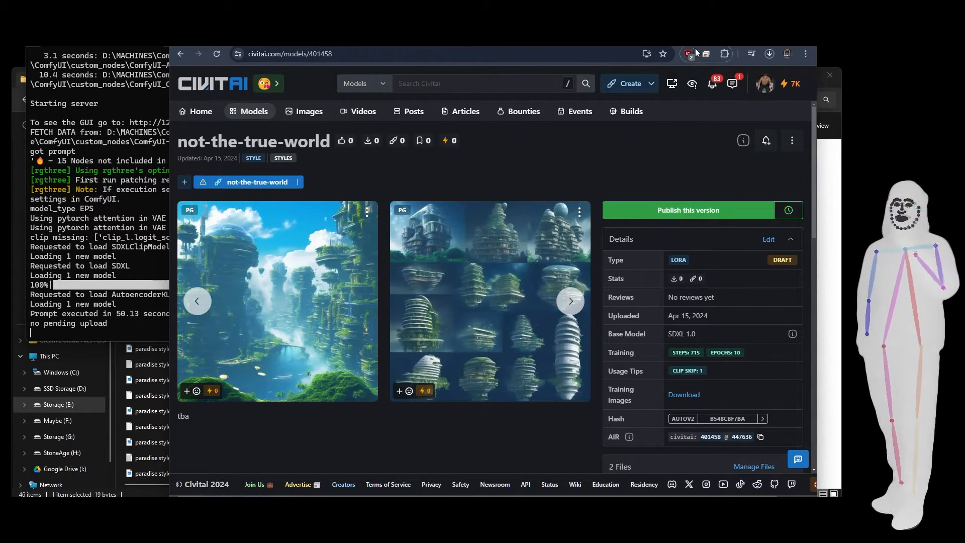
{"action": "left_click", "coordinate": [778, 90]}
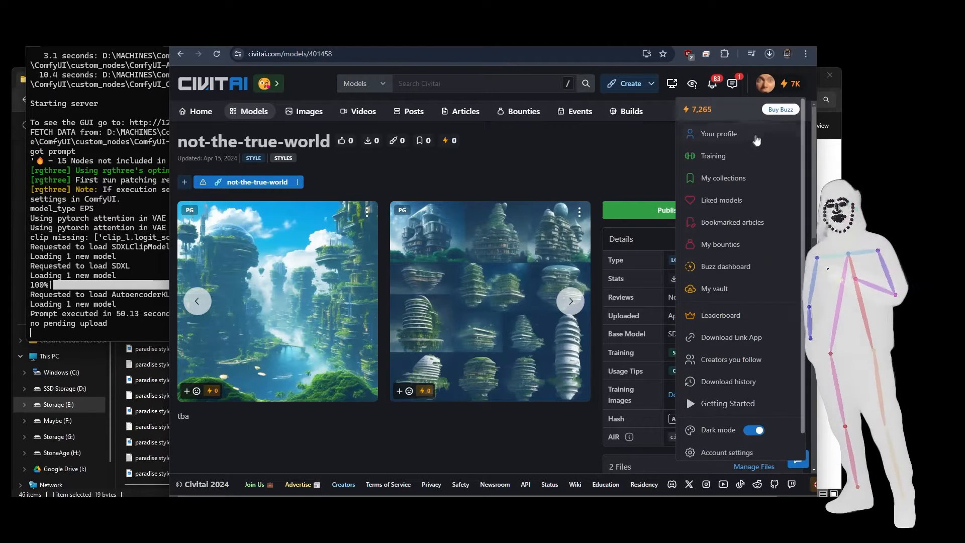
{"action": "left_click", "coordinate": [712, 157]}
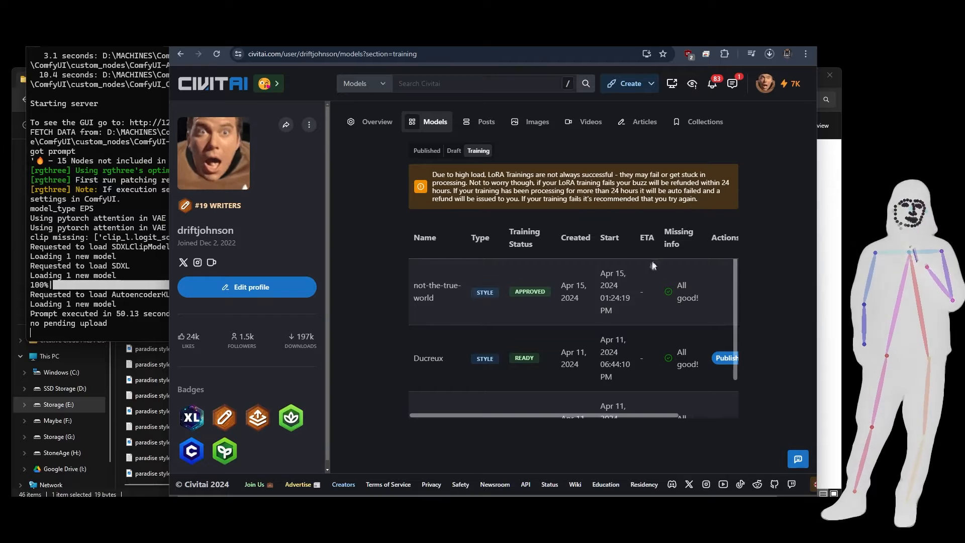
{"action": "left_click", "coordinate": [563, 306]}
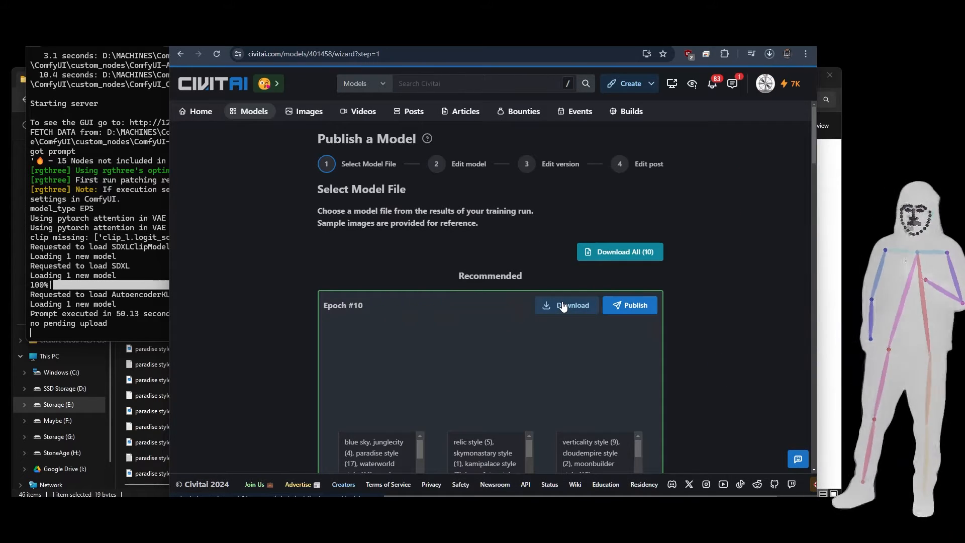
{"action": "left_click", "coordinate": [180, 54]}
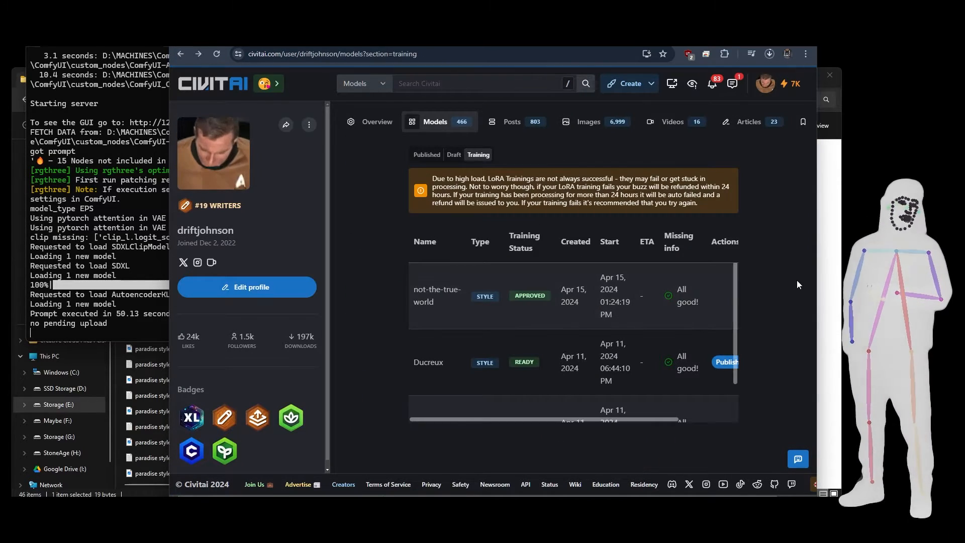
{"action": "key", "text": "F11"}
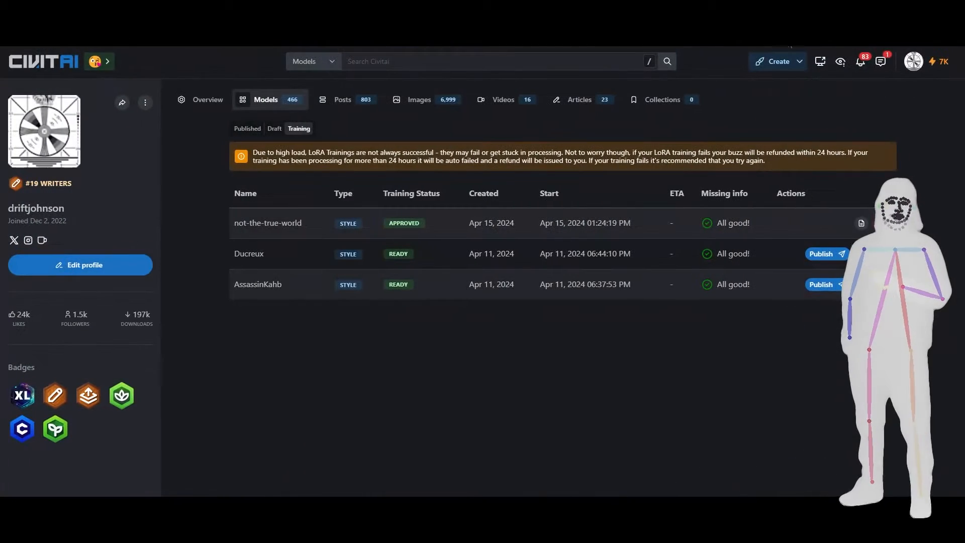
Open the training details of not-the-true-world, start another dataset download and cancel that duplicate download.
{"action": "left_click", "coordinate": [863, 224]}
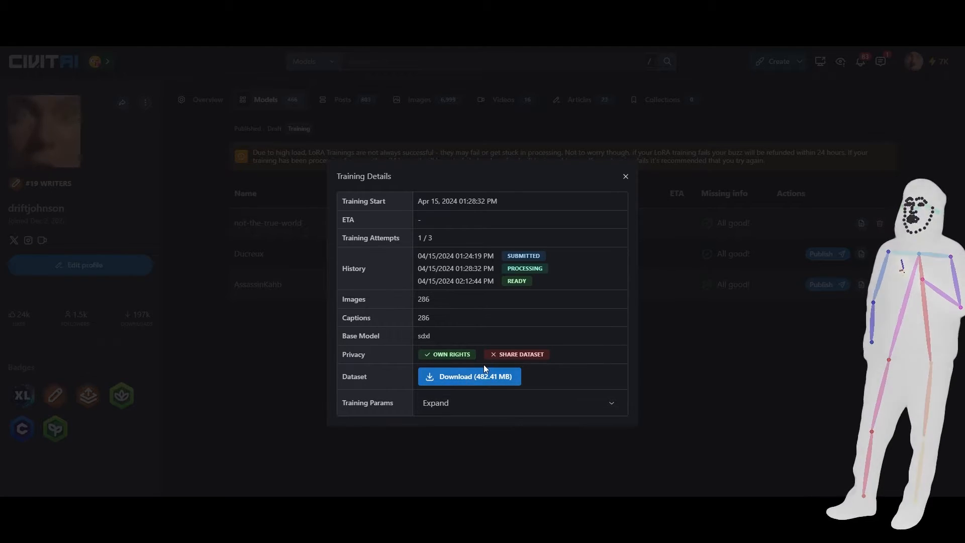
{"action": "left_click", "coordinate": [474, 379]}
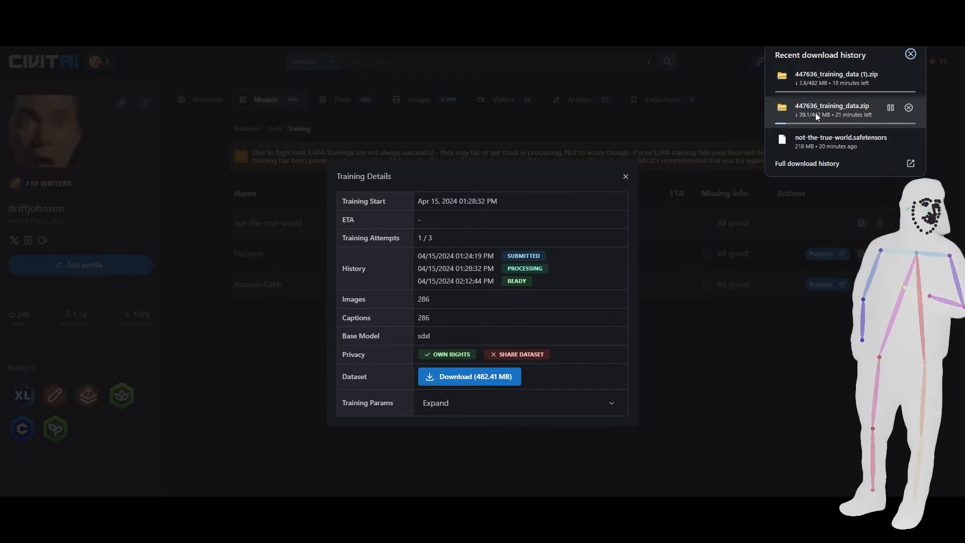
{"action": "left_click", "coordinate": [905, 75]}
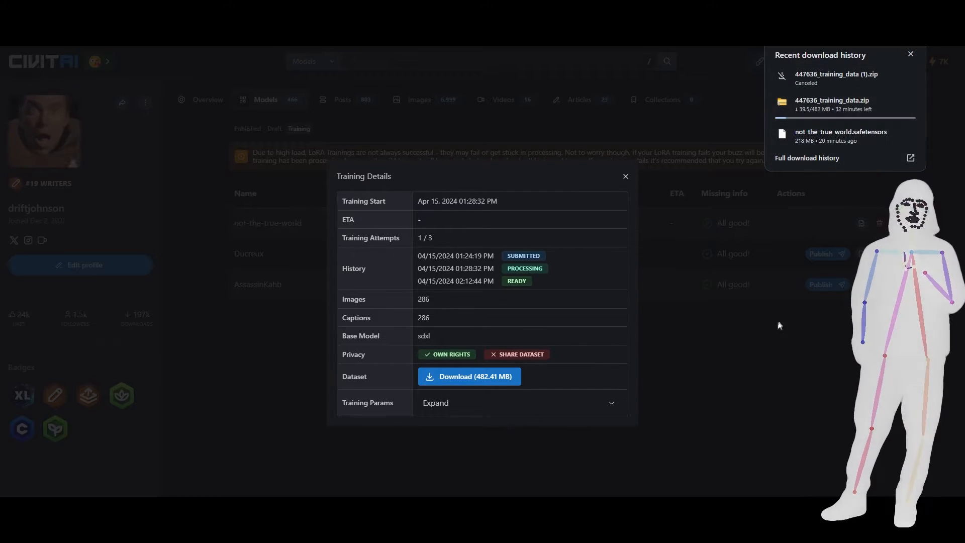
{"action": "left_click", "coordinate": [759, 378]}
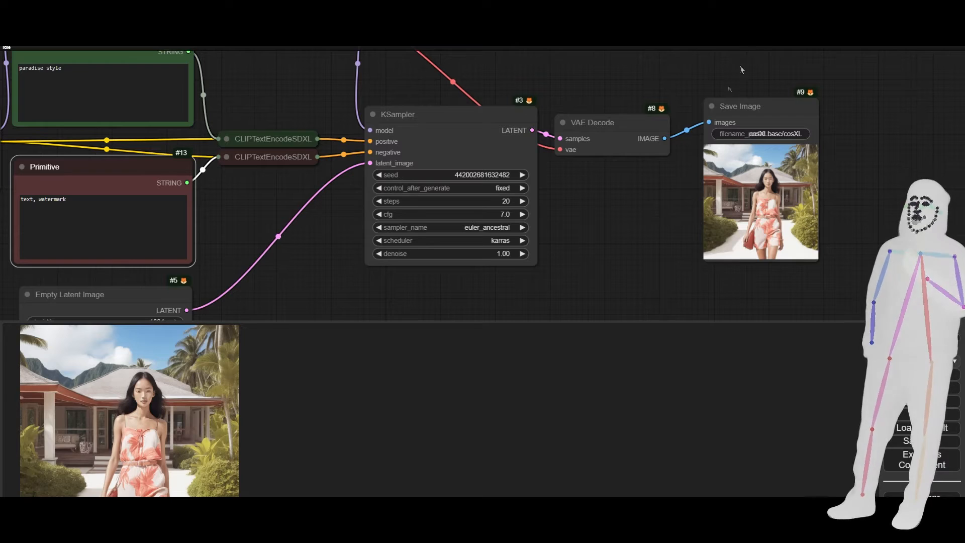
In ComfyUI, extend the positive prompt to "paradise style, depiction of architecture" and generate with the LoRA's strength_model at 0.70.
{"action": "left_click_drag", "start_coordinate": [220, 215], "coordinate": [436, 242]}
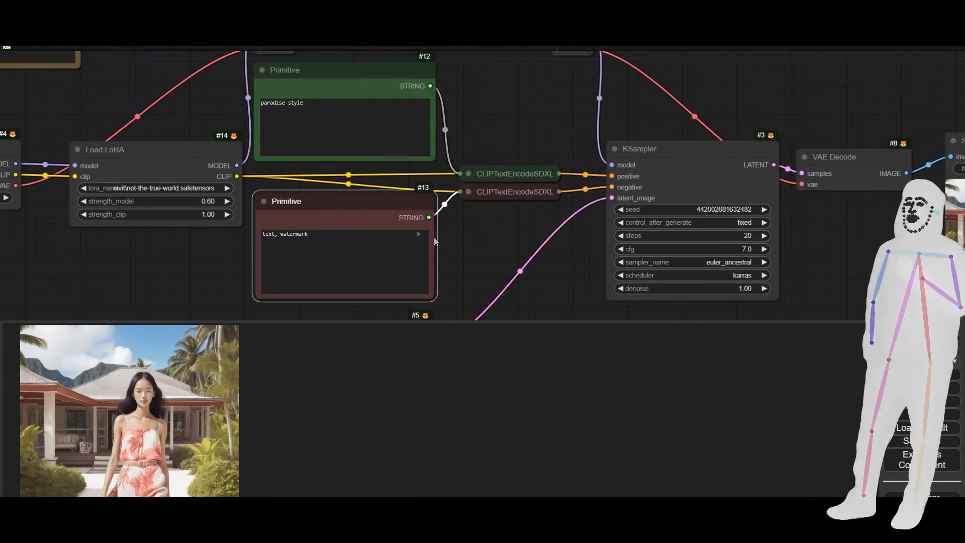
{"action": "left_click", "coordinate": [324, 106]}
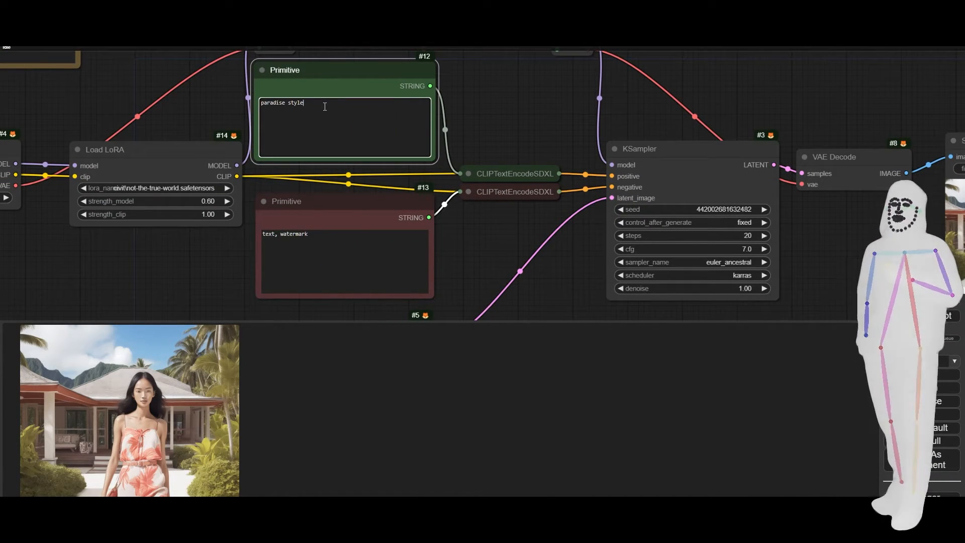
{"action": "type", "text": ", "}
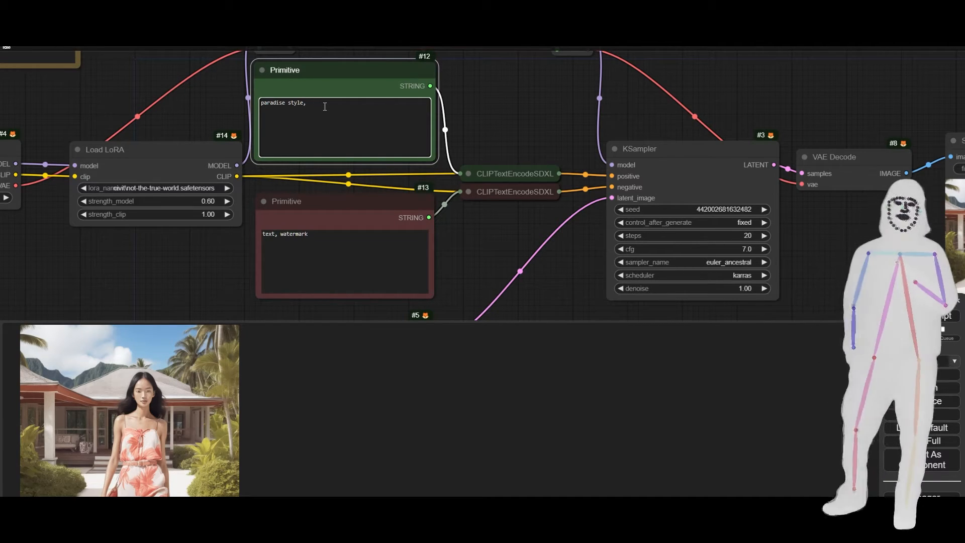
{"action": "type", "text": "depi"}
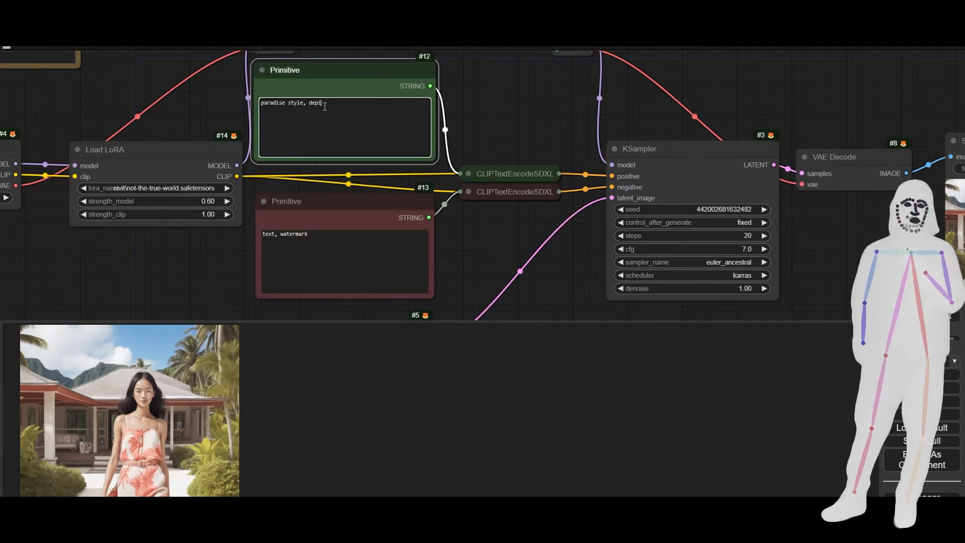
{"action": "type", "text": "ction of architecture"}
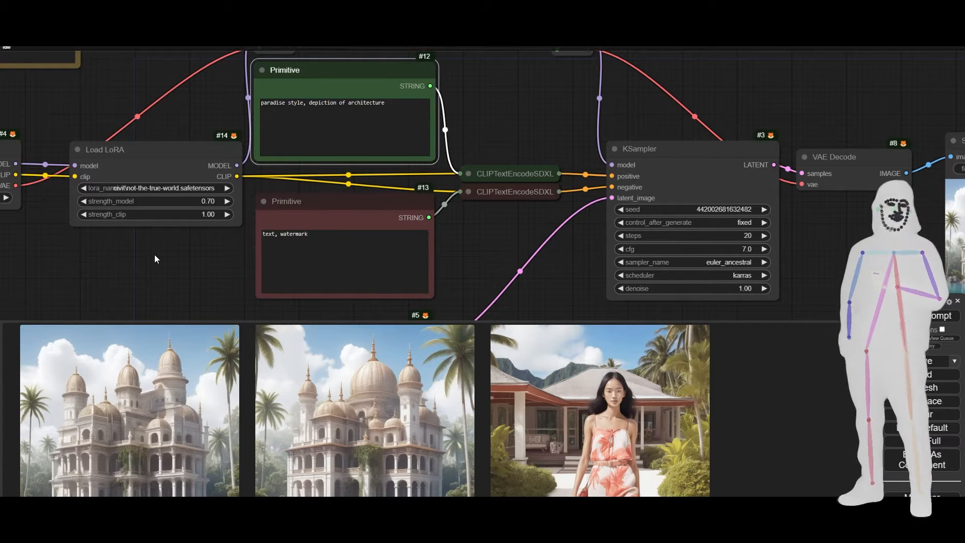
Put the trigger in parentheses so the positive prompt reads "(paradise style), depiction of architecture", and queue the prompt.
{"action": "left_click_drag", "start_coordinate": [156, 256], "coordinate": [227, 220]}
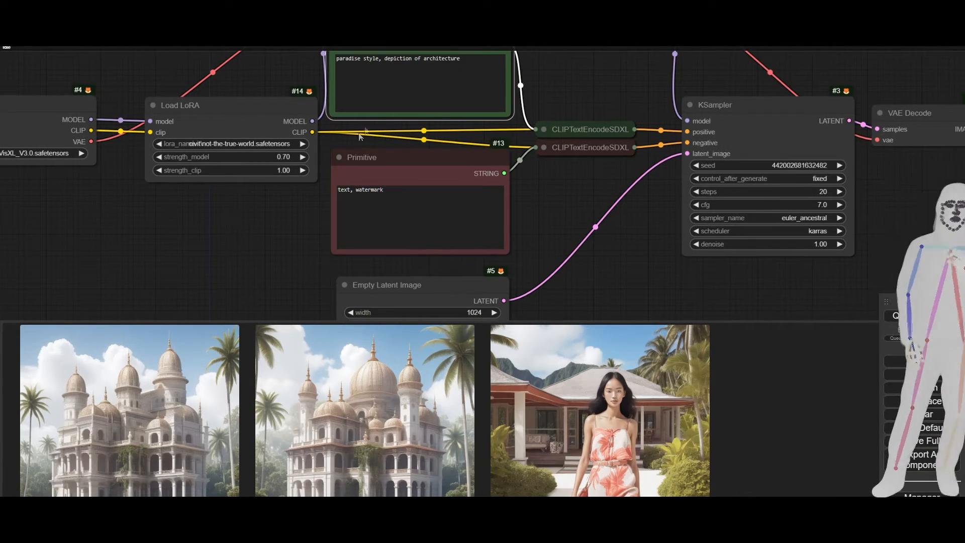
{"action": "left_click", "coordinate": [380, 58]}
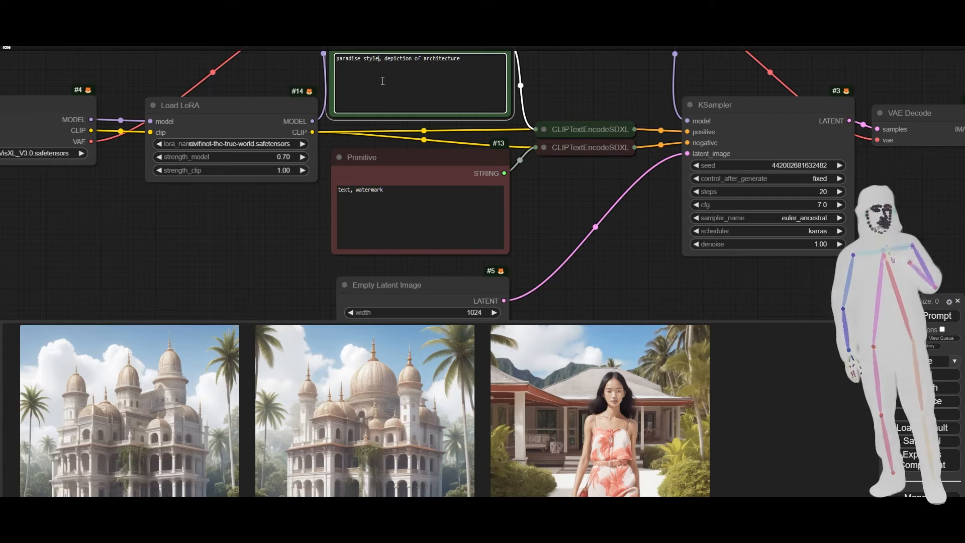
{"action": "type", "text": ")"}
{"action": "key", "text": "Home"}
{"action": "type", "text": "("}
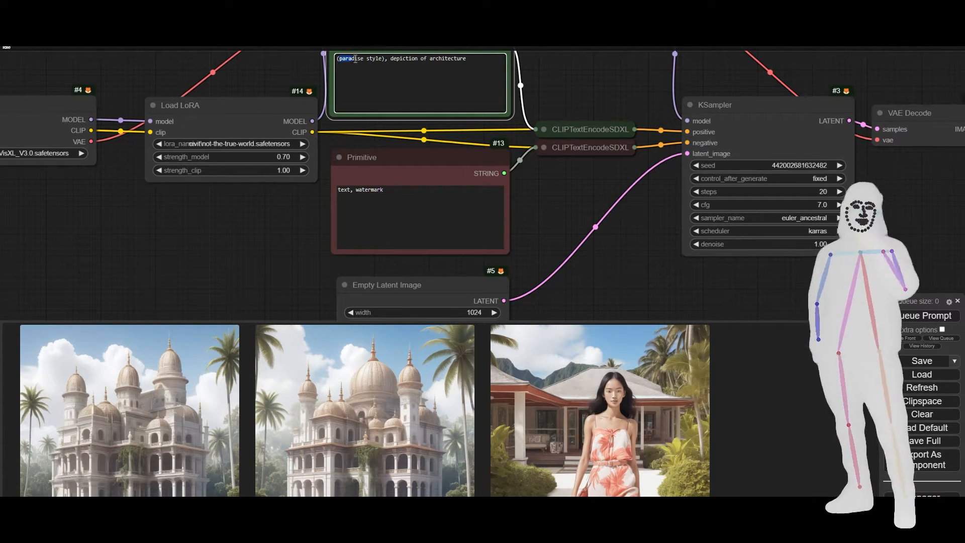
{"action": "key", "text": "ctrl+Return"}
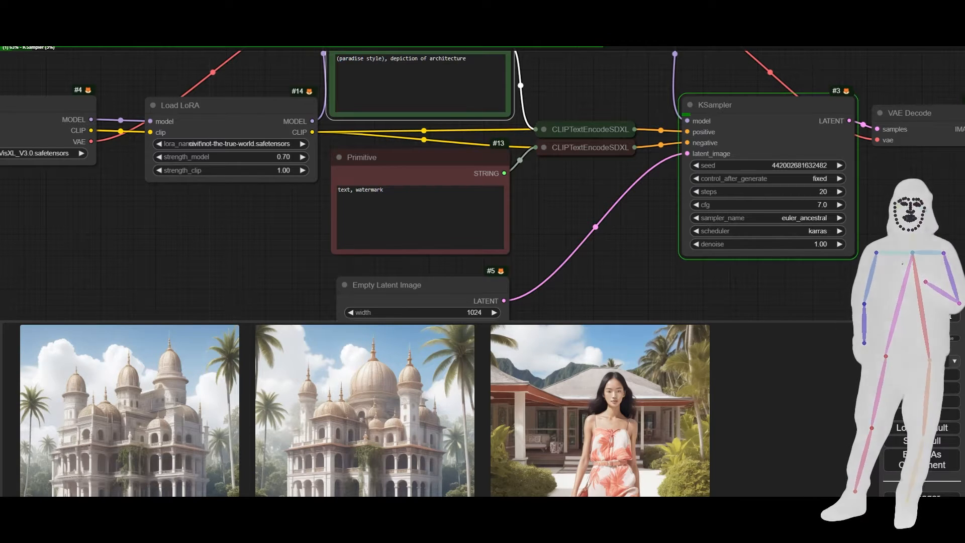
Copy "cloudrig style" from the caption file cloudrig style (2).txt, substitute it for the trigger in the positive prompt and queue the prompt.
{"action": "double_click", "coordinate": [350, 58]}
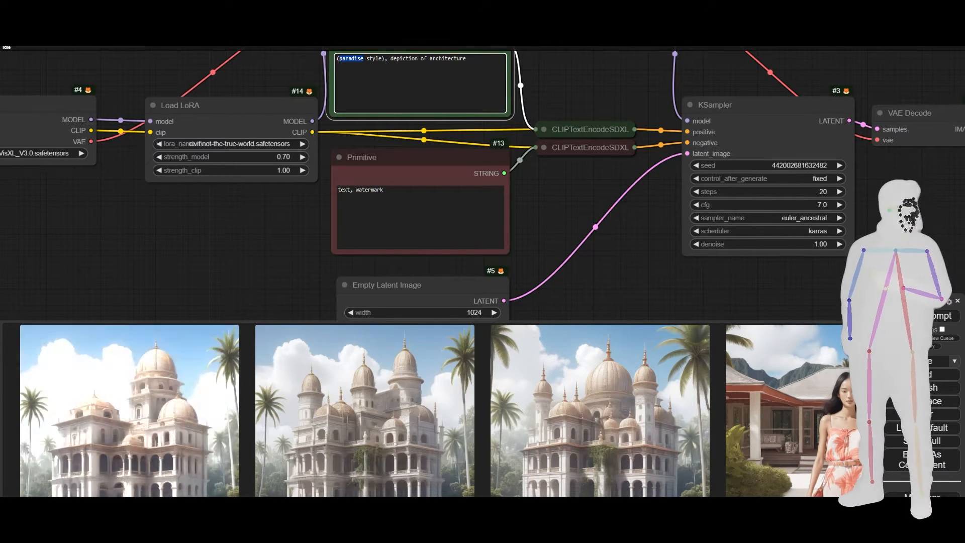
{"action": "key", "text": "alt+Tab"}
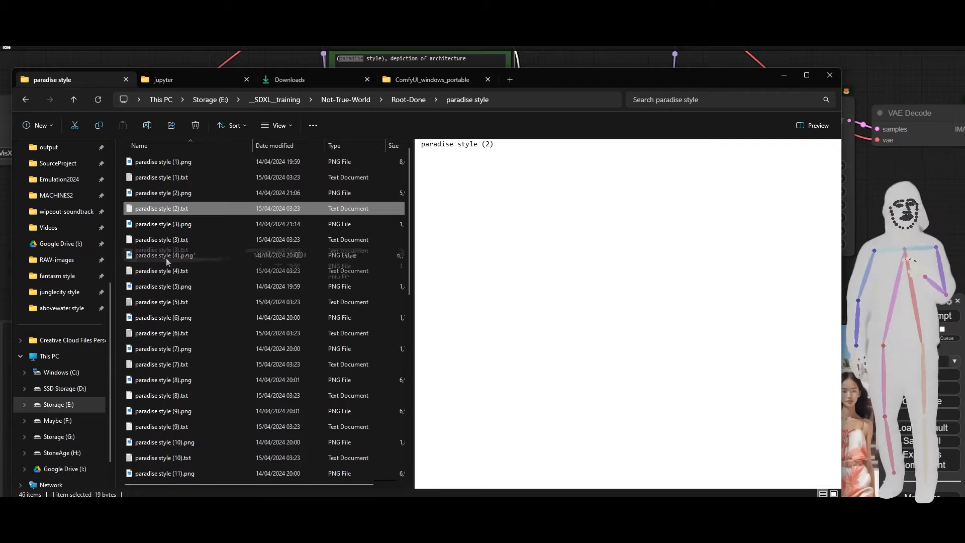
{"action": "left_click", "coordinate": [409, 100]}
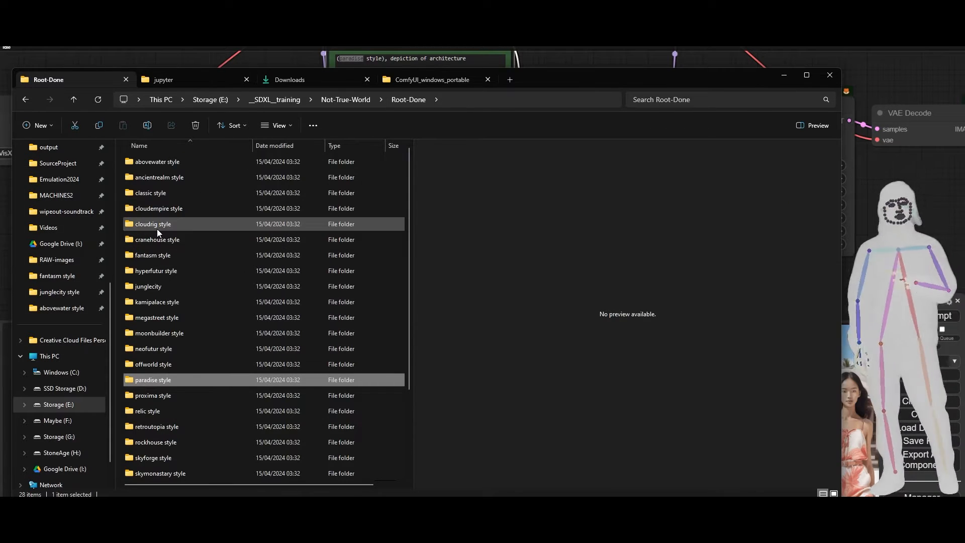
{"action": "double_click", "coordinate": [157, 228]}
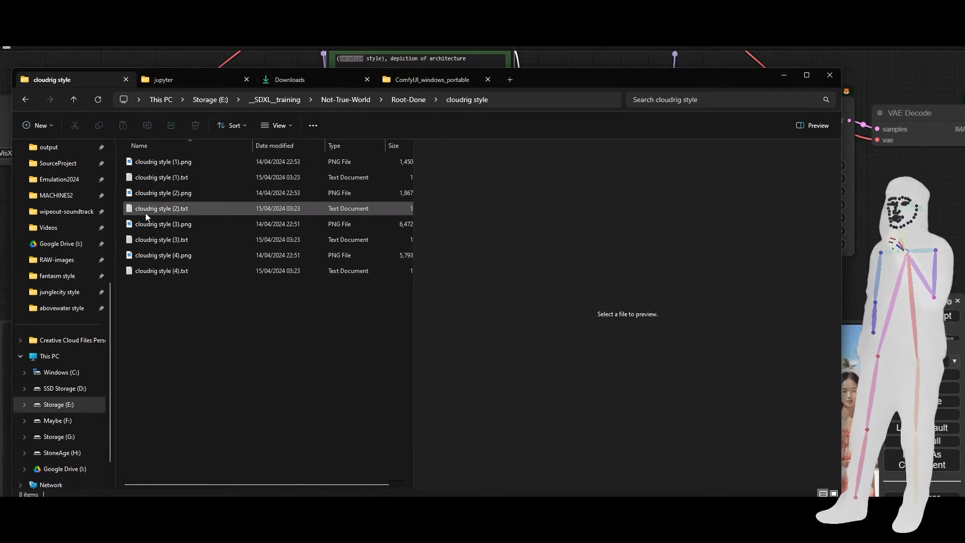
{"action": "left_click", "coordinate": [160, 207]}
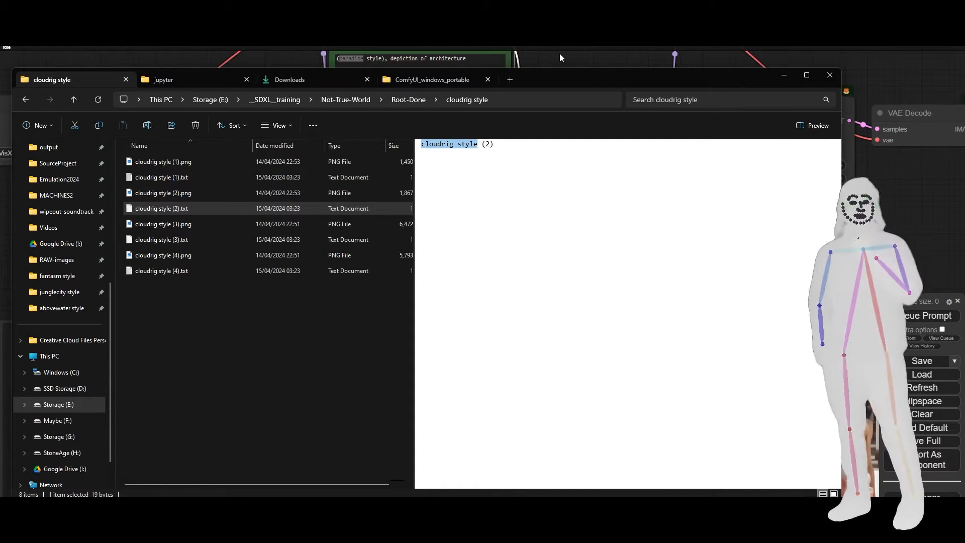
{"action": "left_click", "coordinate": [506, 63]}
{"action": "left_click", "coordinate": [381, 59]}
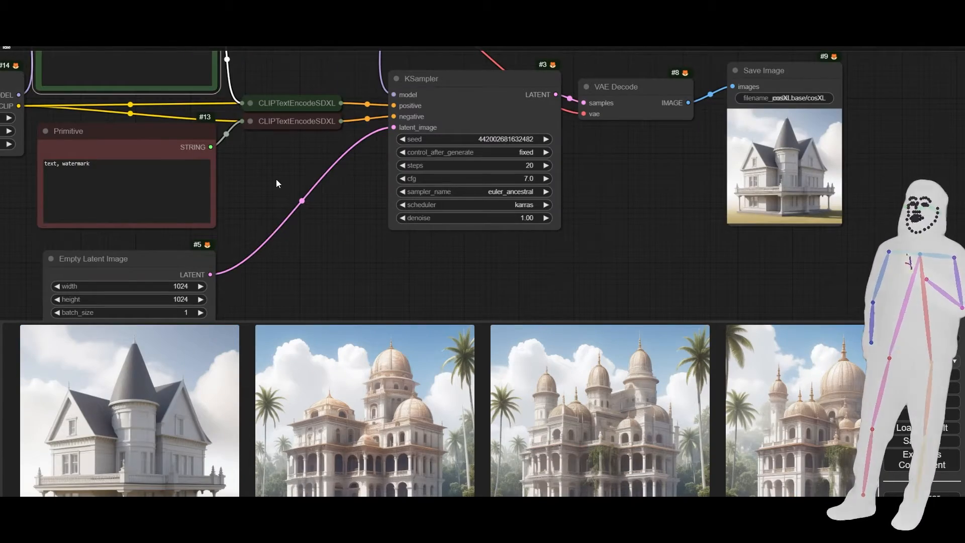
Set the Load LoRA node's strength_model to 1.00 and queue the prompt.
{"action": "left_click_drag", "start_coordinate": [276, 179], "coordinate": [596, 242]}
{"action": "left_click", "coordinate": [307, 186]}
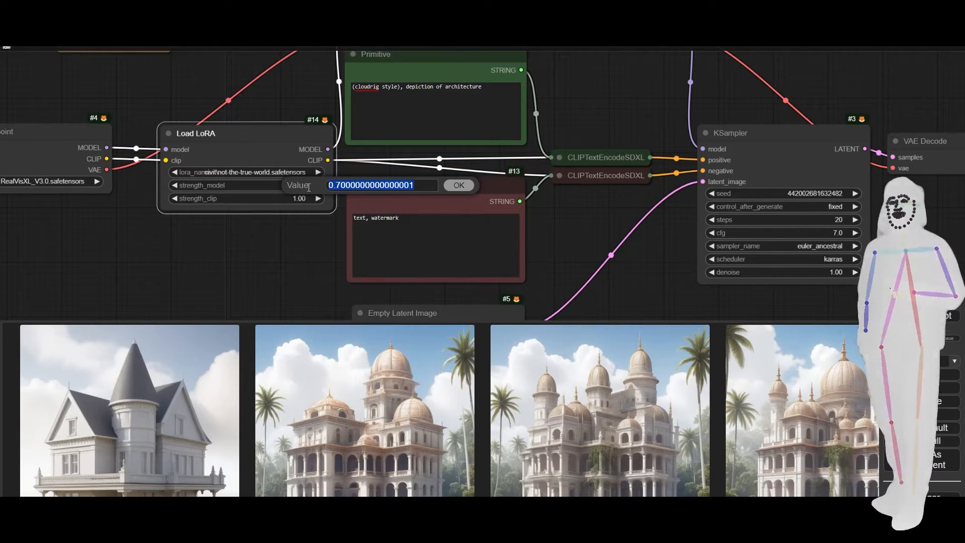
{"action": "type", "text": "1"}
{"action": "key", "text": "Return"}
{"action": "key", "text": "ctrl+Return"}
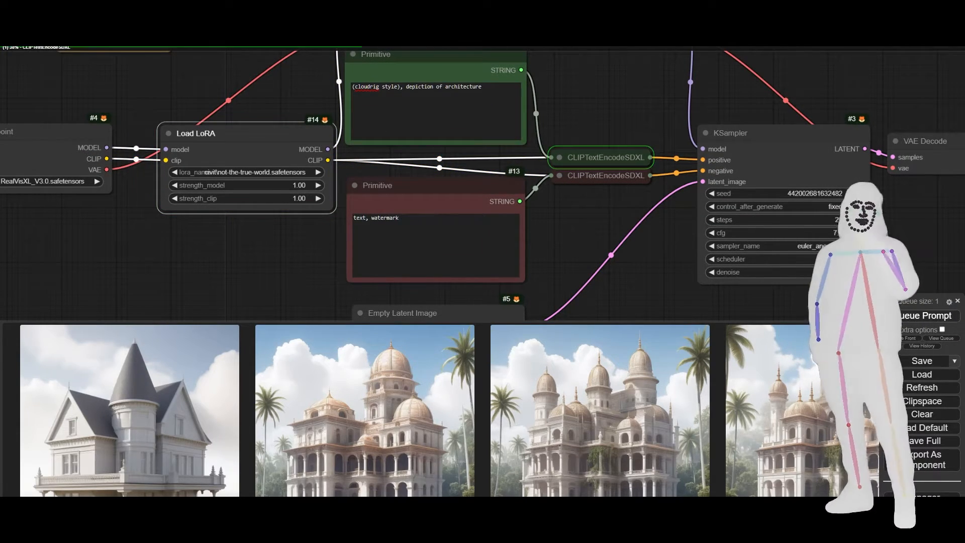
Replace the trigger in the positive prompt with "moonbuilder style", generate the image and examine it enlarged.
{"action": "left_click_drag", "start_coordinate": [416, 141], "coordinate": [347, 143]}
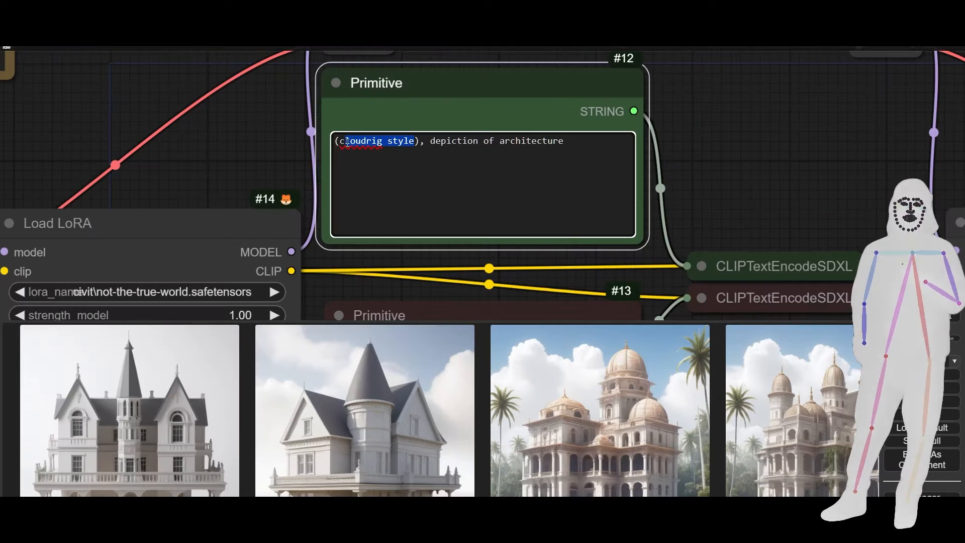
{"action": "type", "text": "moonbuilder style"}
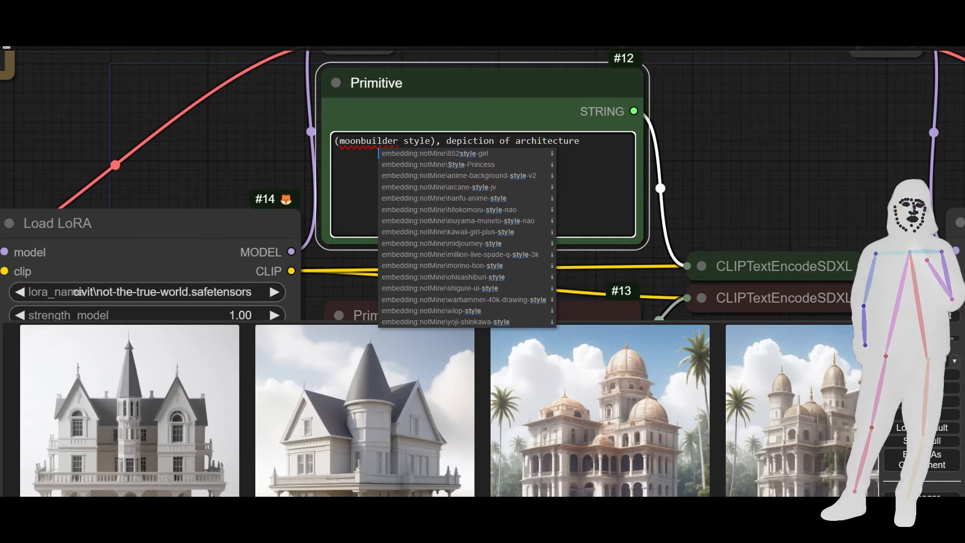
{"action": "key", "text": "ctrl+Return"}
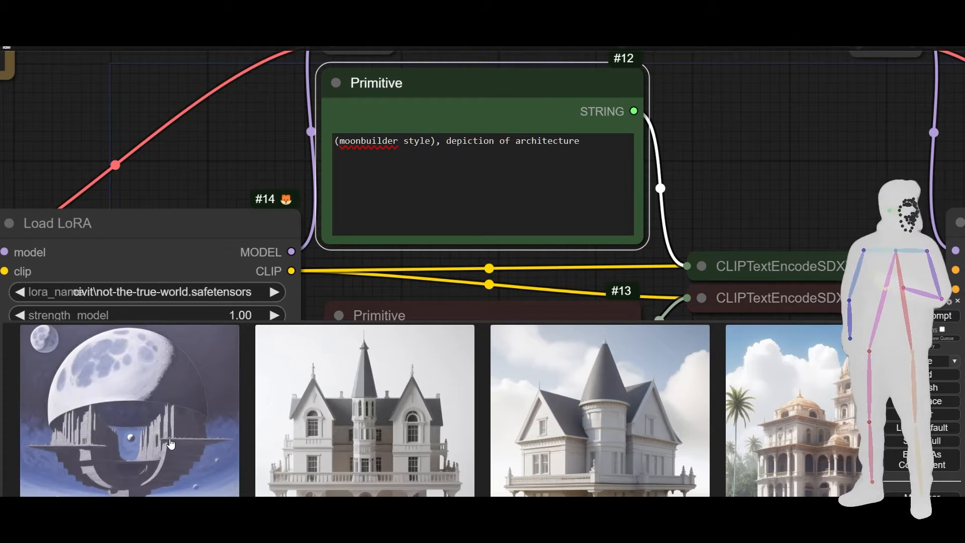
{"action": "left_click", "coordinate": [171, 443]}
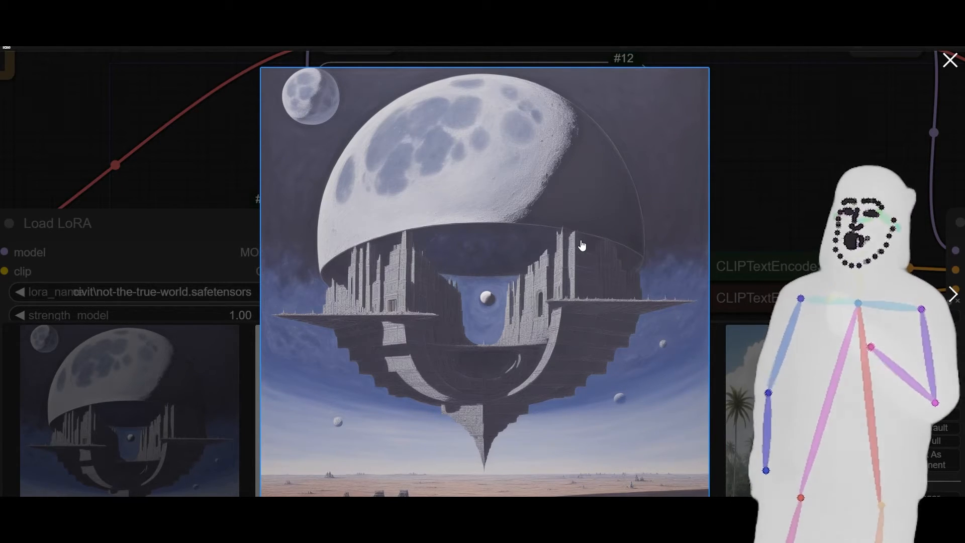
{"action": "left_click", "coordinate": [753, 214]}
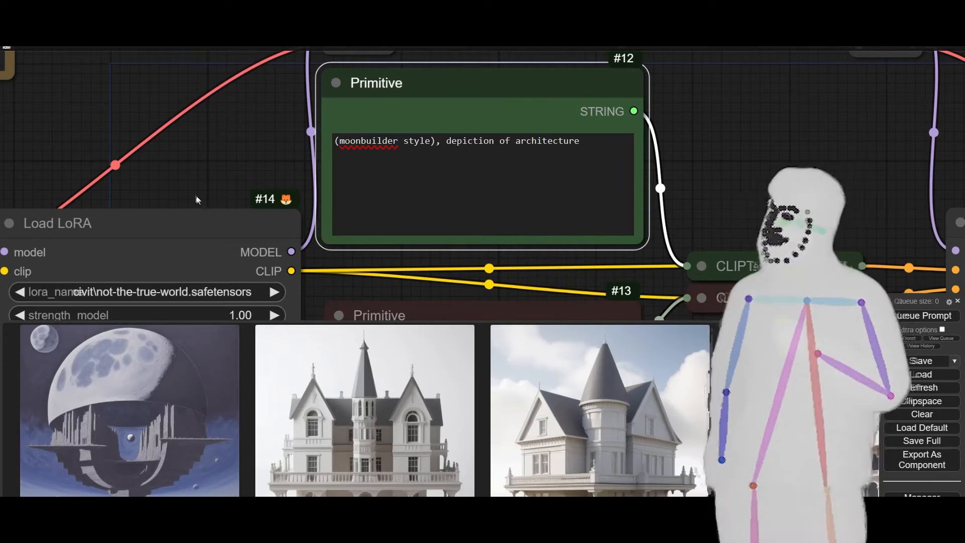
Set the Load Checkpoint node to cosxl.safetensors and queue the prompt.
{"action": "left_click_drag", "start_coordinate": [196, 199], "coordinate": [563, 138]}
{"action": "left_click", "coordinate": [91, 255]}
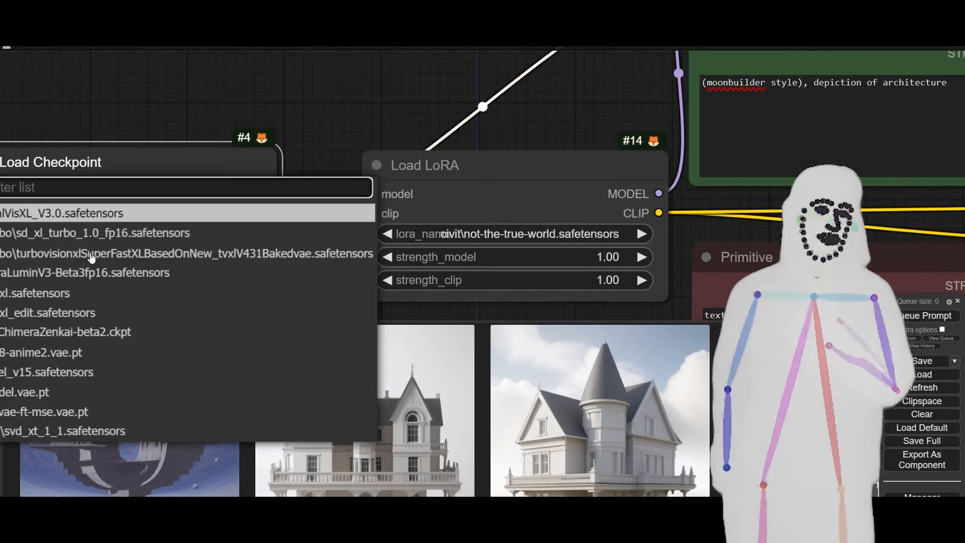
{"action": "left_click", "coordinate": [82, 293]}
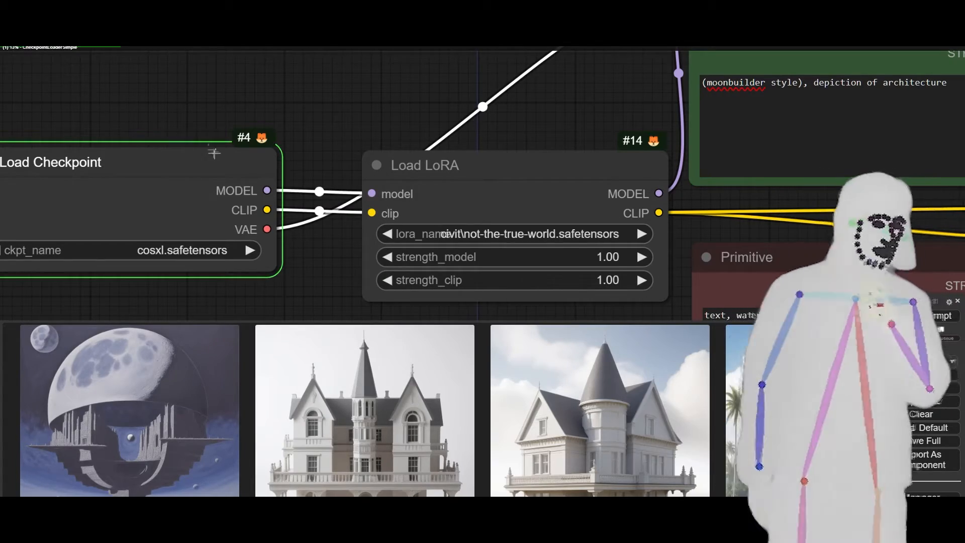
Examine the moonbuilder style image in the Save Image node alongside the KSampler settings.
{"action": "scroll", "coordinate": [88, 98], "scroll_direction": "down", "scroll_amount": 10}
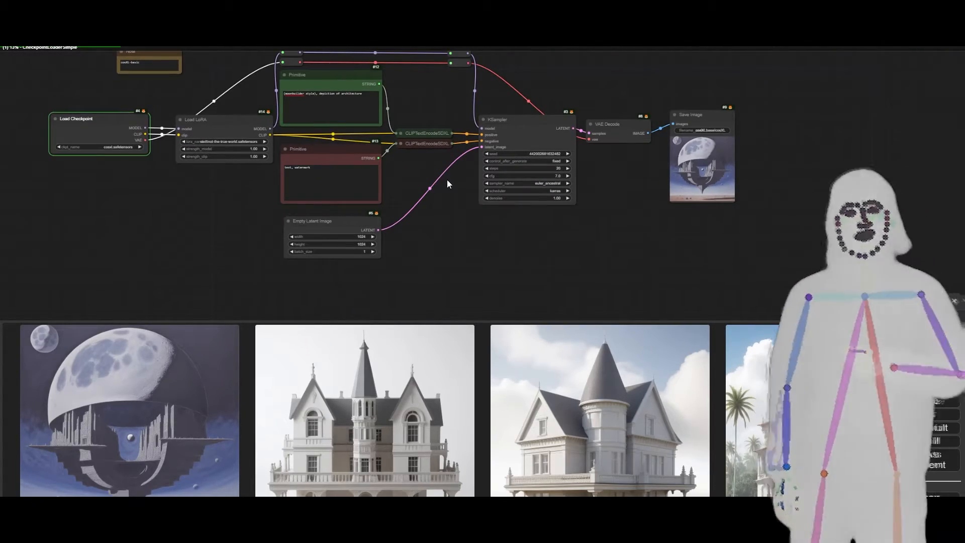
{"action": "left_click_drag", "start_coordinate": [448, 180], "coordinate": [344, 194]}
{"action": "scroll", "coordinate": [610, 178], "scroll_direction": "up", "scroll_amount": 1}
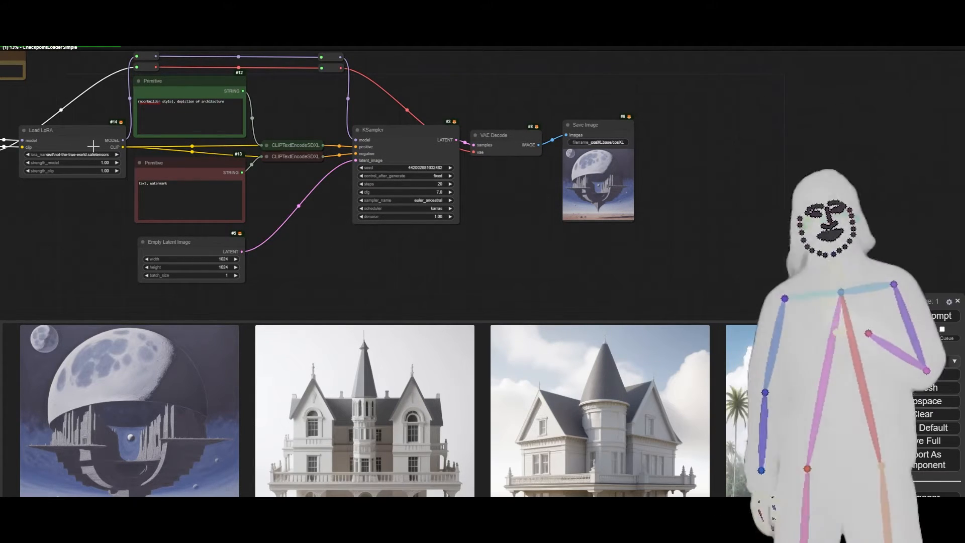
{"action": "scroll", "coordinate": [595, 176], "scroll_direction": "up", "scroll_amount": 7}
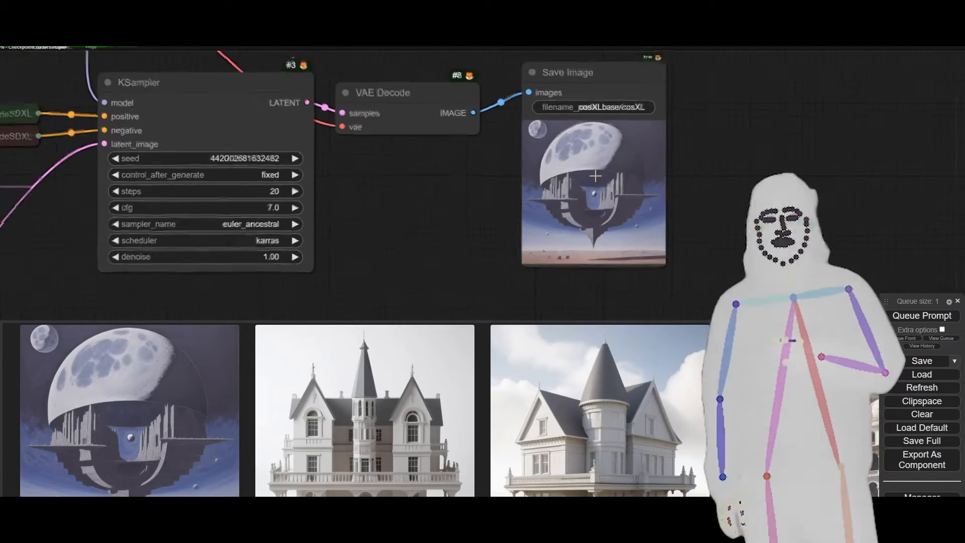
{"action": "scroll", "coordinate": [596, 176], "scroll_direction": "up", "scroll_amount": 3}
{"action": "scroll", "coordinate": [595, 176], "scroll_direction": "down", "scroll_amount": 1}
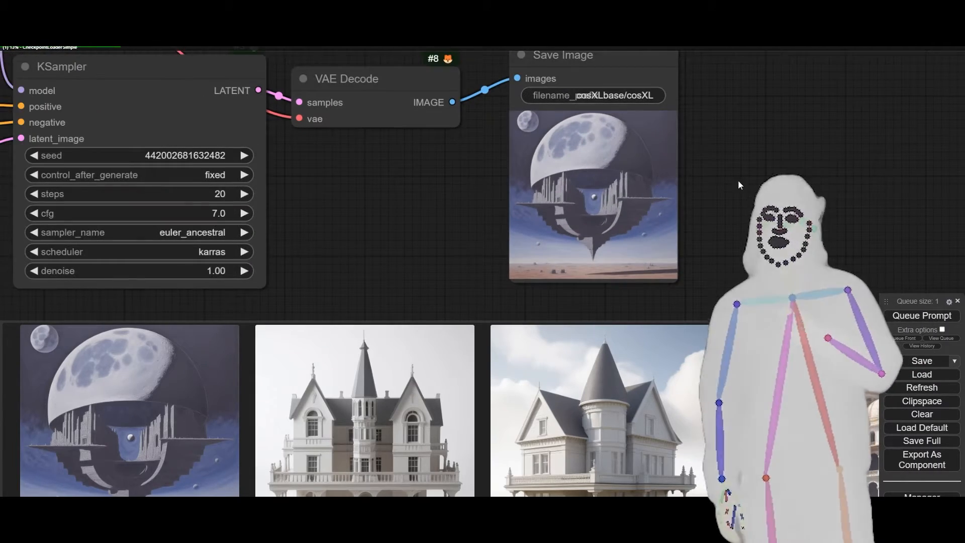
{"action": "scroll", "coordinate": [484, 215], "scroll_direction": "down", "scroll_amount": 6}
Set the Empty Latent Image node's width and height to 512 and show the prompt queue.
{"action": "left_click_drag", "start_coordinate": [138, 278], "coordinate": [323, 238]}
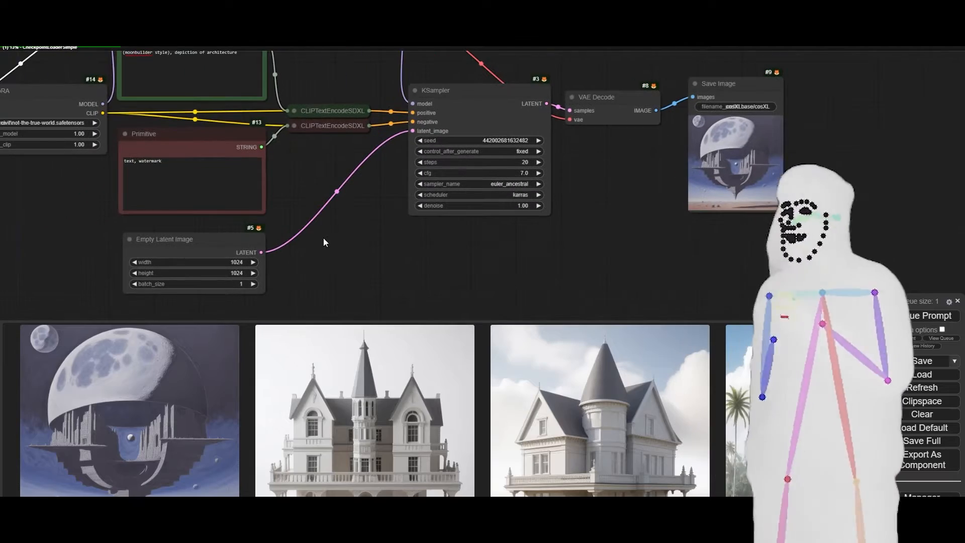
{"action": "left_click", "coordinate": [232, 262]}
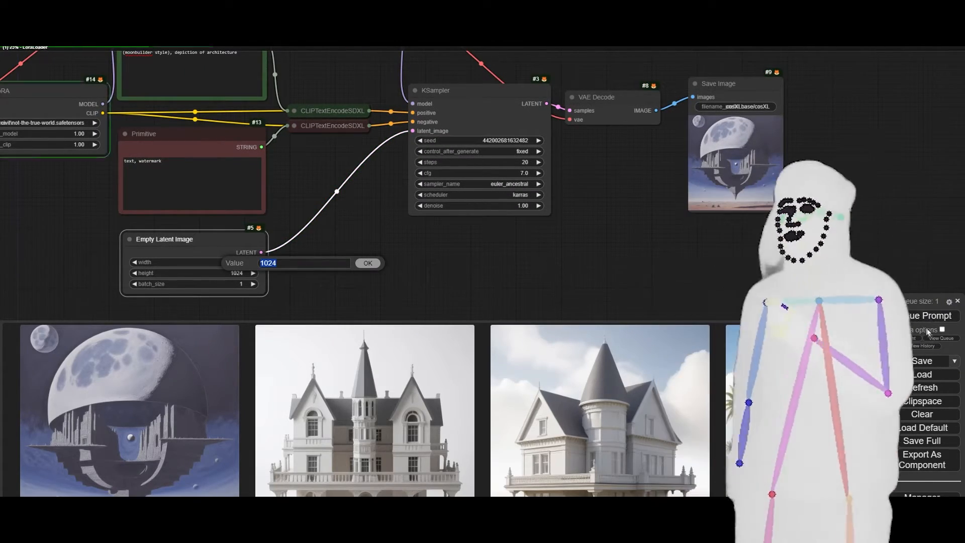
{"action": "left_click", "coordinate": [936, 338]}
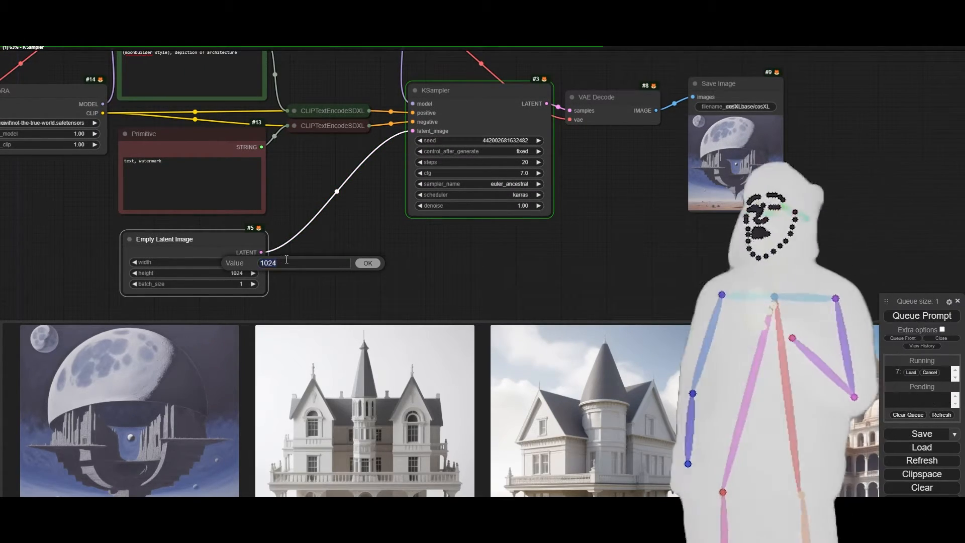
{"action": "type", "text": "512"}
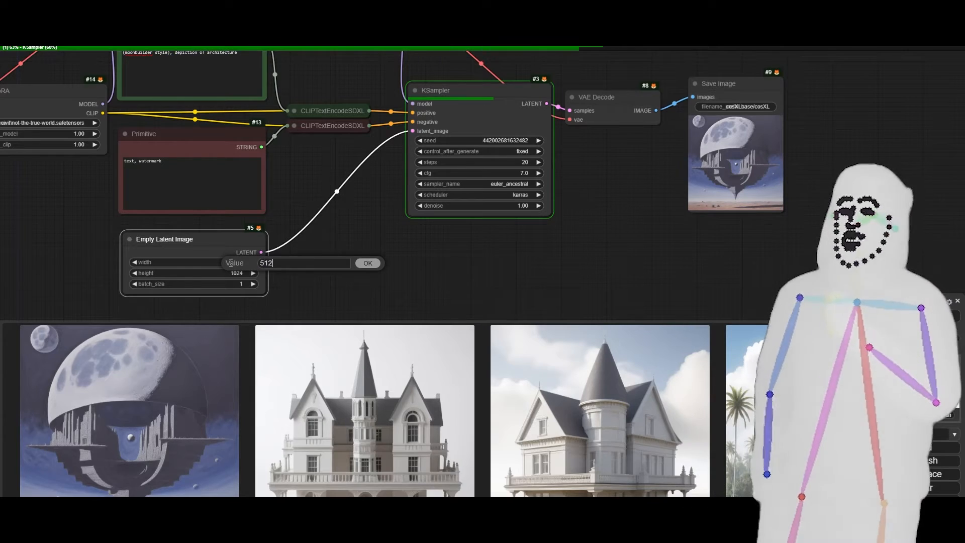
{"action": "key", "text": "Return"}
{"action": "left_click", "coordinate": [236, 273]}
{"action": "type", "text": "512"}
{"action": "key", "text": "Return"}
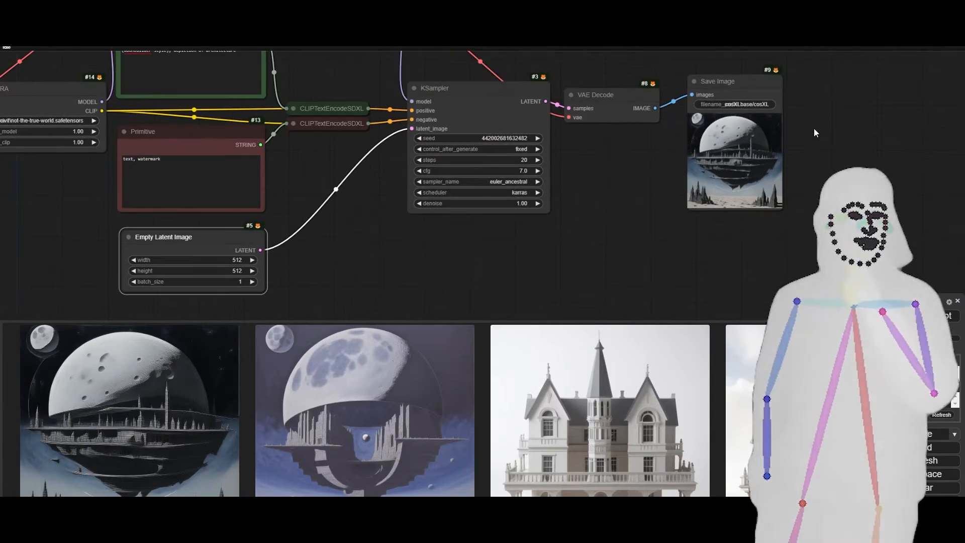
Queue the prompt at the 512 × 512 latent size and view the generated image in the Save Image node.
{"action": "scroll", "coordinate": [795, 105], "scroll_direction": "up", "scroll_amount": 8}
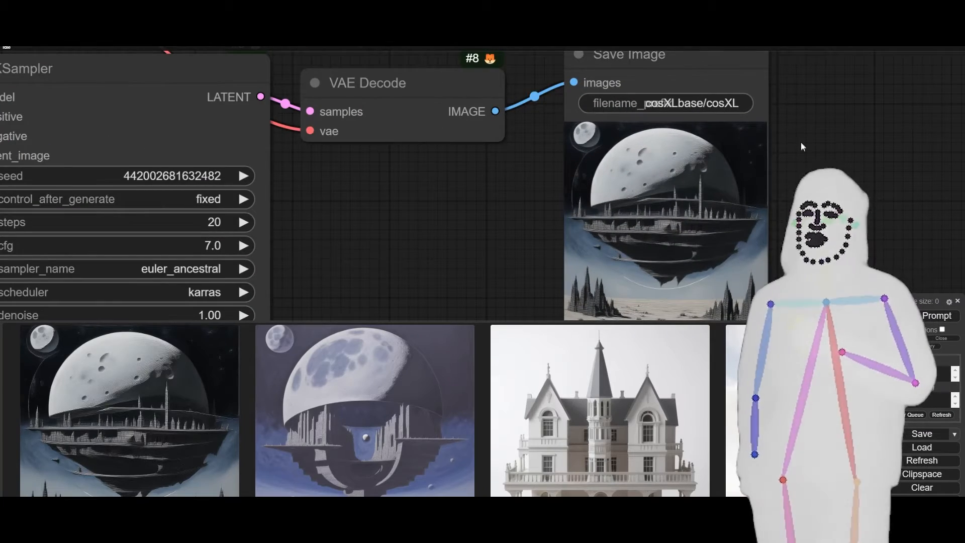
{"action": "left_click", "coordinate": [909, 318]}
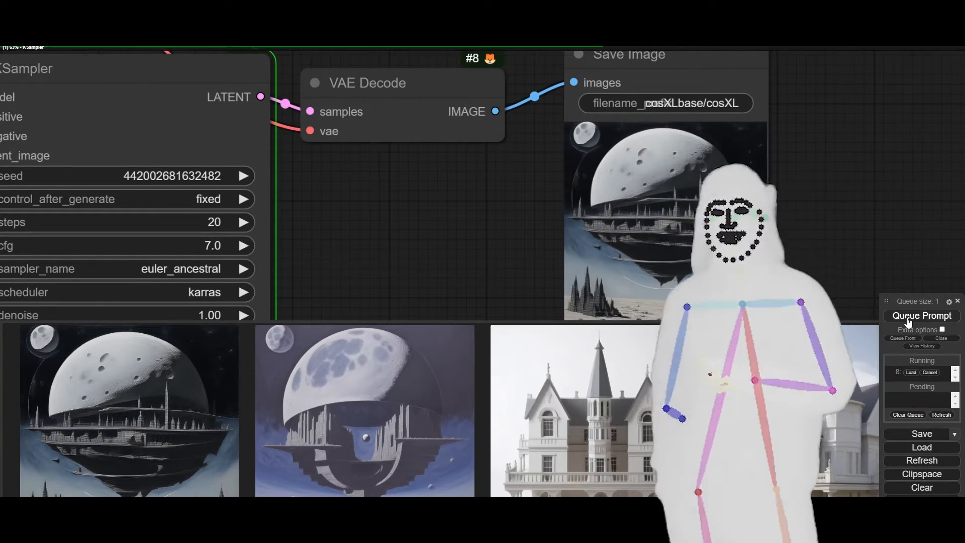
{"action": "left_click_drag", "start_coordinate": [793, 212], "coordinate": [781, 182]}
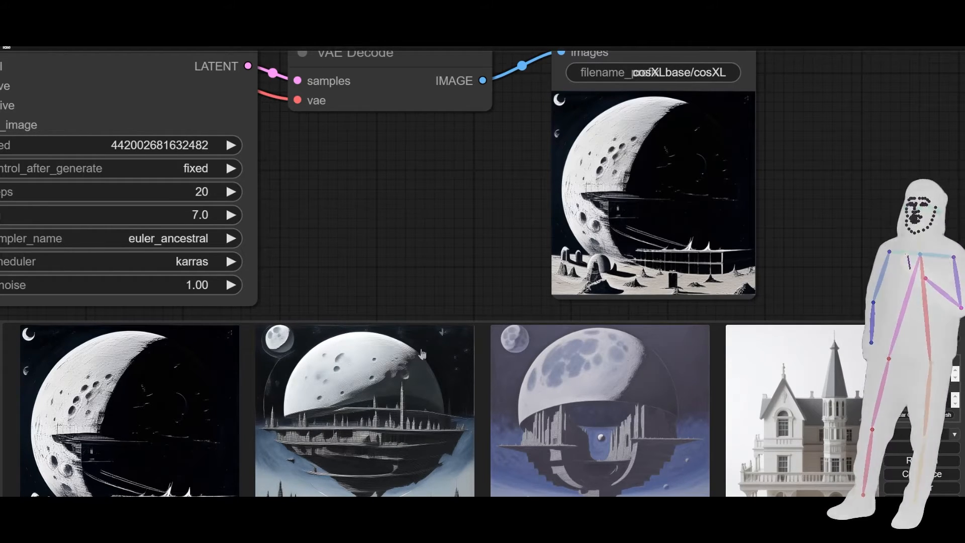
Set the Empty Latent Image node's width and height back to 1024.
{"action": "scroll", "coordinate": [830, 218], "scroll_direction": "down", "scroll_amount": 8}
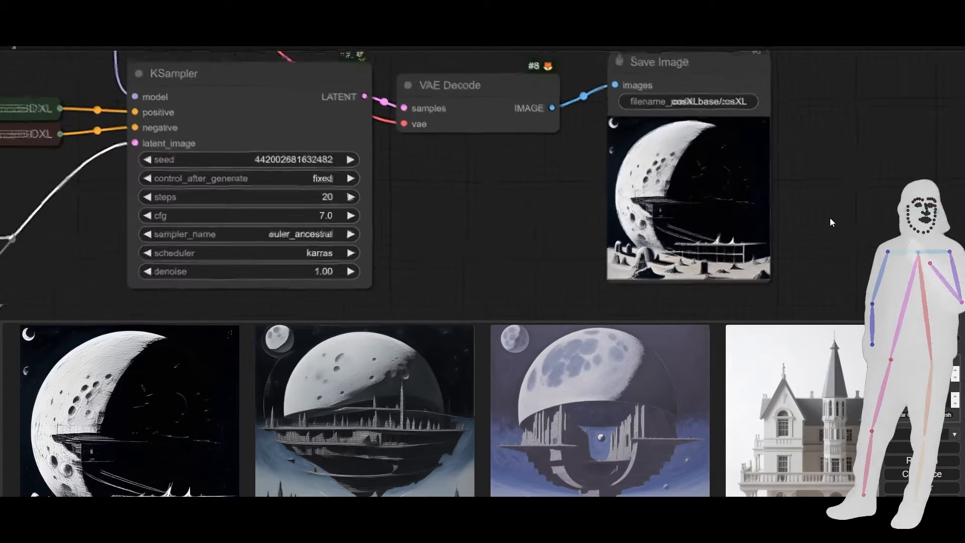
{"action": "left_click_drag", "start_coordinate": [336, 256], "coordinate": [385, 149]}
{"action": "left_click", "coordinate": [300, 243]}
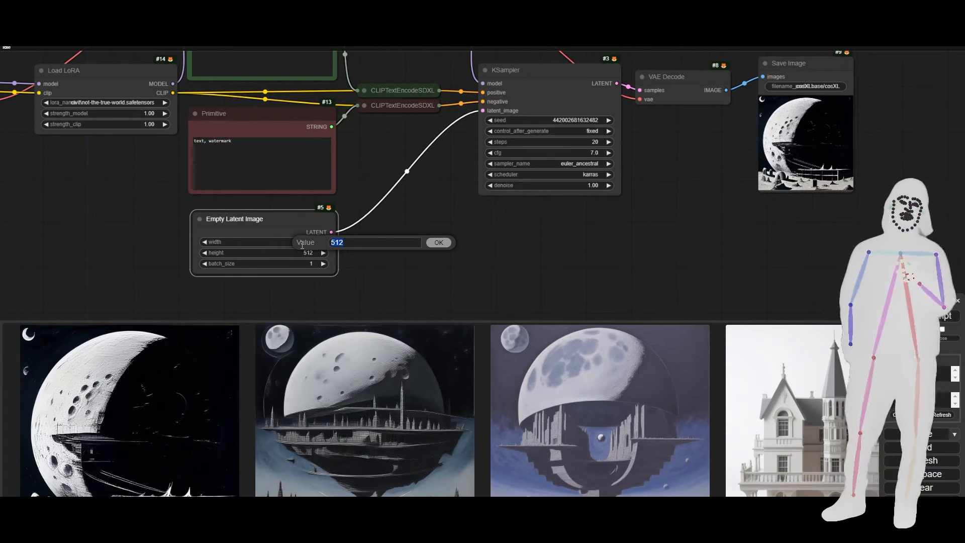
{"action": "type", "text": "1024"}
{"action": "key", "text": "Return"}
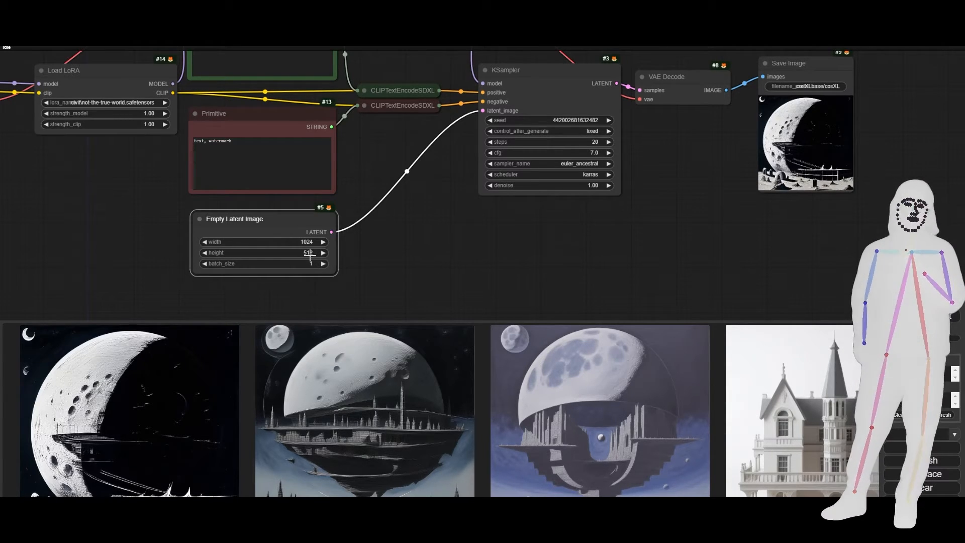
{"action": "left_click", "coordinate": [312, 252]}
{"action": "type", "text": "1024"}
{"action": "key", "text": "Return"}
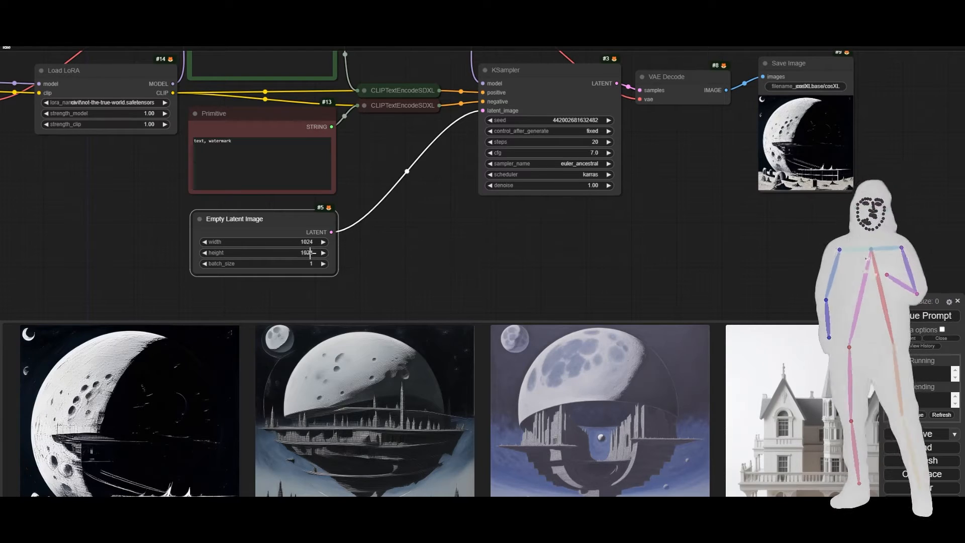
Set the Load Checkpoint node to RealVisXL_V3.0.safetensors.
{"action": "left_click_drag", "start_coordinate": [125, 171], "coordinate": [186, 131]}
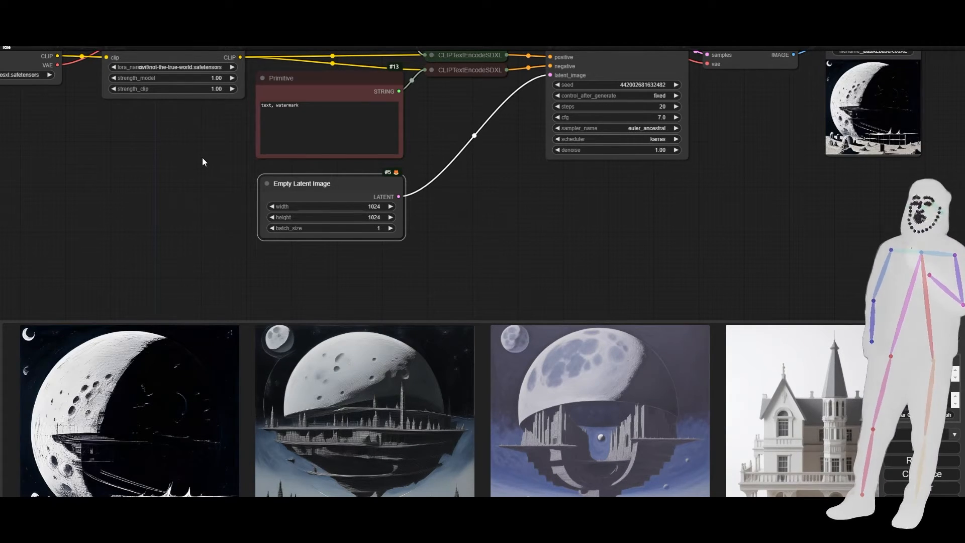
{"action": "left_click_drag", "start_coordinate": [143, 139], "coordinate": [231, 171]}
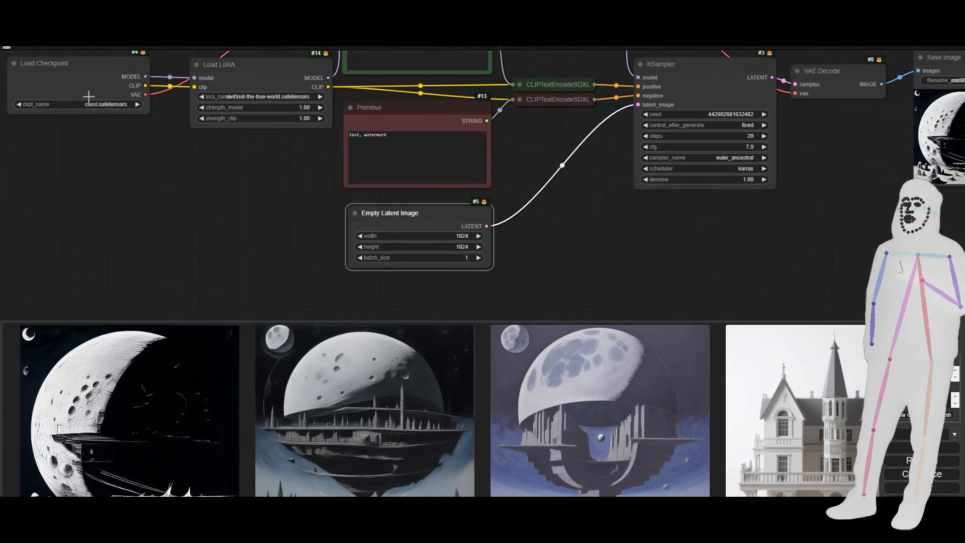
{"action": "left_click", "coordinate": [84, 104]}
{"action": "left_click", "coordinate": [103, 117]}
{"action": "left_click", "coordinate": [185, 163]}
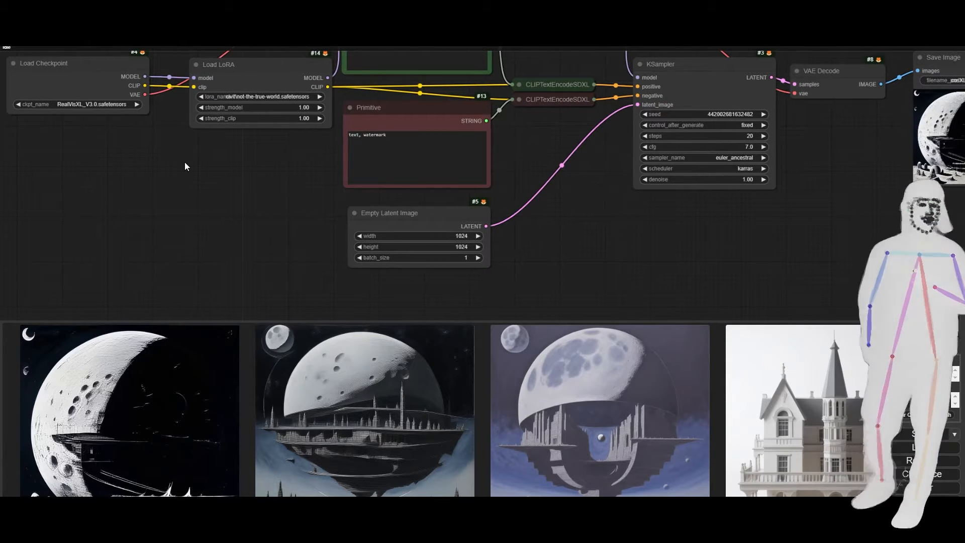
In File Explorer, open the retroutopia style folder, preview retroutopia style (4).png and copy "retroutopia style" from its caption file.
{"action": "left_click_drag", "start_coordinate": [578, 222], "coordinate": [564, 299]}
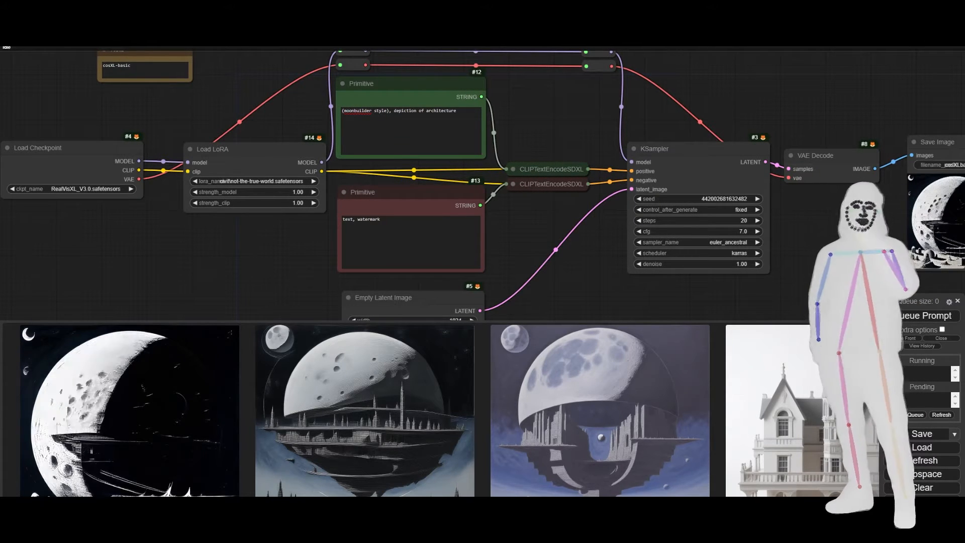
{"action": "key", "text": "alt+Tab"}
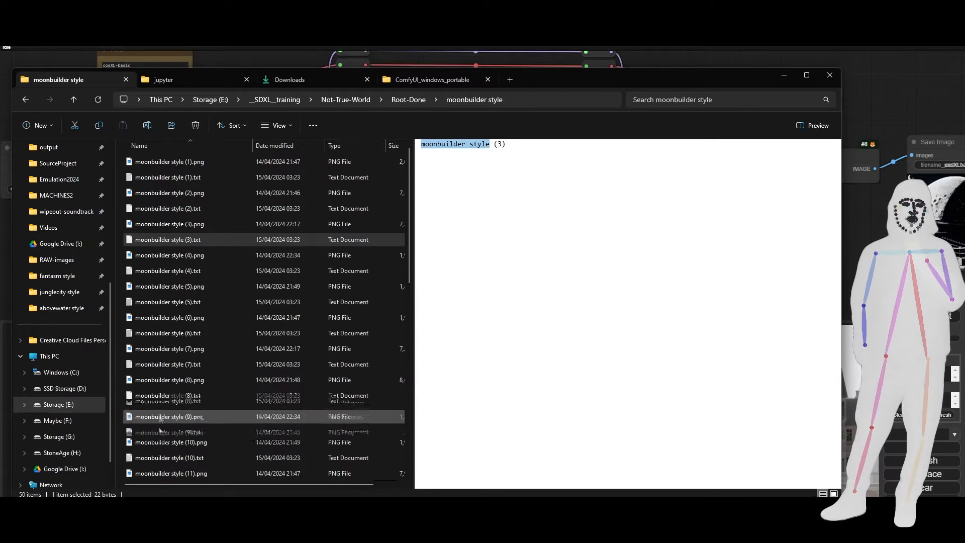
{"action": "left_click", "coordinate": [405, 100]}
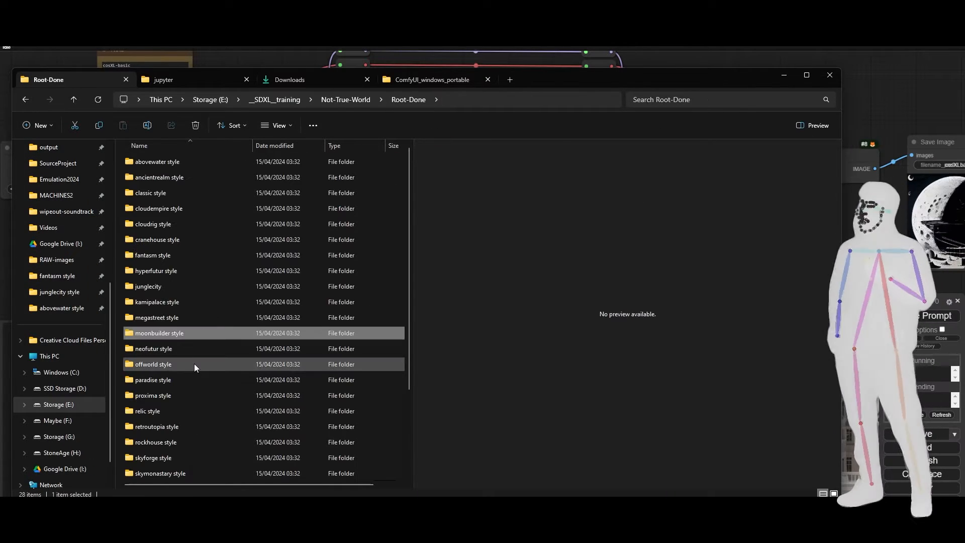
{"action": "double_click", "coordinate": [153, 429]}
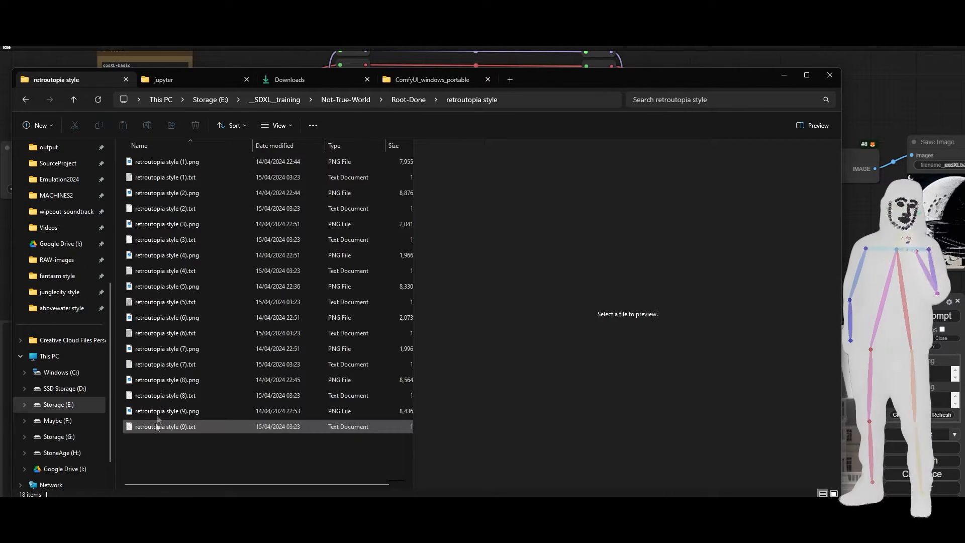
{"action": "left_click", "coordinate": [158, 255]}
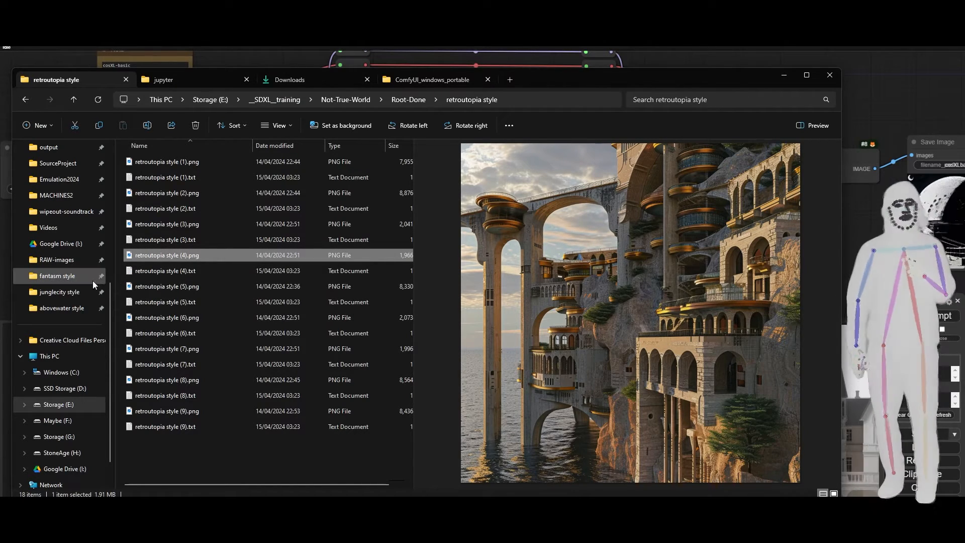
{"action": "left_click", "coordinate": [151, 271]}
{"action": "left_click_drag", "start_coordinate": [486, 144], "coordinate": [477, 145]}
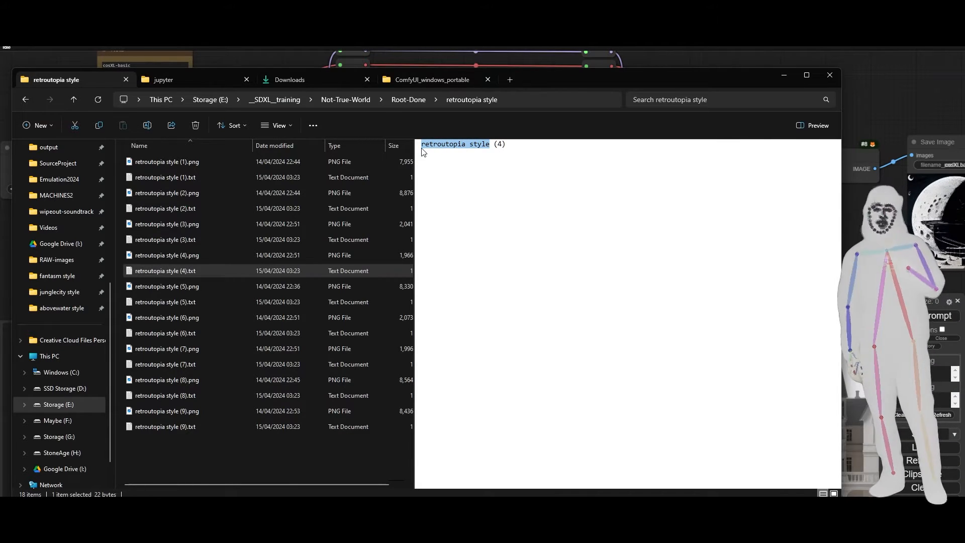
Replace the positive prompt's trigger with "retroutopia style", append "ocean", then generate the image and examine it enlarged.
{"action": "left_click", "coordinate": [703, 60]}
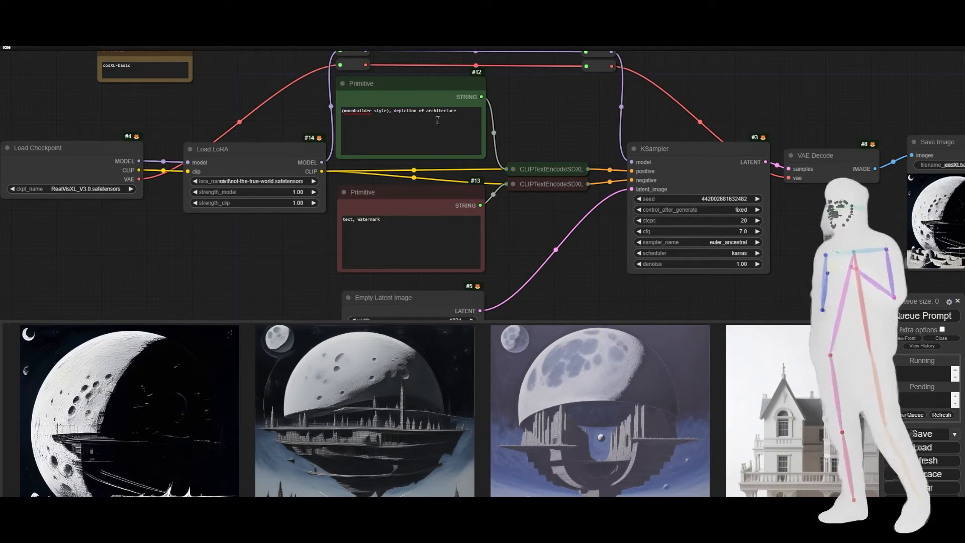
{"action": "double_click", "coordinate": [387, 111]}
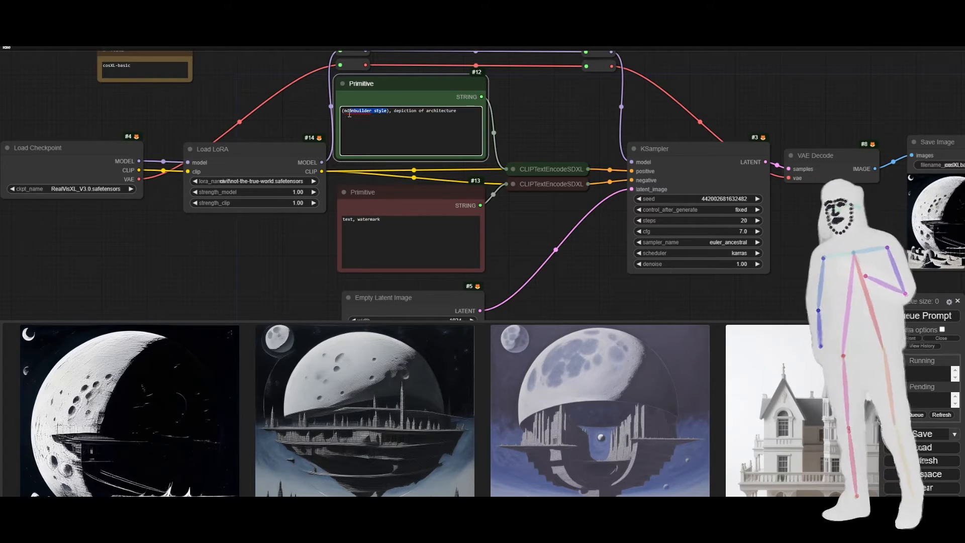
{"action": "type", "text": "retroutopia style"}
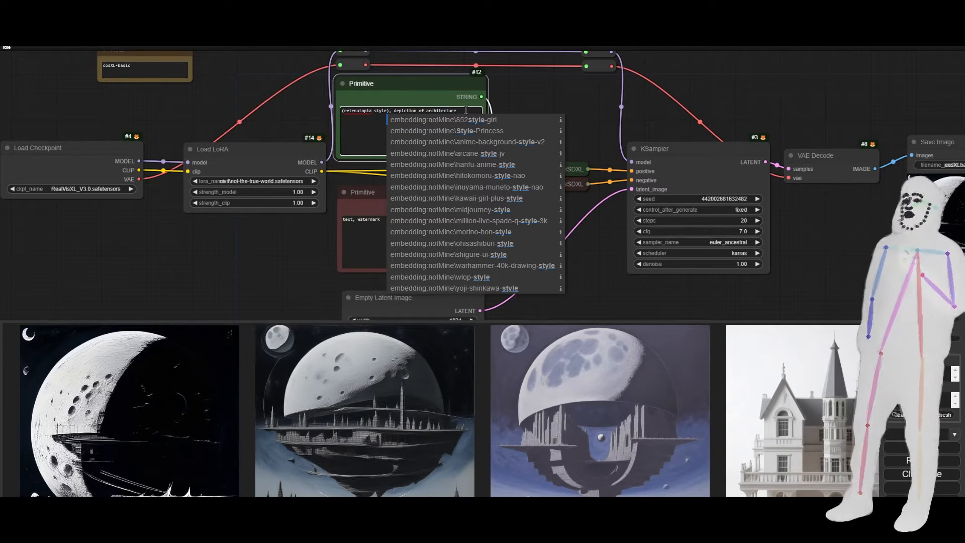
{"action": "left_click", "coordinate": [468, 111]}
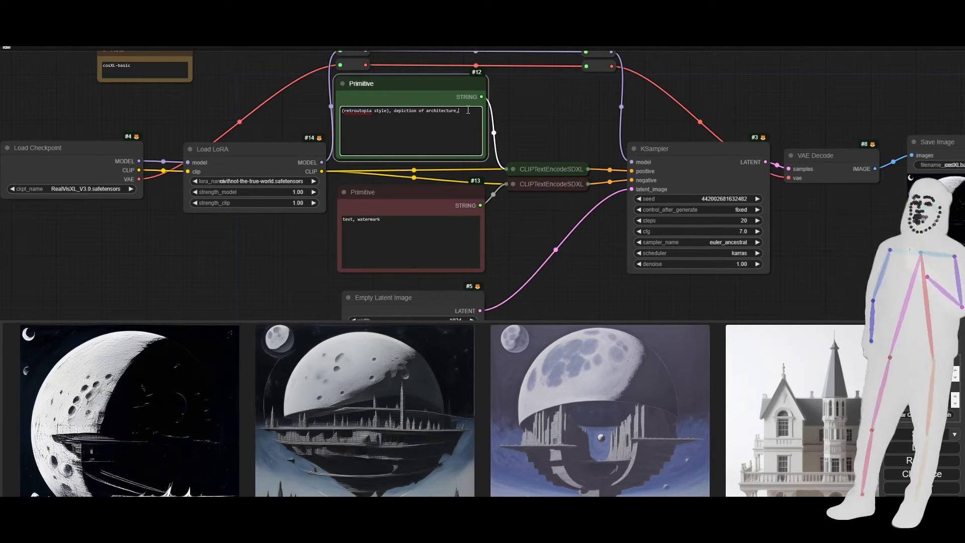
{"action": "type", "text": "ocean"}
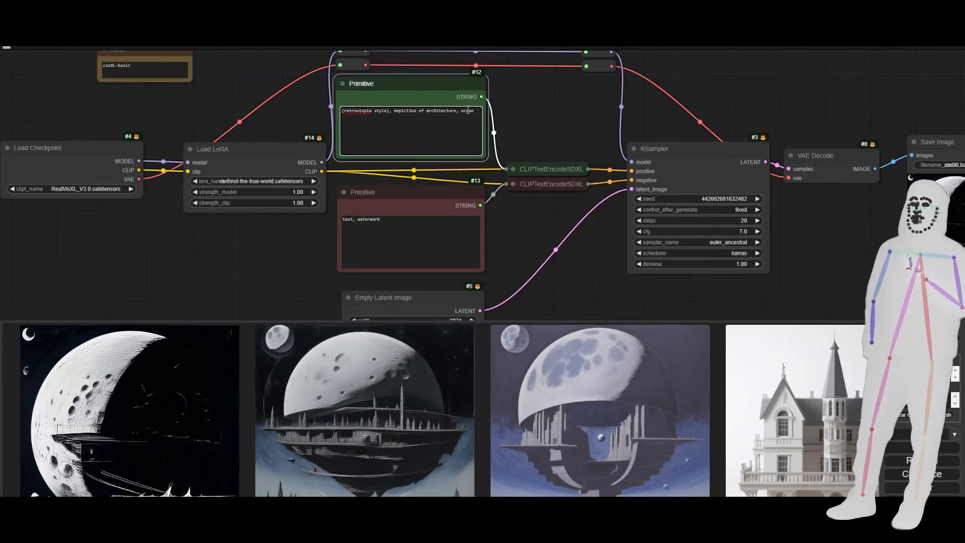
{"action": "key", "text": "ctrl+Return"}
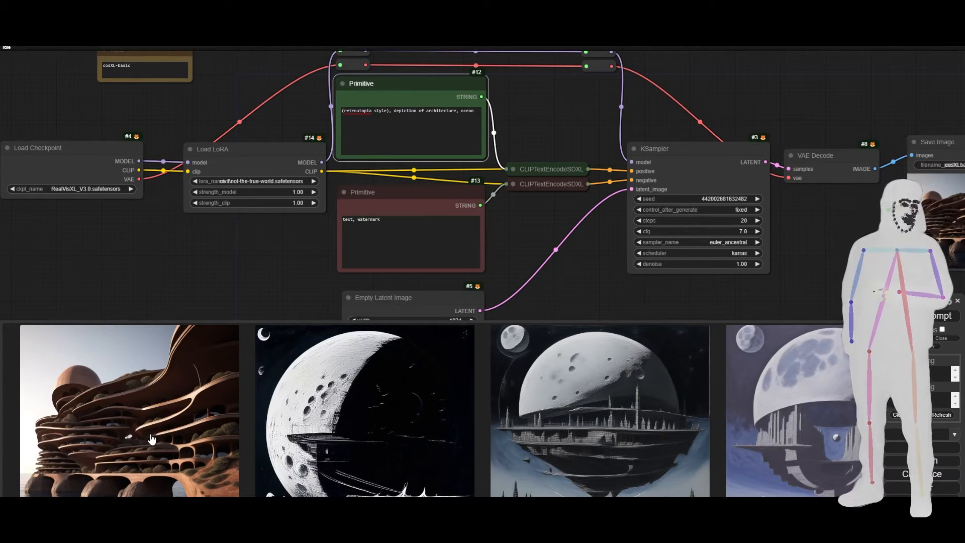
{"action": "left_click", "coordinate": [152, 439]}
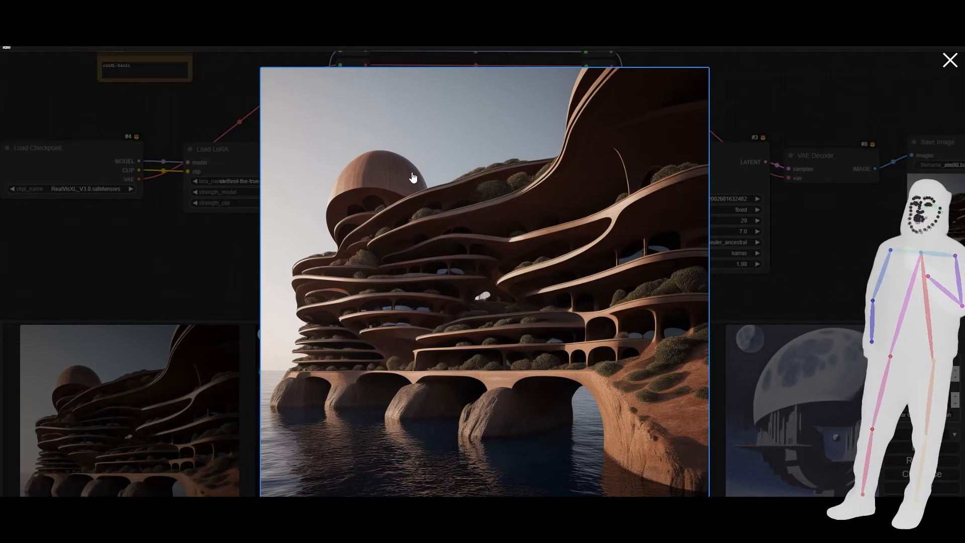
{"action": "left_click", "coordinate": [828, 257]}
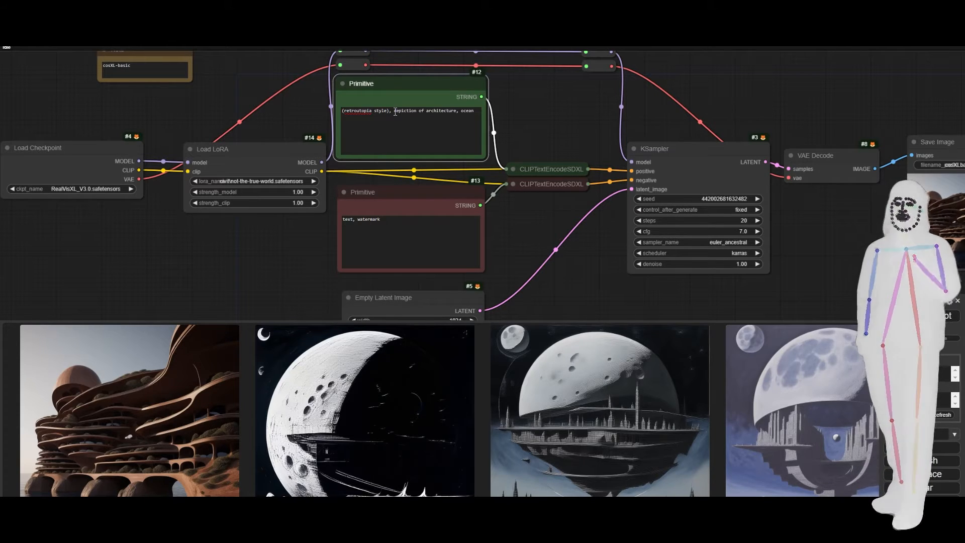
Replace "depiction of architecture, ocean" in the positive prompt with "paris", then generate the image and examine it enlarged.
{"action": "left_click", "coordinate": [471, 114]}
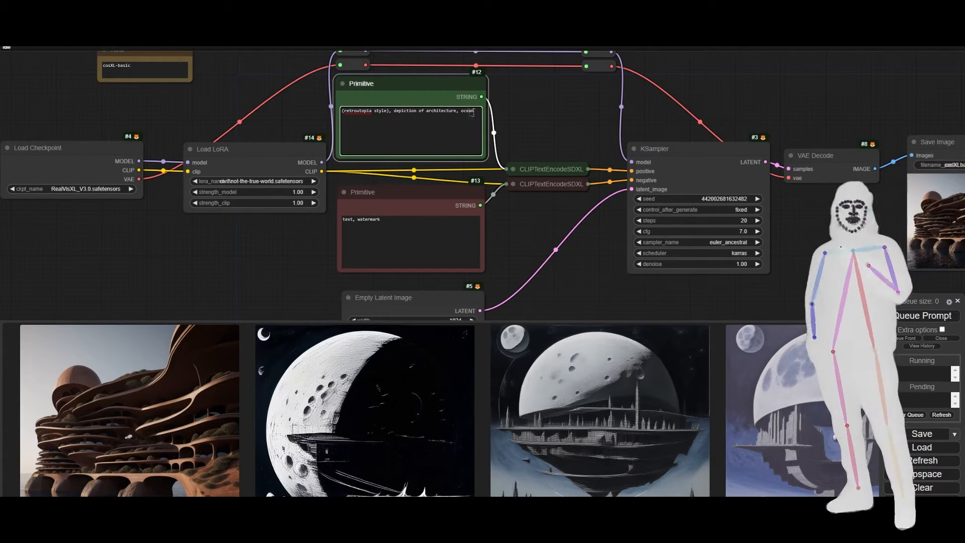
{"action": "left_click_drag", "start_coordinate": [472, 113], "coordinate": [395, 113]}
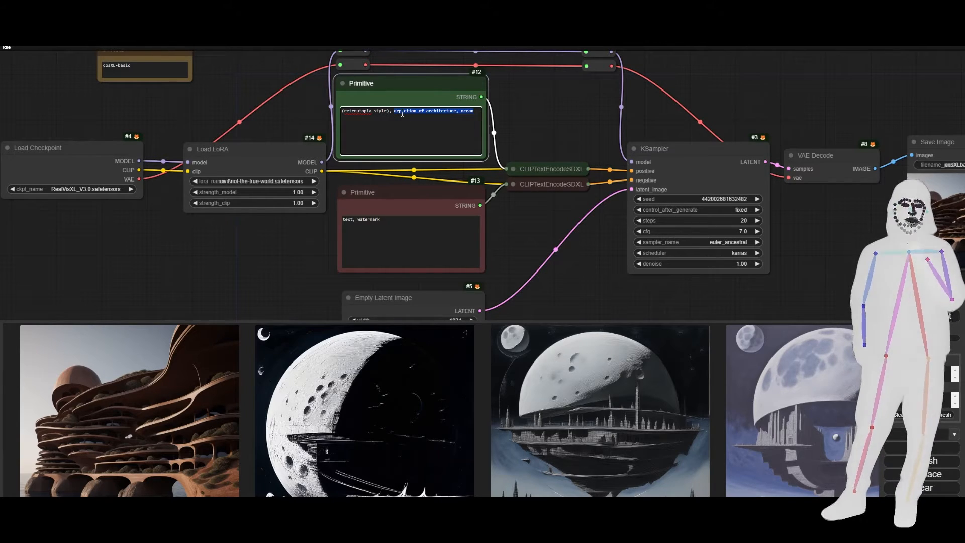
{"action": "type", "text": "paris"}
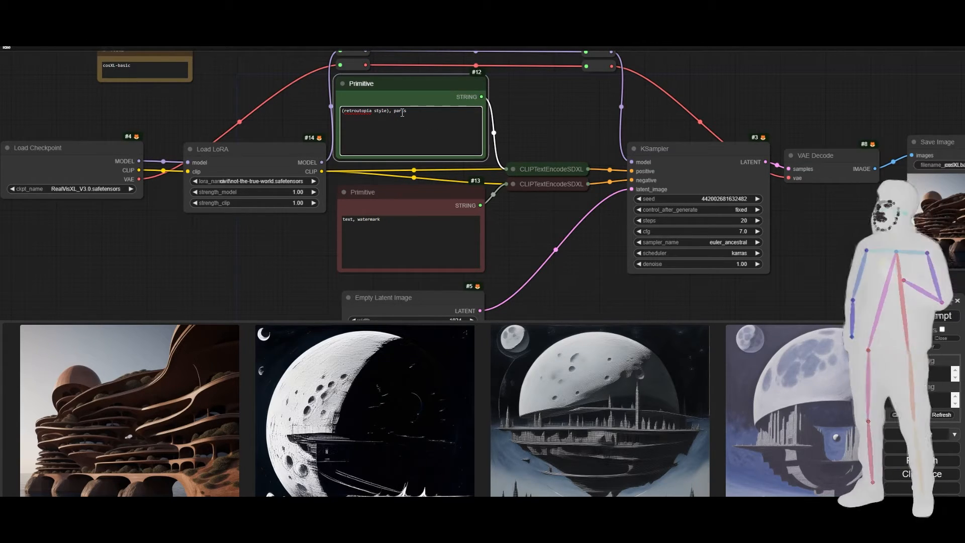
{"action": "left_click", "coordinate": [917, 315]}
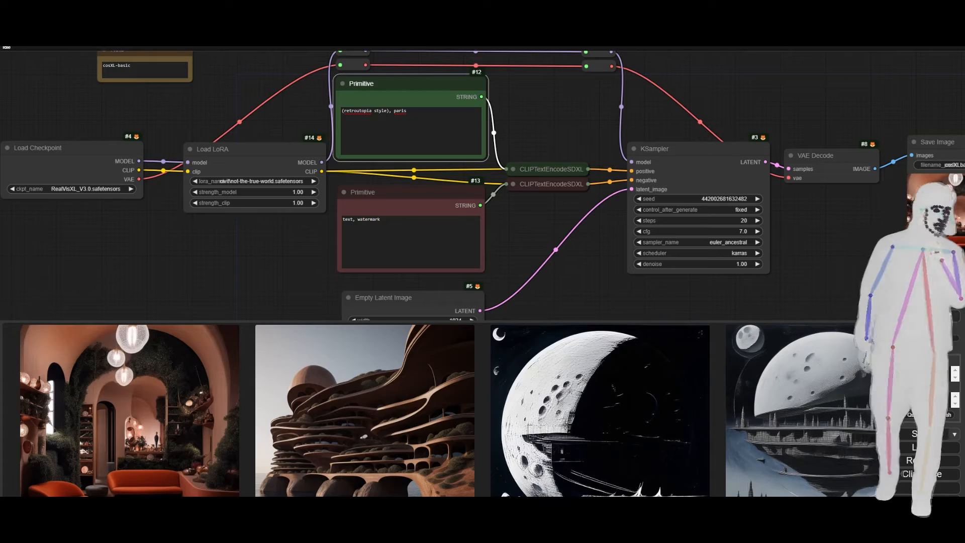
{"action": "left_click", "coordinate": [156, 465]}
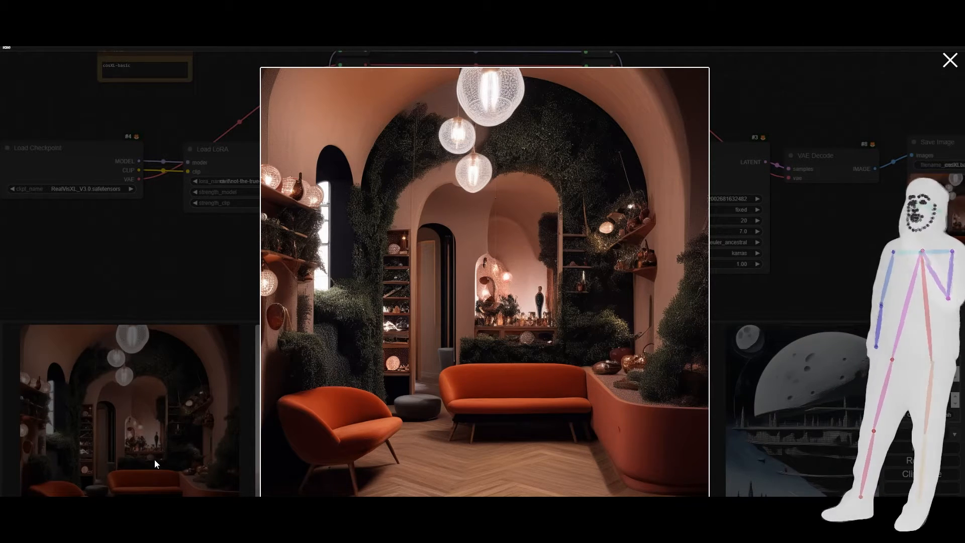
{"action": "left_click", "coordinate": [768, 319]}
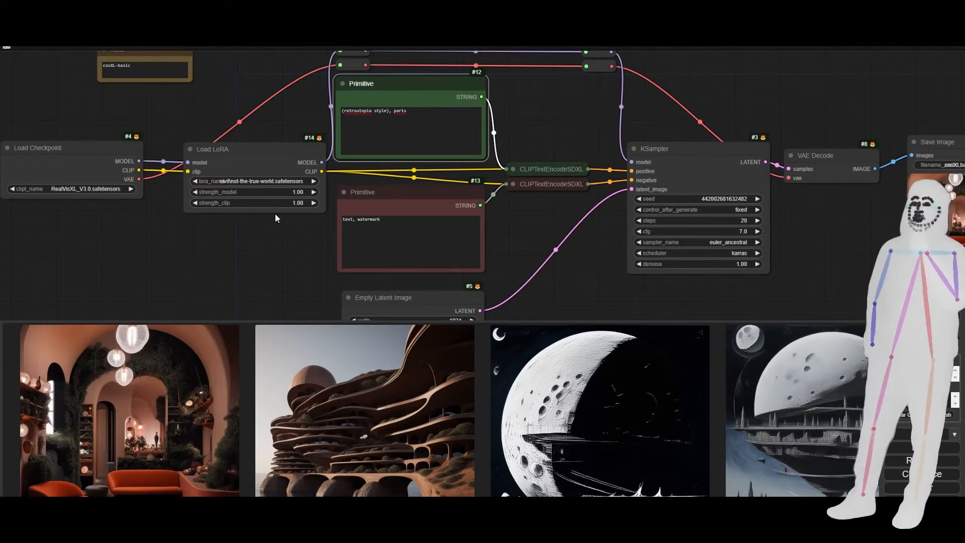
Change the positive prompt's trigger word to "moonbuilders", keeping "style" and "paris", then generate the image and examine it enlarged.
{"action": "left_click_drag", "start_coordinate": [372, 110], "coordinate": [343, 115]}
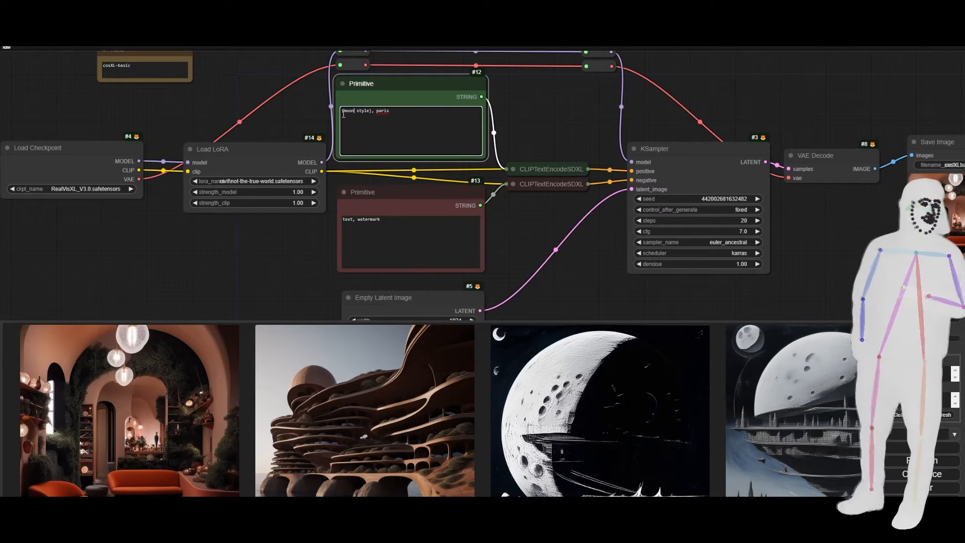
{"action": "type", "text": "moonbuilders"}
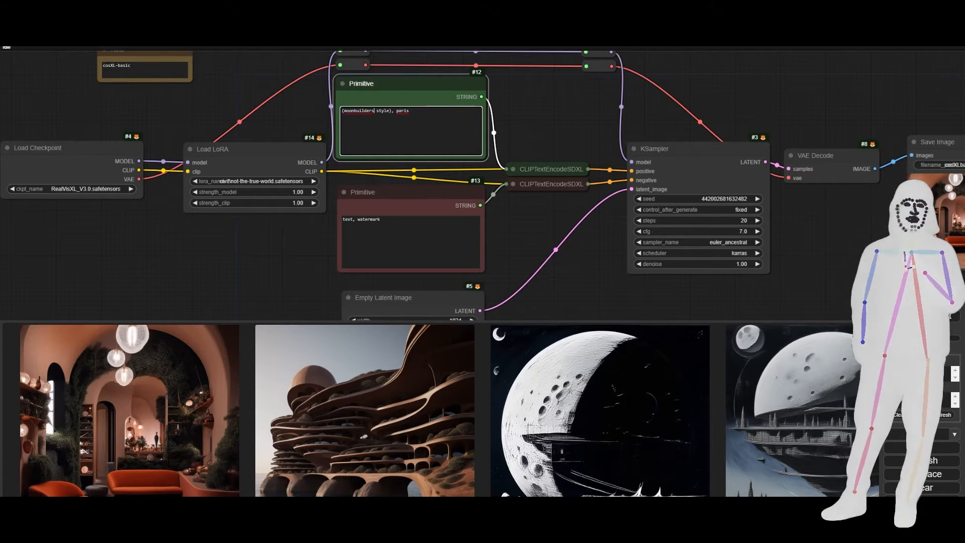
{"action": "key", "text": "ctrl+Return"}
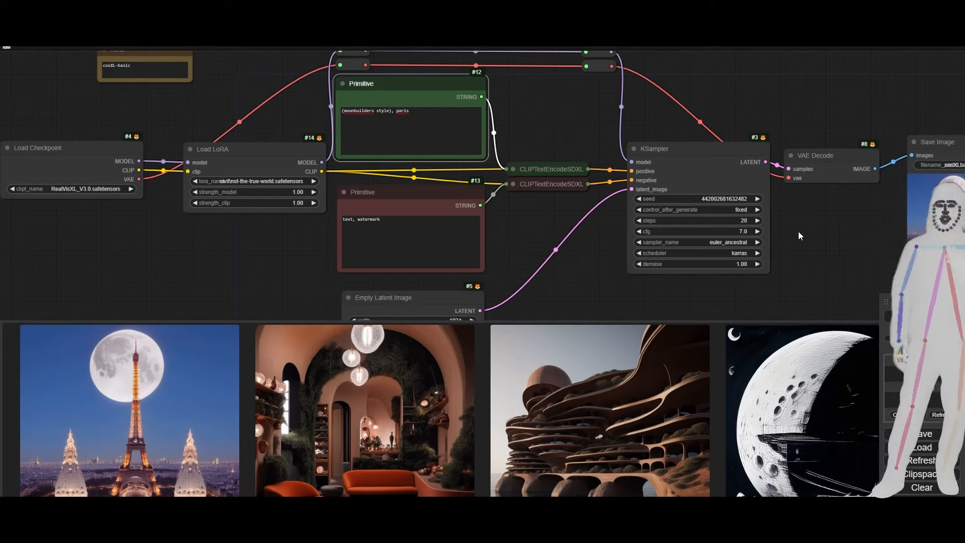
{"action": "left_click", "coordinate": [189, 436]}
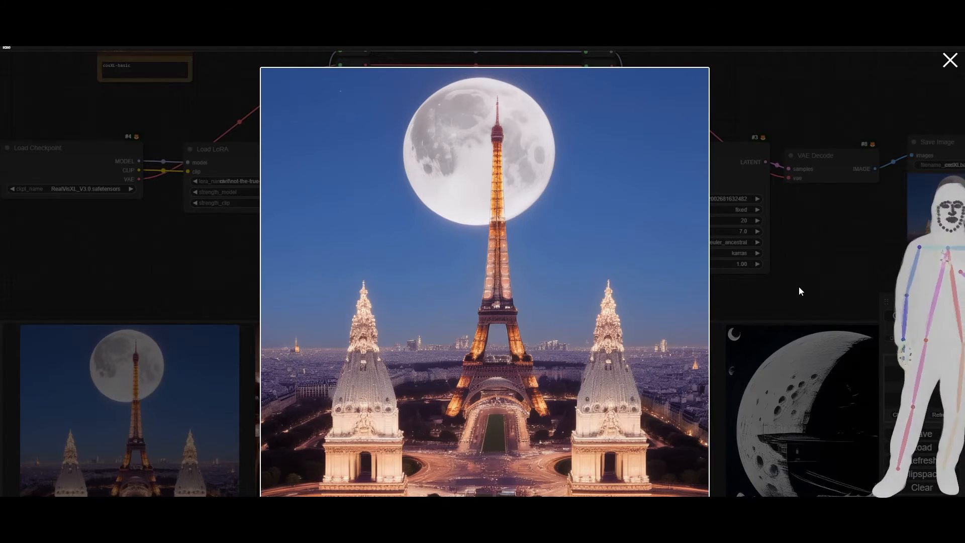
{"action": "left_click", "coordinate": [799, 290]}
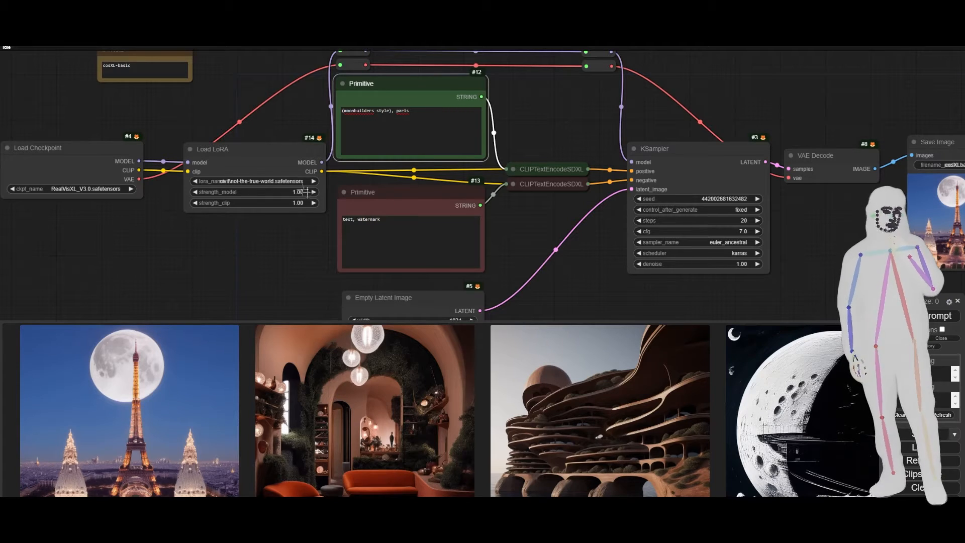
Bypass the Load LoRA node, generate the moonbuilders prompt without it, and examine the image enlarged.
{"action": "left_click", "coordinate": [259, 170]}
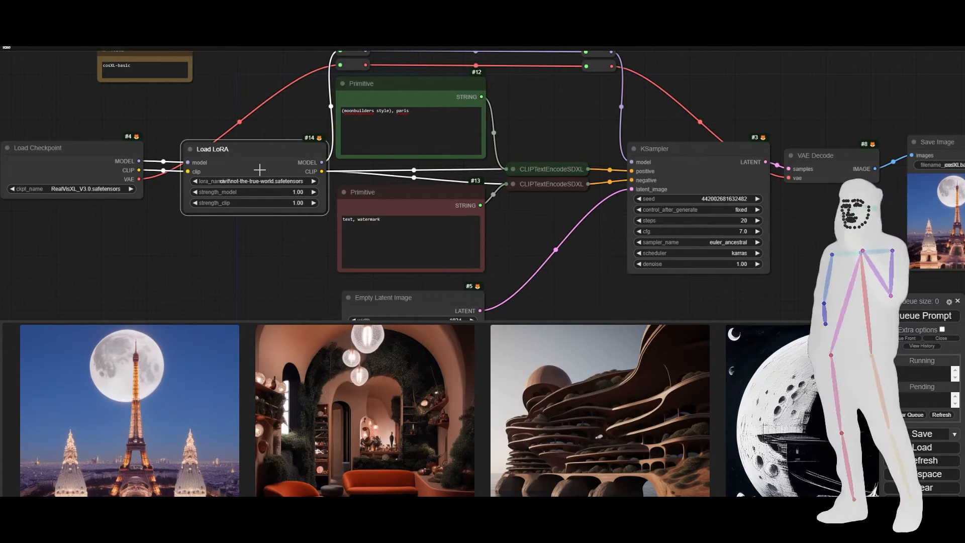
{"action": "key", "text": "ctrl+b"}
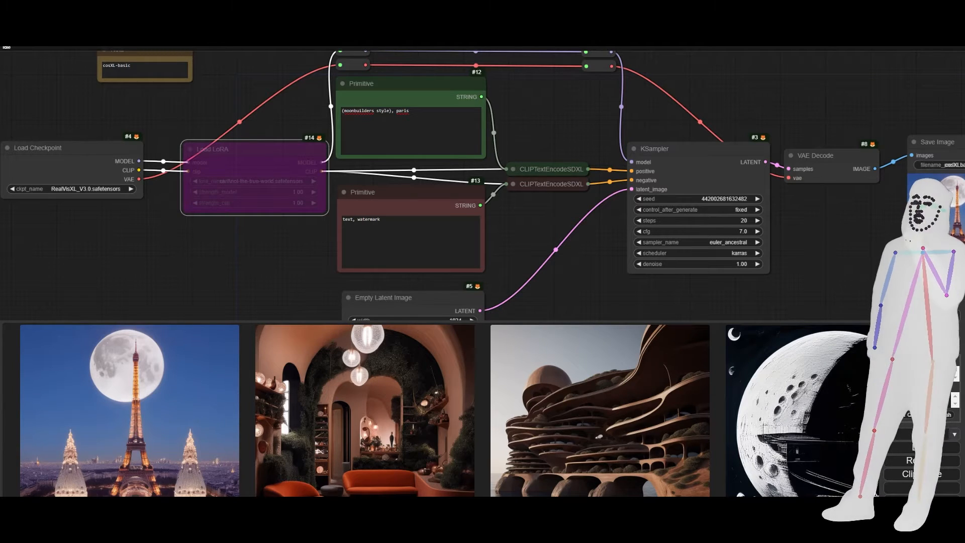
{"action": "key", "text": "ctrl+Return"}
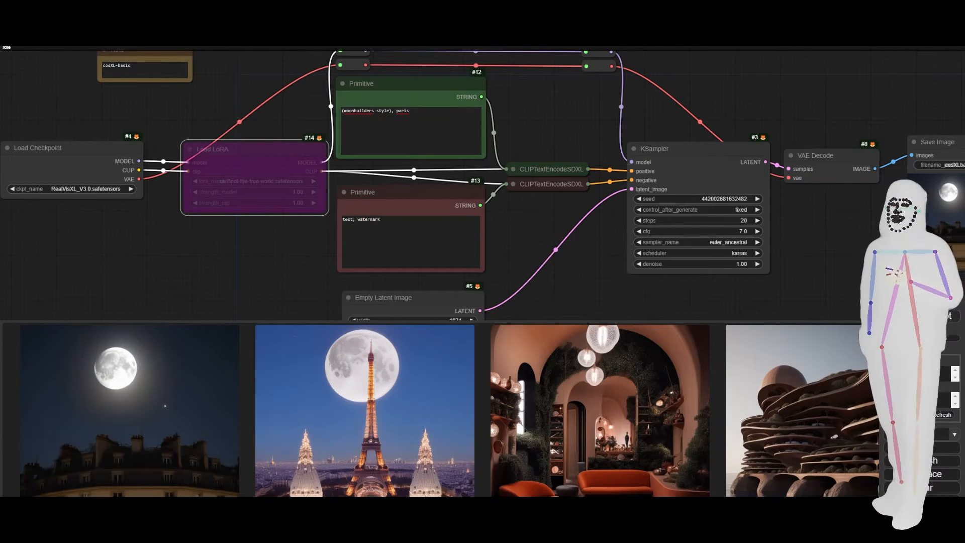
{"action": "left_click", "coordinate": [196, 407]}
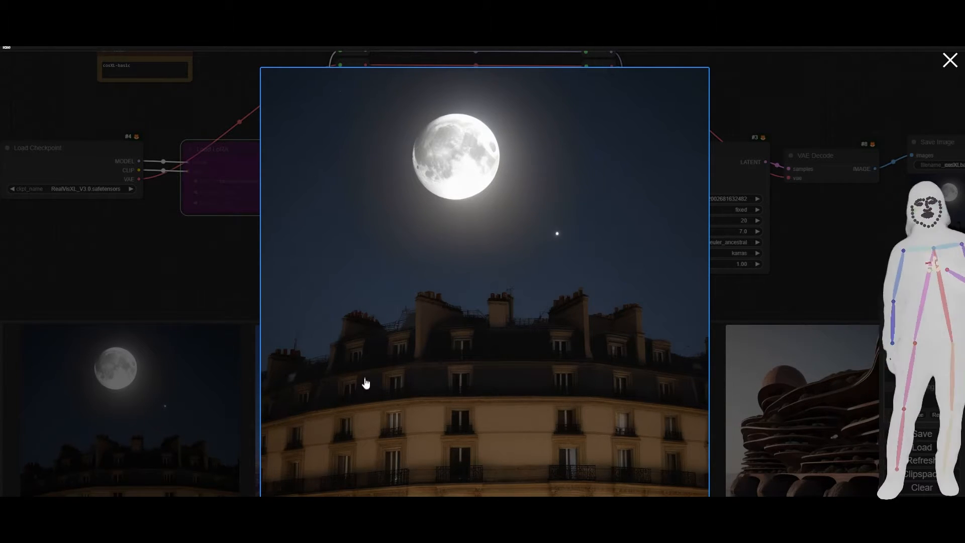
{"action": "left_click", "coordinate": [731, 301]}
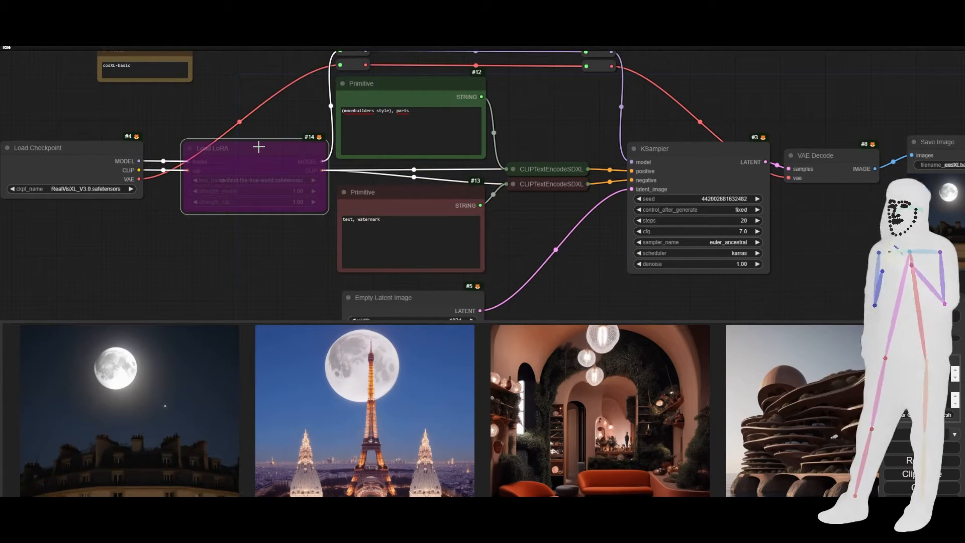
Re-enable the Load LoRA node and change the positive prompt's trigger word to "megastreet".
{"action": "key", "text": "ctrl+b"}
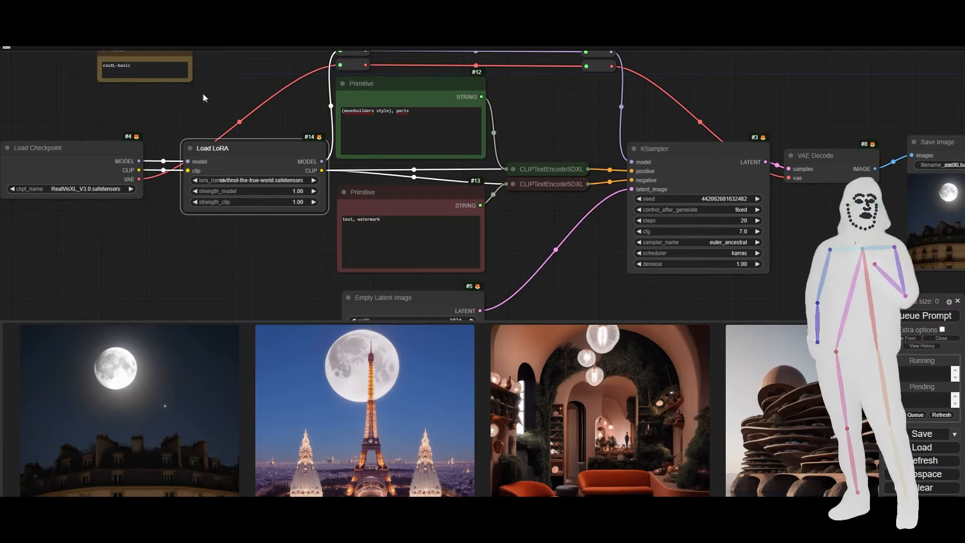
{"action": "left_click_drag", "start_coordinate": [375, 110], "coordinate": [357, 111]}
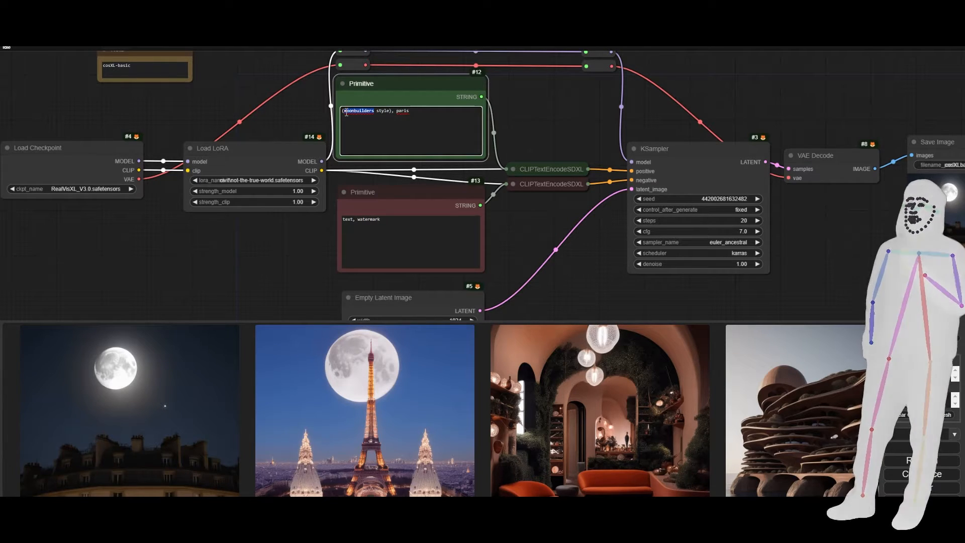
{"action": "type", "text": "n"}
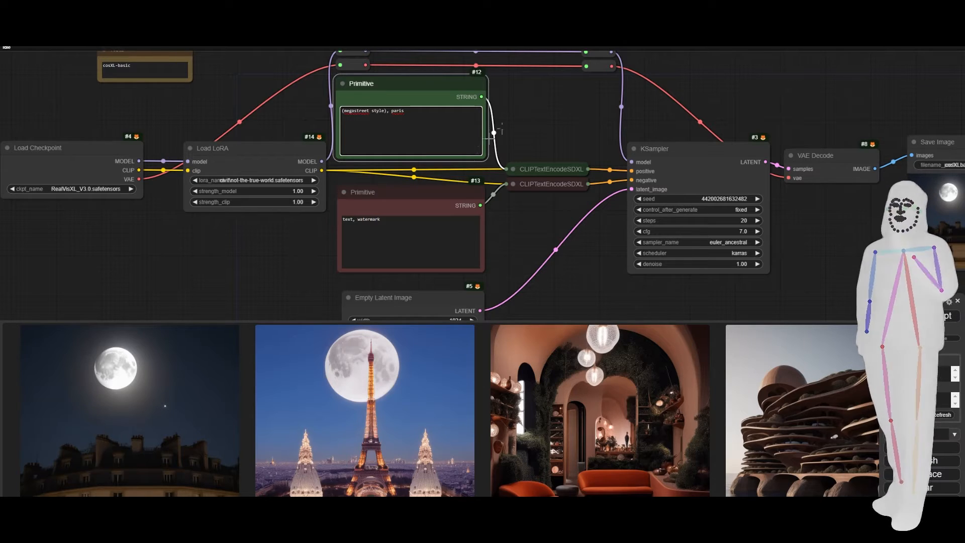
Check the megastreet style folder's name under Root-Done in File Explorer, then return to ComfyUI and generate the image with the LoRA active.
{"action": "key", "text": "alt+Tab"}
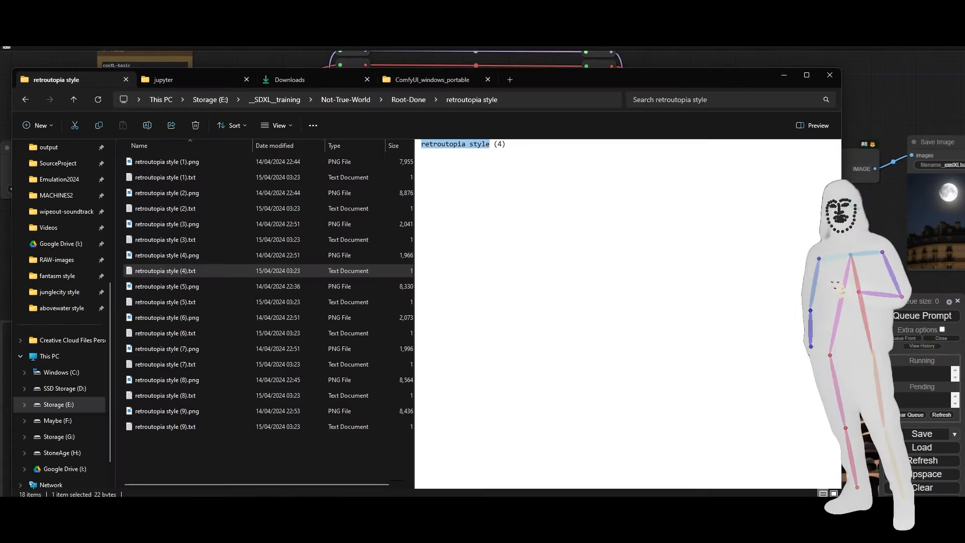
{"action": "left_click", "coordinate": [405, 105]}
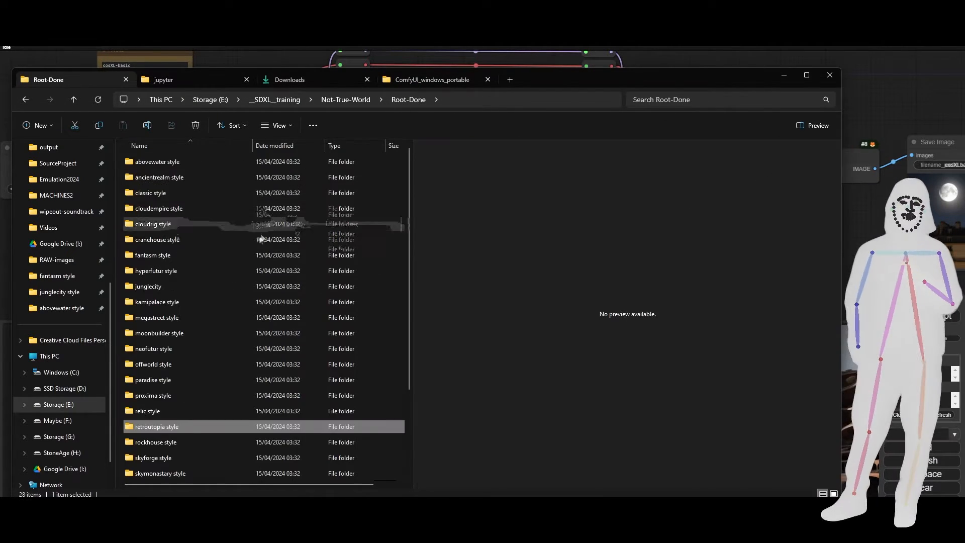
{"action": "left_click", "coordinate": [164, 326]}
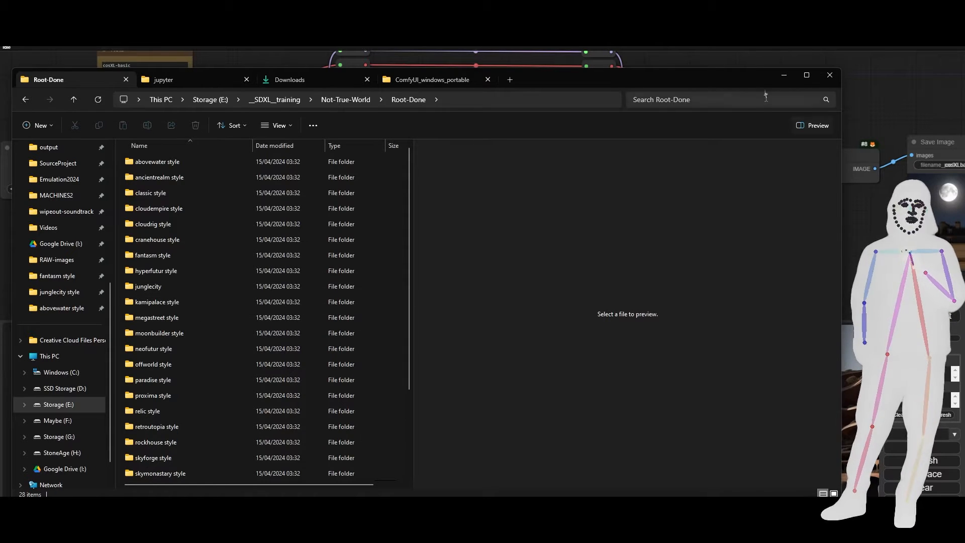
{"action": "left_click", "coordinate": [768, 56]}
{"action": "left_click", "coordinate": [938, 317]}
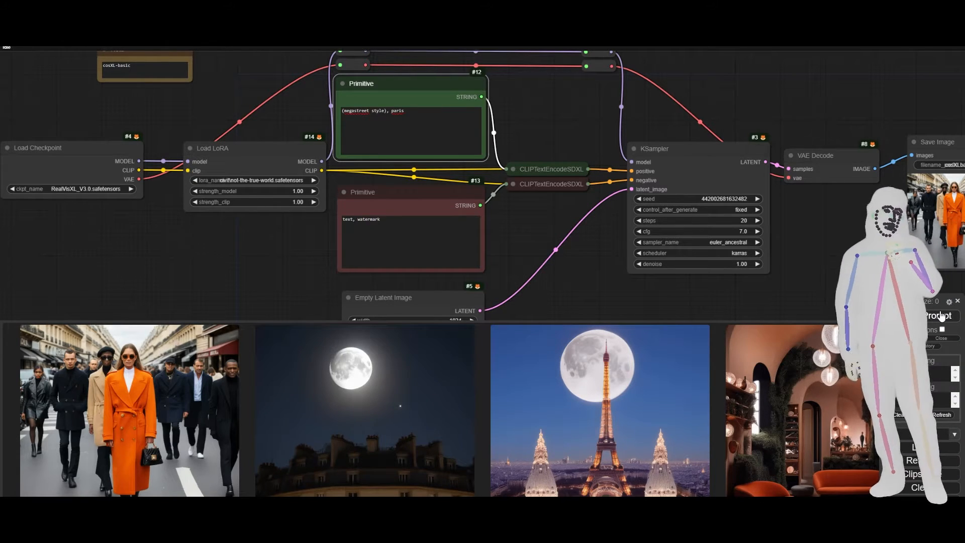
Bypass the Load LoRA node, generate the megastreet prompt without it, and compare the two latest images enlarged.
{"action": "left_click", "coordinate": [225, 159]}
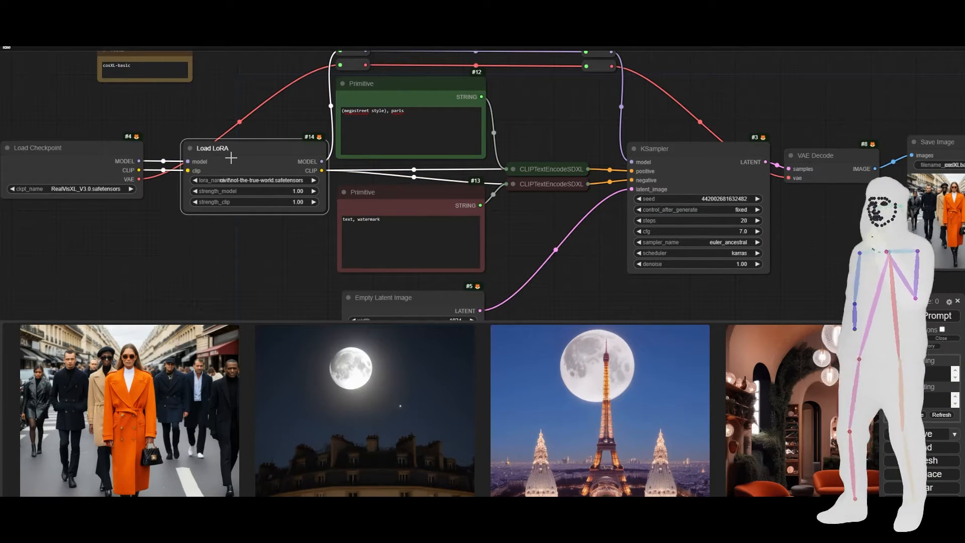
{"action": "key", "text": "ctrl+b"}
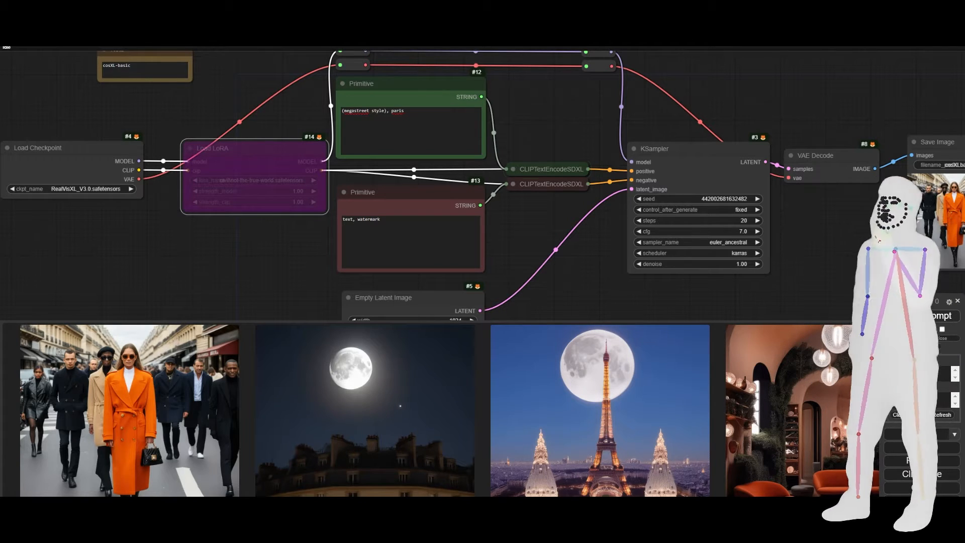
{"action": "left_click", "coordinate": [911, 319]}
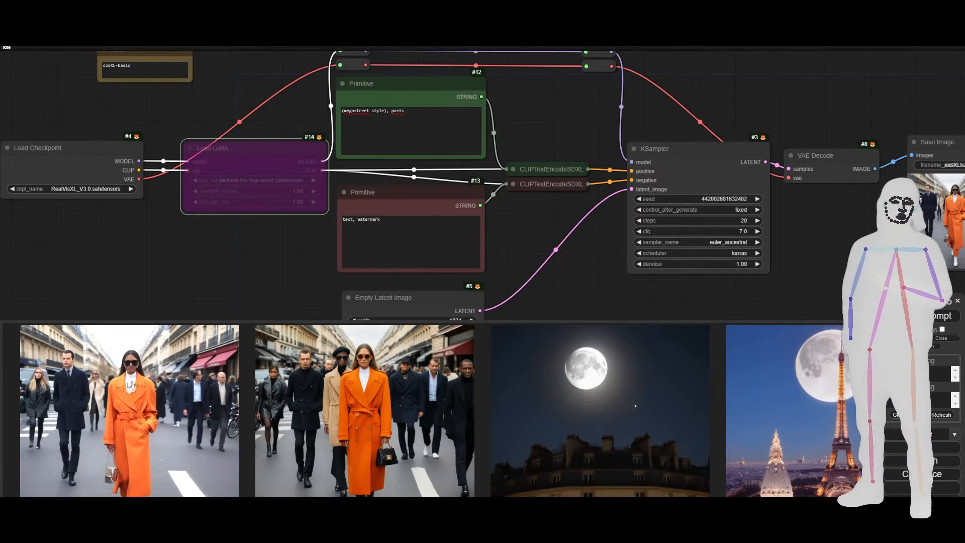
{"action": "left_click", "coordinate": [155, 424]}
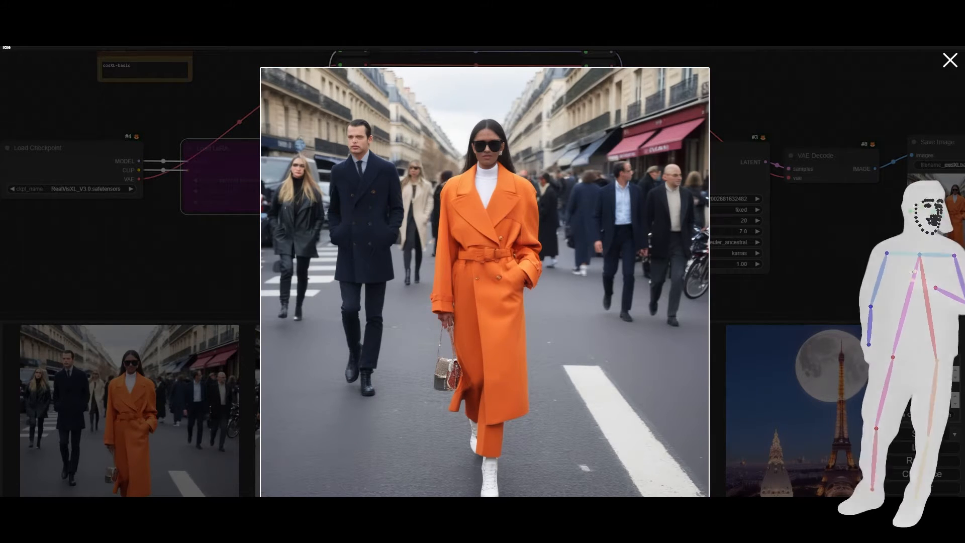
{"action": "left_click", "coordinate": [951, 295]}
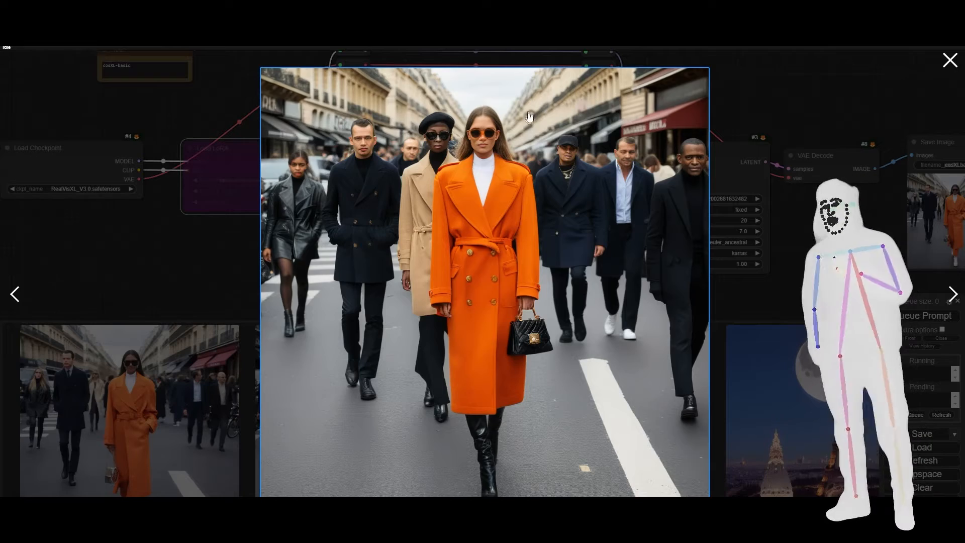
{"action": "left_click", "coordinate": [789, 125]}
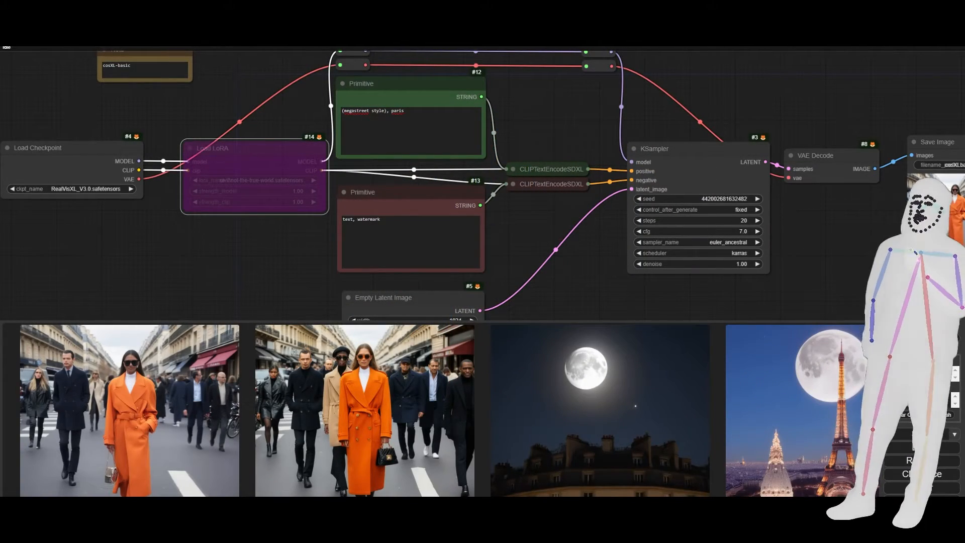
In File Explorer, open the megastreet style folder and preview megastreet style (3).png and megastreet style (5).png.
{"action": "key", "text": "alt+Tab"}
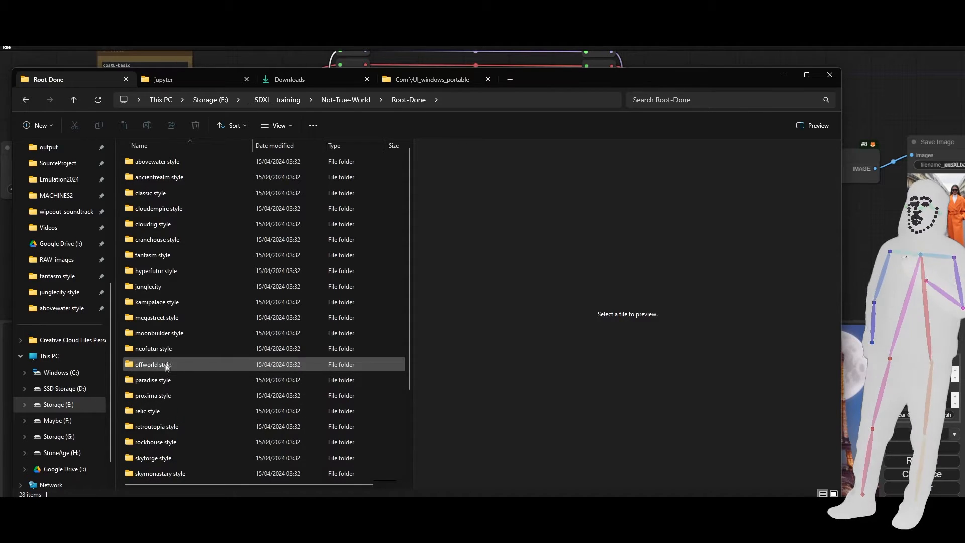
{"action": "double_click", "coordinate": [164, 318]}
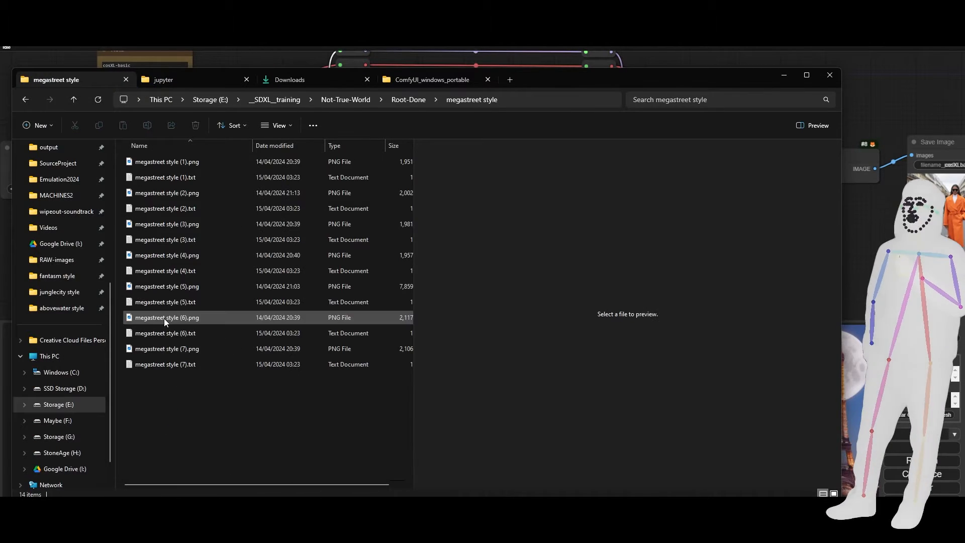
{"action": "left_click", "coordinate": [160, 228]}
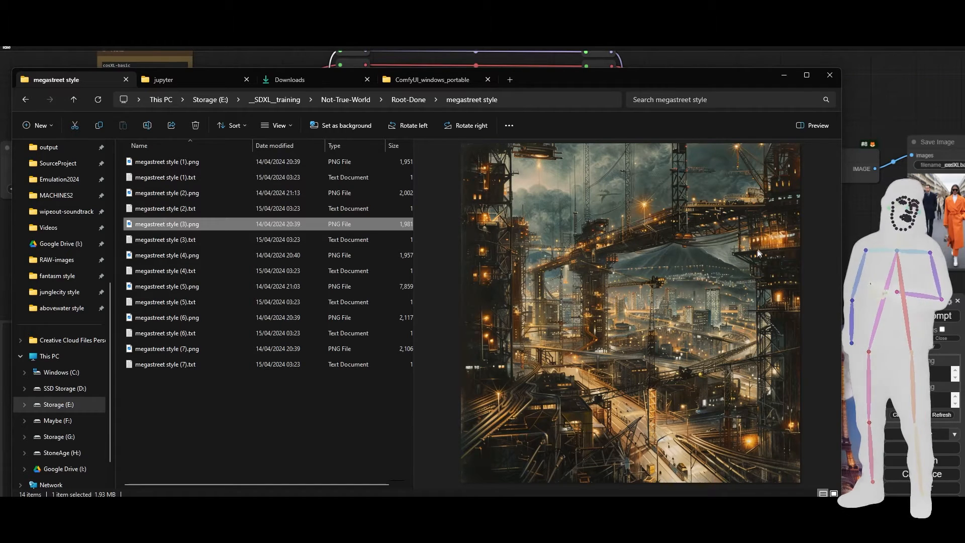
{"action": "left_click", "coordinate": [150, 288]}
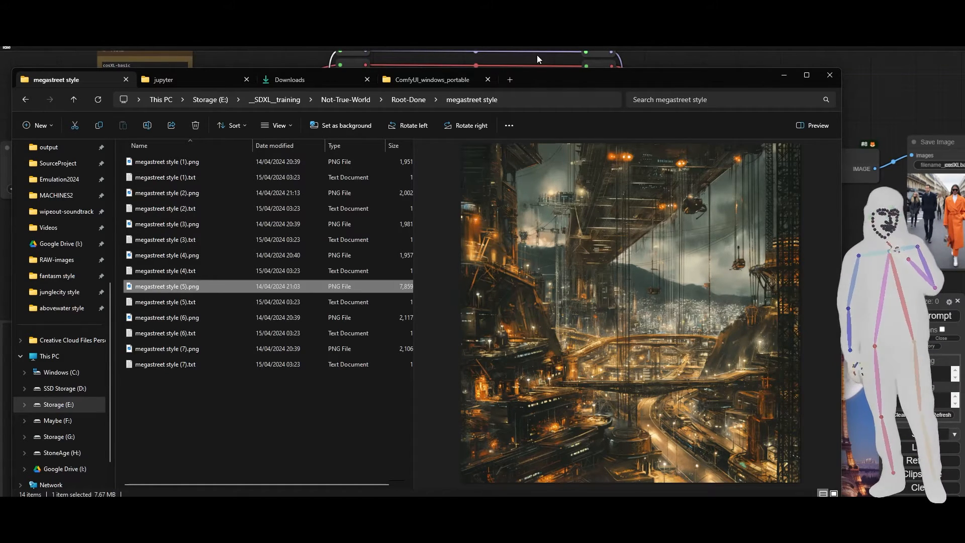
Return to ComfyUI and append "(no humans)" after "paris" in the positive prompt.
{"action": "left_click", "coordinate": [747, 54]}
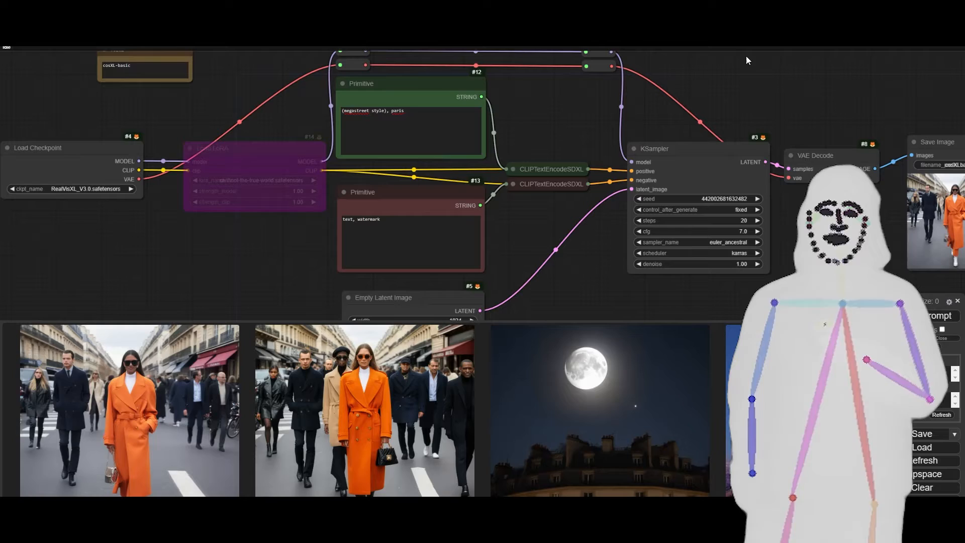
{"action": "left_click", "coordinate": [373, 132]}
{"action": "type", "text": ", "}
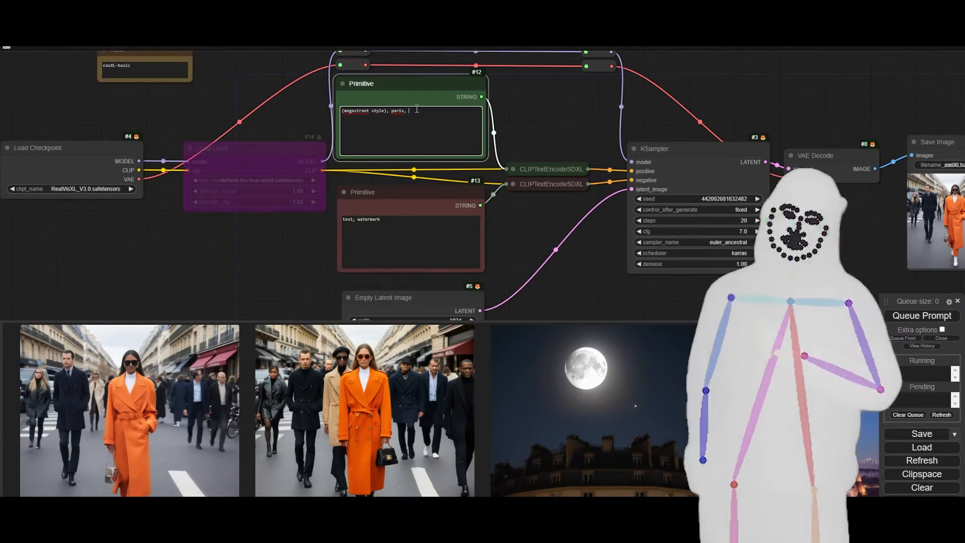
{"action": "type", "text": "in"}
{"action": "key", "text": "BackSpace"}
{"action": "key", "text": "BackSpace"}
{"action": "key", "text": "BackSpace"}
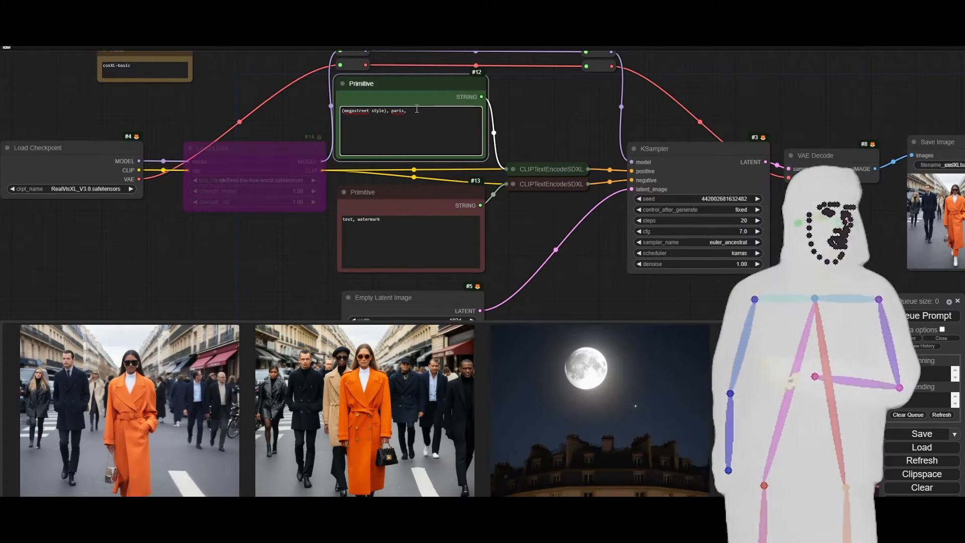
{"action": "type", "text": "(no humans"}
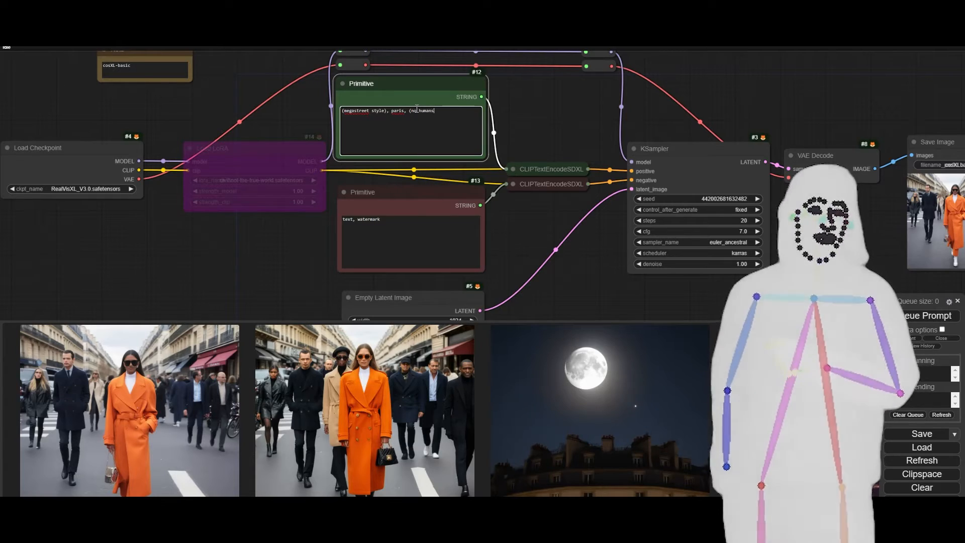
{"action": "type", "text": ")"}
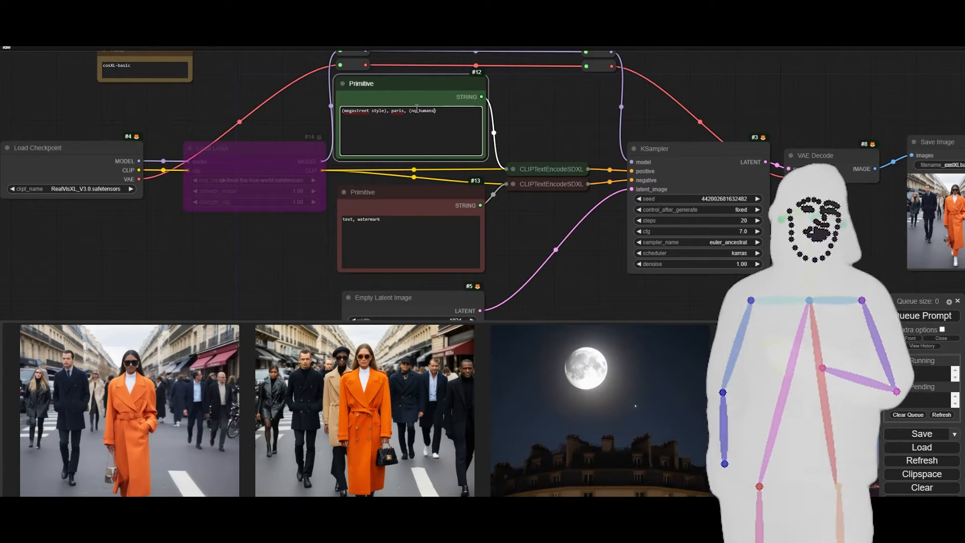
Change the positive prompt's subject to "sci-fi paris landscape", keeping it between the megastreet trigger and "(no humans)".
{"action": "key", "text": "Left"}
{"action": "key", "text": "Left"}
{"action": "key", "text": "Left"}
{"action": "key", "text": "Left"}
{"action": "key", "text": "Left"}
{"action": "key", "text": "Left"}
{"action": "key", "text": "Left"}
{"action": "key", "text": "Left"}
{"action": "key", "text": "Left"}
{"action": "key", "text": "Left"}
{"action": "key", "text": "Left"}
{"action": "key", "text": "Left"}
{"action": "key", "text": "Left"}
{"action": "key", "text": "Left"}
{"action": "key", "text": "Left"}
{"action": "key", "text": "Left"}
{"action": "key", "text": "Left"}
{"action": "key", "text": "Left"}
{"action": "type", "text": "s"}
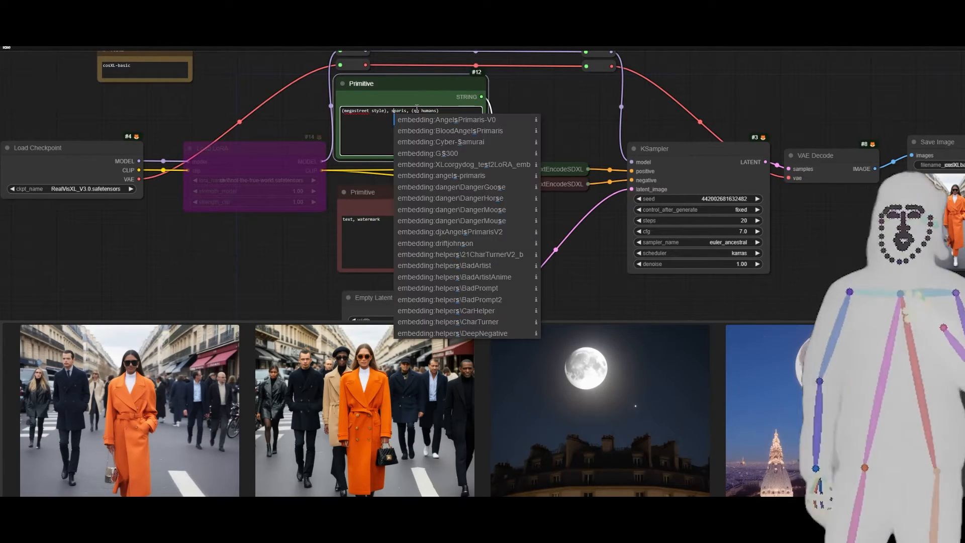
{"action": "type", "text": "ci f"}
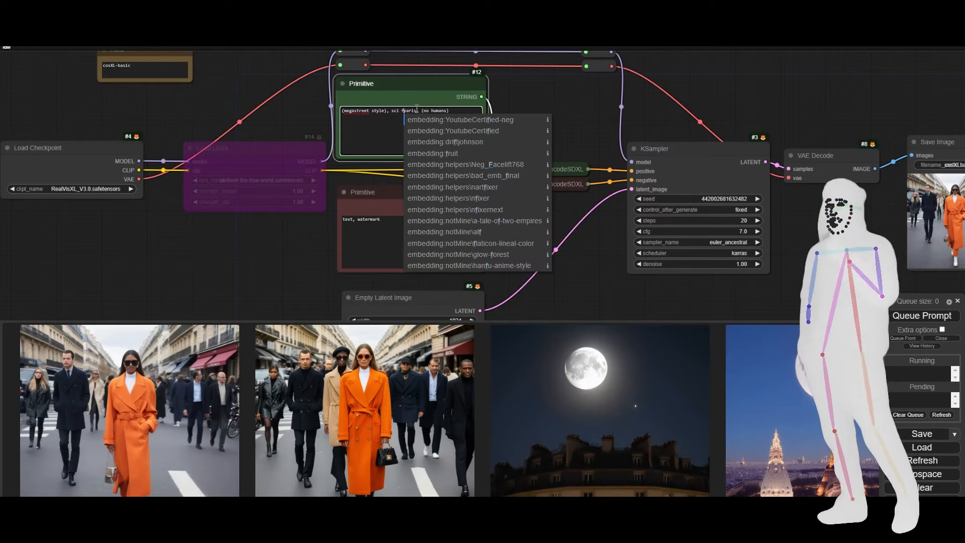
{"action": "key", "text": "BackSpace"}
{"action": "key", "text": "BackSpace"}
{"action": "type", "text": "-fi paris"}
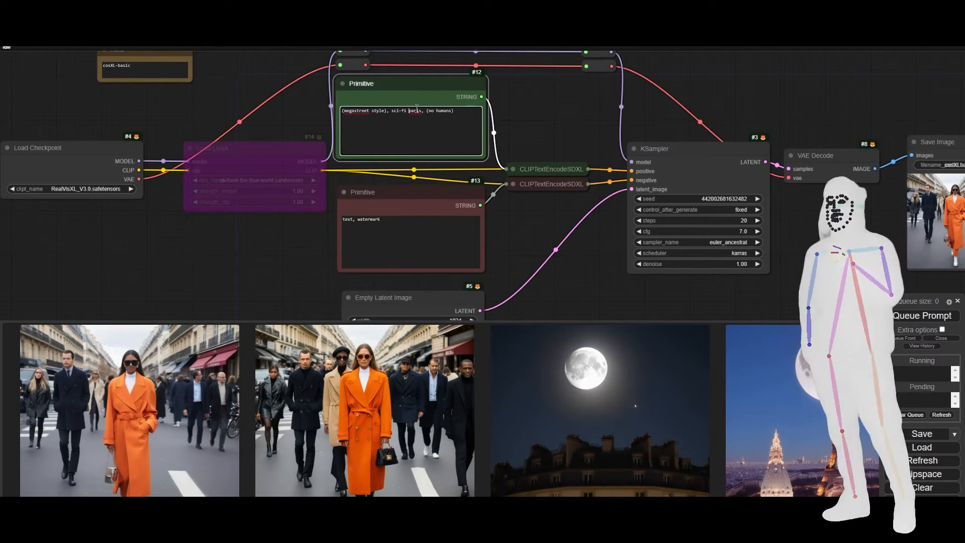
{"action": "type", "text": " landscape"}
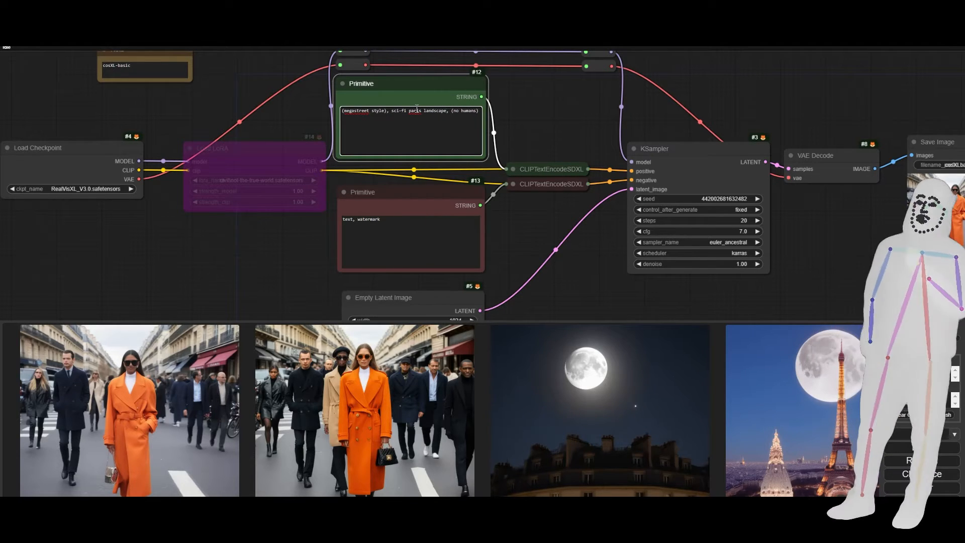
{"action": "type", "text": ", (no humans)"}
Add "night scene" on a new line of the positive prompt and generate the image with the LoRA bypassed.
{"action": "key", "text": "Return"}
{"action": "type", "text": "night scene"}
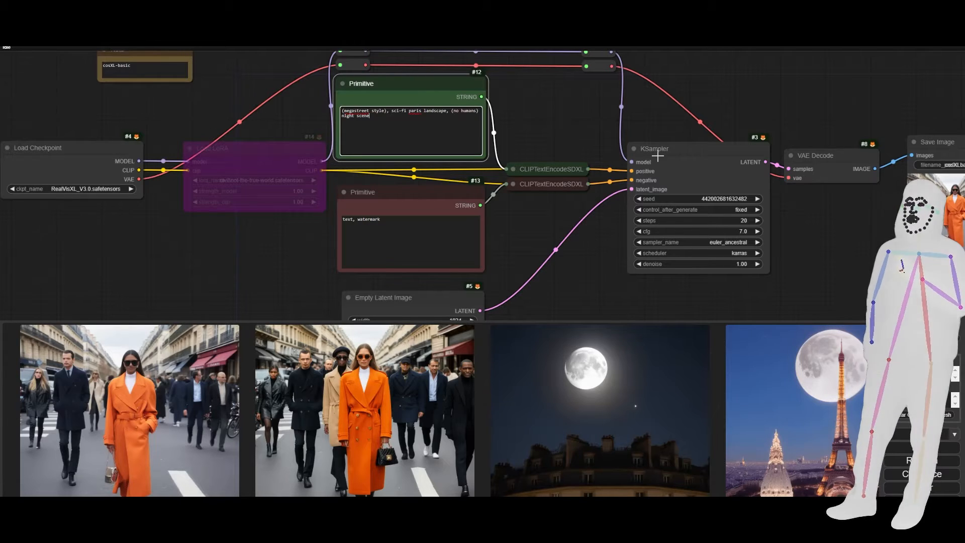
{"action": "left_click", "coordinate": [922, 315]}
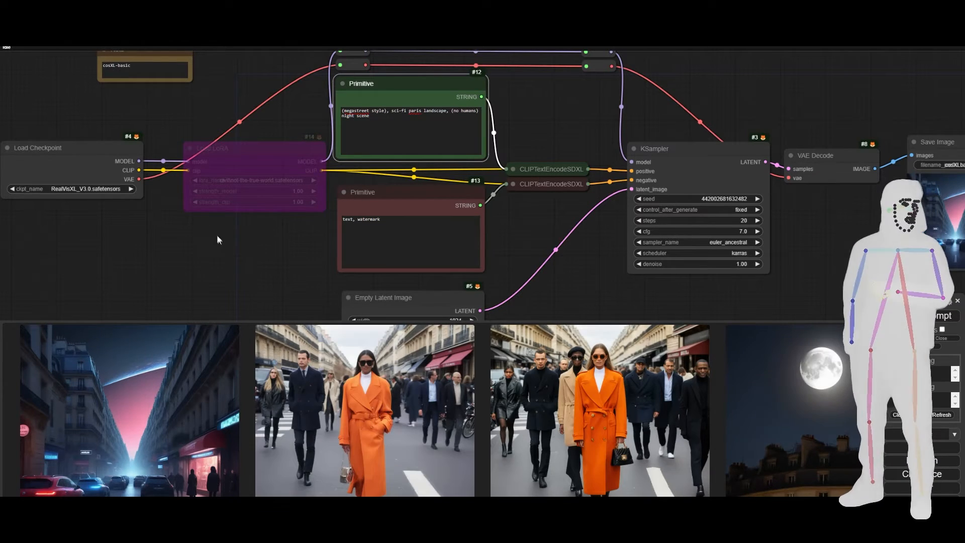
Re-enable the Load LoRA node, generate the same night scene prompt with it, and enlarge the new image.
{"action": "left_click", "coordinate": [258, 173]}
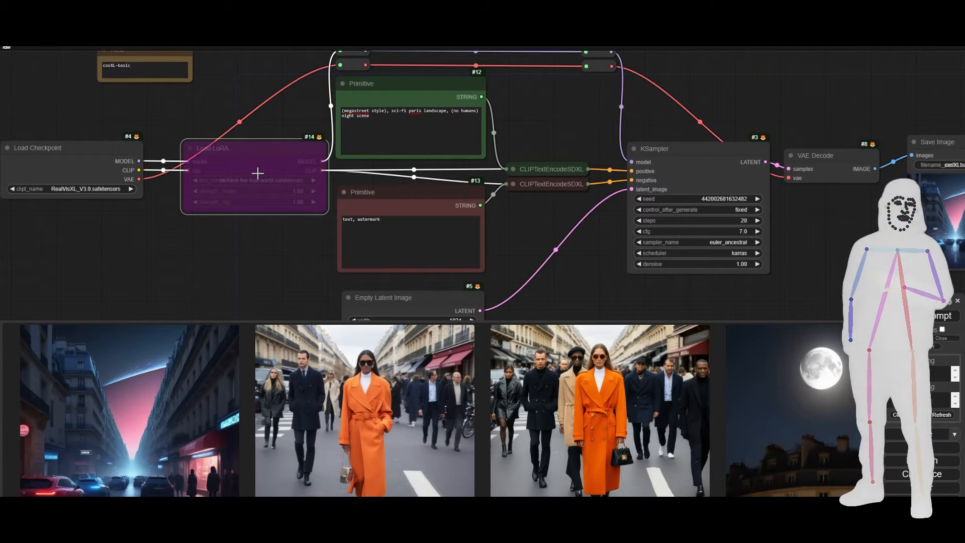
{"action": "left_click", "coordinate": [121, 440]}
{"action": "left_click", "coordinate": [176, 318]}
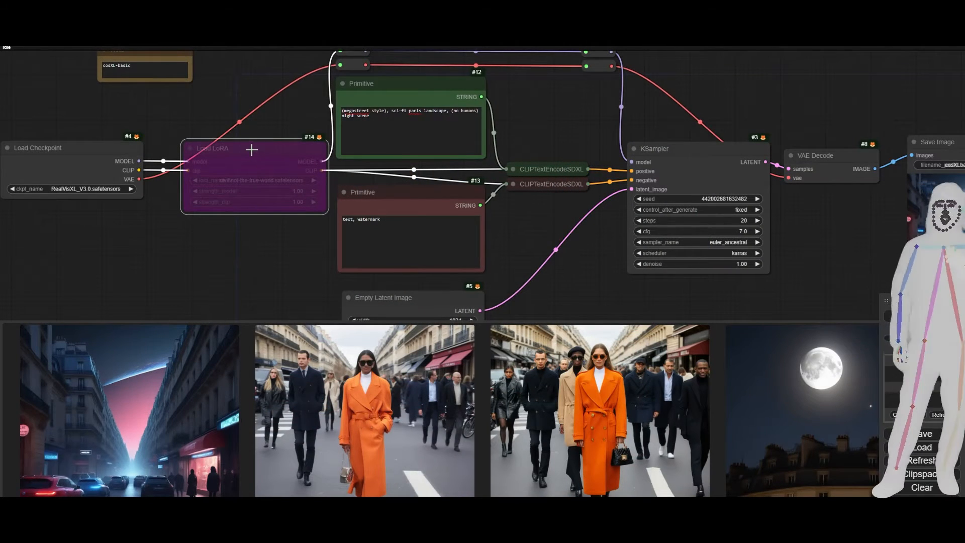
{"action": "key", "text": "ctrl+b"}
{"action": "key", "text": "ctrl+Return"}
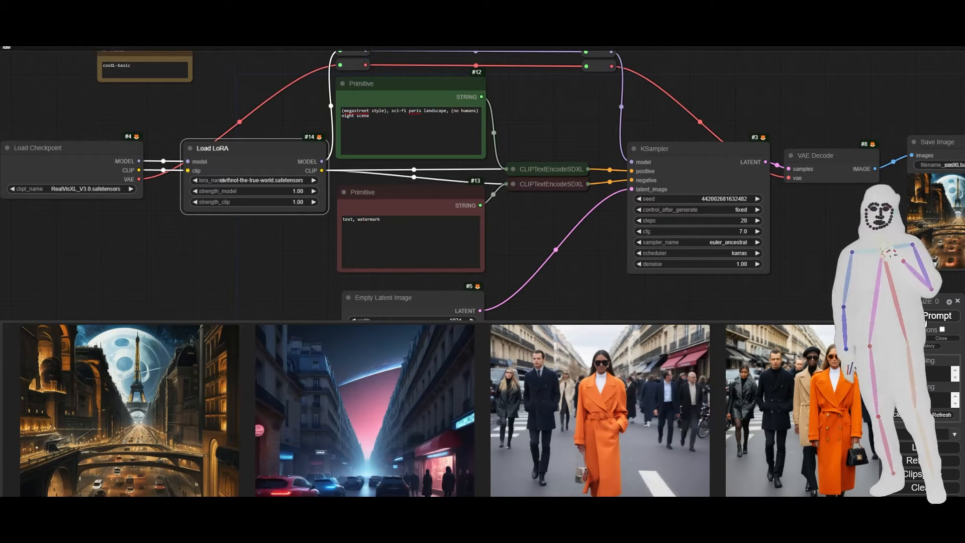
{"action": "left_click", "coordinate": [155, 455]}
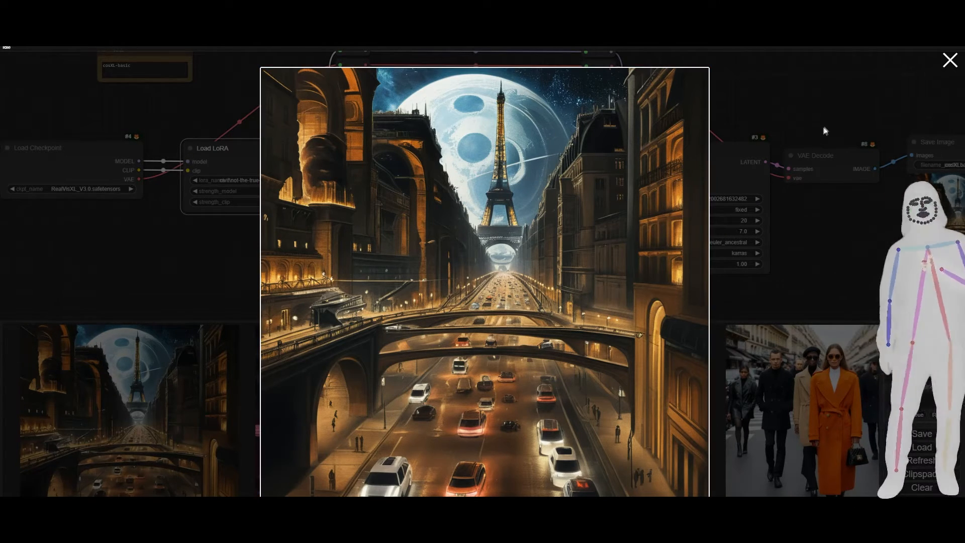
Open 447636_training_data.zip from the recent downloads and open the caption file 000.txt.
{"action": "left_click", "coordinate": [917, 36]}
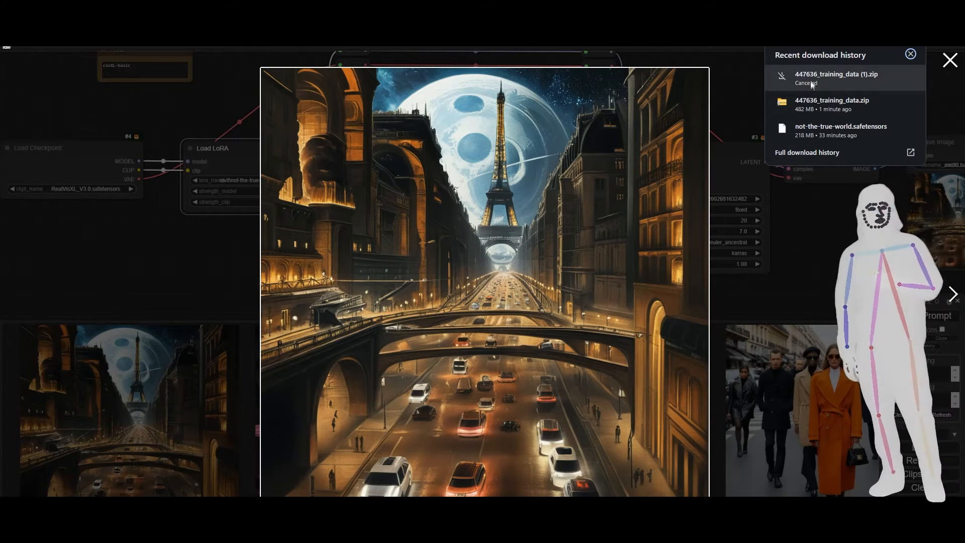
{"action": "left_click", "coordinate": [809, 104]}
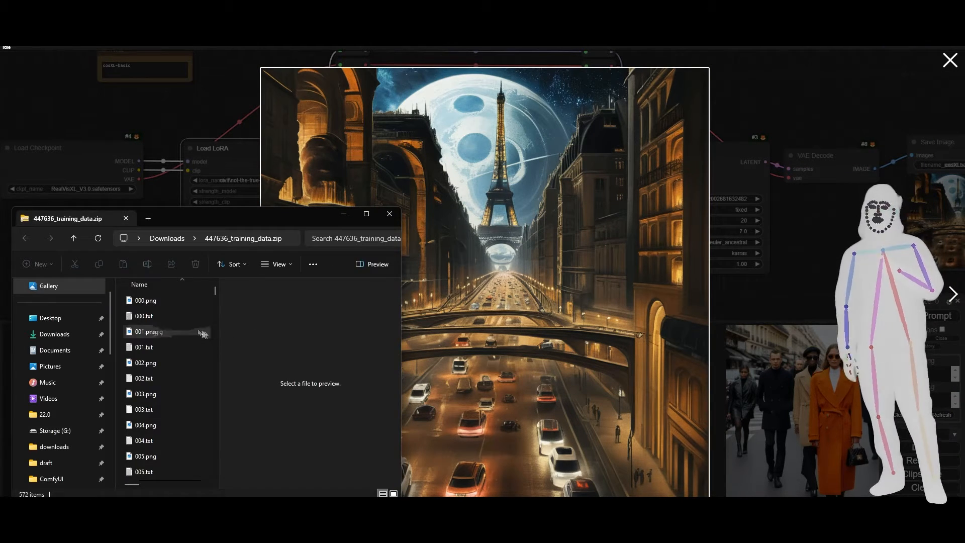
{"action": "left_click", "coordinate": [162, 322]}
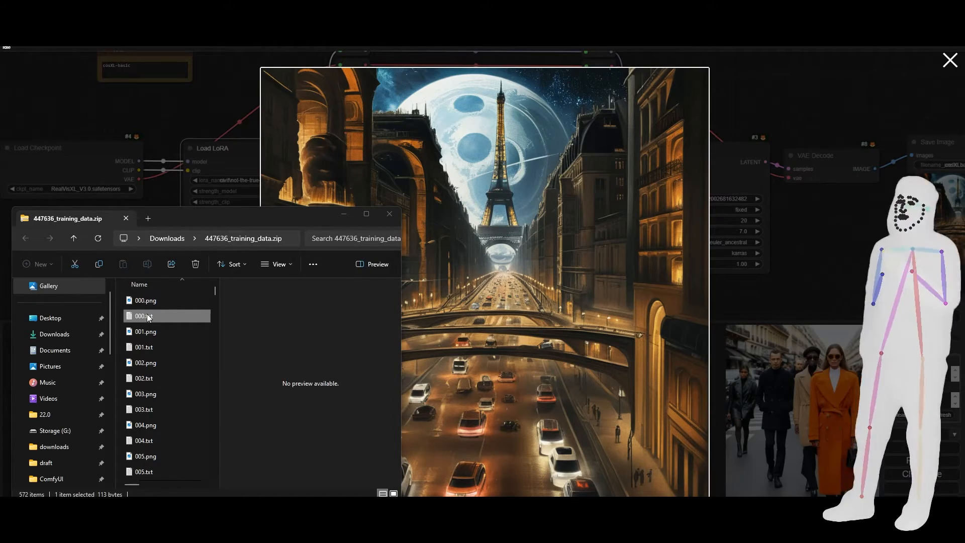
Replace the positive prompt with the 000.txt caption starting "skymonastary style (4), cloud, scenery", then generate the image and enlarge it.
{"action": "left_click_drag", "start_coordinate": [0, 274], "coordinate": [557, 210]}
{"action": "left_click_drag", "start_coordinate": [378, 260], "coordinate": [272, 254]}
{"action": "key", "text": "ctrl+c"}
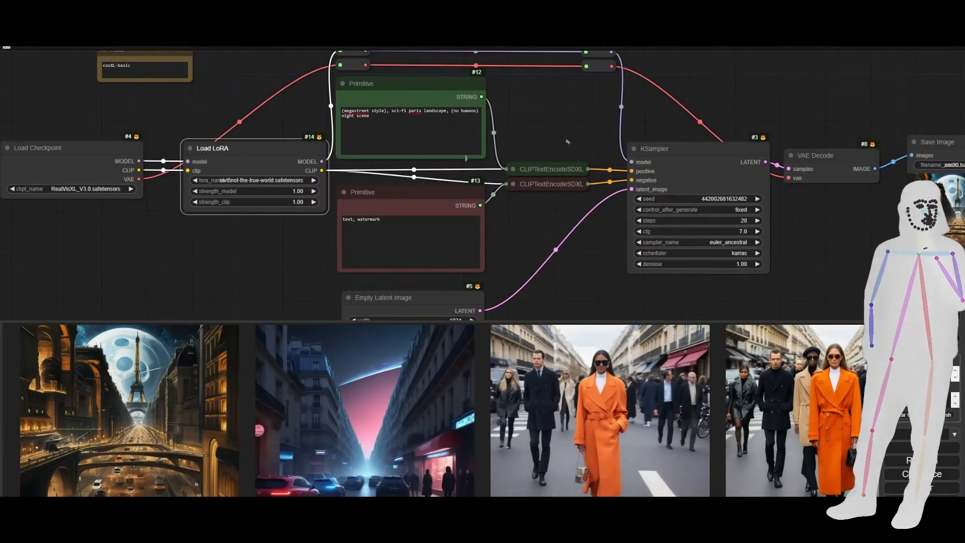
{"action": "key", "text": "ctrl+a"}
{"action": "key", "text": "ctrl+v"}
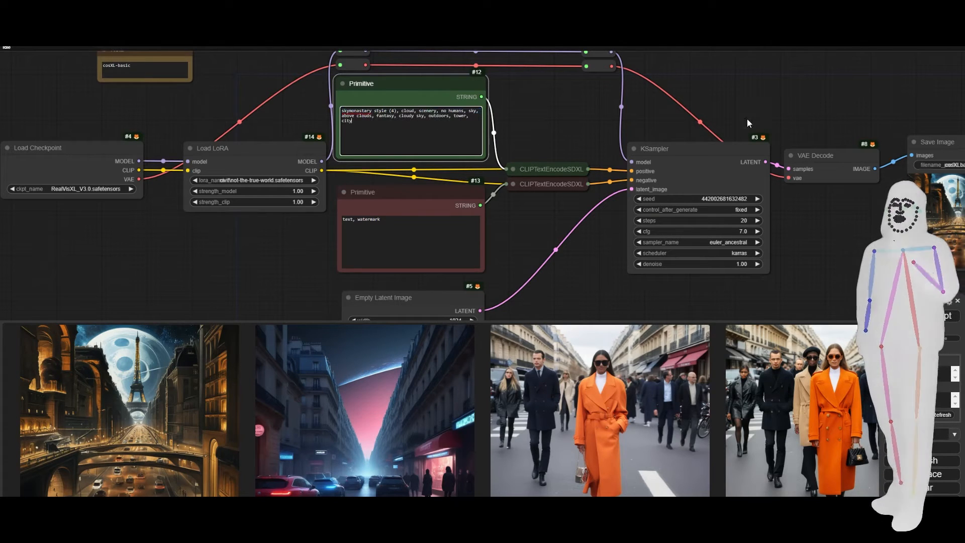
{"action": "left_click", "coordinate": [912, 321]}
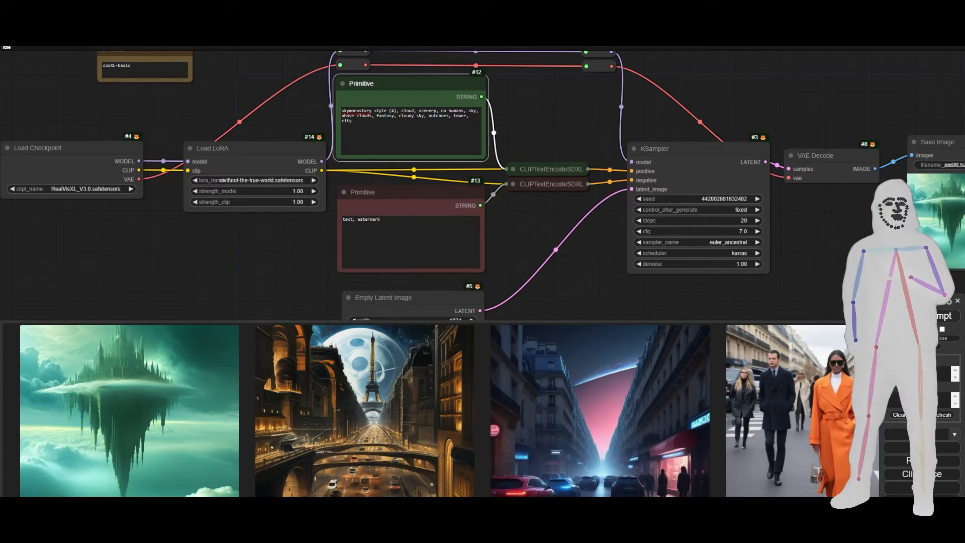
{"action": "left_click", "coordinate": [89, 439]}
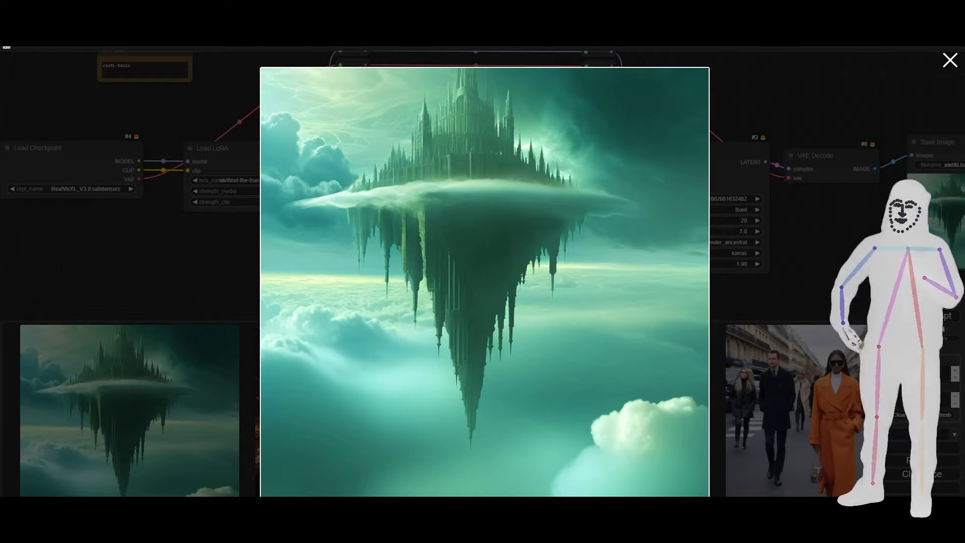
In File Explorer, open the skymonastary style folder under Root-Done, preview skymonastary style (6).png, and move the window aside.
{"action": "mouse_move", "coordinate": [86, 496]}
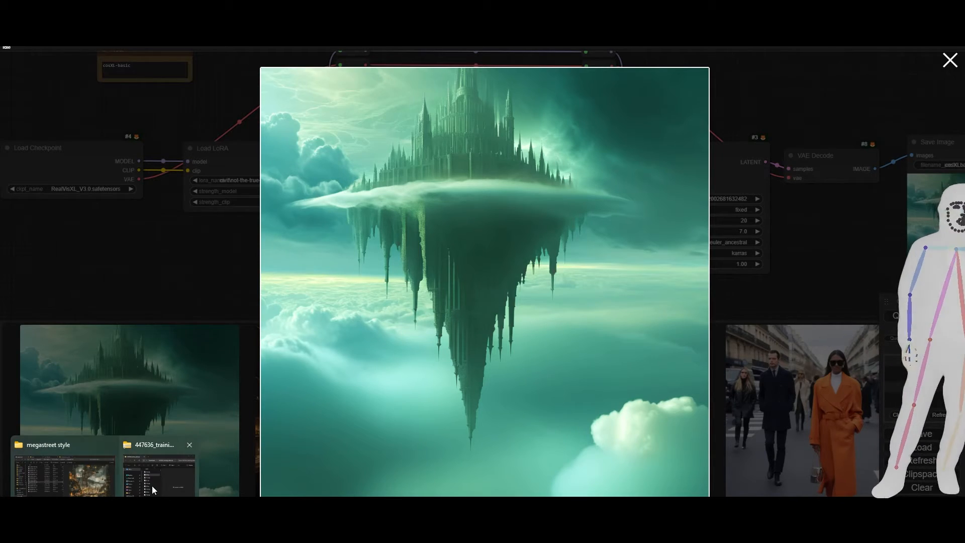
{"action": "left_click", "coordinate": [86, 496]}
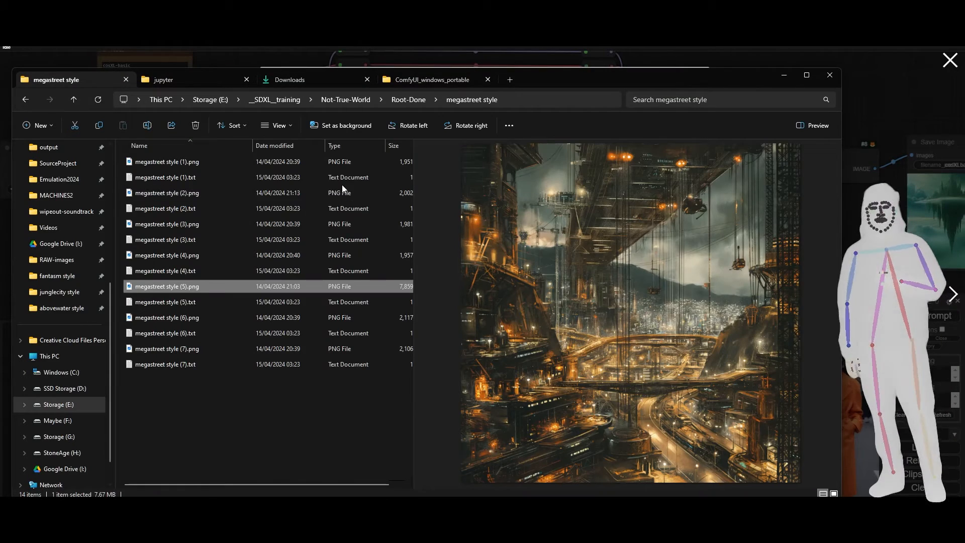
{"action": "left_click", "coordinate": [408, 100]}
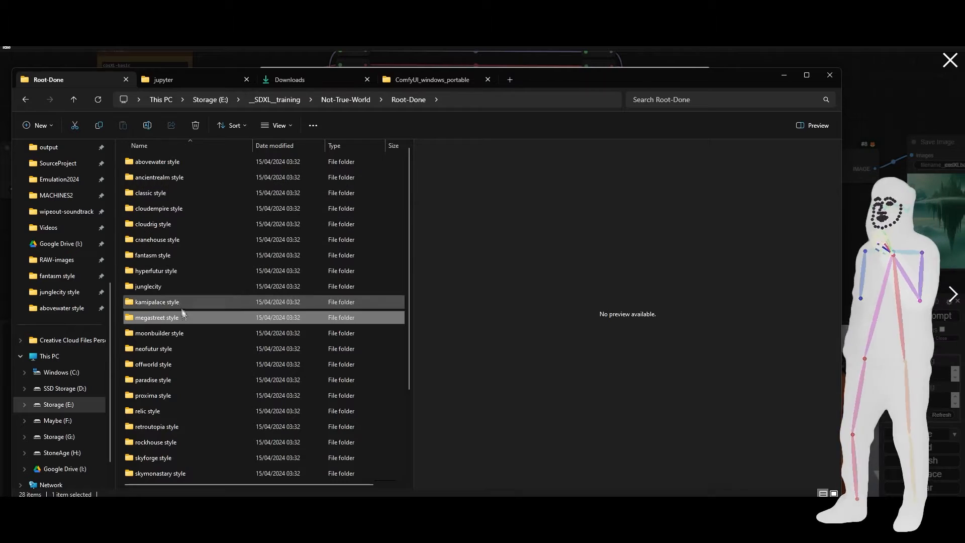
{"action": "scroll", "coordinate": [182, 352], "scroll_direction": "down", "scroll_amount": 2}
{"action": "double_click", "coordinate": [152, 445]}
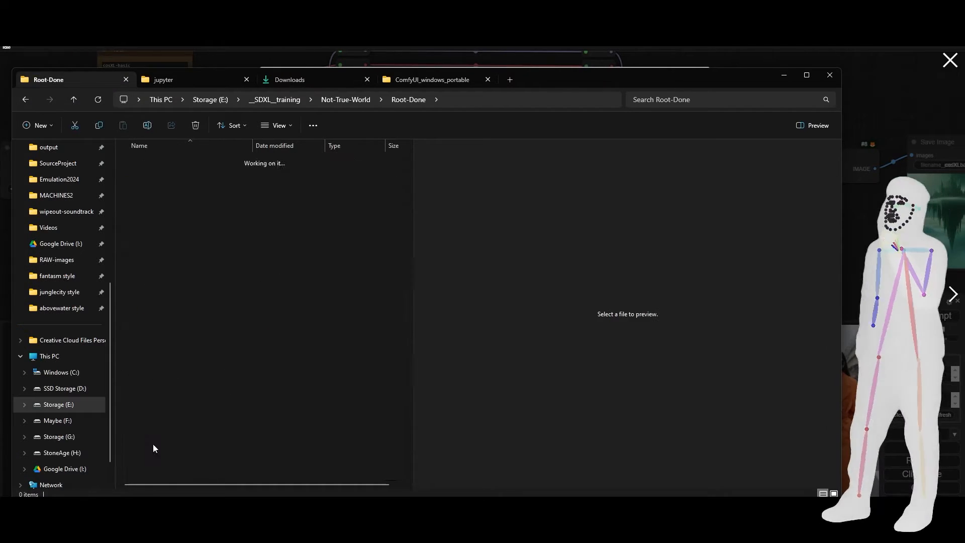
{"action": "left_click", "coordinate": [158, 317]}
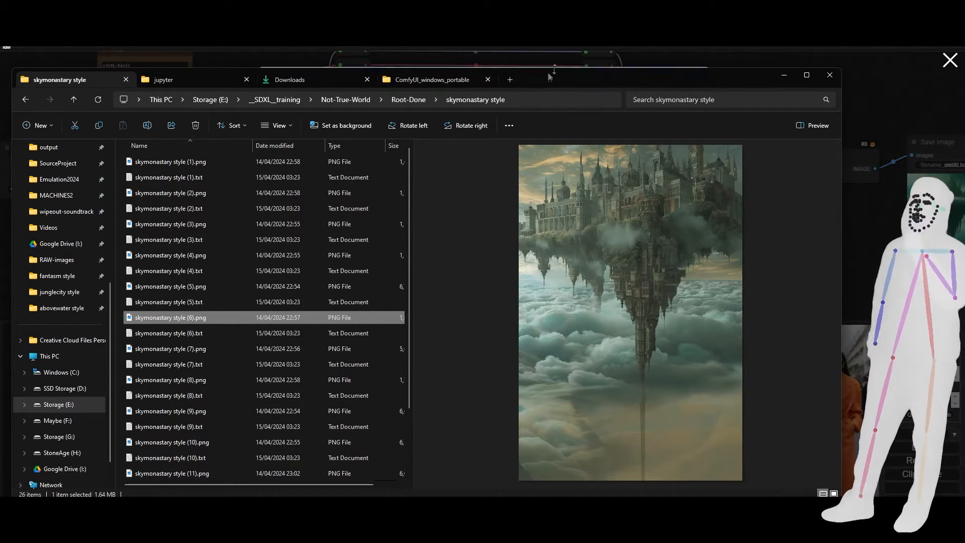
{"action": "left_click_drag", "start_coordinate": [570, 81], "coordinate": [658, 86]}
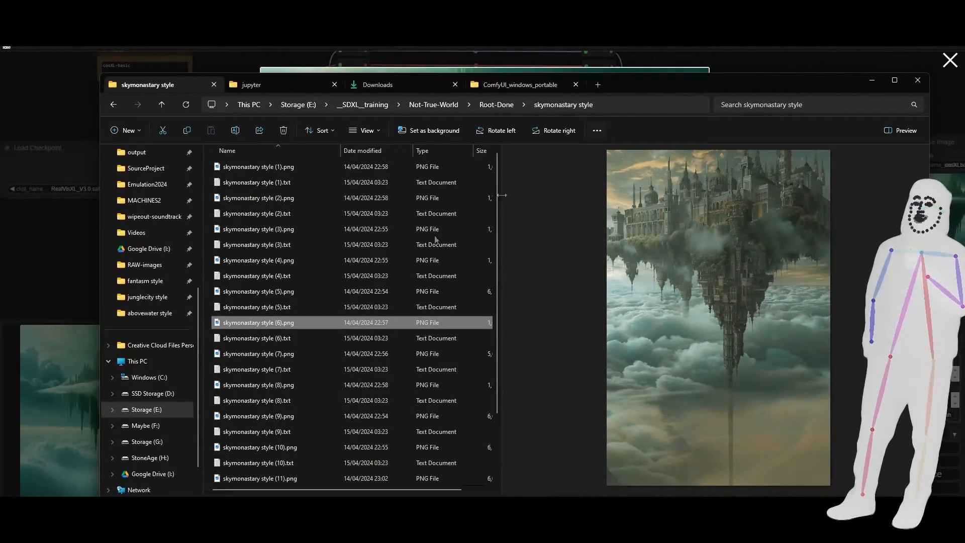
Preview the skymonastary style training images one after another, from (1).png through (11).png.
{"action": "left_click", "coordinate": [254, 171]}
{"action": "left_click", "coordinate": [252, 199]}
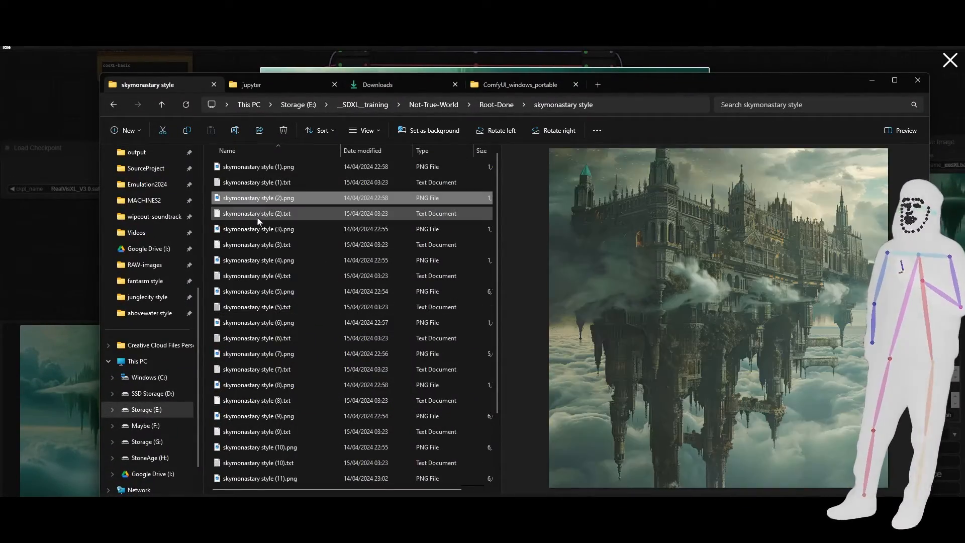
{"action": "left_click", "coordinate": [255, 230]}
{"action": "left_click", "coordinate": [255, 261]}
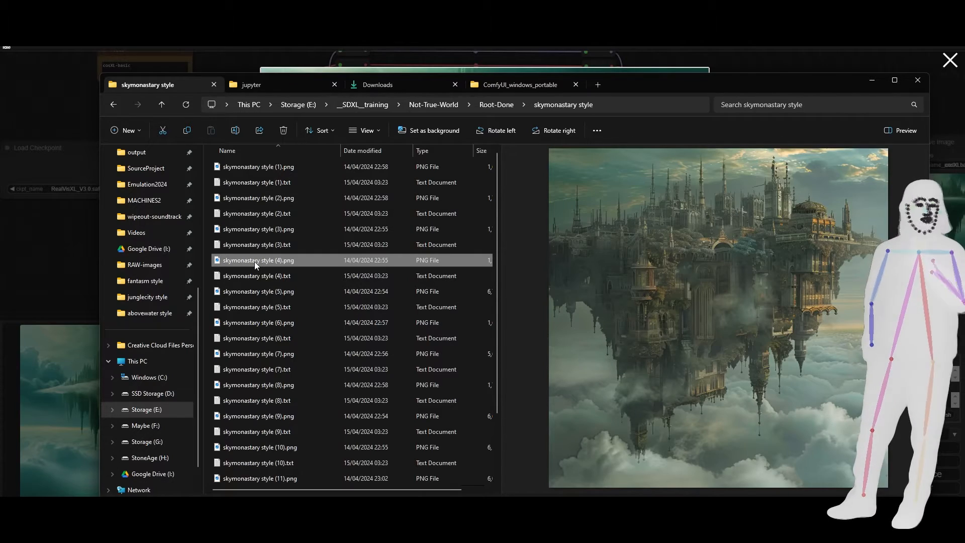
{"action": "left_click", "coordinate": [262, 291]}
{"action": "left_click", "coordinate": [261, 324]}
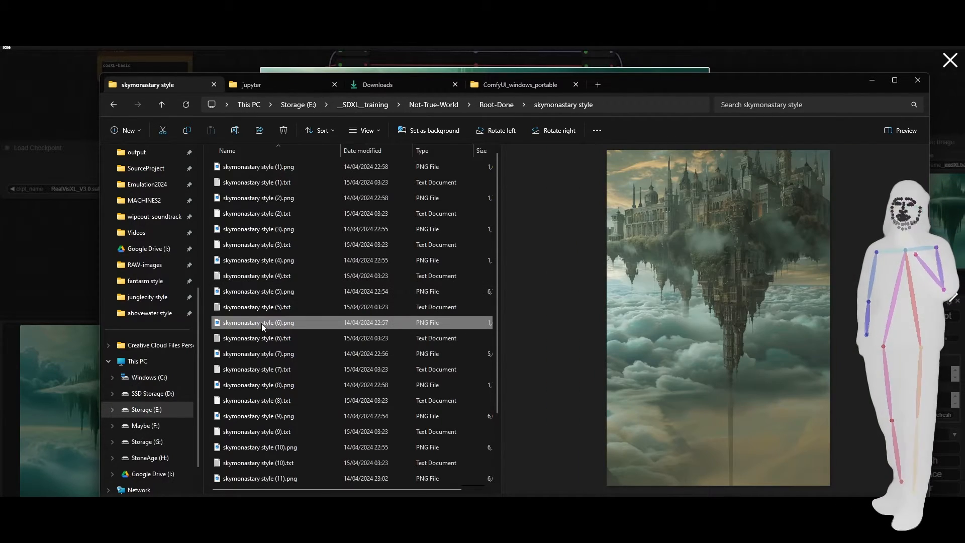
{"action": "left_click", "coordinate": [264, 355]}
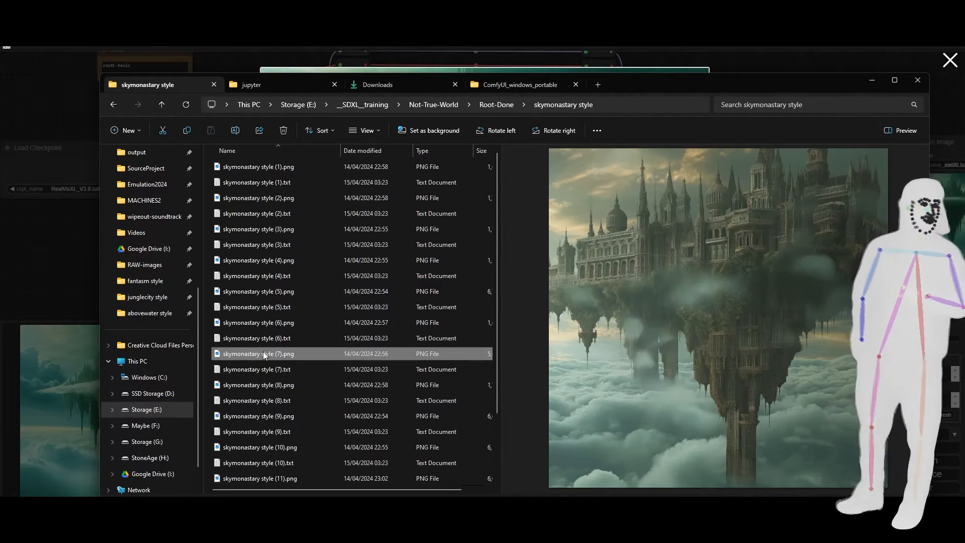
{"action": "left_click", "coordinate": [259, 386]}
{"action": "left_click", "coordinate": [258, 416]}
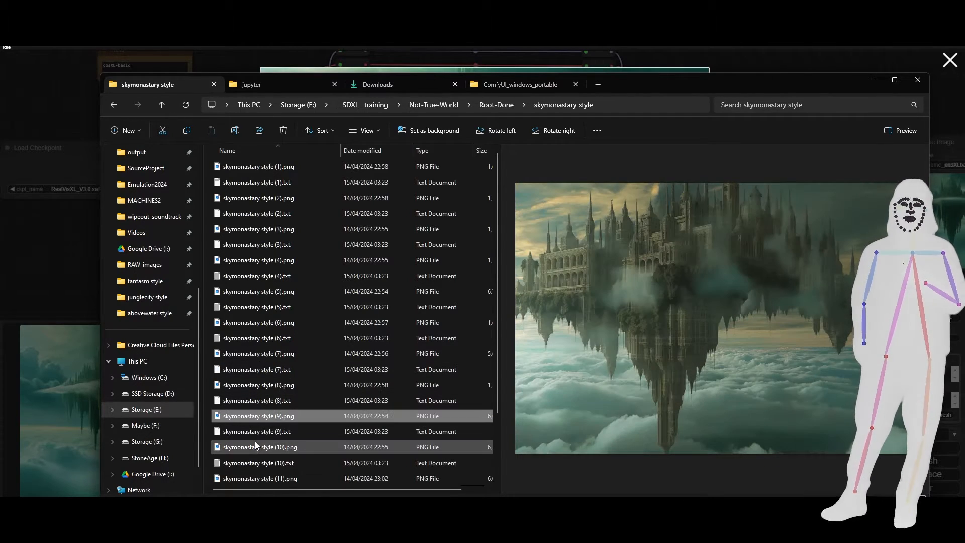
{"action": "left_click", "coordinate": [253, 447]}
{"action": "scroll", "coordinate": [258, 416], "scroll_direction": "down", "scroll_amount": 2}
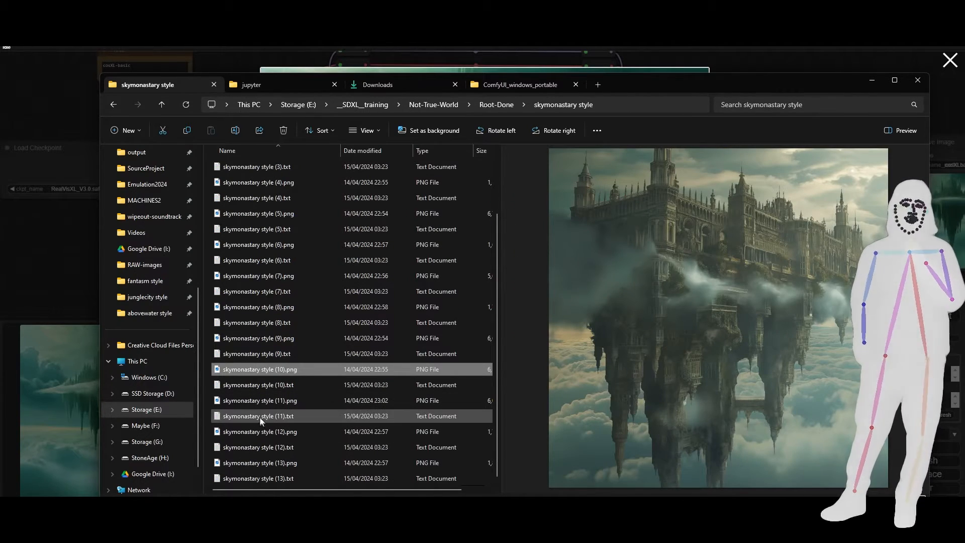
{"action": "left_click", "coordinate": [249, 402]}
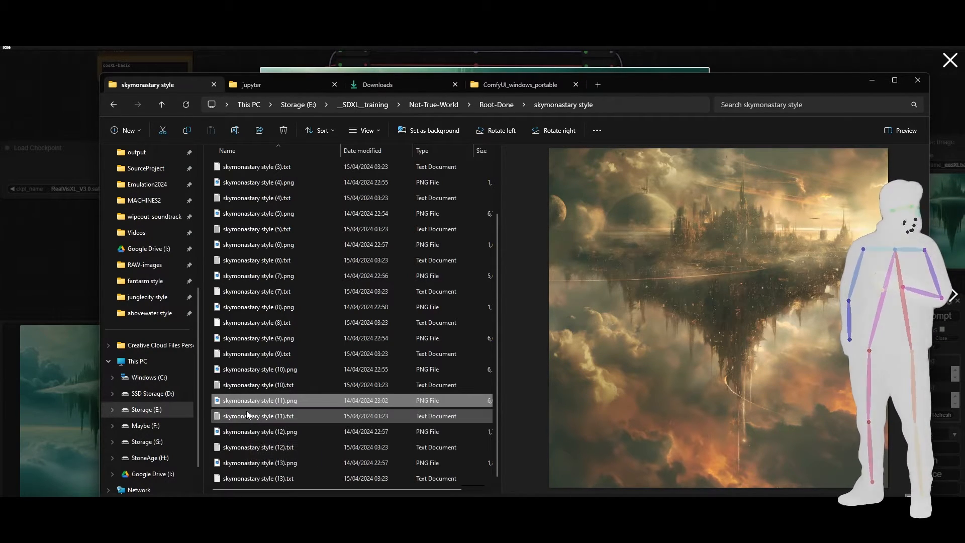
Preview skymonastary style (10).png again, followed by training images (1).png through (4).png, to compare their floating castles.
{"action": "left_click", "coordinate": [259, 370]}
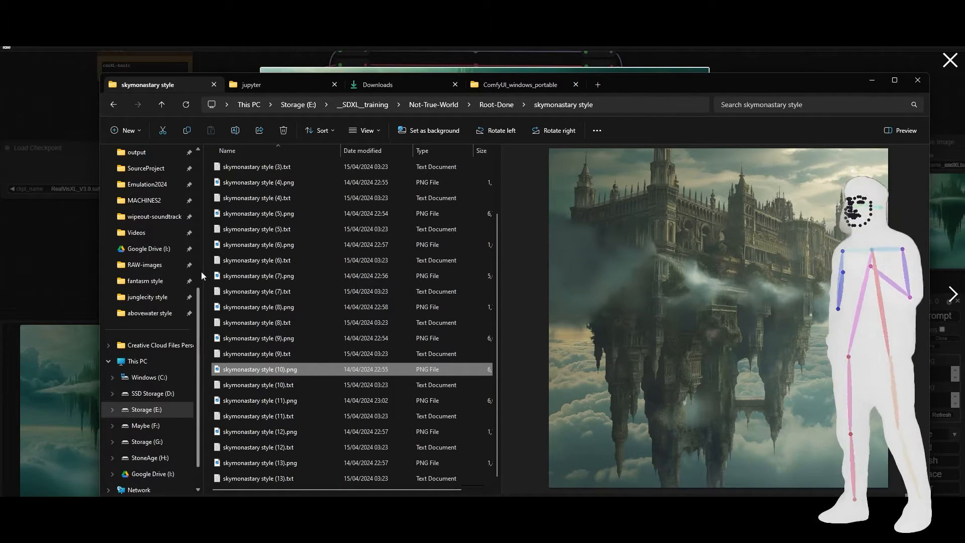
{"action": "scroll", "coordinate": [261, 196], "scroll_direction": "up", "scroll_amount": 2}
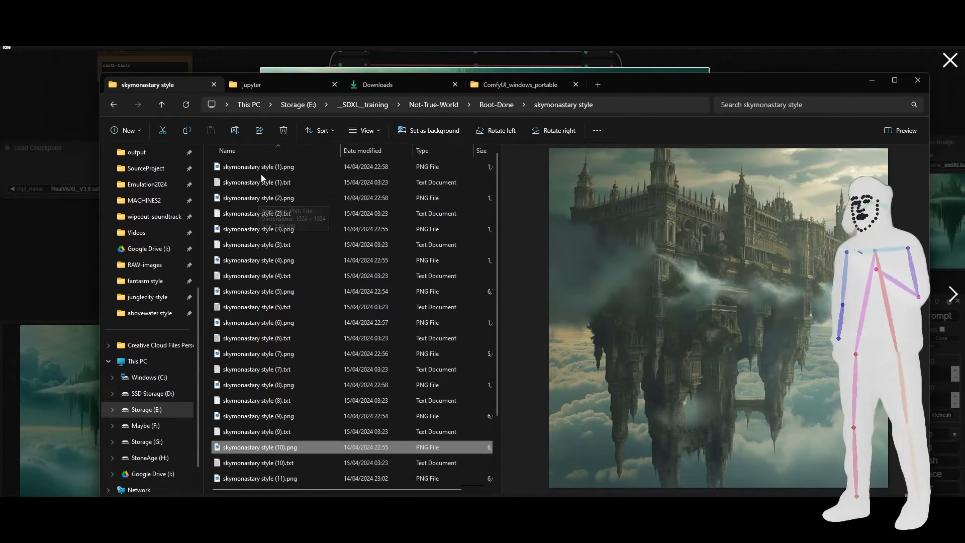
{"action": "left_click", "coordinate": [260, 168]}
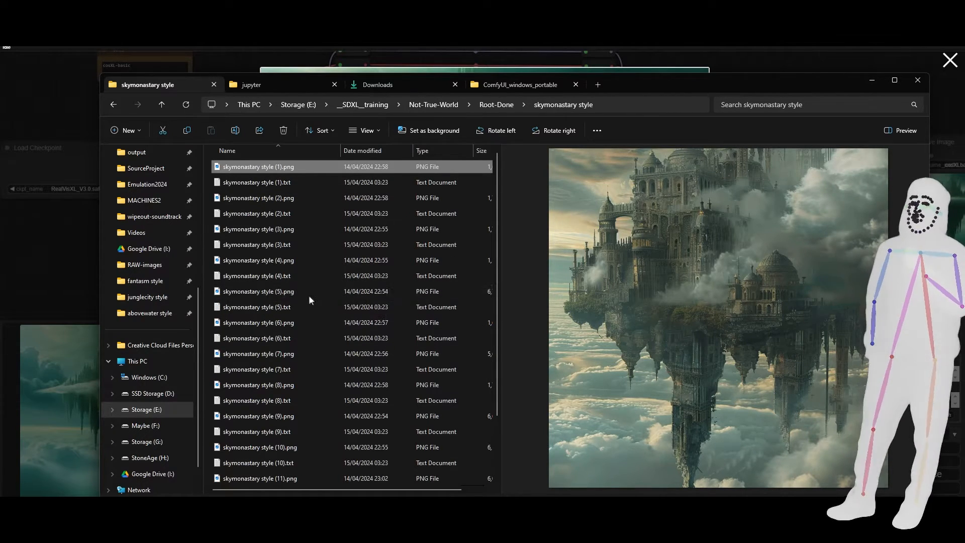
{"action": "left_click", "coordinate": [247, 198]}
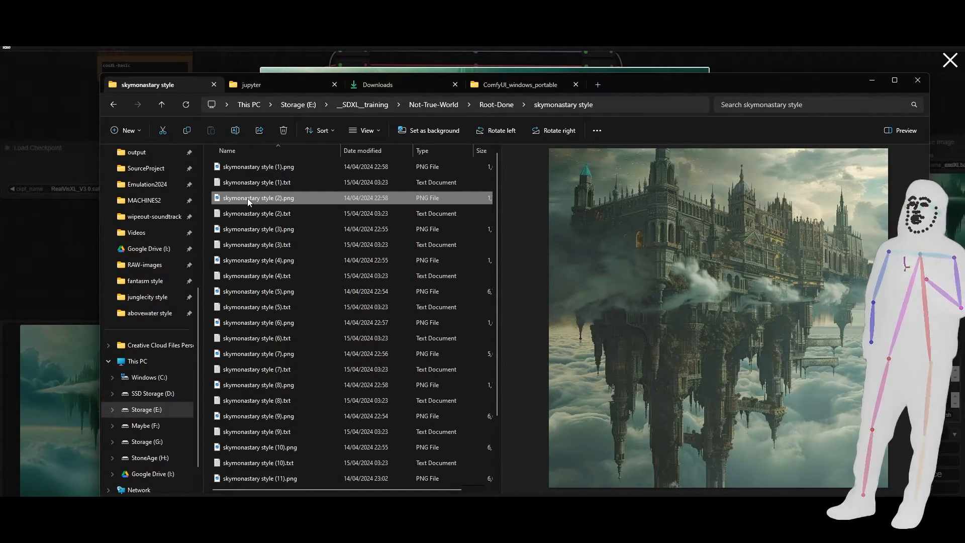
{"action": "left_click", "coordinate": [249, 234]}
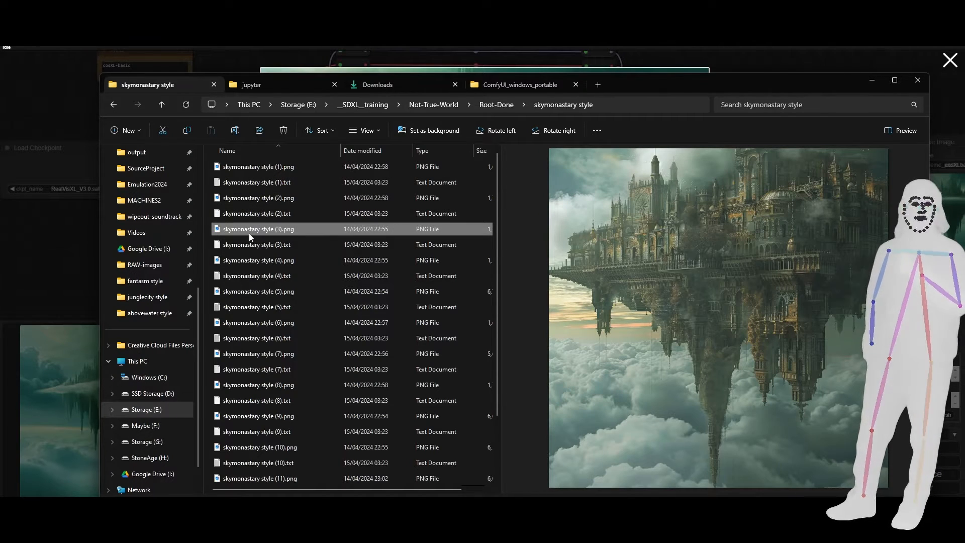
{"action": "left_click", "coordinate": [244, 263]}
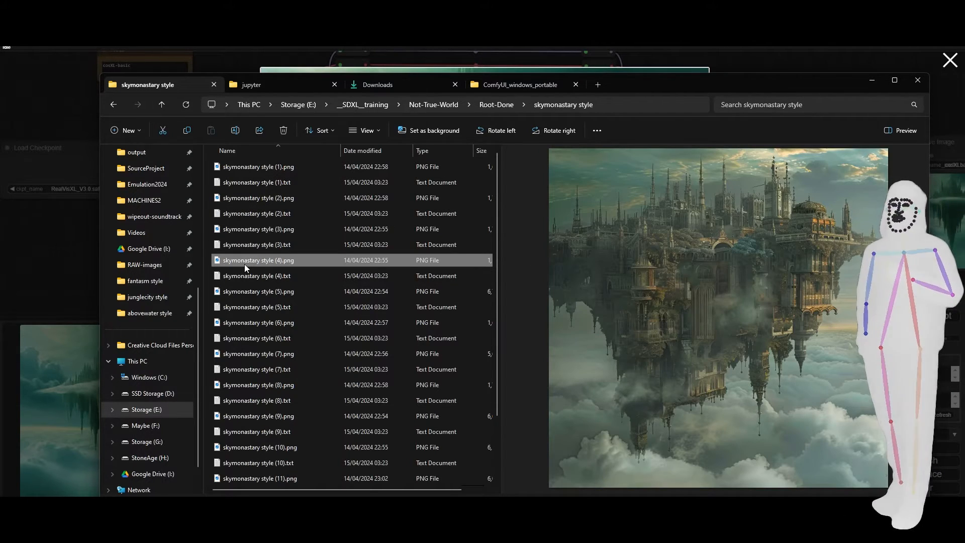
Preview the training images skymonastary style (9).png through (13).png in sequence.
{"action": "left_click", "coordinate": [246, 414]}
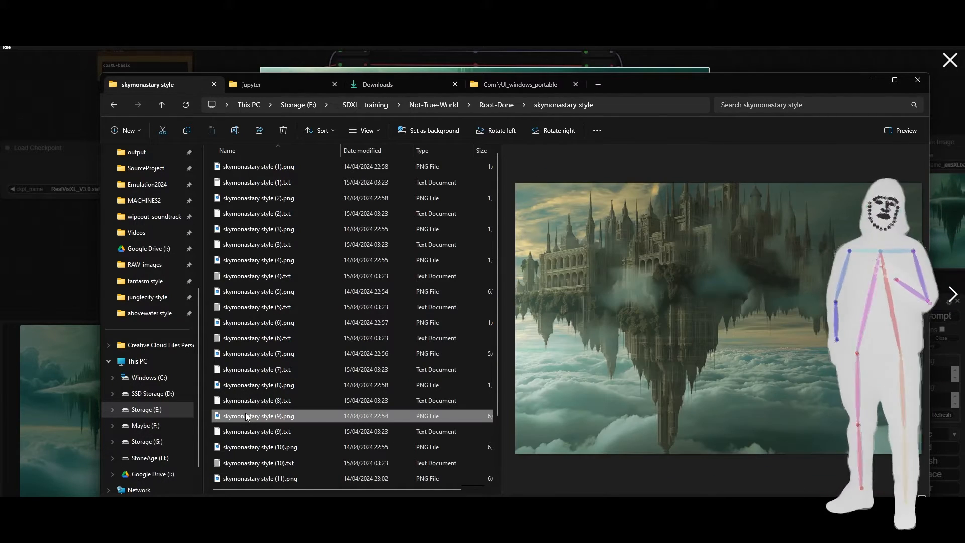
{"action": "left_click", "coordinate": [253, 447]}
{"action": "scroll", "coordinate": [253, 438], "scroll_direction": "down", "scroll_amount": 1}
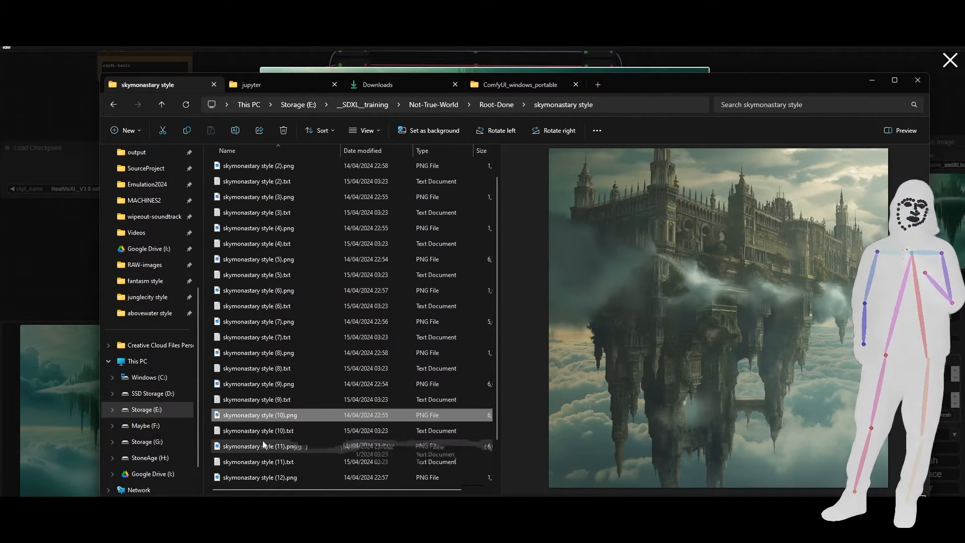
{"action": "left_click", "coordinate": [263, 446]}
{"action": "scroll", "coordinate": [330, 352], "scroll_direction": "down", "scroll_amount": 1}
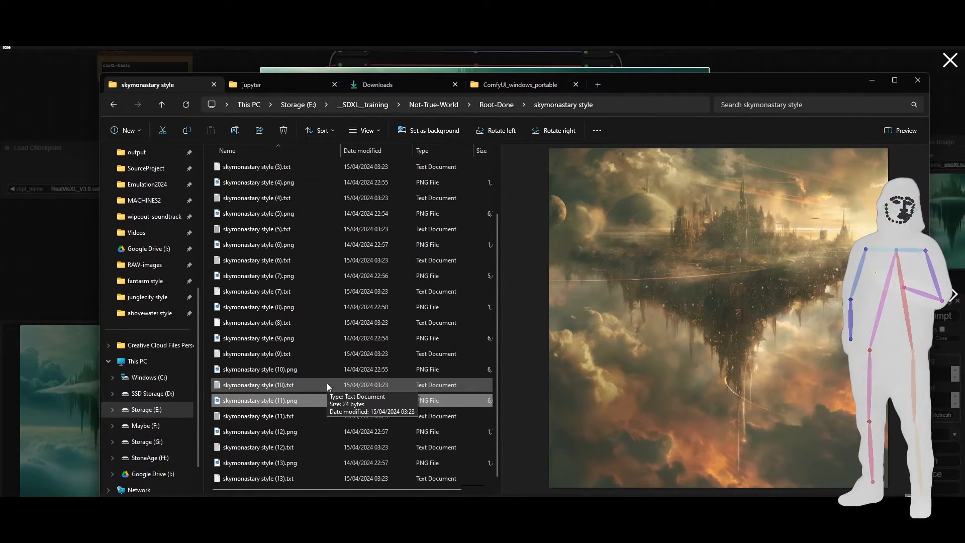
{"action": "left_click", "coordinate": [242, 429]}
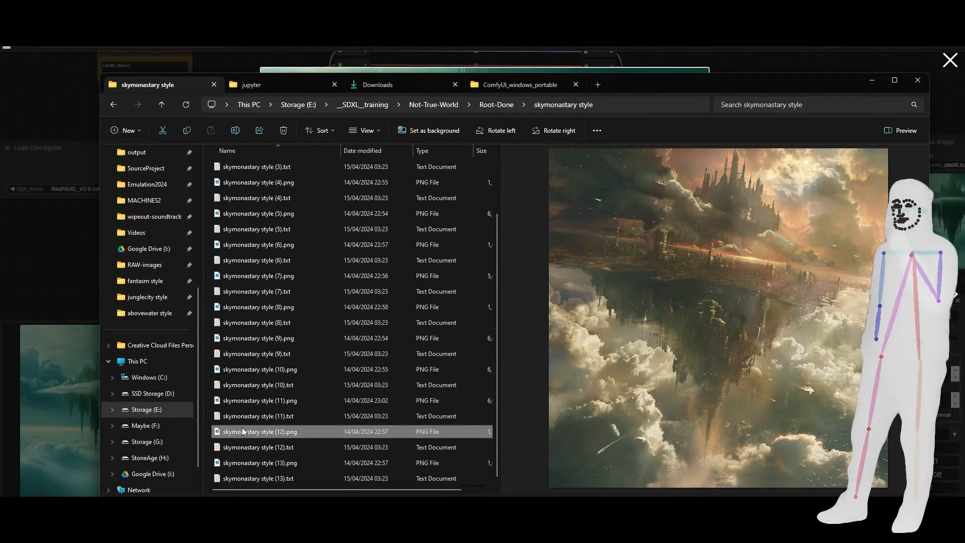
{"action": "left_click", "coordinate": [230, 462]}
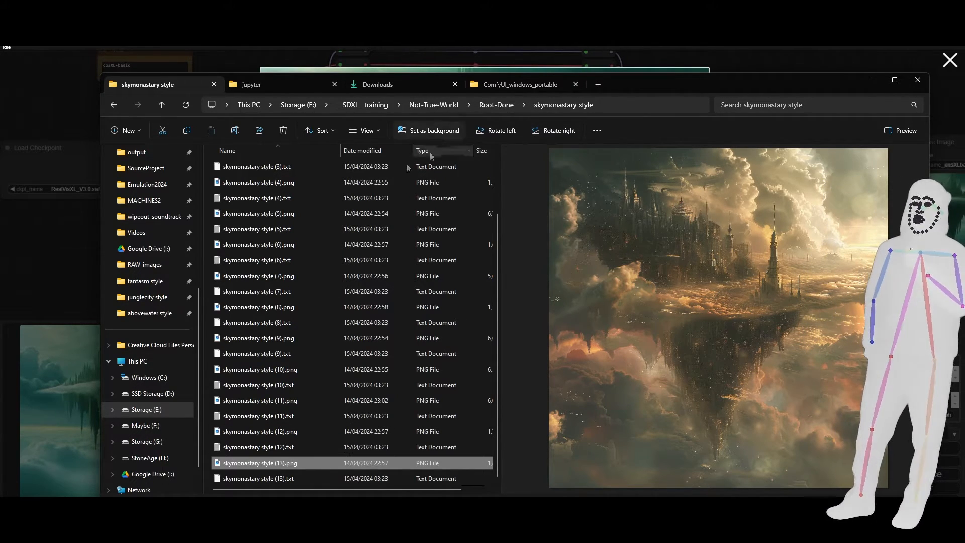
Recheck skymonastary style images (4), (5), (6), (8), (10) and (12), finishing on the preview of (11).png.
{"action": "left_click", "coordinate": [257, 184]}
{"action": "left_click", "coordinate": [257, 214]}
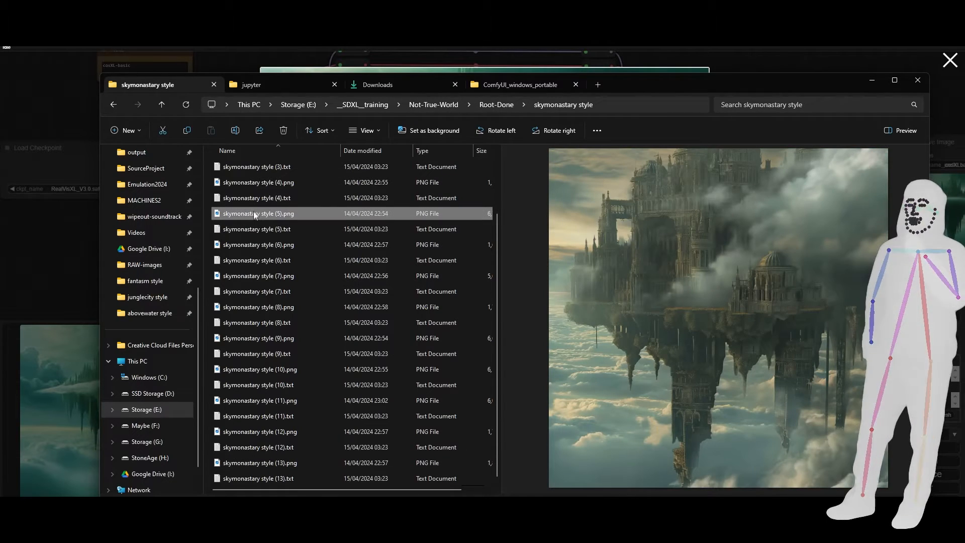
{"action": "left_click", "coordinate": [257, 244]}
{"action": "left_click", "coordinate": [256, 292]}
{"action": "left_click", "coordinate": [254, 306]}
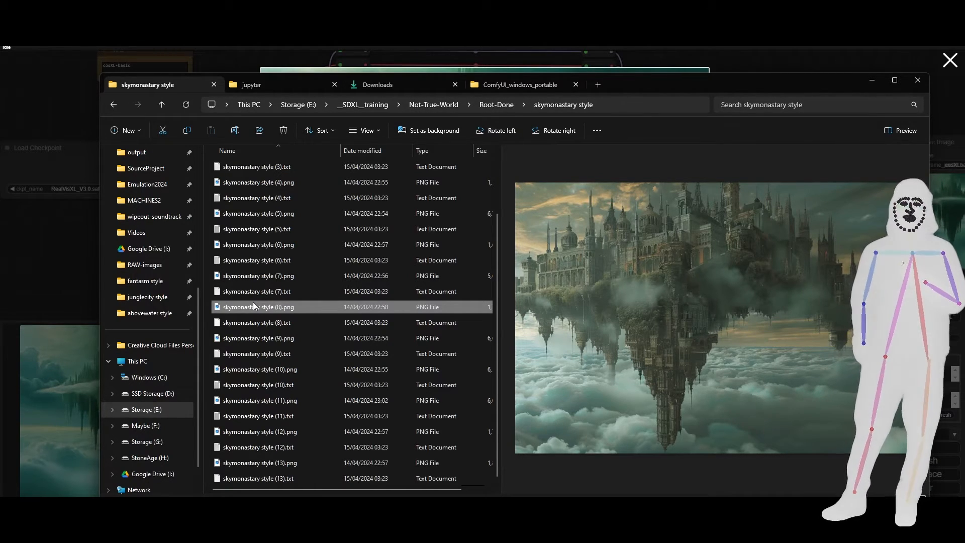
{"action": "left_click", "coordinate": [281, 370]}
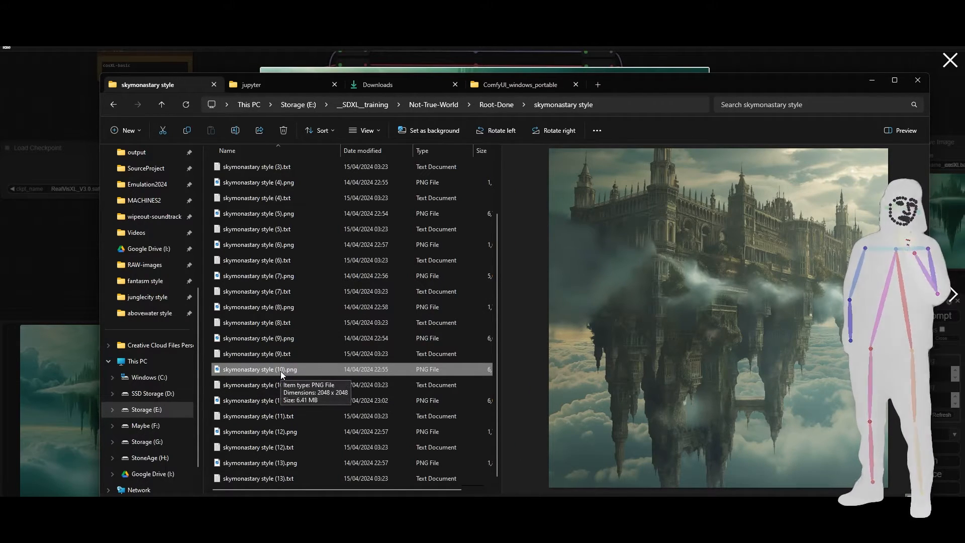
{"action": "left_click", "coordinate": [285, 421]}
{"action": "left_click", "coordinate": [285, 430]}
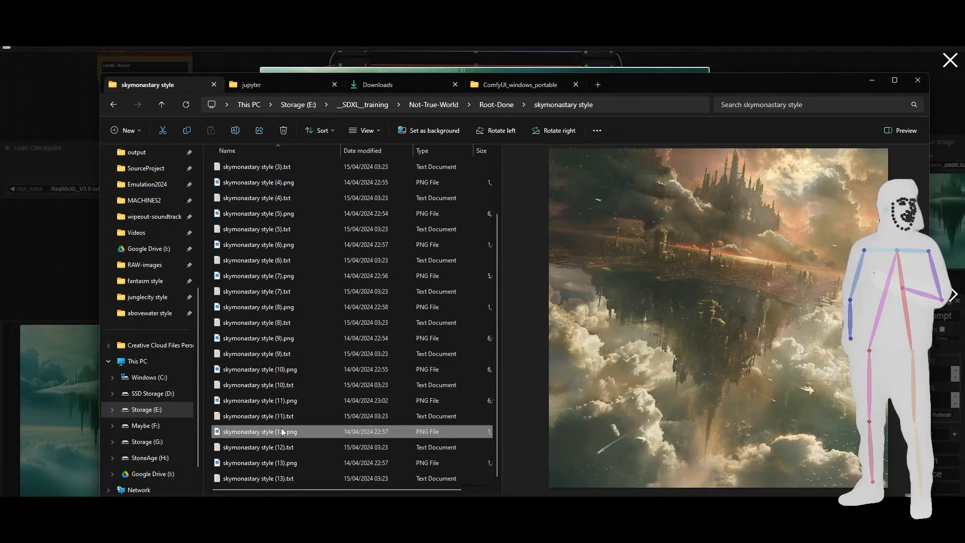
{"action": "left_click", "coordinate": [285, 402]}
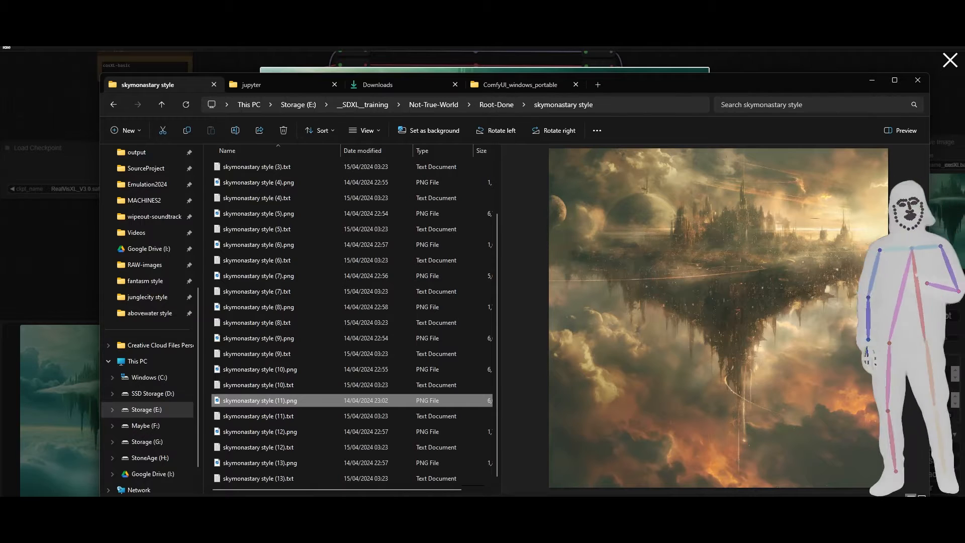
Return to ComfyUI, close the enlarged image, and set the Load Checkpoint model to cosxl.safetensors.
{"action": "left_click", "coordinate": [797, 11]}
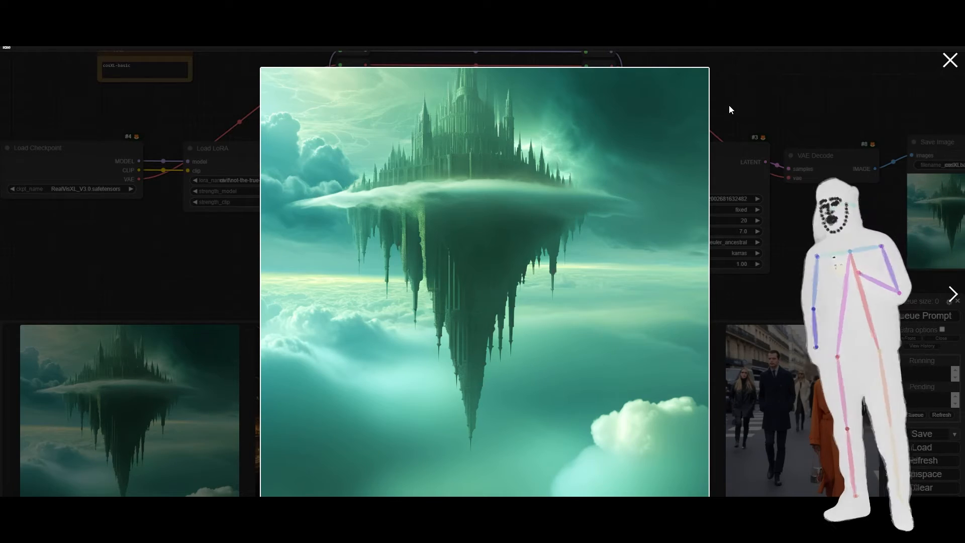
{"action": "left_click", "coordinate": [197, 255]}
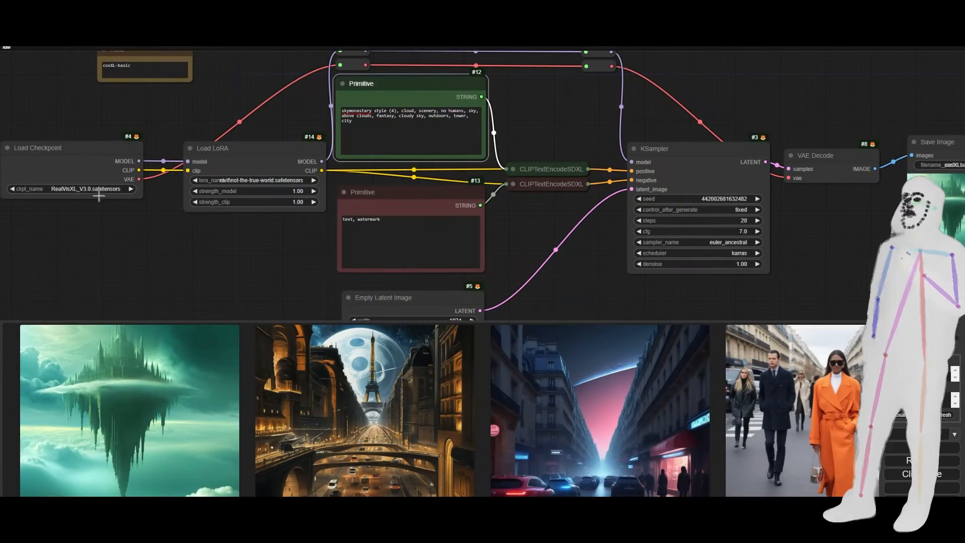
{"action": "left_click", "coordinate": [88, 190]}
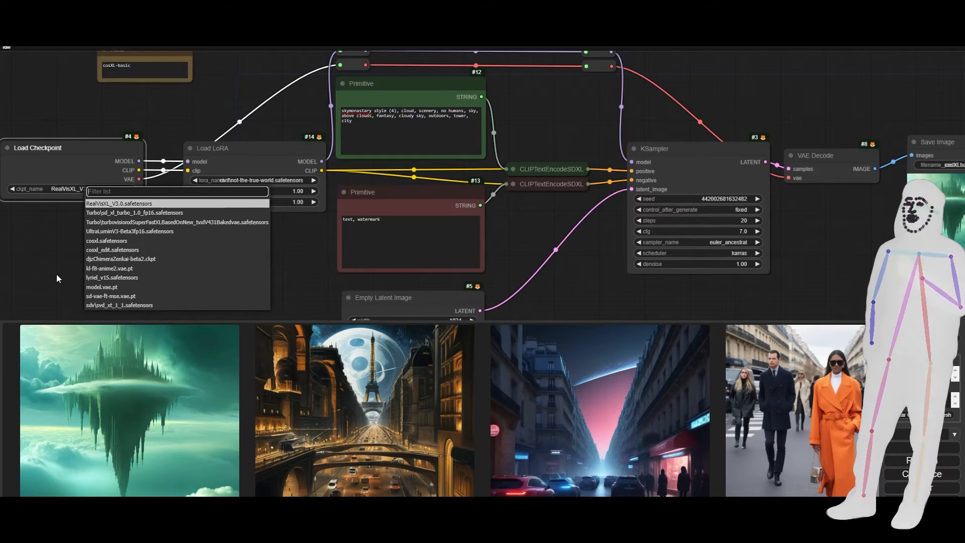
{"action": "left_click", "coordinate": [107, 242]}
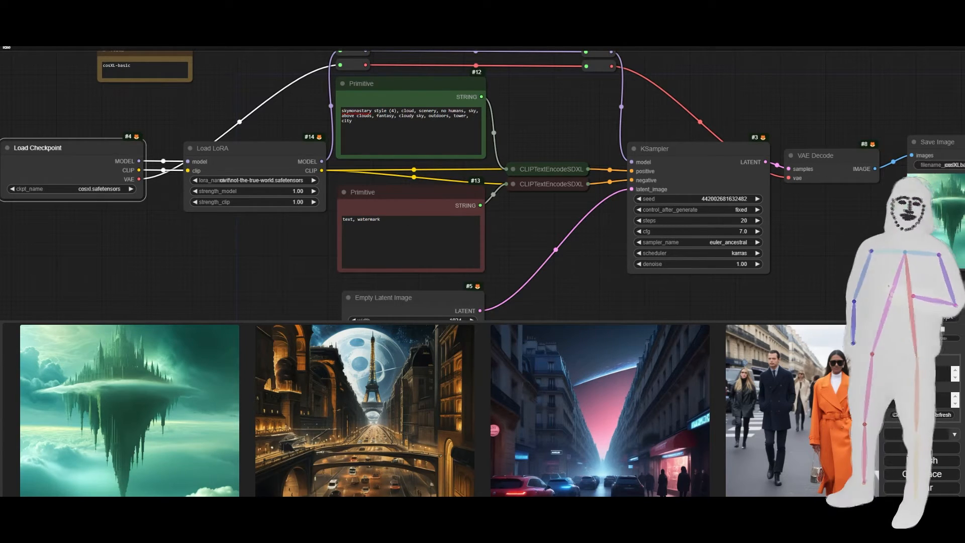
Generate the skymonastary image with the cosxl checkpoint, inspect the result enlarged, and close it.
{"action": "left_click", "coordinate": [922, 318]}
{"action": "left_click_drag", "start_coordinate": [822, 270], "coordinate": [611, 292]}
{"action": "left_click", "coordinate": [638, 131]}
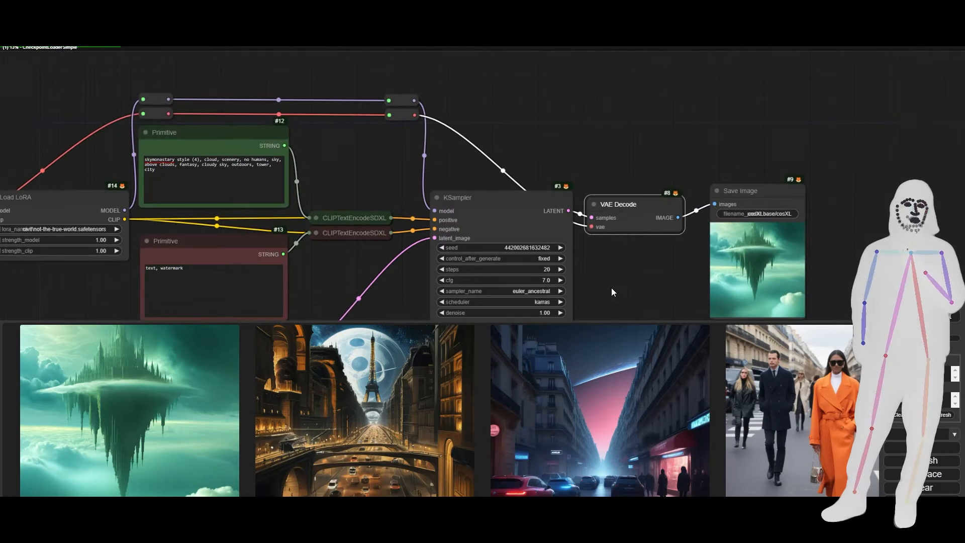
{"action": "left_click_drag", "start_coordinate": [595, 137], "coordinate": [512, 50]}
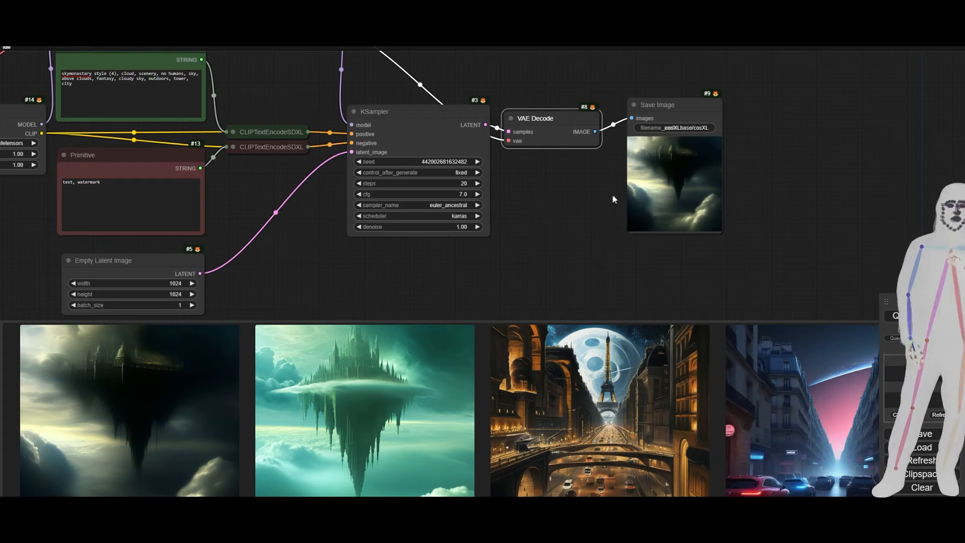
{"action": "left_click", "coordinate": [170, 448]}
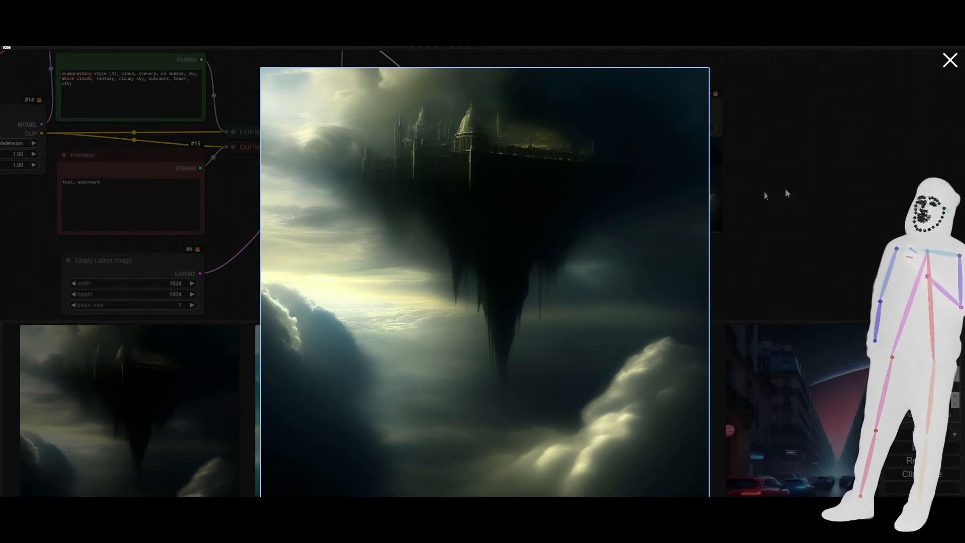
{"action": "left_click", "coordinate": [835, 184]}
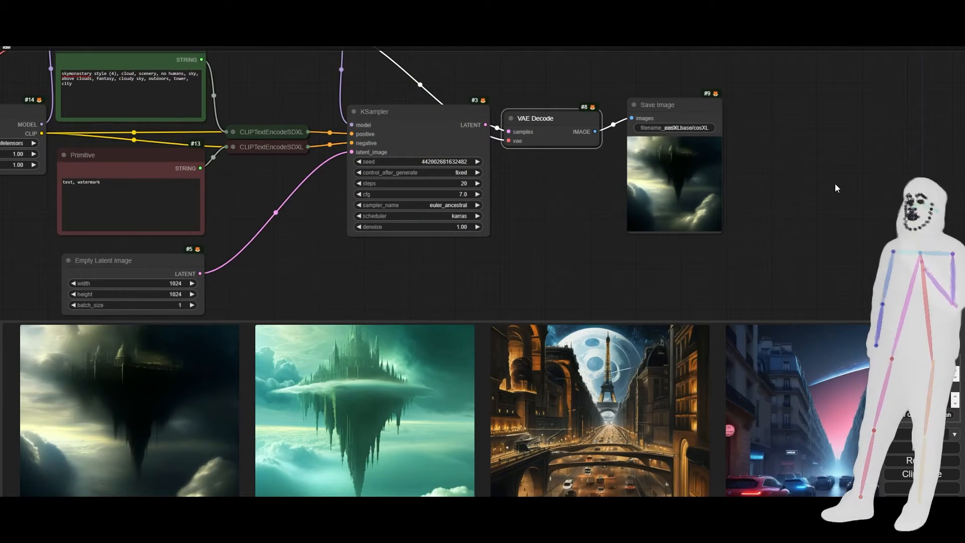
Set the KSampler's control_after_generate to randomize and generate continuously with instant Auto Queue and a batch count of 1.
{"action": "left_click", "coordinate": [477, 172]}
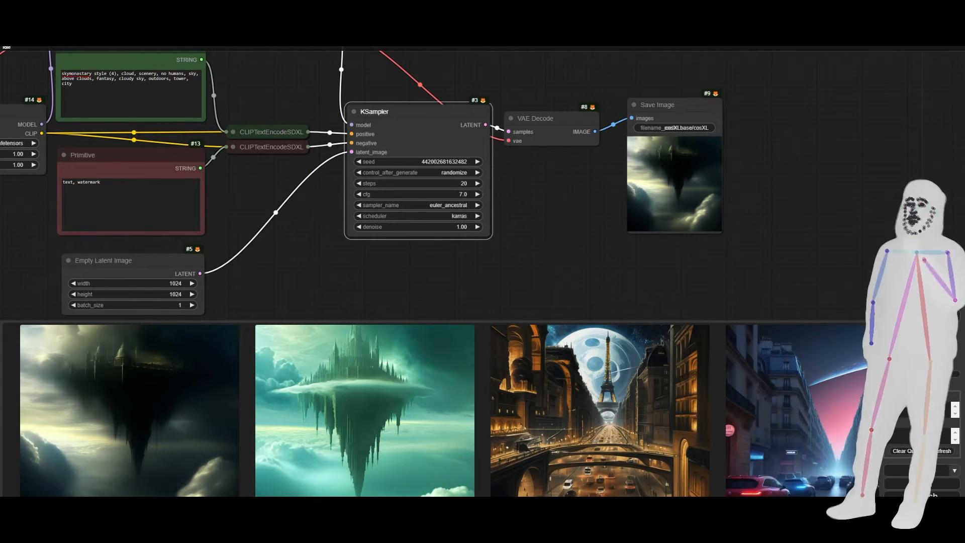
{"action": "left_click", "coordinate": [922, 336]}
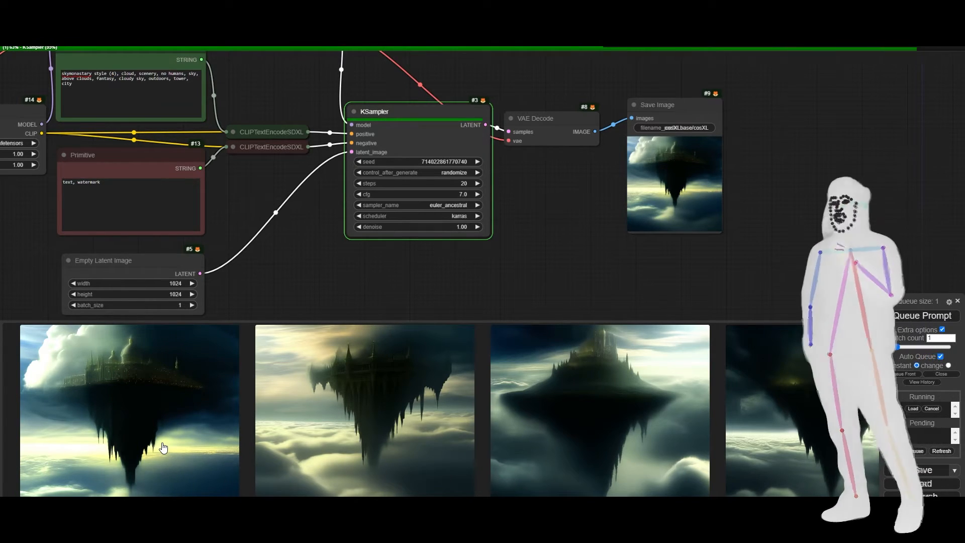
Enlarge several of the newly generated floating-castle images one after another to examine their detail and style.
{"action": "left_click", "coordinate": [285, 435]}
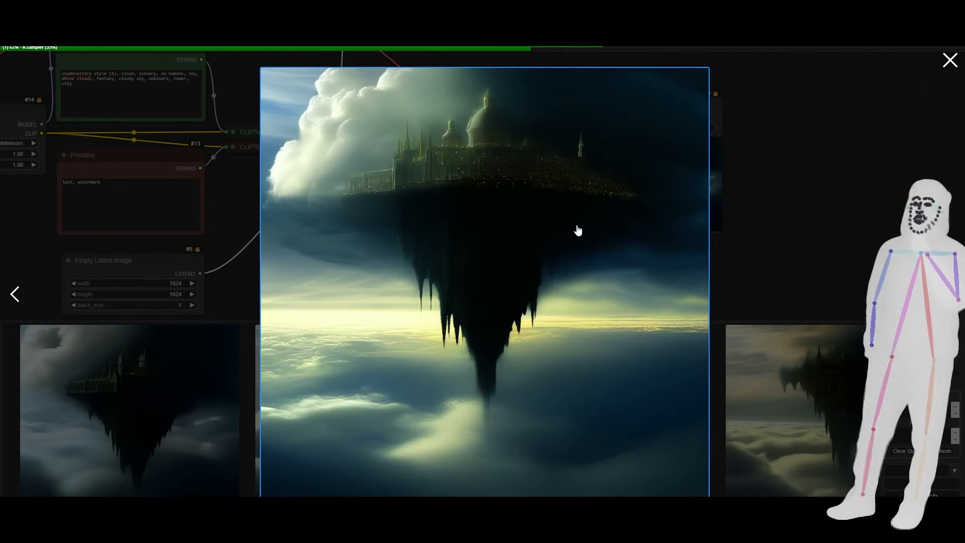
{"action": "left_click", "coordinate": [837, 252]}
{"action": "left_click", "coordinate": [176, 439]}
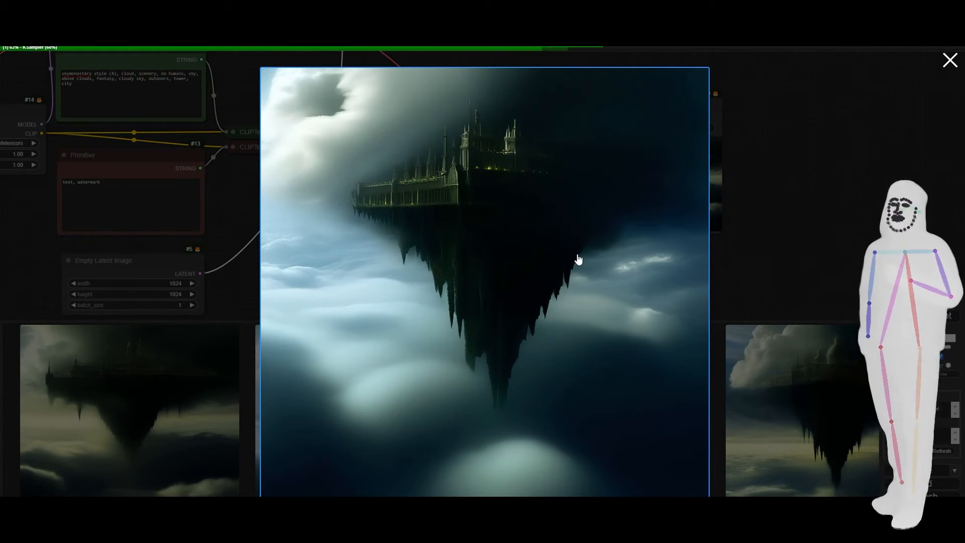
{"action": "left_click", "coordinate": [801, 239]}
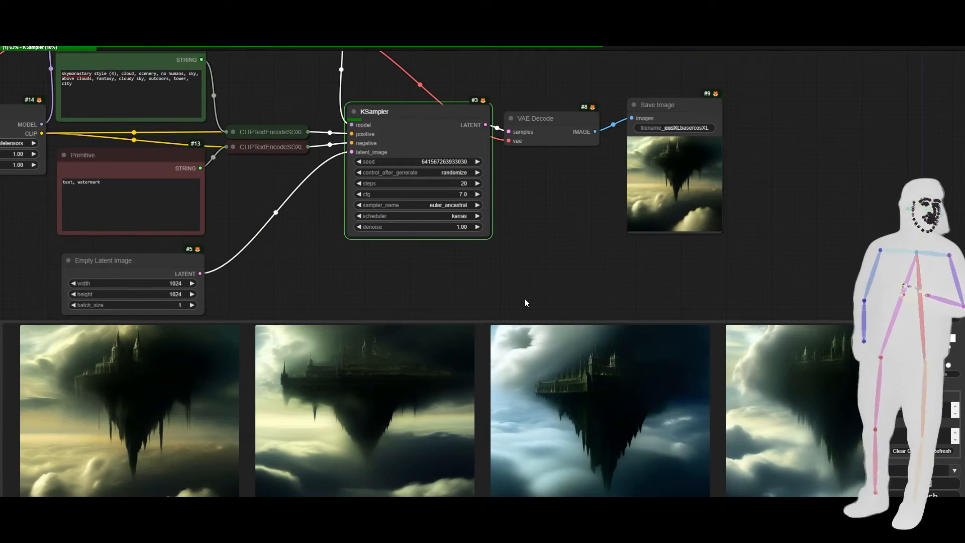
{"action": "left_click", "coordinate": [370, 421]}
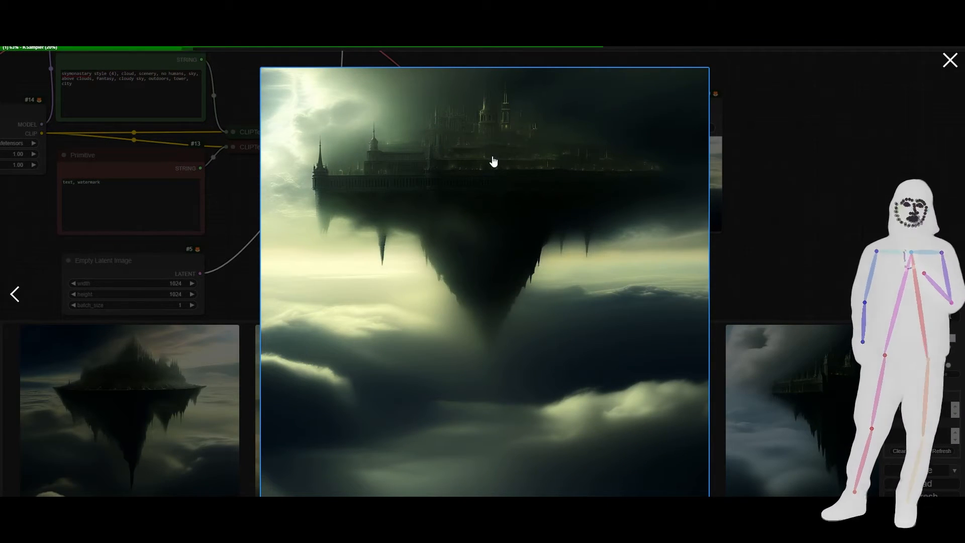
{"action": "left_click", "coordinate": [749, 272]}
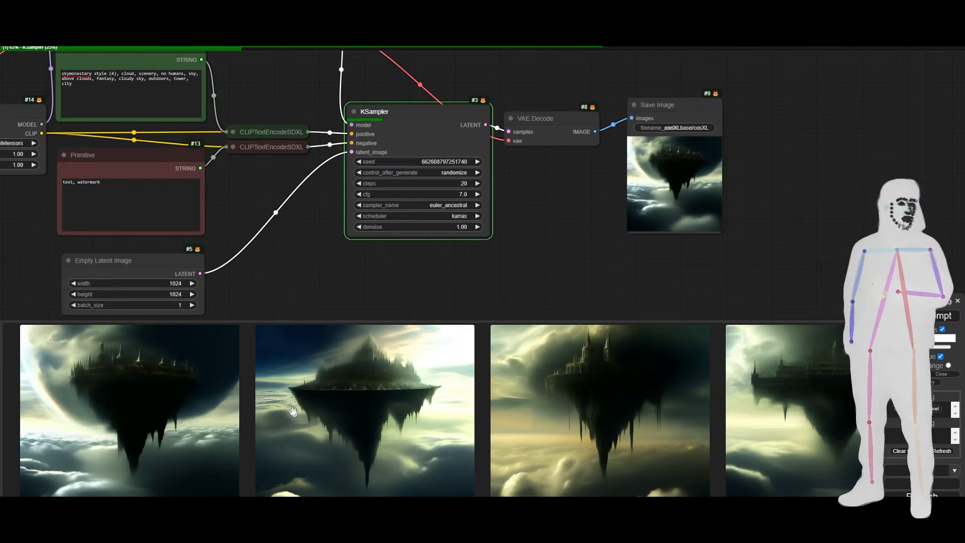
{"action": "left_click", "coordinate": [152, 421]}
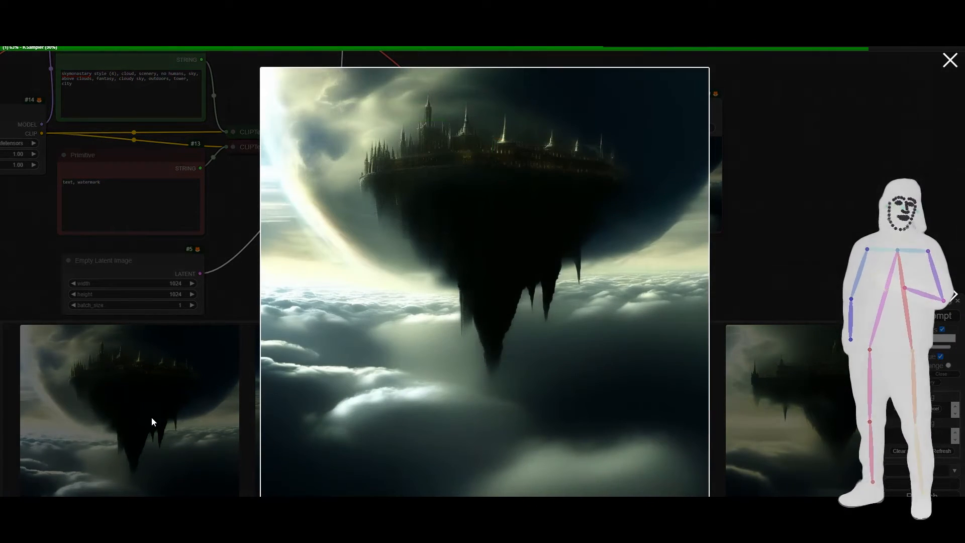
{"action": "left_click", "coordinate": [808, 215]}
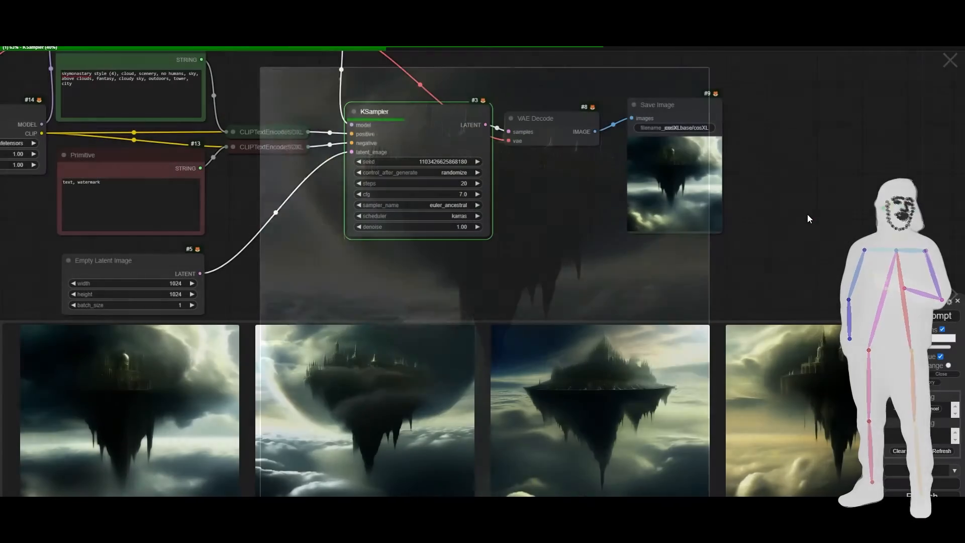
{"action": "left_click", "coordinate": [60, 435]}
{"action": "left_click", "coordinate": [765, 224]}
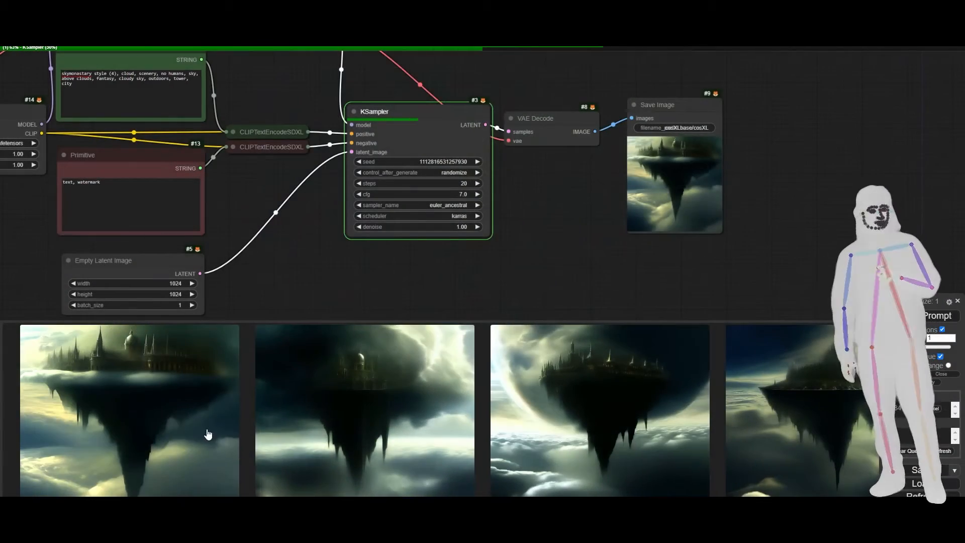
{"action": "left_click", "coordinate": [206, 430]}
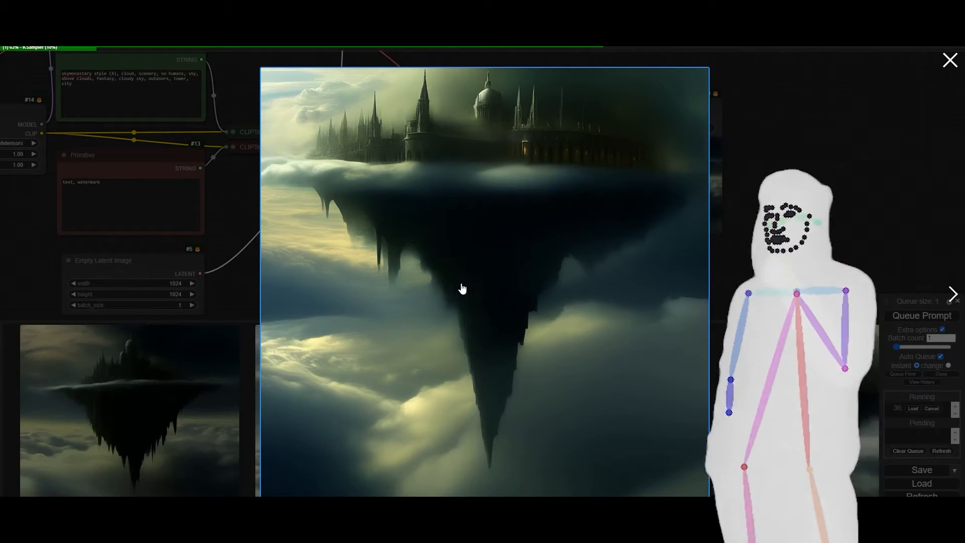
Close the enlarged image, then view two further cosxl floating-castle results at large size, closing each one.
{"action": "left_click", "coordinate": [790, 204]}
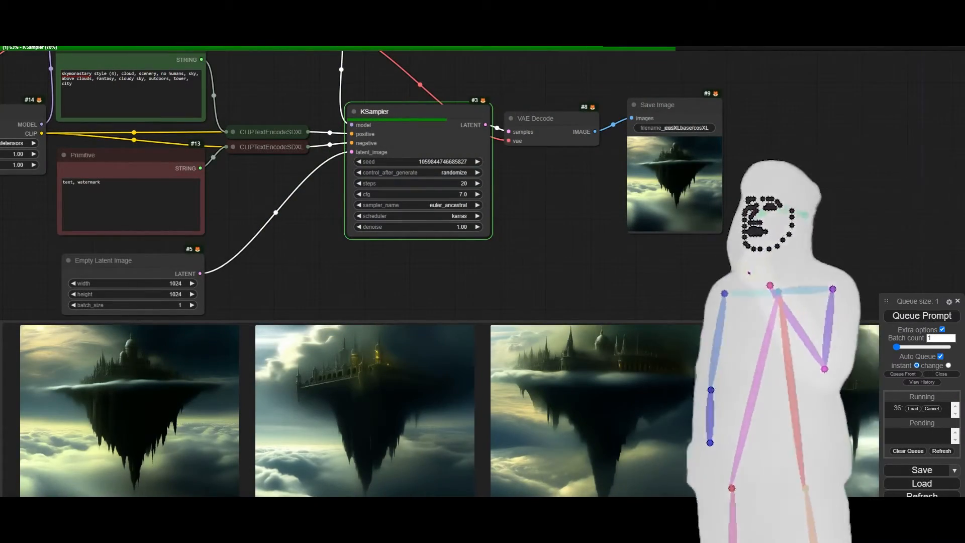
{"action": "left_click", "coordinate": [161, 412]}
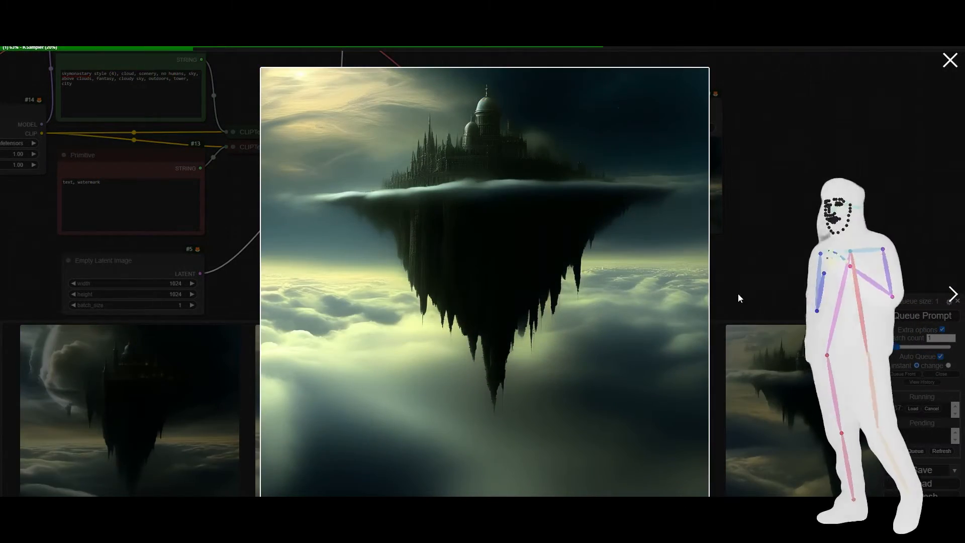
{"action": "left_click", "coordinate": [952, 61]}
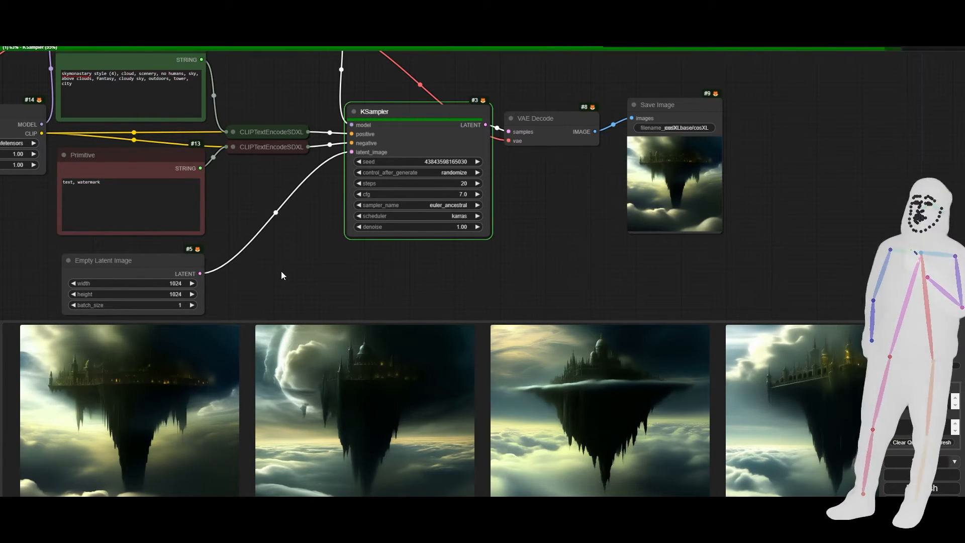
{"action": "left_click_drag", "start_coordinate": [281, 270], "coordinate": [494, 267]}
{"action": "left_click_drag", "start_coordinate": [78, 190], "coordinate": [150, 196]}
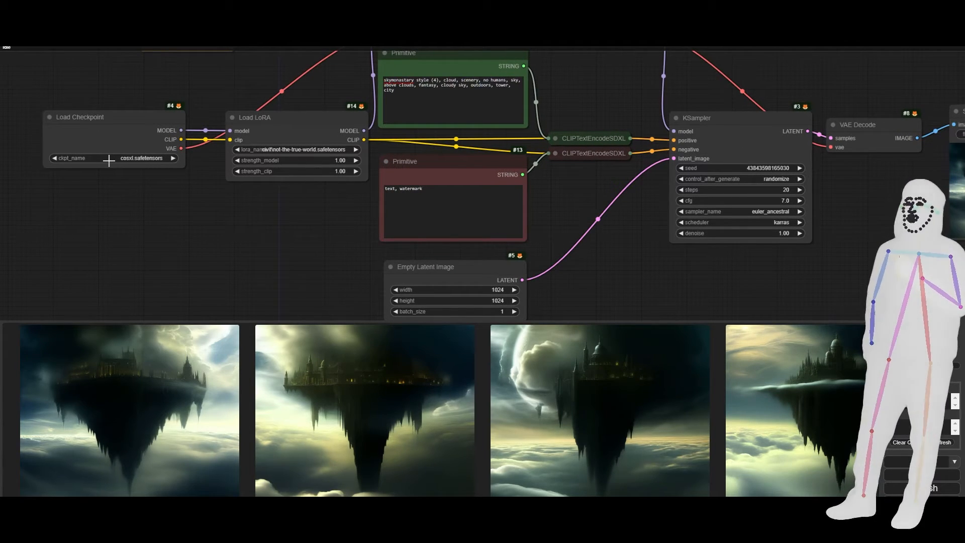
{"action": "left_click", "coordinate": [112, 417]}
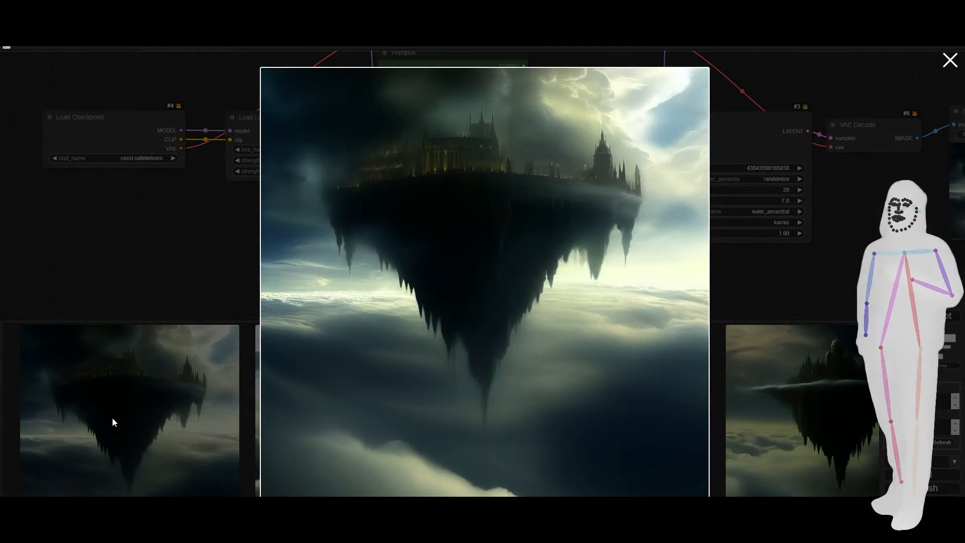
{"action": "left_click", "coordinate": [771, 278]}
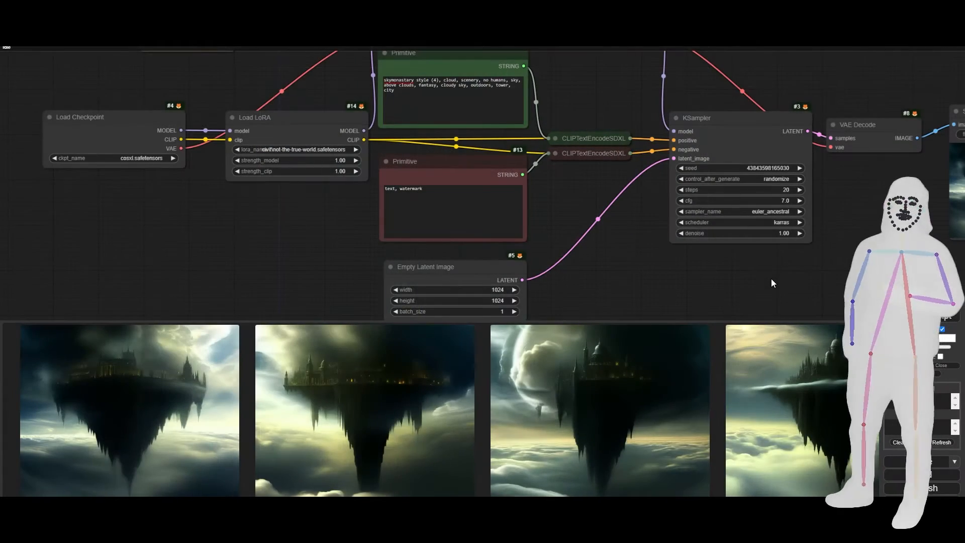
Switch to File Explorer and extract 447636_training_data.zip from Downloads into a 447636_training_data folder in the same location.
{"action": "mouse_move", "coordinate": [104, 532]}
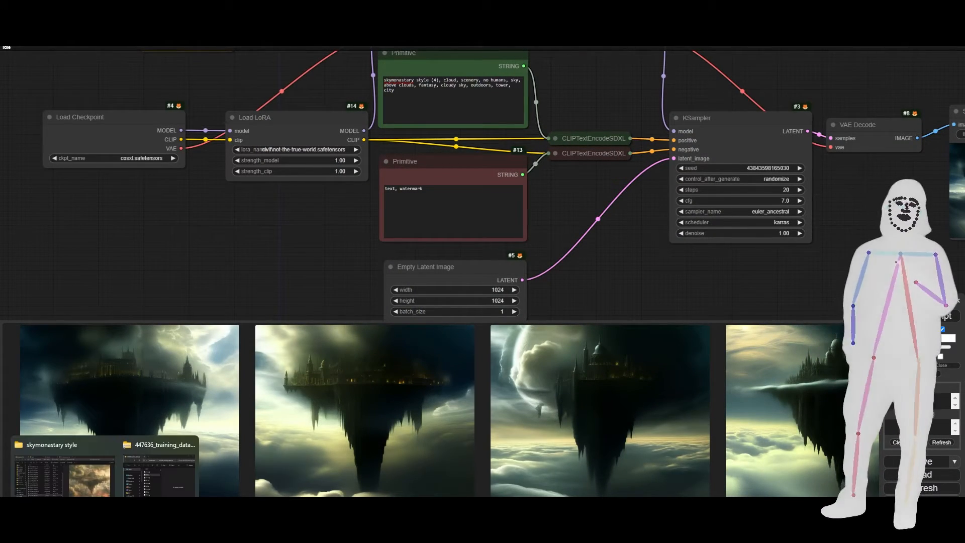
{"action": "left_click", "coordinate": [101, 481]}
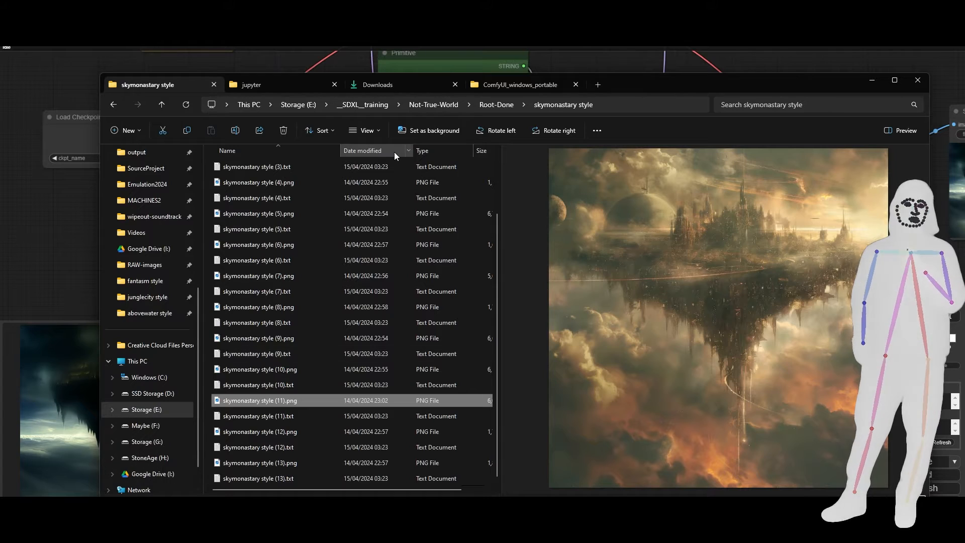
{"action": "mouse_move", "coordinate": [105, 532]}
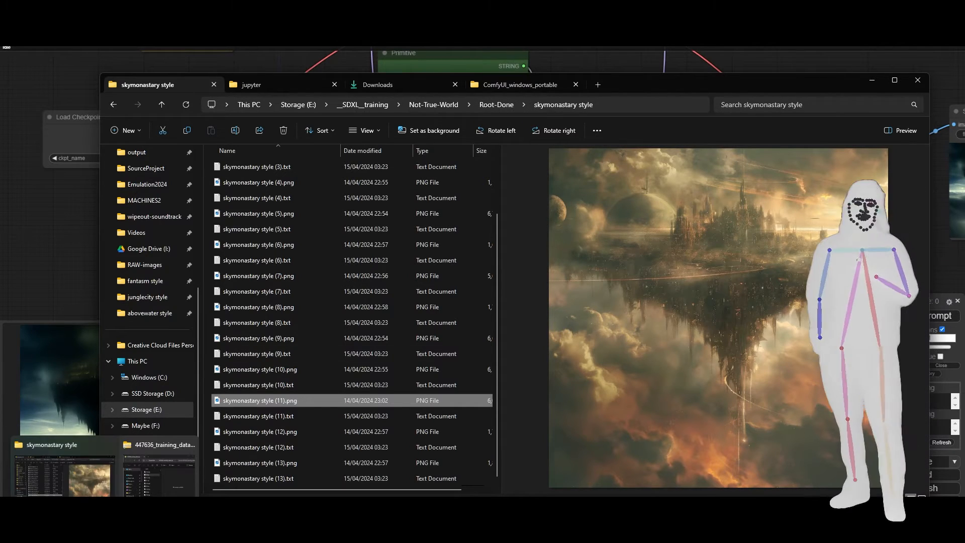
{"action": "left_click", "coordinate": [148, 494]}
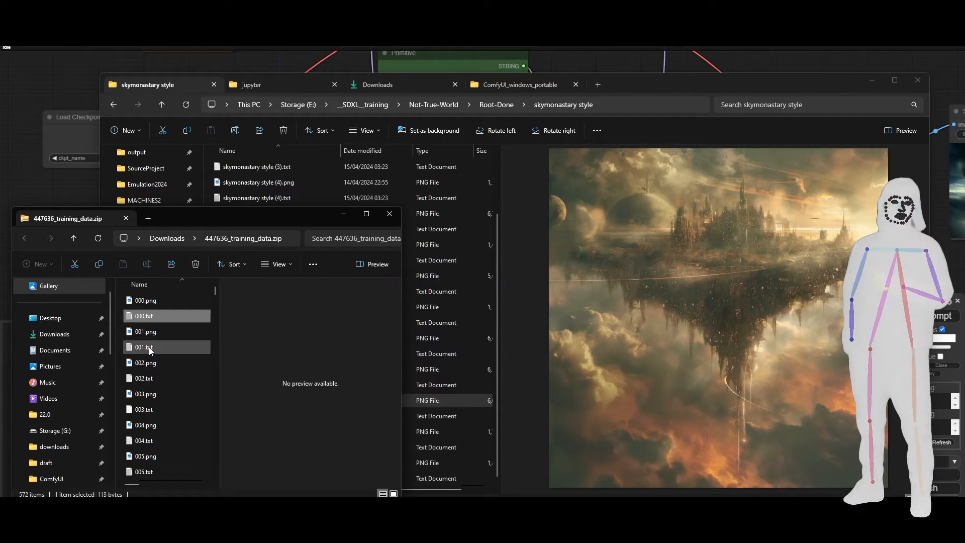
{"action": "left_click", "coordinate": [183, 240]}
{"action": "right_click", "coordinate": [155, 317]}
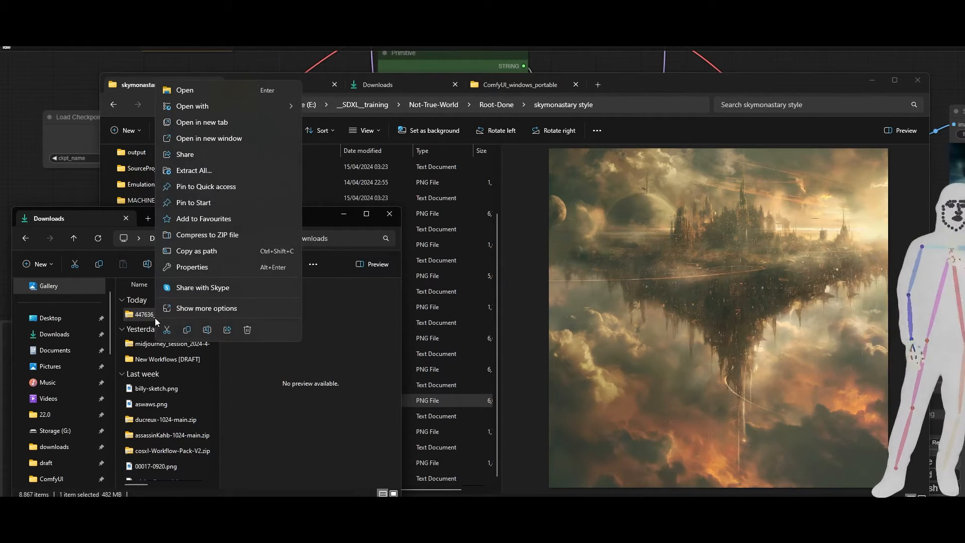
{"action": "left_click", "coordinate": [205, 172]}
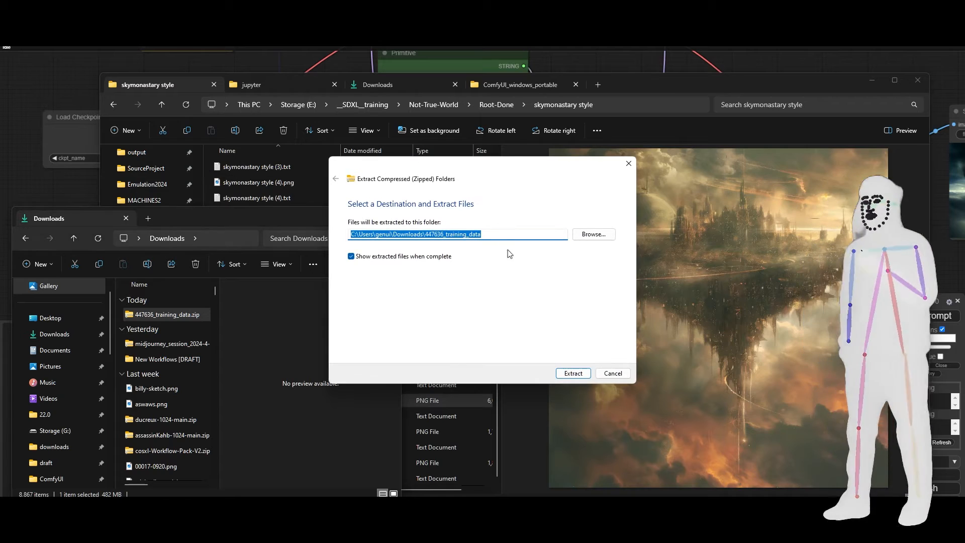
{"action": "left_click", "coordinate": [575, 373]}
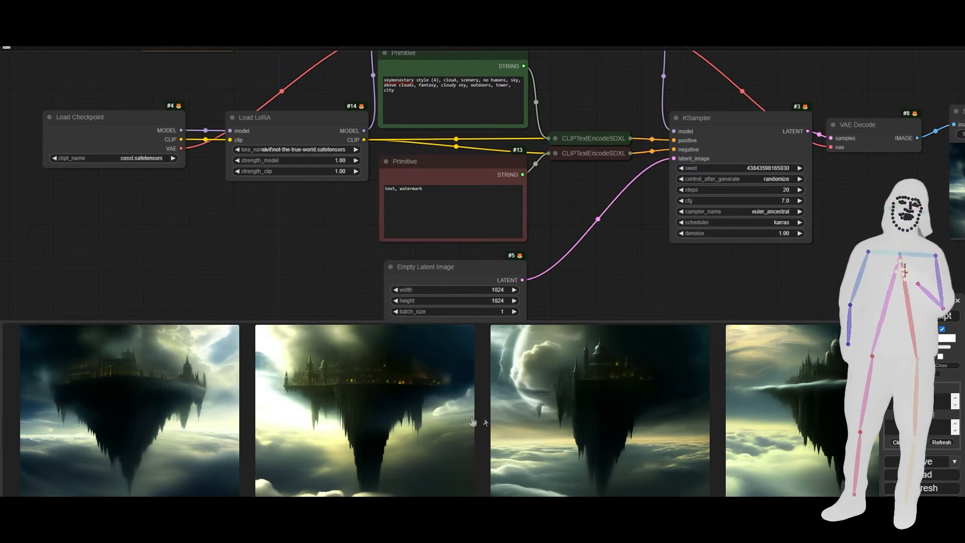
Enlarge the floating castle with the large moon in ComfyUI, then preview caption file 262.txt in the extracted 447636_training_data folder.
{"action": "left_click", "coordinate": [635, 428]}
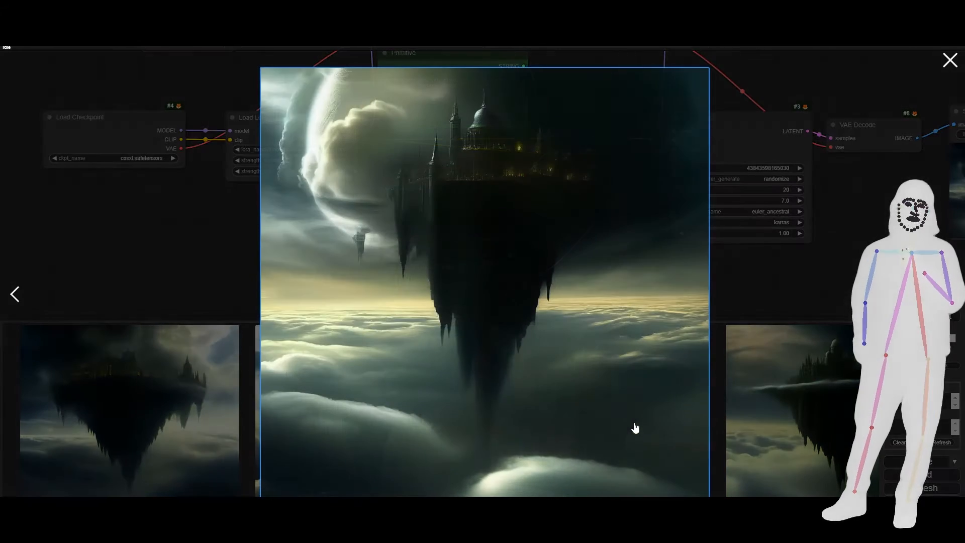
{"action": "key", "text": "alt+Tab"}
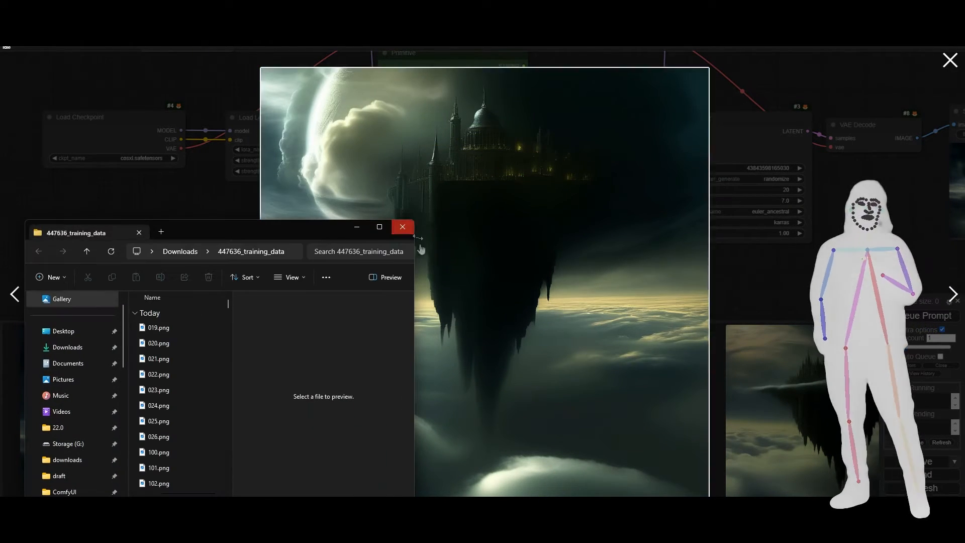
{"action": "left_click_drag", "start_coordinate": [297, 233], "coordinate": [344, 389]}
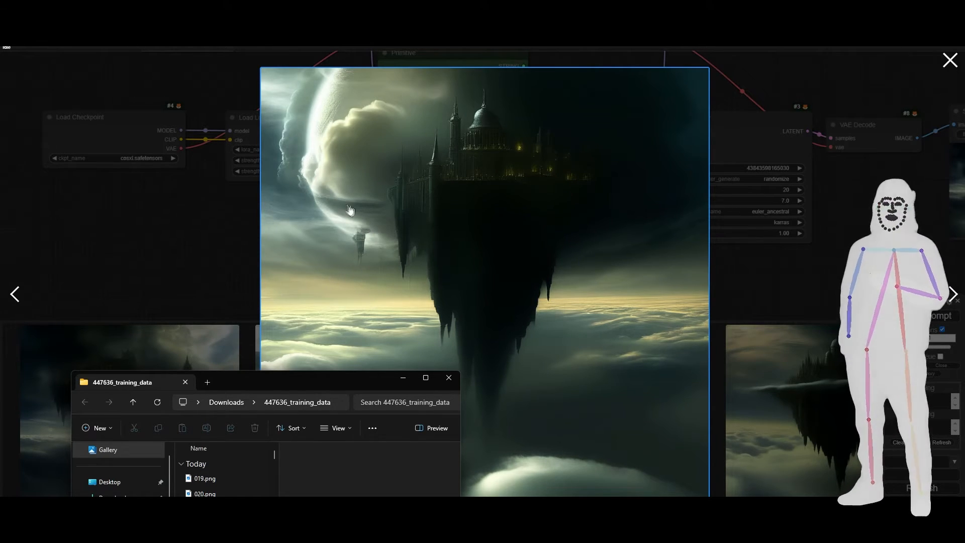
{"action": "left_click_drag", "start_coordinate": [333, 379], "coordinate": [314, 150]}
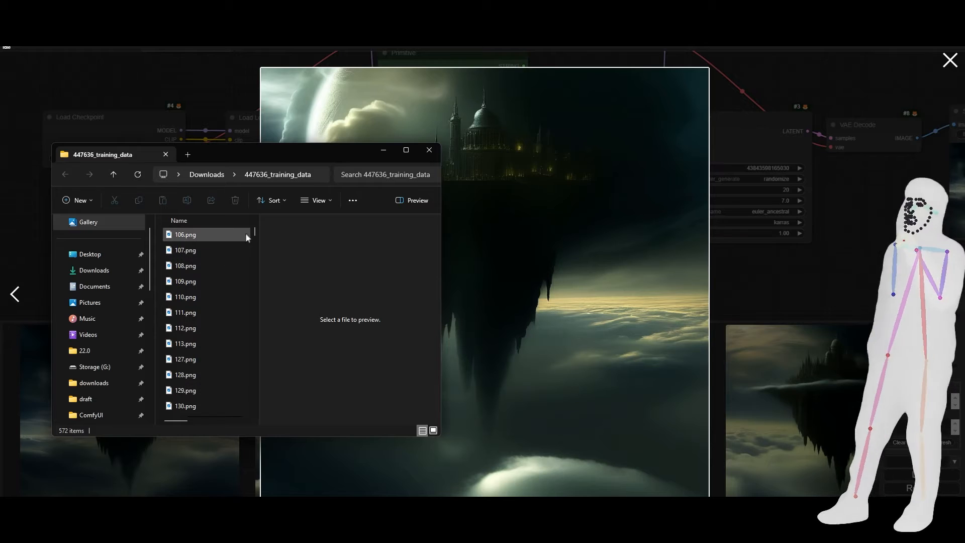
{"action": "left_click_drag", "start_coordinate": [255, 229], "coordinate": [251, 319]}
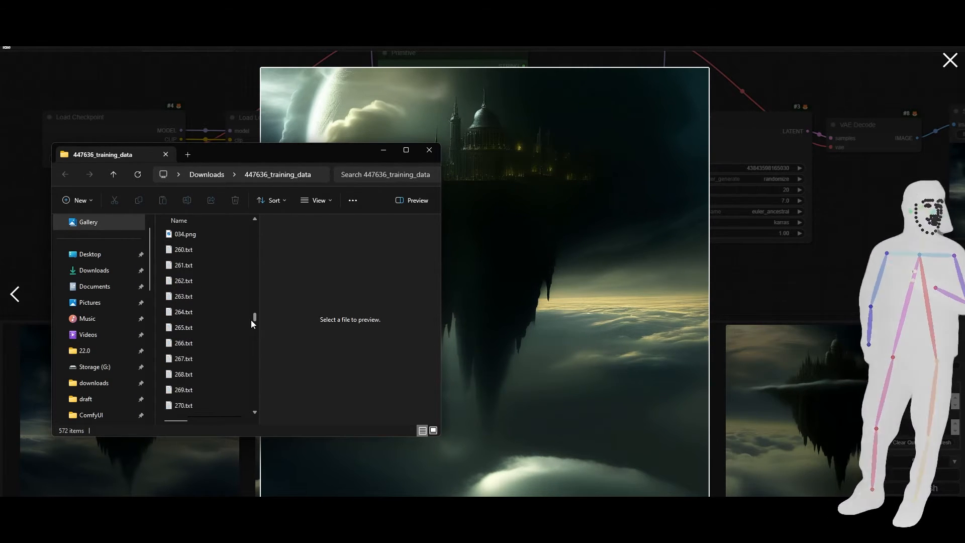
{"action": "left_click", "coordinate": [181, 280]}
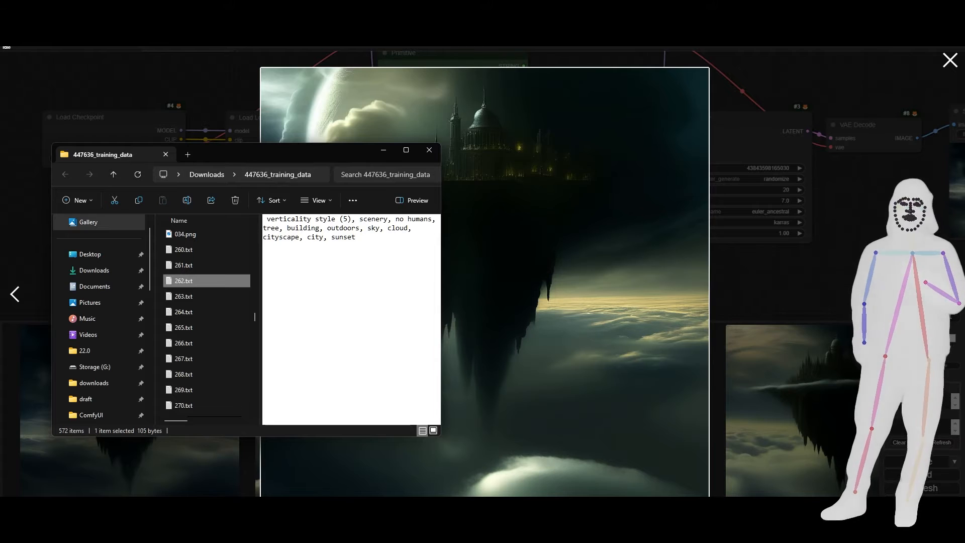
Bring up the Downloads window in File Explorer and go to the pinned ComfyUI folder.
{"action": "mouse_move", "coordinate": [123, 531]}
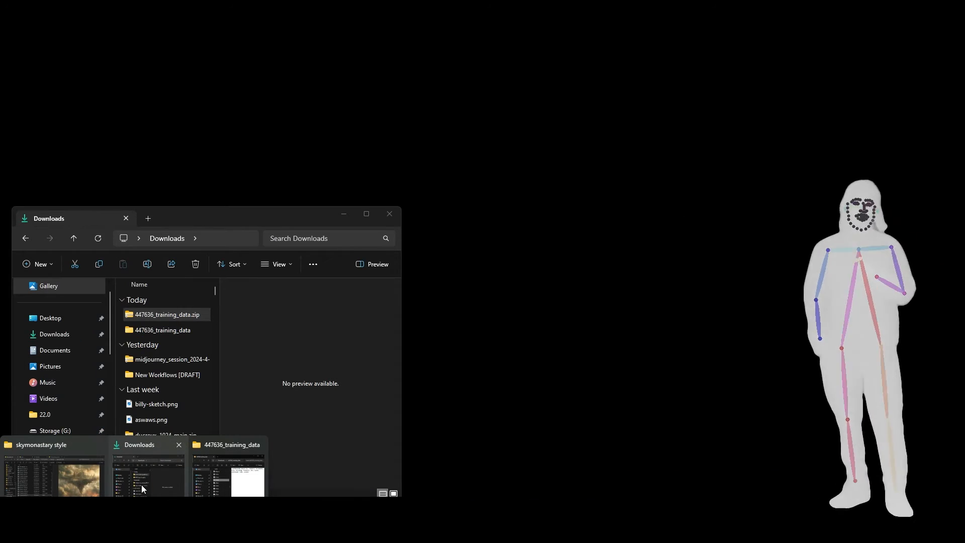
{"action": "left_click", "coordinate": [142, 484]}
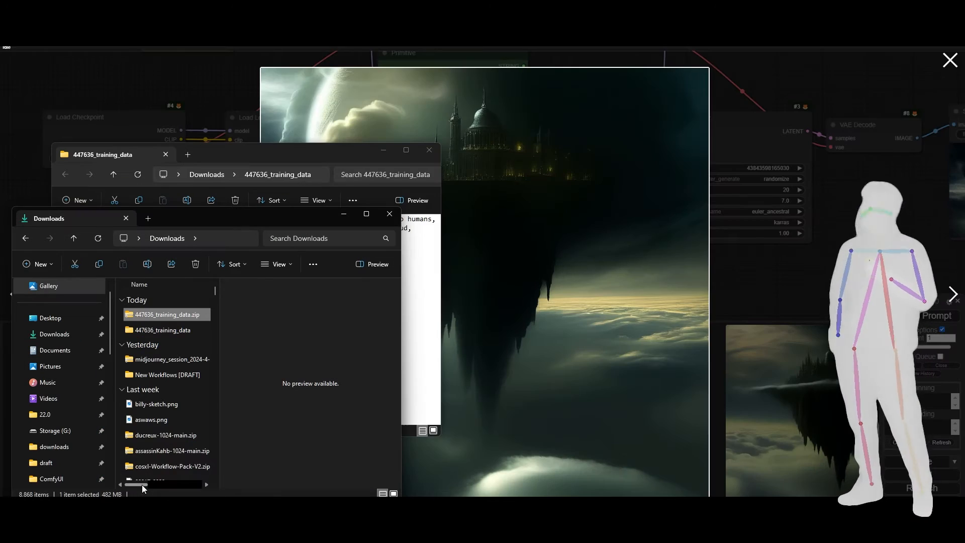
{"action": "scroll", "coordinate": [86, 401], "scroll_direction": "down", "scroll_amount": 1}
{"action": "scroll", "coordinate": [85, 400], "scroll_direction": "down", "scroll_amount": 3}
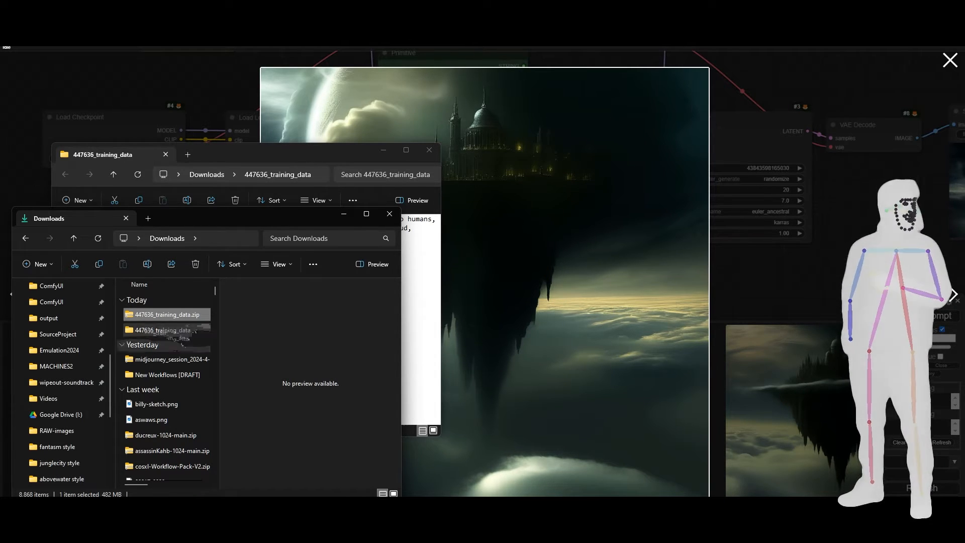
{"action": "scroll", "coordinate": [60, 362], "scroll_direction": "up", "scroll_amount": 1}
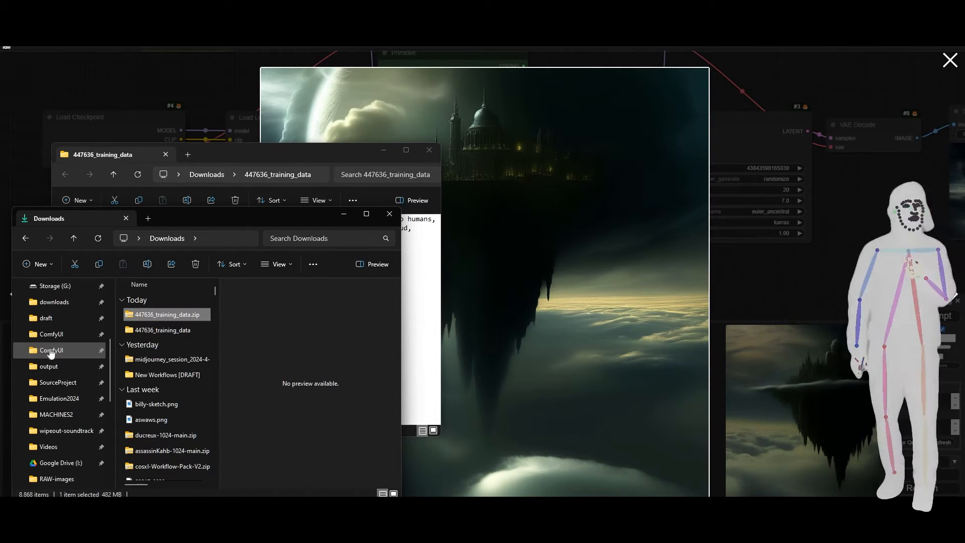
{"action": "left_click", "coordinate": [50, 352]}
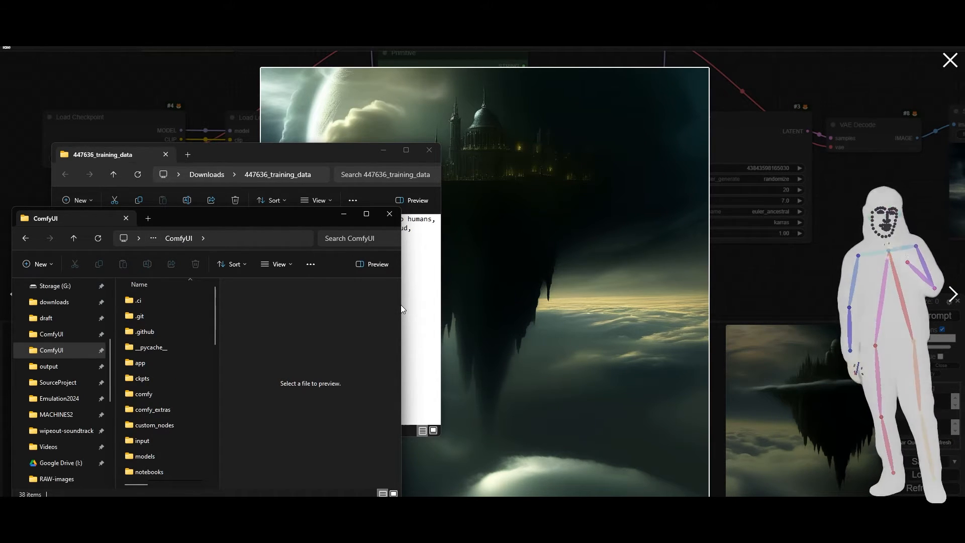
Widen the File Explorer window and its file list, and navigate up to SSD Storage (D:).
{"action": "left_click_drag", "start_coordinate": [402, 304], "coordinate": [571, 303]}
{"action": "left_click", "coordinate": [219, 240]}
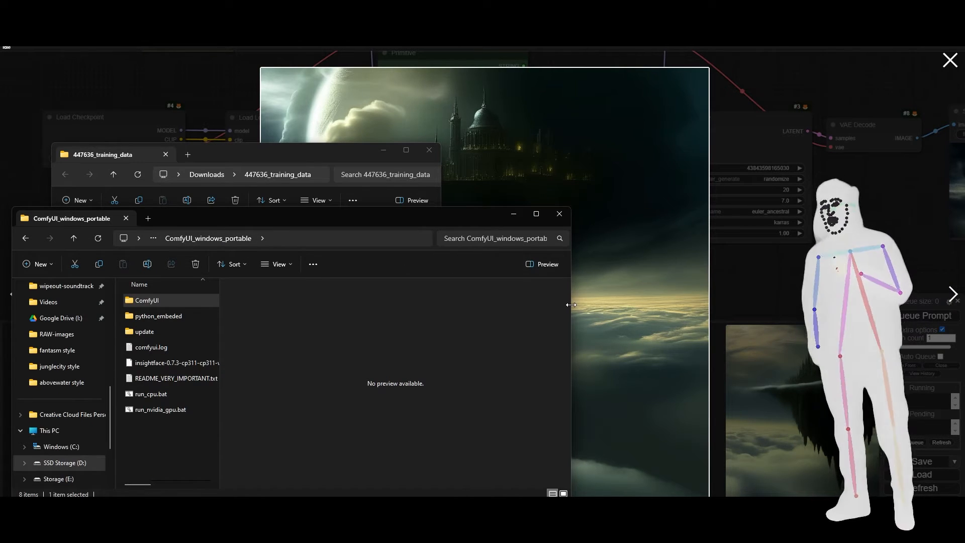
{"action": "left_click_drag", "start_coordinate": [571, 304], "coordinate": [669, 304]}
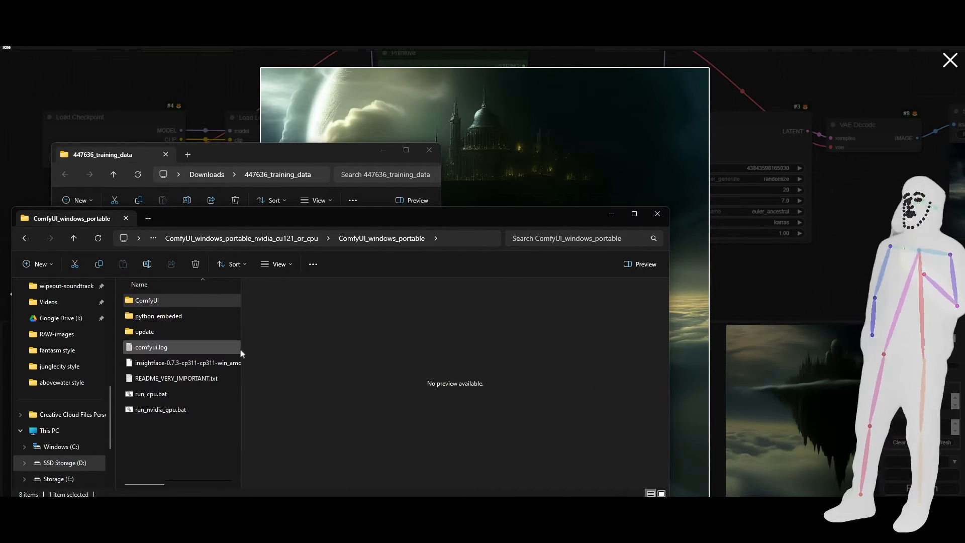
{"action": "left_click_drag", "start_coordinate": [240, 348], "coordinate": [368, 347]}
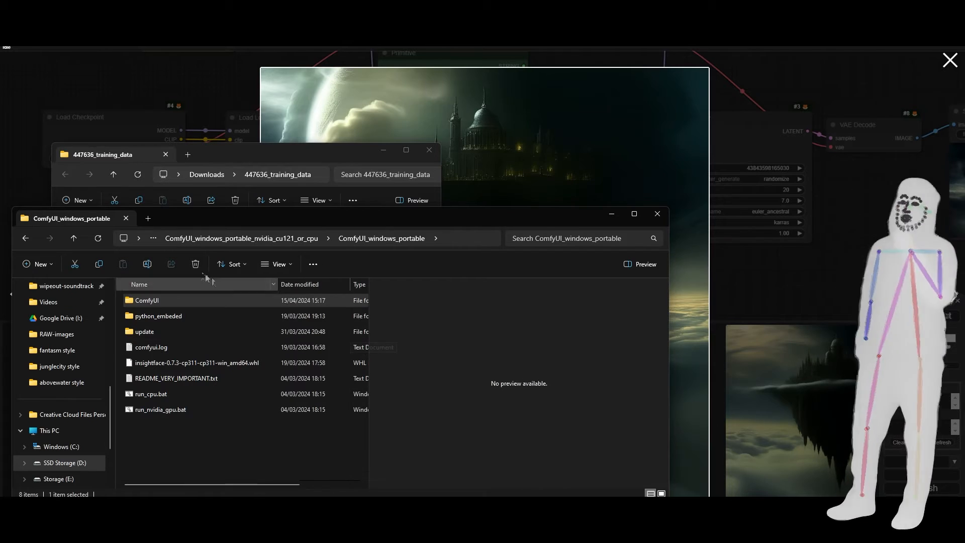
{"action": "left_click", "coordinate": [197, 240]}
{"action": "left_click", "coordinate": [197, 241]}
{"action": "left_click", "coordinate": [198, 238]}
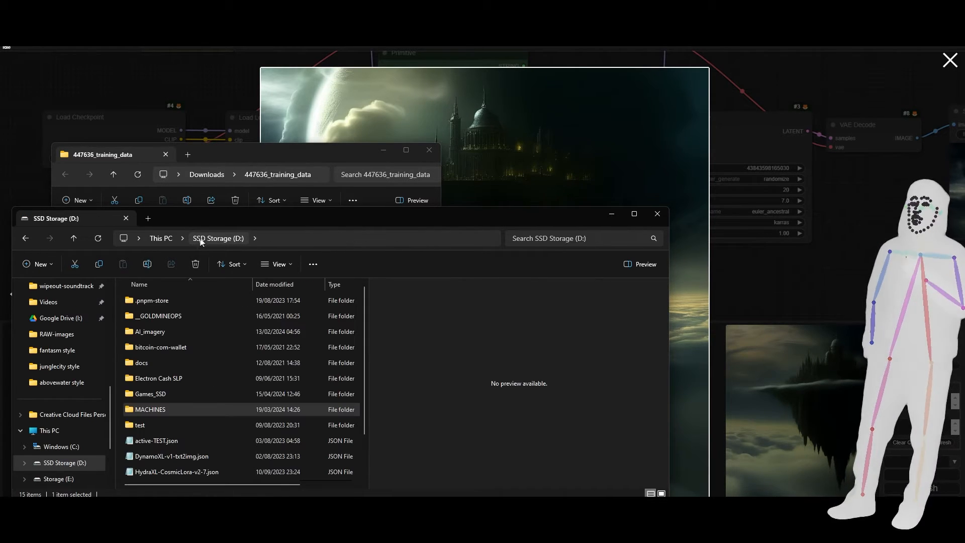
Open the jupyter folder inside MACHINES and run start-local.bat to launch the local Jupyter server.
{"action": "double_click", "coordinate": [164, 411]}
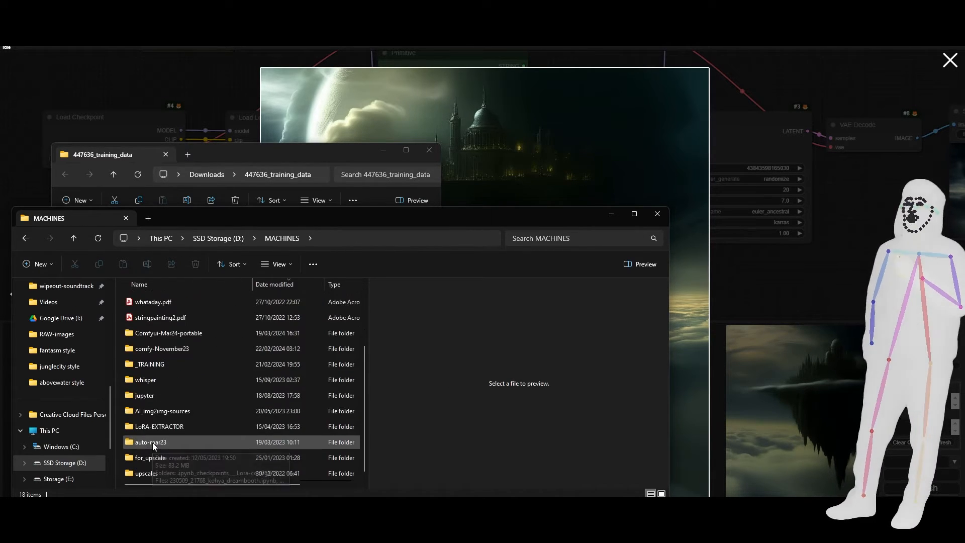
{"action": "double_click", "coordinate": [144, 396]}
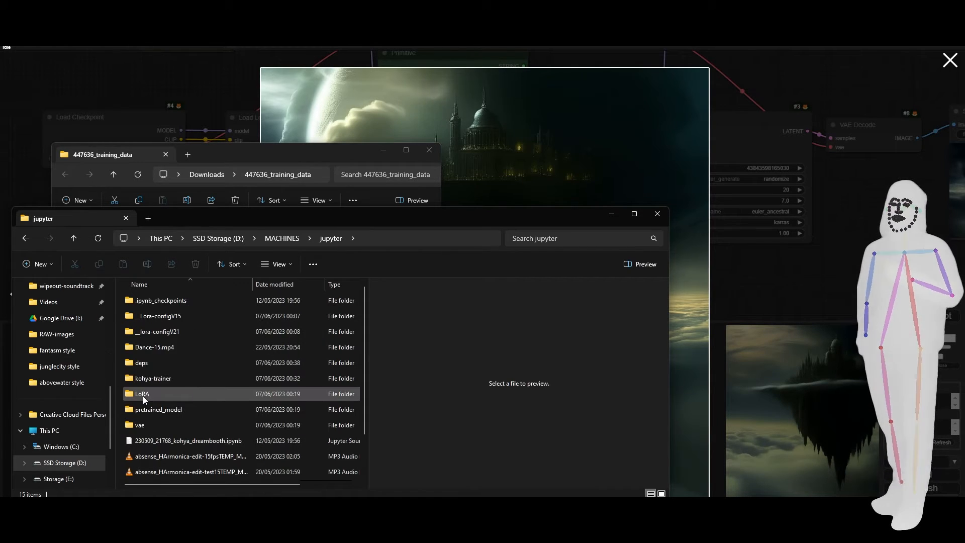
{"action": "scroll", "coordinate": [161, 427], "scroll_direction": "down", "scroll_amount": 1}
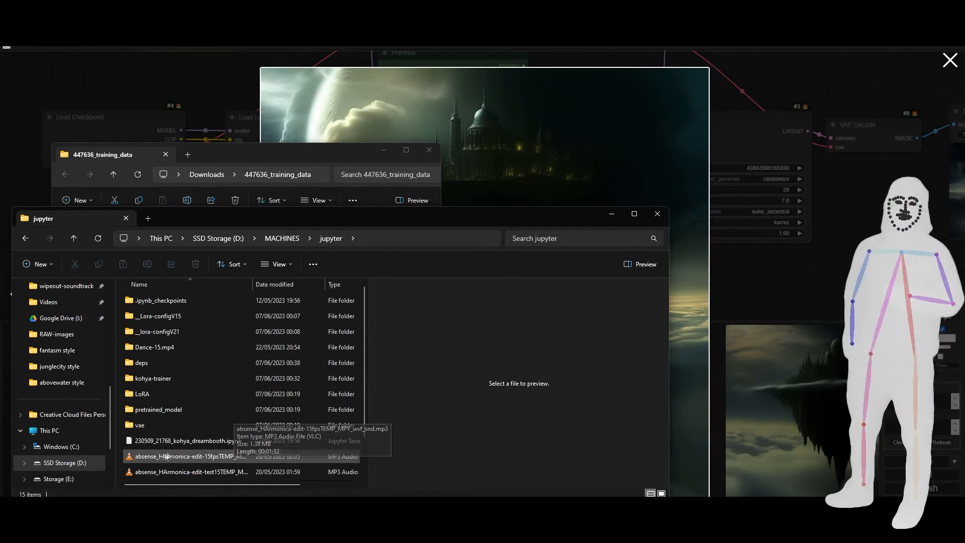
{"action": "double_click", "coordinate": [156, 459]}
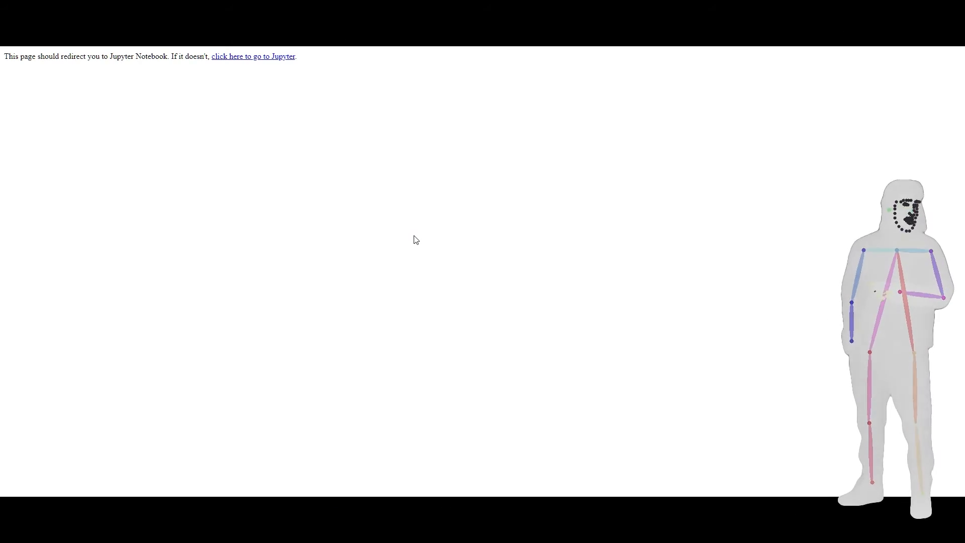
Switch to the Jupyter server's command window and copy the localhost notebook URL including its access token.
{"action": "key", "text": "alt+Tab"}
{"action": "key", "text": "alt+Tab"}
{"action": "key", "text": "alt+Tab"}
{"action": "key", "text": "alt+Tab"}
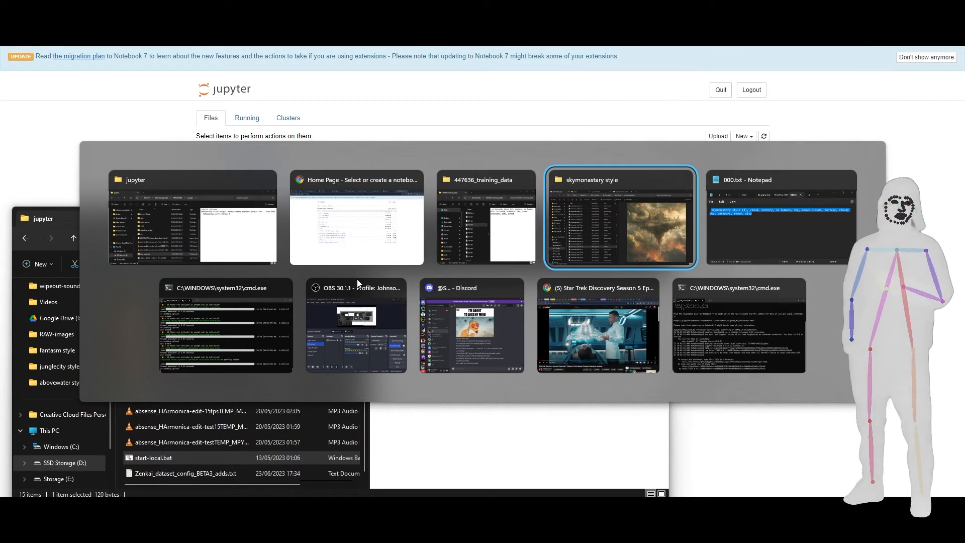
{"action": "key", "text": "alt+Tab"}
{"action": "key", "text": "alt+Tab"}
{"action": "key", "text": "alt+Tab"}
{"action": "key", "text": "alt+Tab"}
{"action": "key", "text": "alt+Tab"}
{"action": "key", "text": "alt+Tab"}
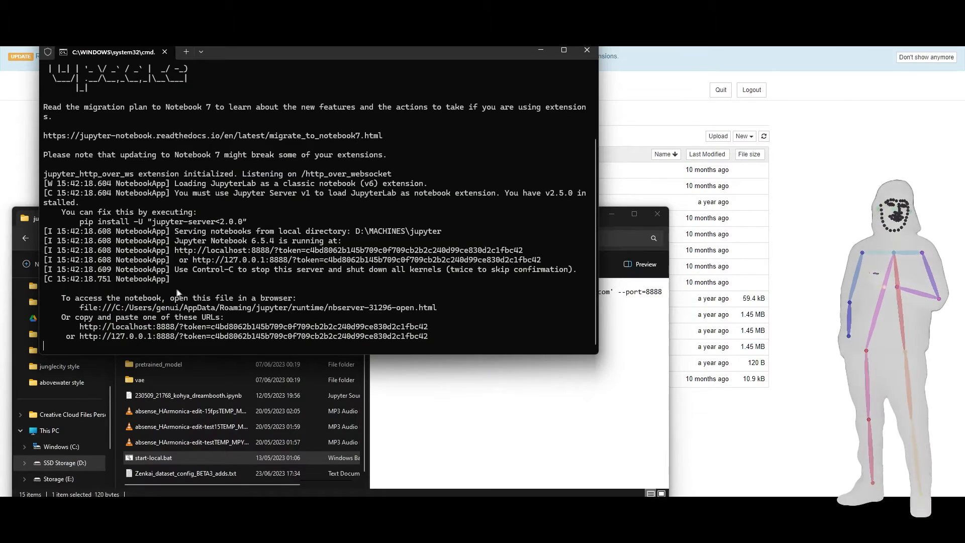
{"action": "left_click_drag", "start_coordinate": [354, 330], "coordinate": [82, 334]}
{"action": "key", "text": "ctrl+c"}
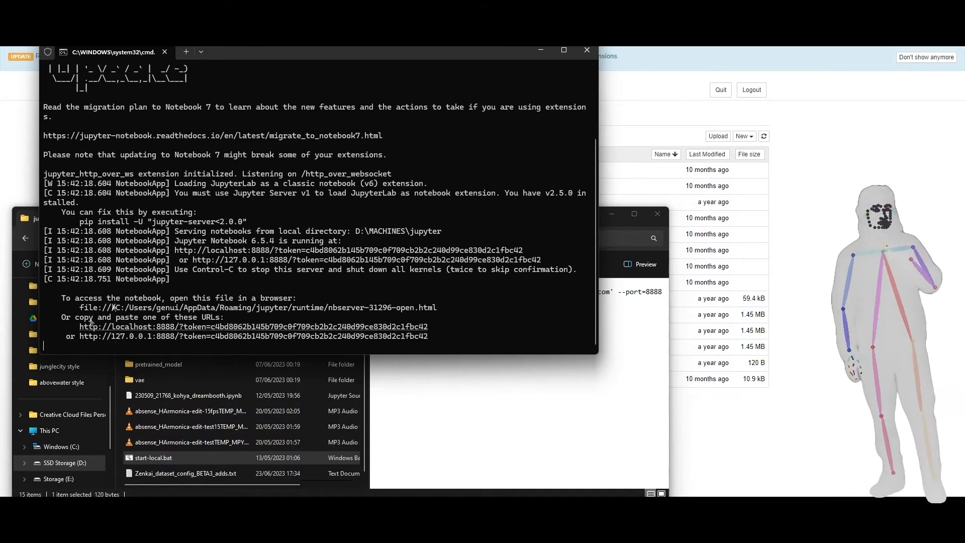
Return to the browser, go to the MushroomFleet unsorted-projects repository on GitHub and open its Caption Concat project.
{"action": "left_click", "coordinate": [861, 139]}
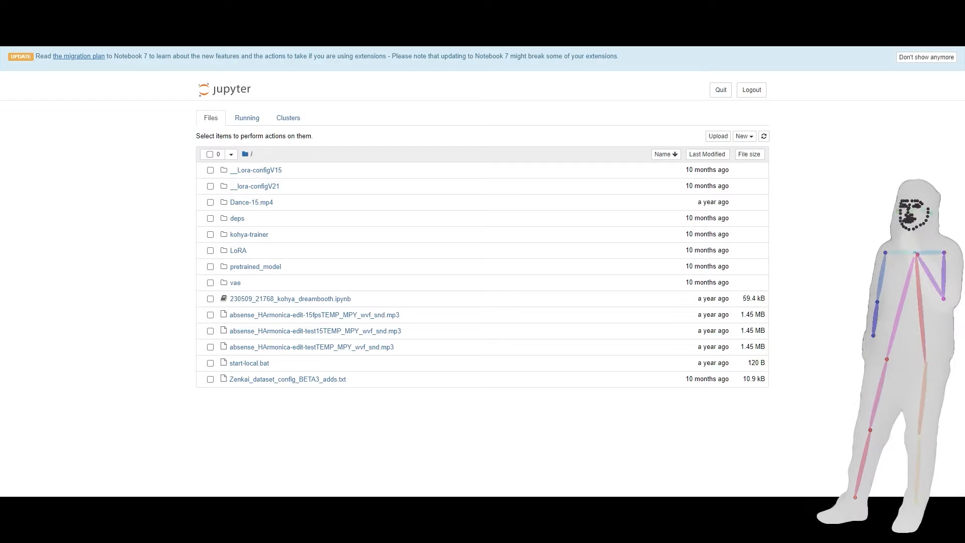
{"action": "key", "text": "alt+Tab"}
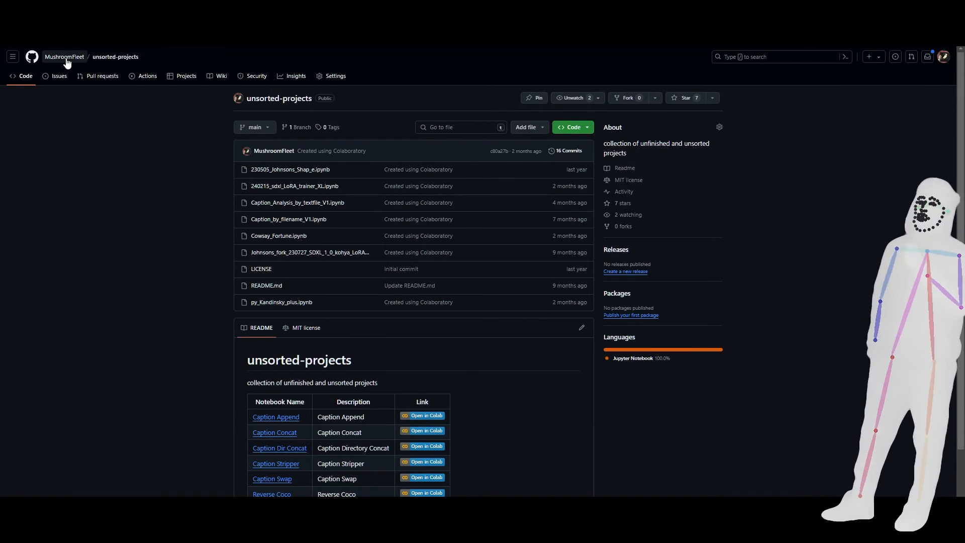
{"action": "mouse_move", "coordinate": [65, 59]}
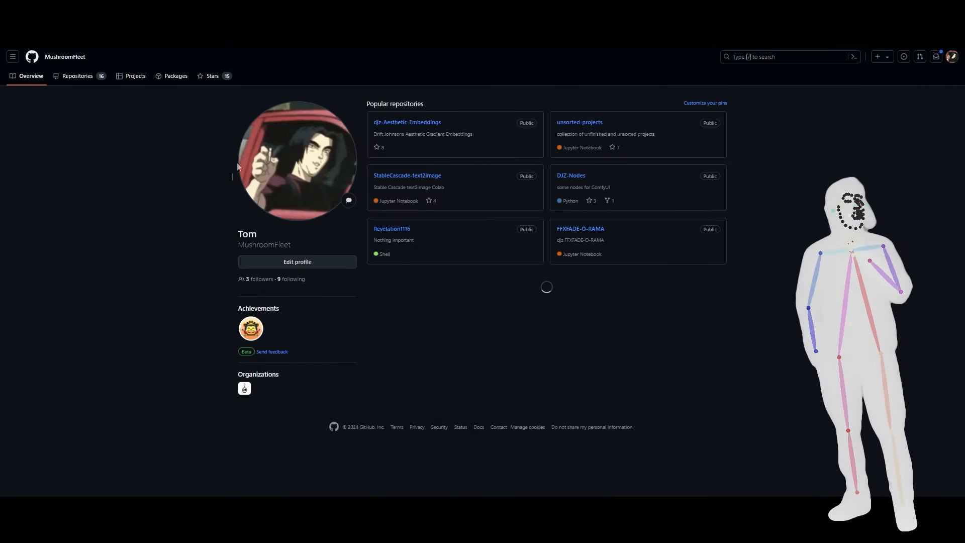
{"action": "left_click", "coordinate": [84, 76]}
{"action": "scroll", "coordinate": [394, 208], "scroll_direction": "down", "scroll_amount": 5}
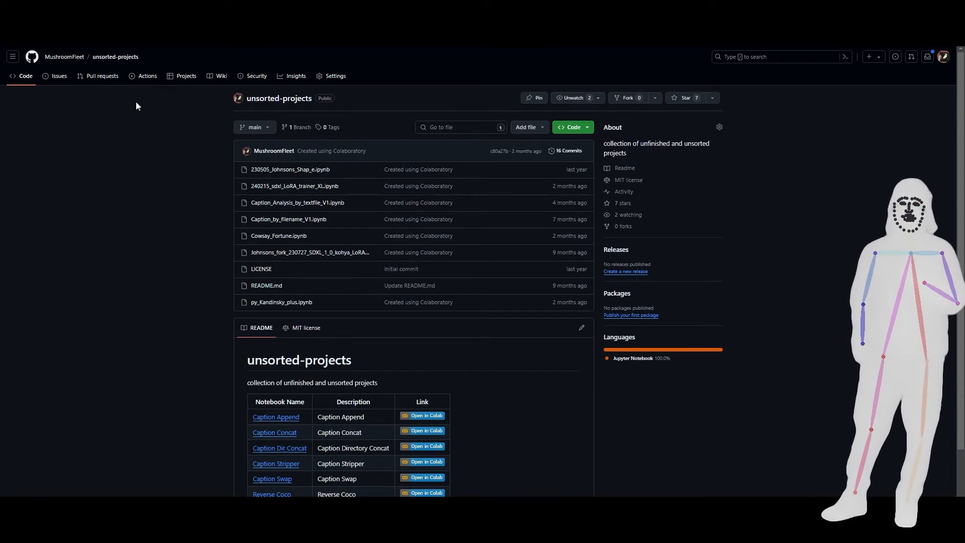
{"action": "scroll", "coordinate": [170, 318], "scroll_direction": "down", "scroll_amount": 1}
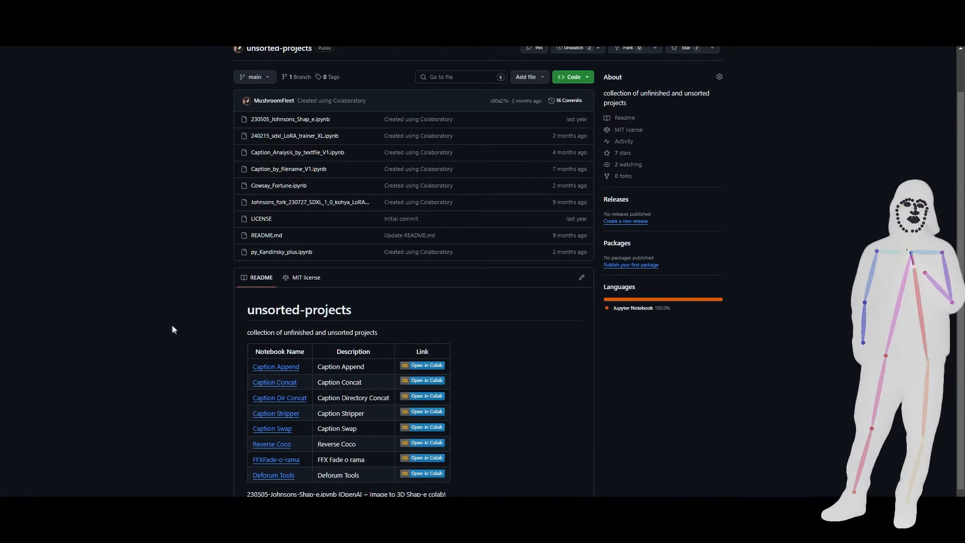
{"action": "left_click", "coordinate": [274, 384]}
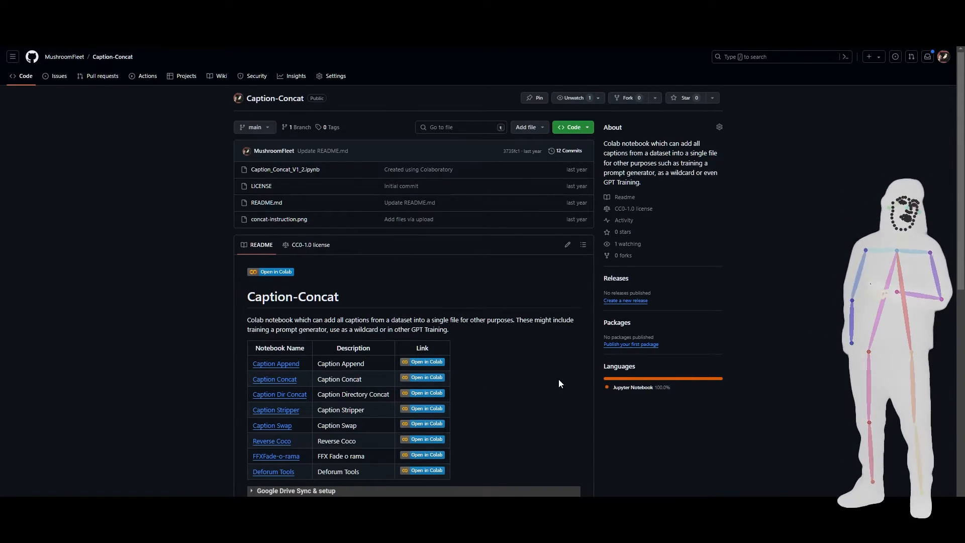
Look through the Caption-Concat README and open the notebook in Colab.
{"action": "scroll", "coordinate": [559, 379], "scroll_direction": "down", "scroll_amount": 5}
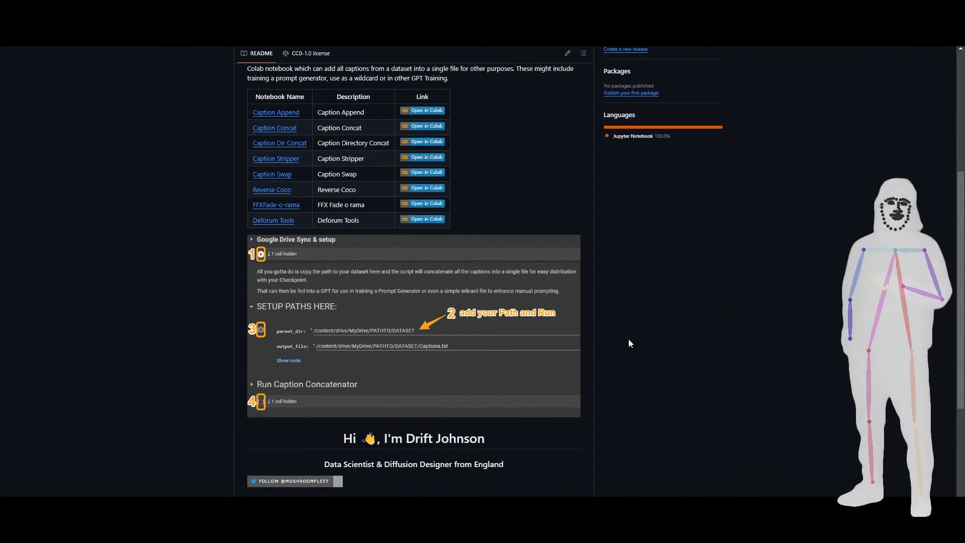
{"action": "scroll", "coordinate": [519, 231], "scroll_direction": "up", "scroll_amount": 2}
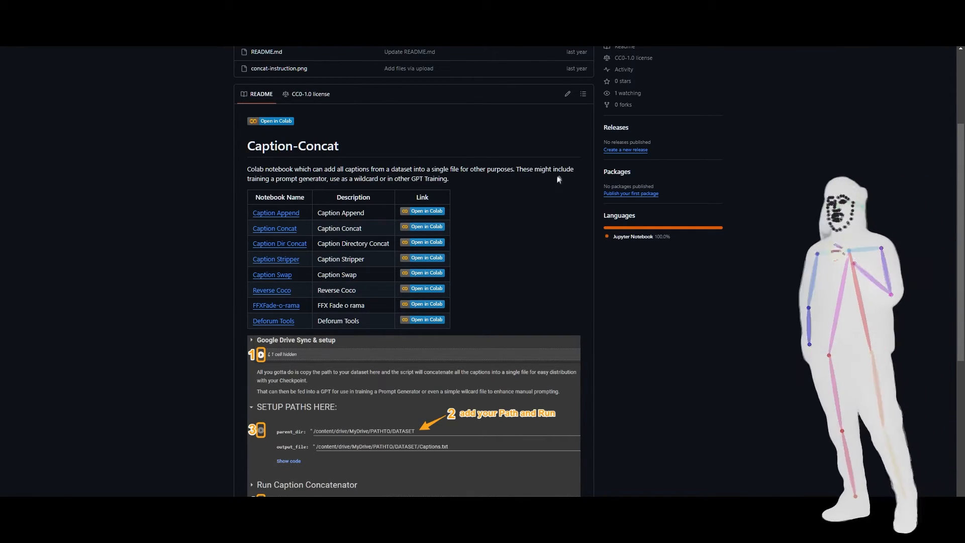
{"action": "left_click", "coordinate": [278, 121]}
Connect the notebook to a local runtime, using the copied Jupyter URL with its access token as the backend URL.
{"action": "left_click", "coordinate": [933, 77]}
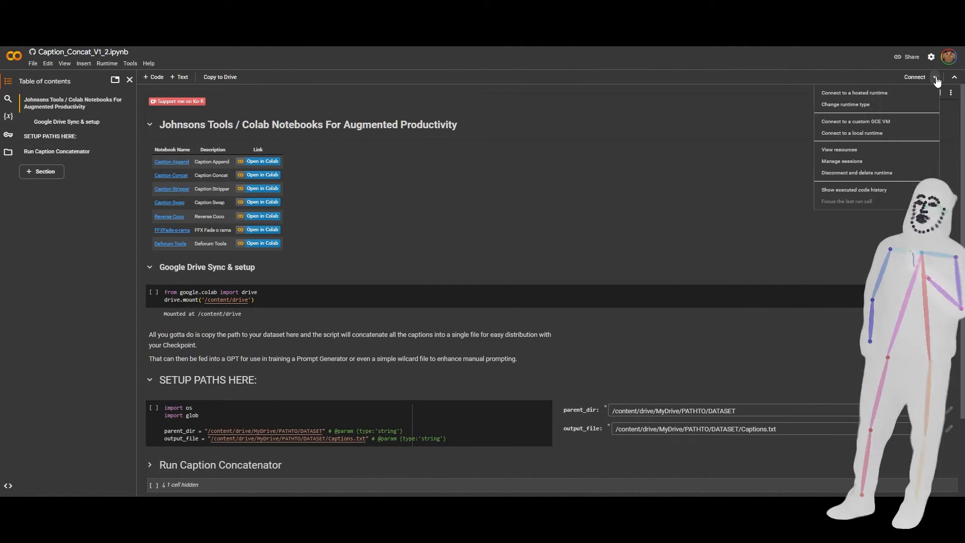
{"action": "left_click", "coordinate": [857, 137]}
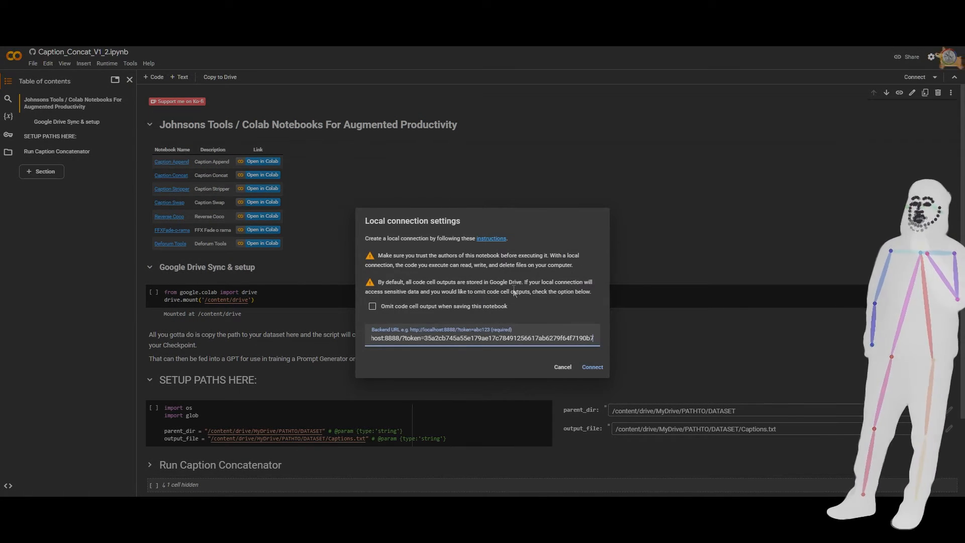
{"action": "key", "text": "ctrl+a"}
{"action": "key", "text": "ctrl+v"}
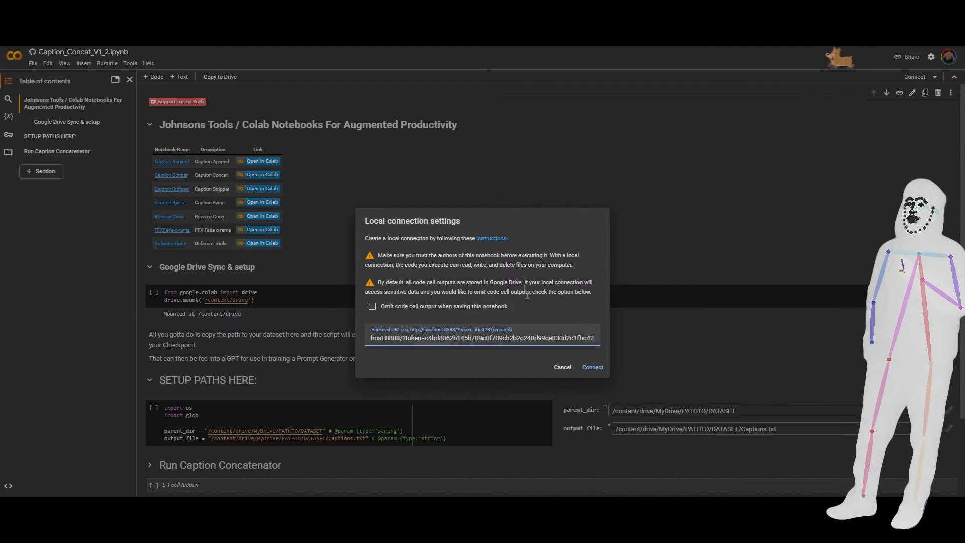
{"action": "left_click", "coordinate": [600, 372]}
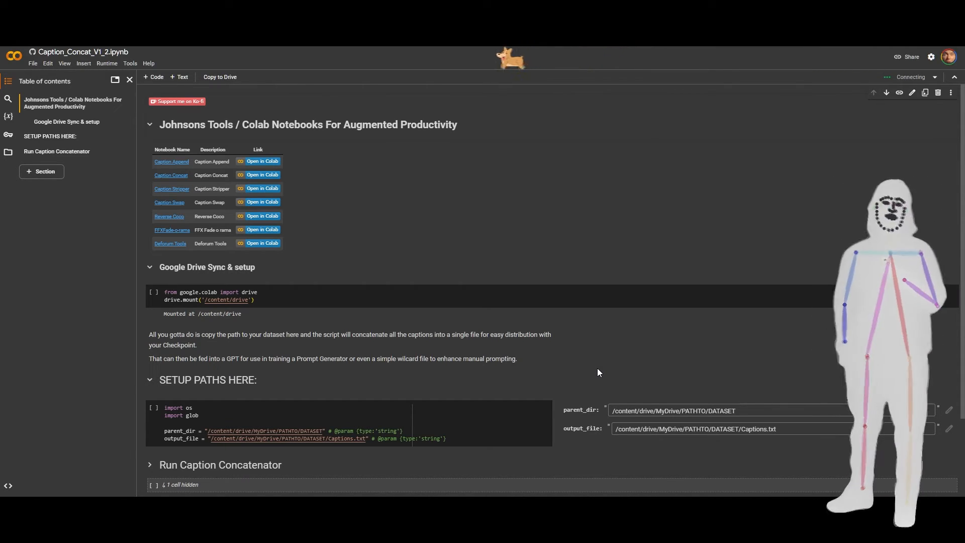
Collapse the Google Drive Sync & setup section and set parent_dir to the path of the Downloads\447636_training_data folder, copied from File Explorer.
{"action": "left_click", "coordinate": [150, 267]}
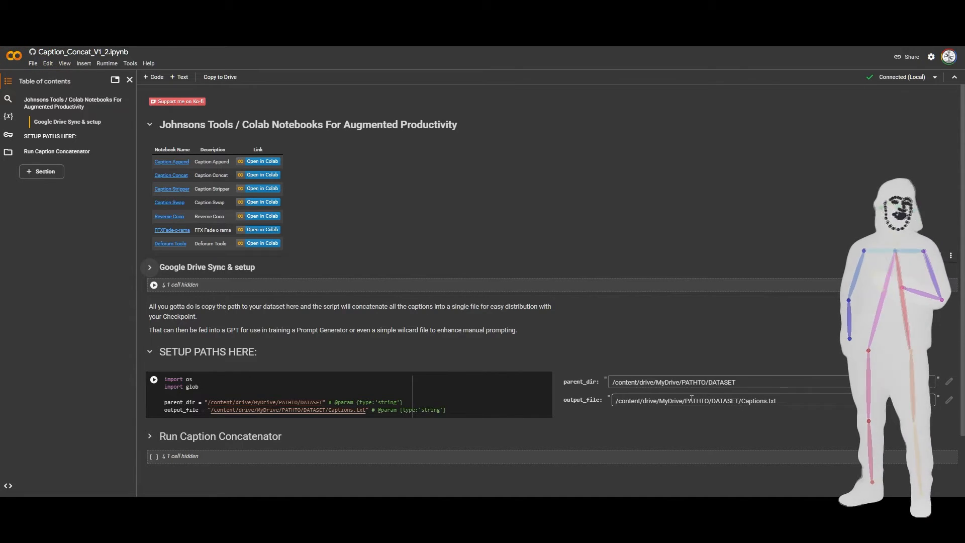
{"action": "key", "text": "alt+Tab"}
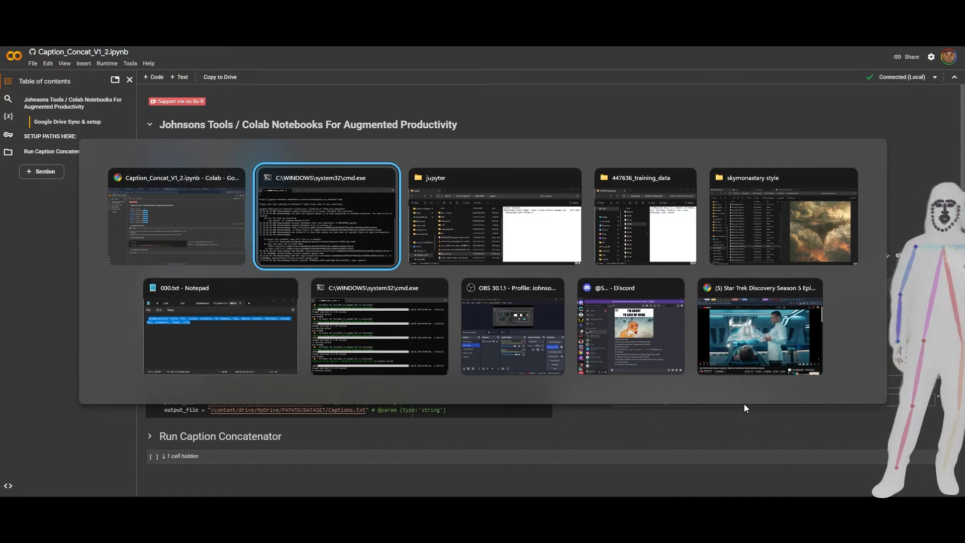
{"action": "key", "text": "alt+Tab"}
{"action": "key", "text": "alt+Tab"}
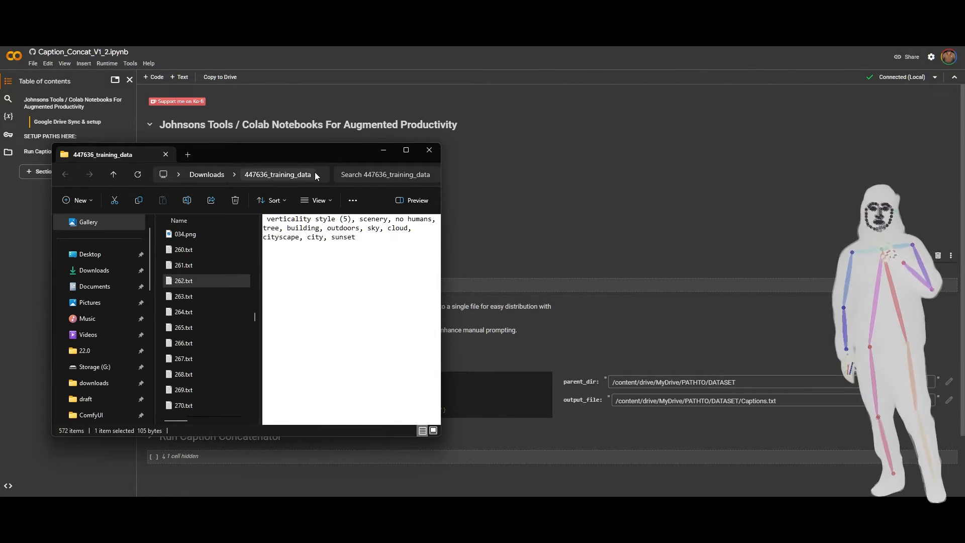
{"action": "left_click", "coordinate": [315, 173]}
{"action": "key", "text": "ctrl+c"}
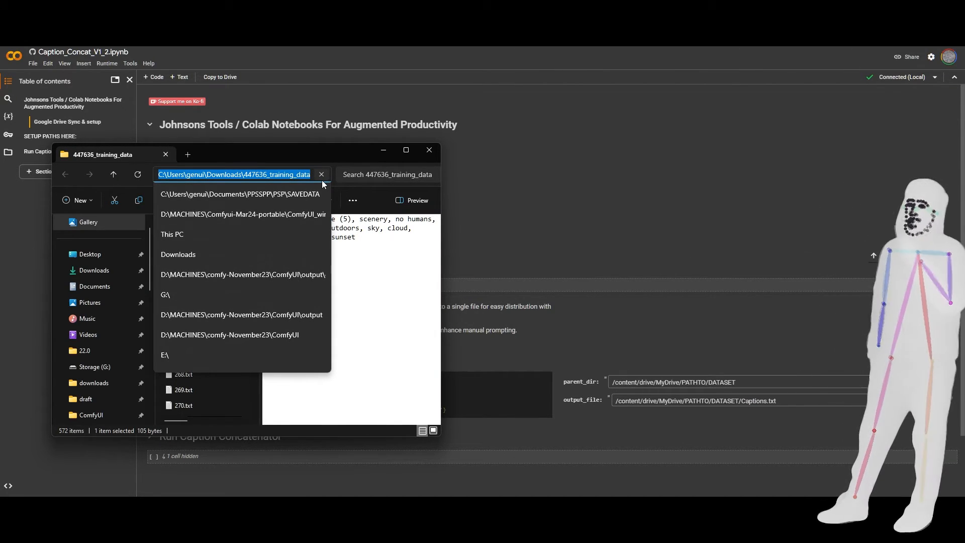
{"action": "left_click", "coordinate": [627, 195]}
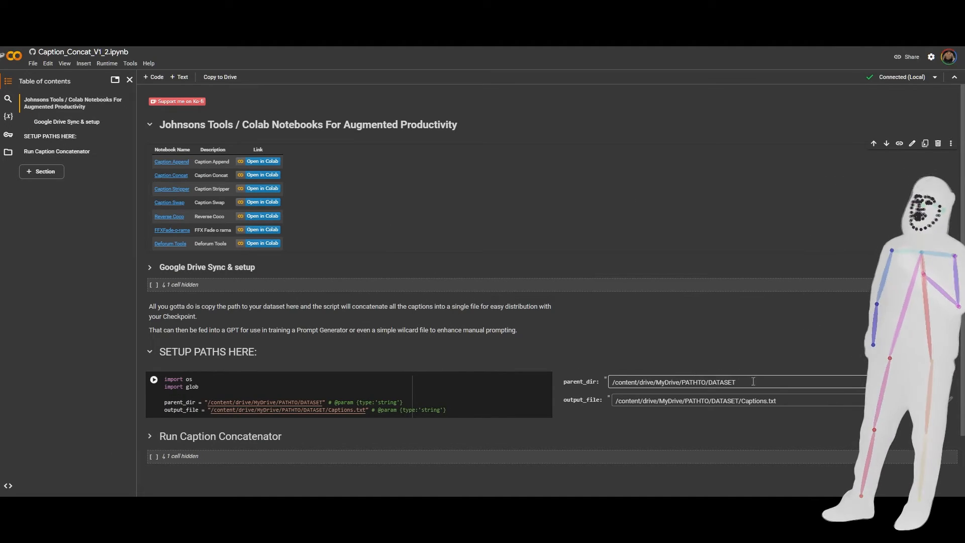
{"action": "left_click_drag", "start_coordinate": [752, 382], "coordinate": [606, 384]}
{"action": "key", "text": "ctrl+v"}
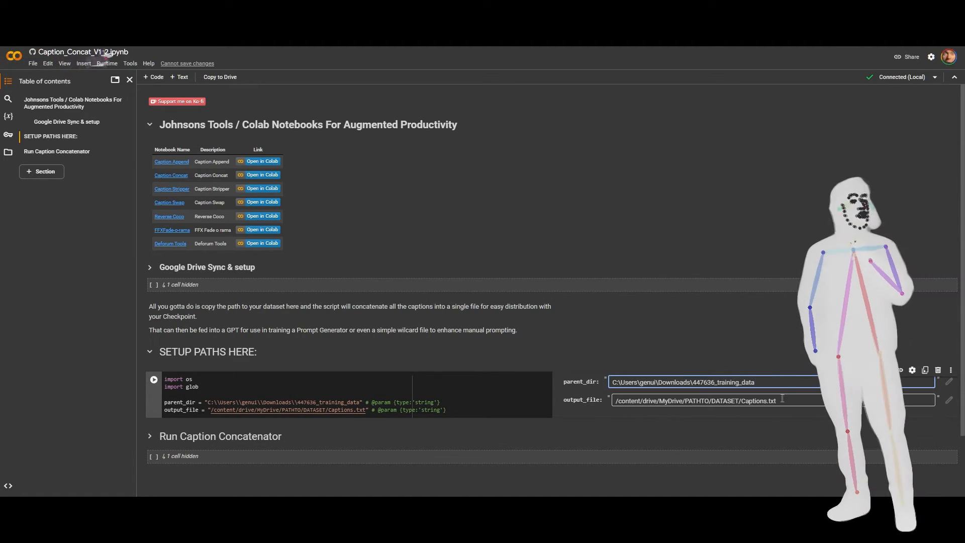
Set output_file to Captions.txt inside the Downloads\447636_training_data folder and run the SETUP PATHS HERE cell.
{"action": "left_click_drag", "start_coordinate": [744, 402], "coordinate": [607, 406]}
{"action": "key", "text": "ctrl+v"}
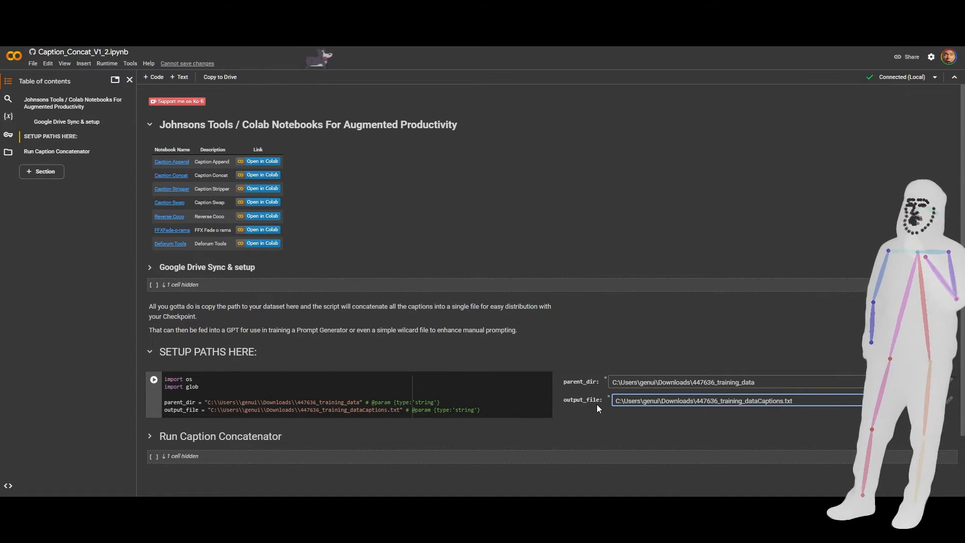
{"action": "type", "text": "\\"}
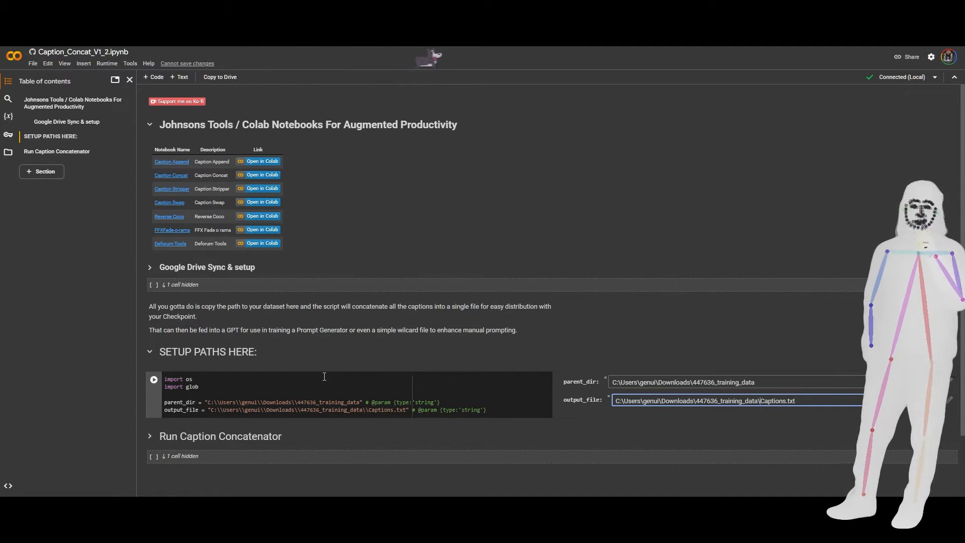
{"action": "left_click", "coordinate": [154, 378]}
{"action": "left_click", "coordinate": [588, 328]}
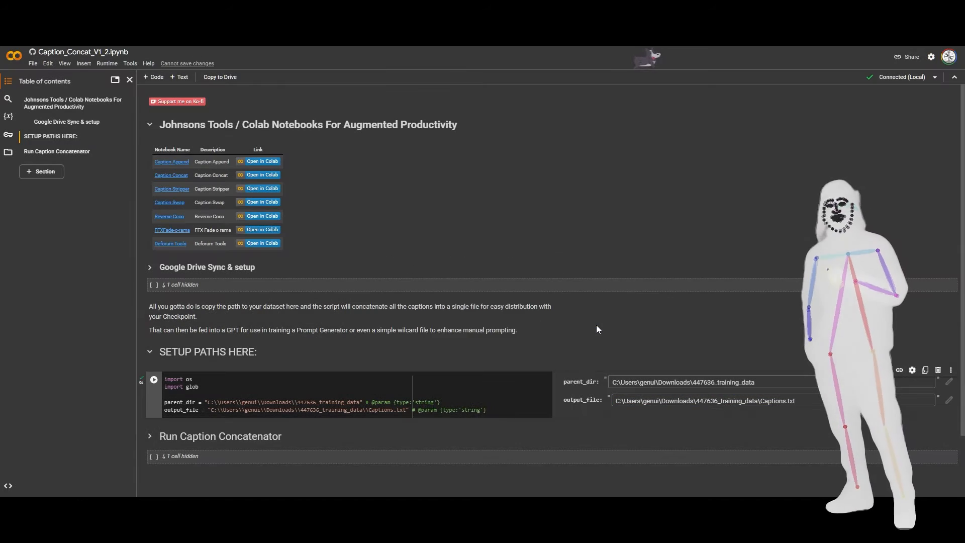
Expand the Run Caption Concatenator section and run its code cell.
{"action": "scroll", "coordinate": [333, 320], "scroll_direction": "down", "scroll_amount": 2}
{"action": "left_click", "coordinate": [147, 322]}
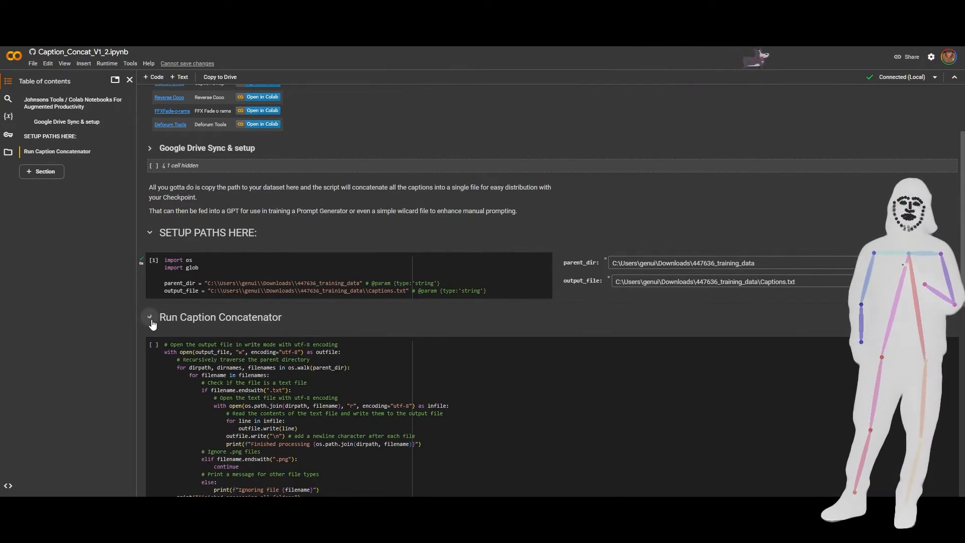
{"action": "scroll", "coordinate": [440, 267], "scroll_direction": "down", "scroll_amount": 3}
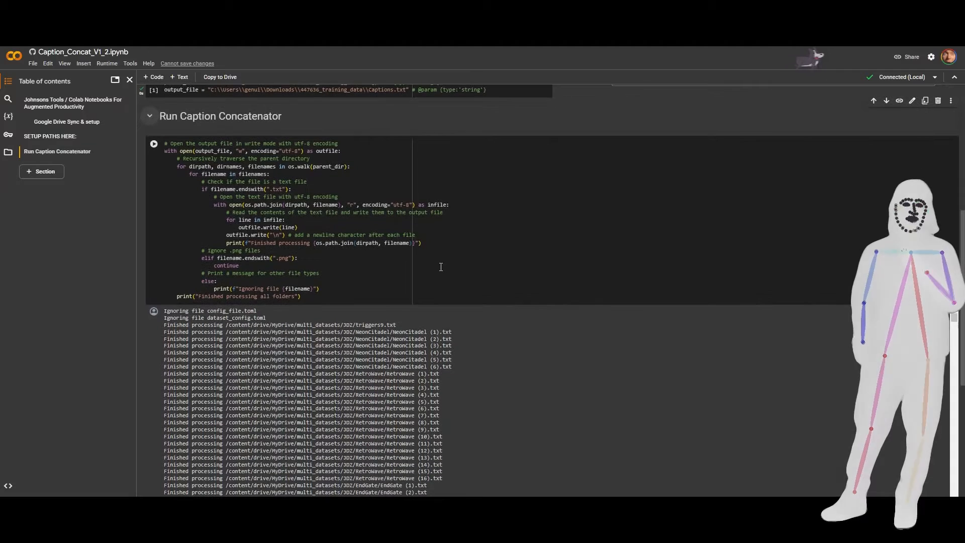
{"action": "left_click", "coordinate": [154, 145]}
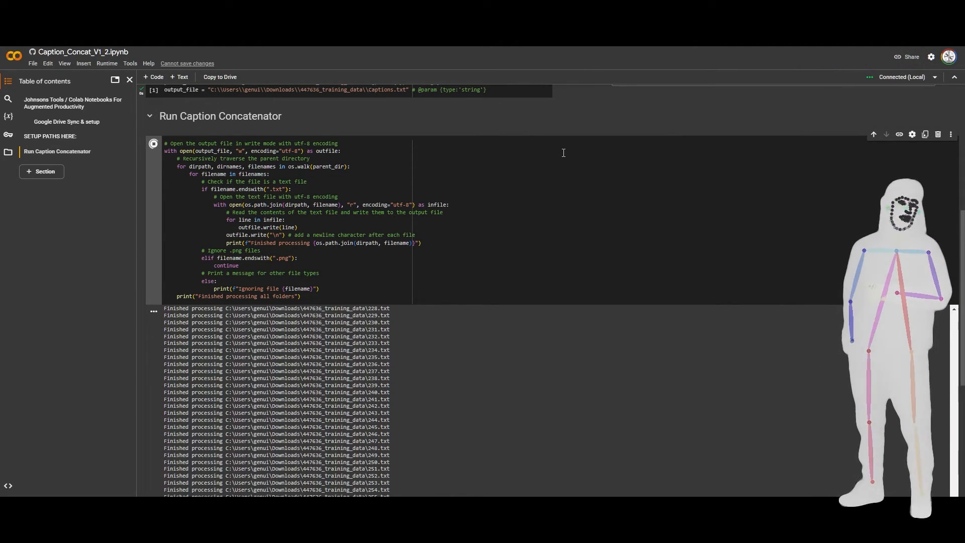
{"action": "scroll", "coordinate": [675, 216], "scroll_direction": "up", "scroll_amount": 2}
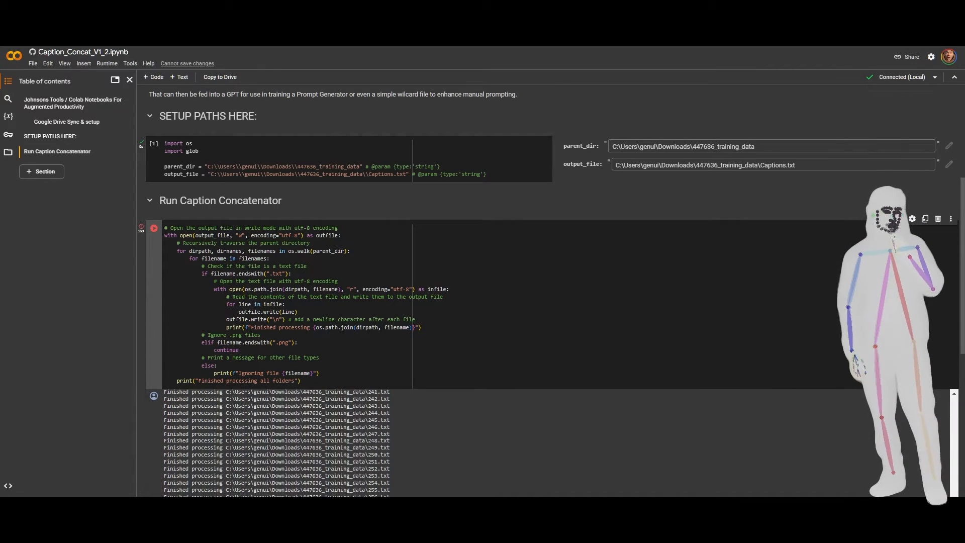
Bring up the 447636_training_data folder in File Explorer, preview the generated Captions.txt and delete it.
{"action": "mouse_move", "coordinate": [149, 533]}
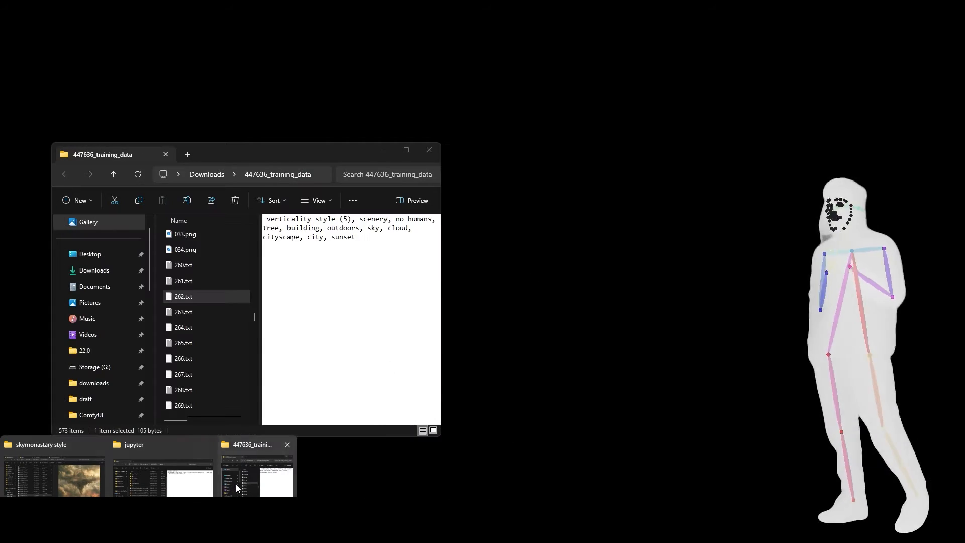
{"action": "left_click", "coordinate": [236, 485]}
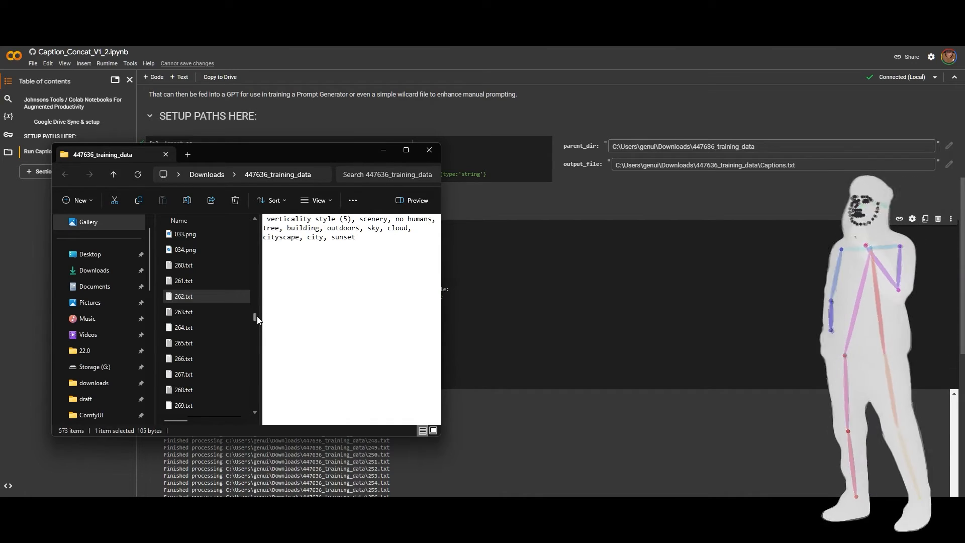
{"action": "left_click_drag", "start_coordinate": [255, 316], "coordinate": [265, 224]}
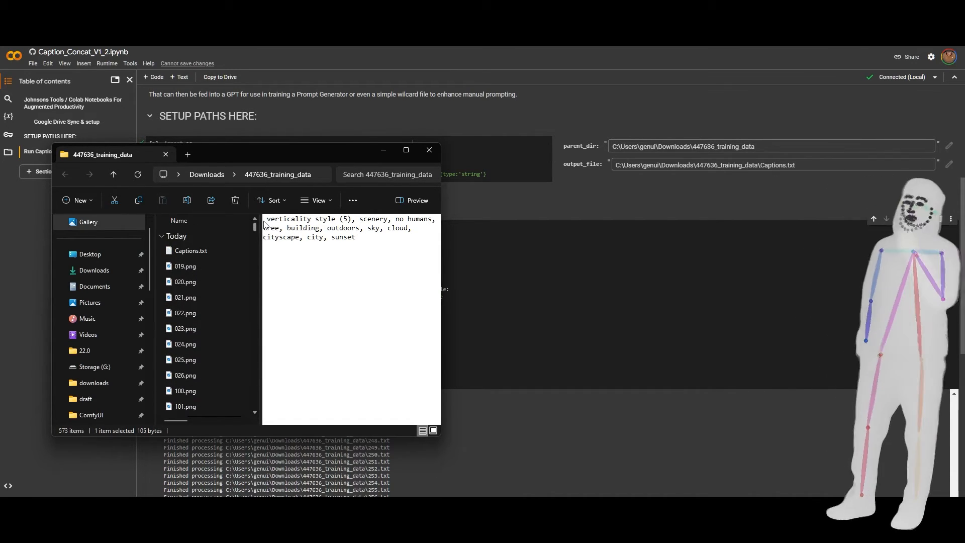
{"action": "left_click", "coordinate": [198, 252]}
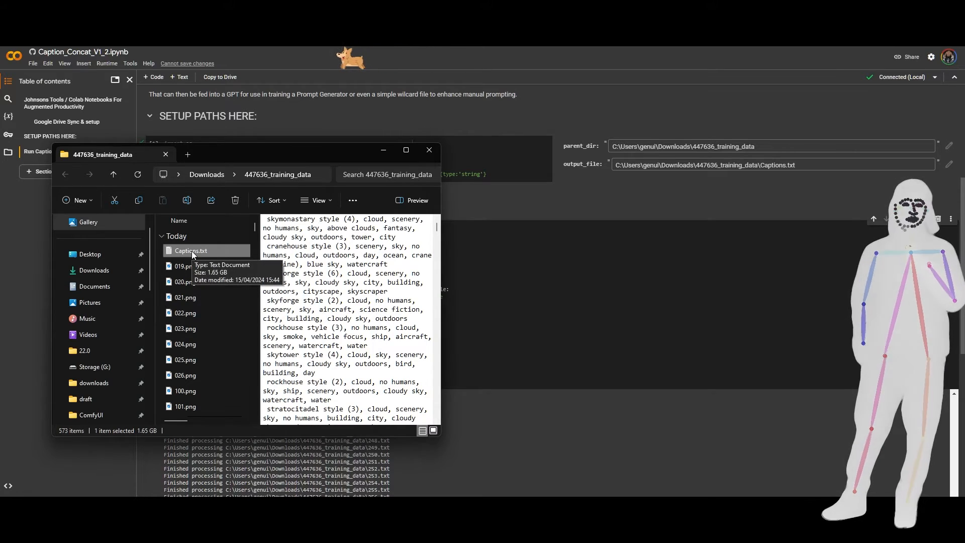
{"action": "key", "text": "Delete"}
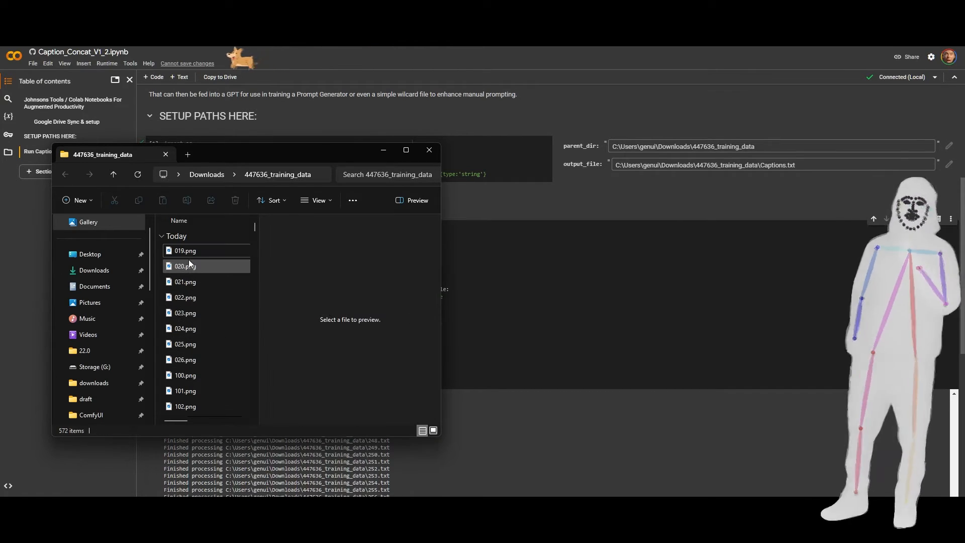
Change output_file to NTT_Captions.txt directly in the Downloads folder and rerun the SETUP PATHS HERE cell.
{"action": "left_click", "coordinate": [759, 165]}
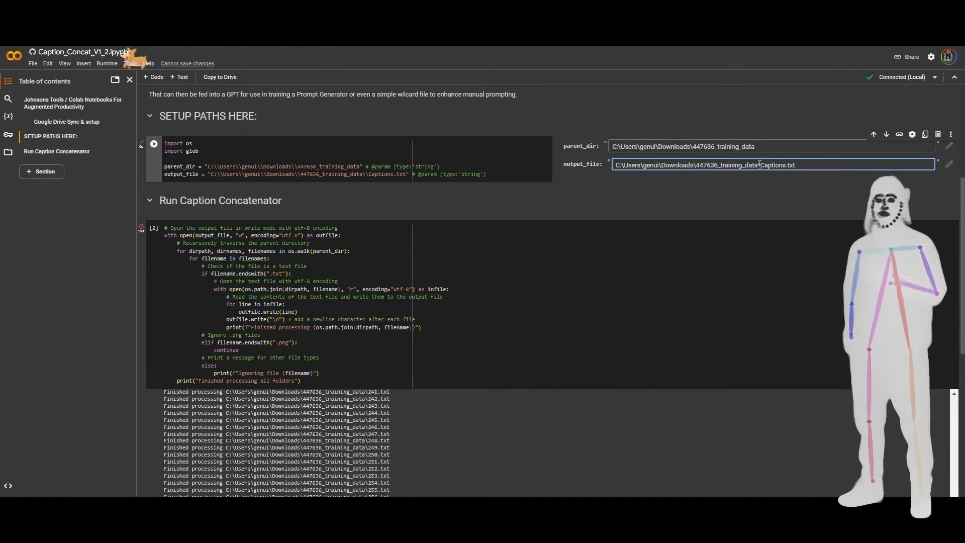
{"action": "left_click_drag", "start_coordinate": [759, 165], "coordinate": [703, 165]}
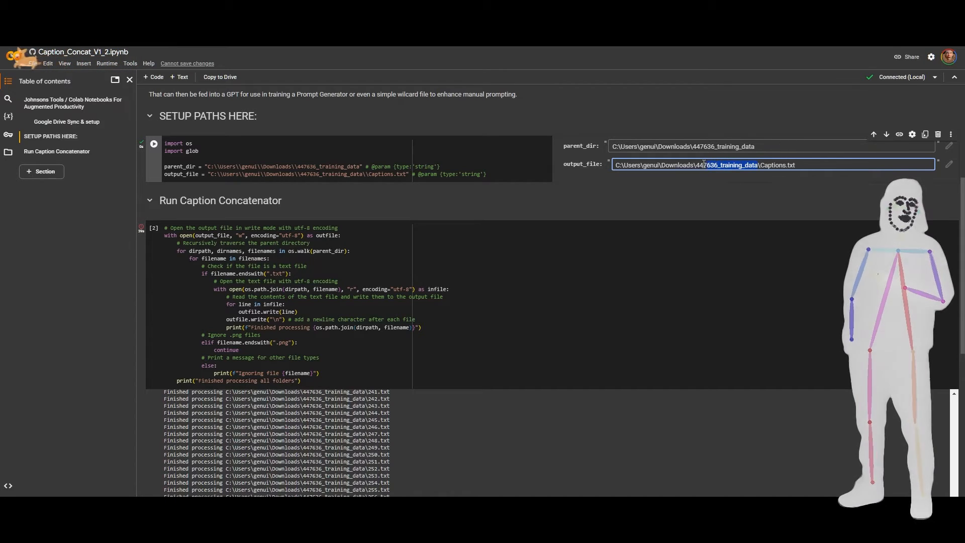
{"action": "key", "text": "BackSpace"}
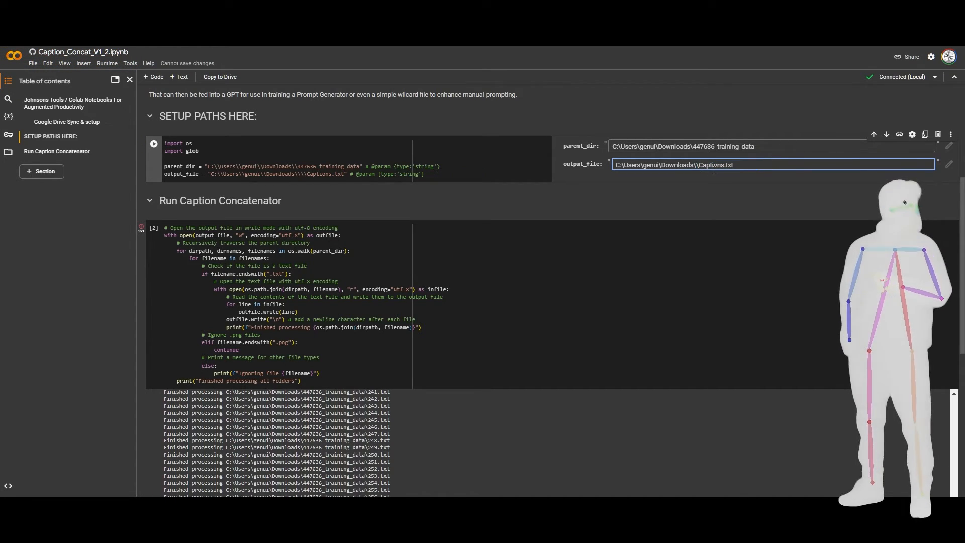
{"action": "key", "text": "BackSpace"}
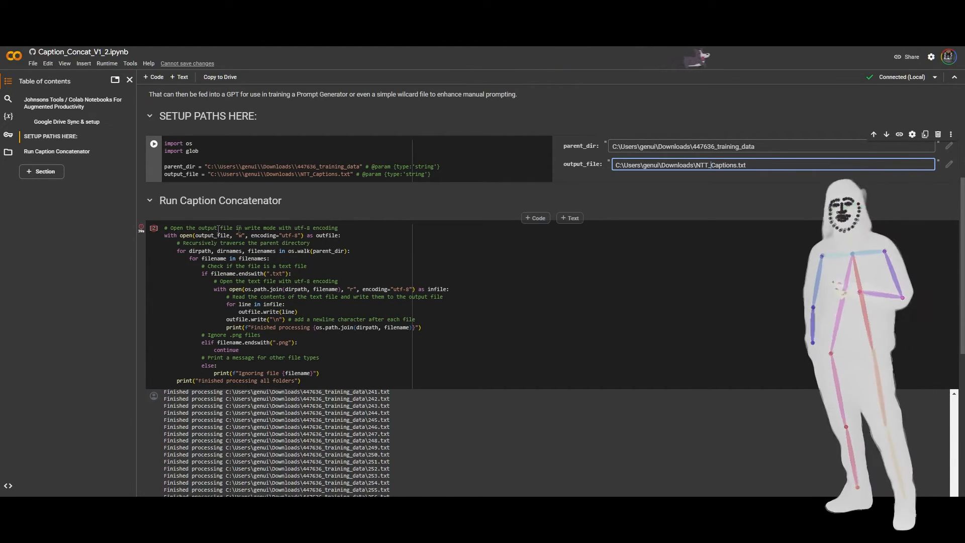
{"action": "left_click", "coordinate": [155, 146]}
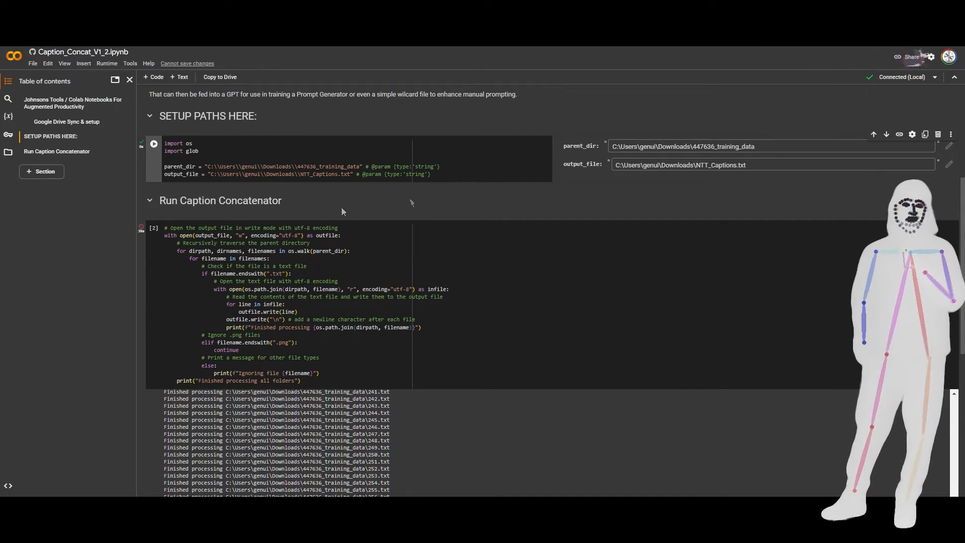
Rerun the Run Caption Concatenator cell and close the jupyter folder window in File Explorer.
{"action": "left_click", "coordinate": [153, 227]}
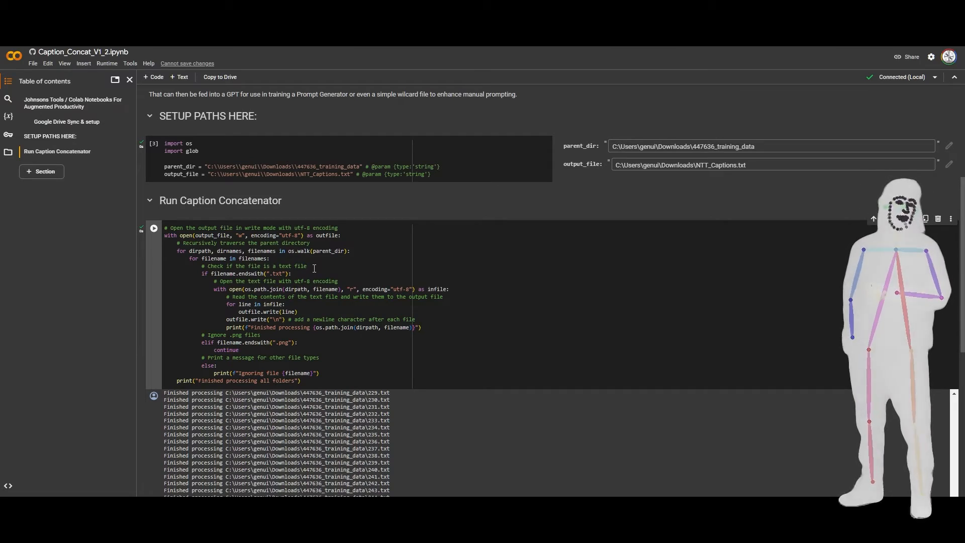
{"action": "scroll", "coordinate": [823, 270], "scroll_direction": "down", "scroll_amount": 10}
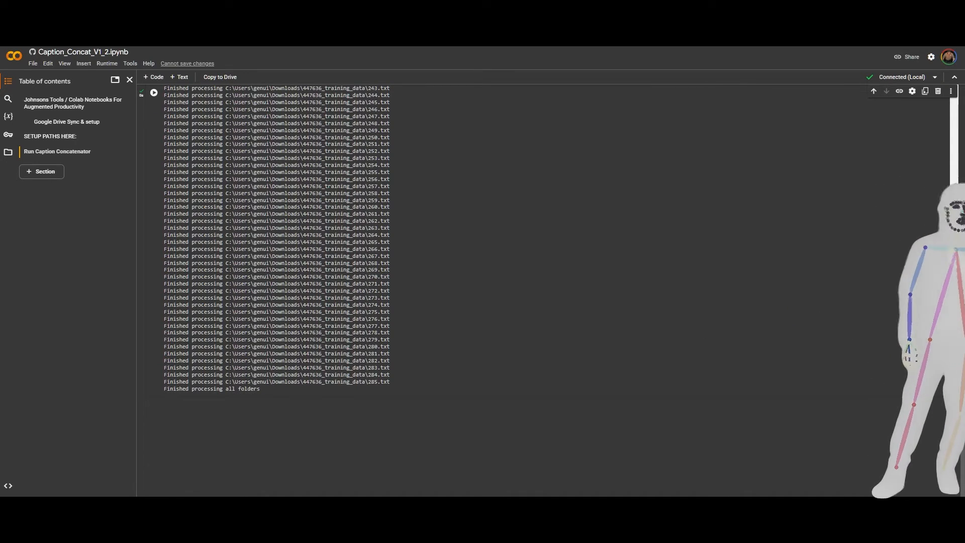
{"action": "mouse_move", "coordinate": [126, 521]}
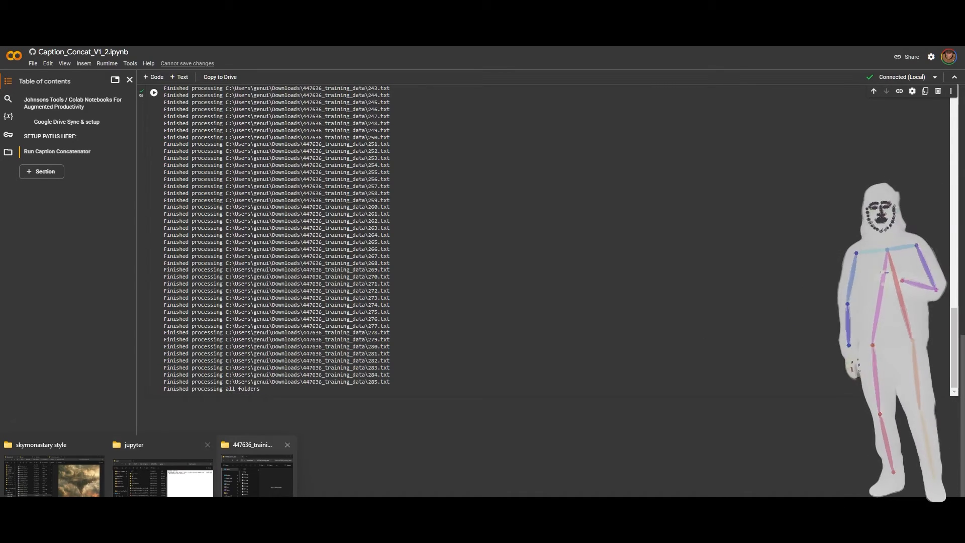
{"action": "left_click", "coordinate": [182, 487]}
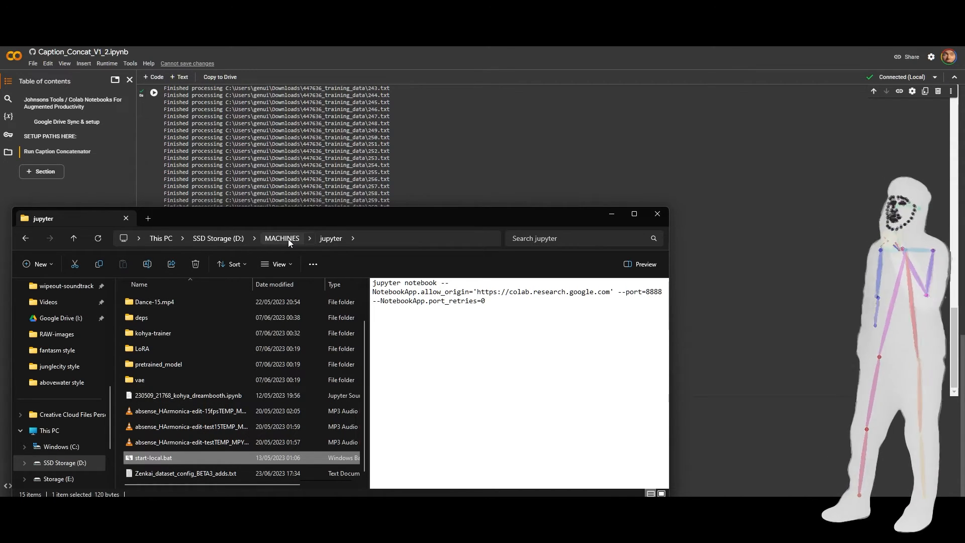
{"action": "left_click", "coordinate": [126, 219]}
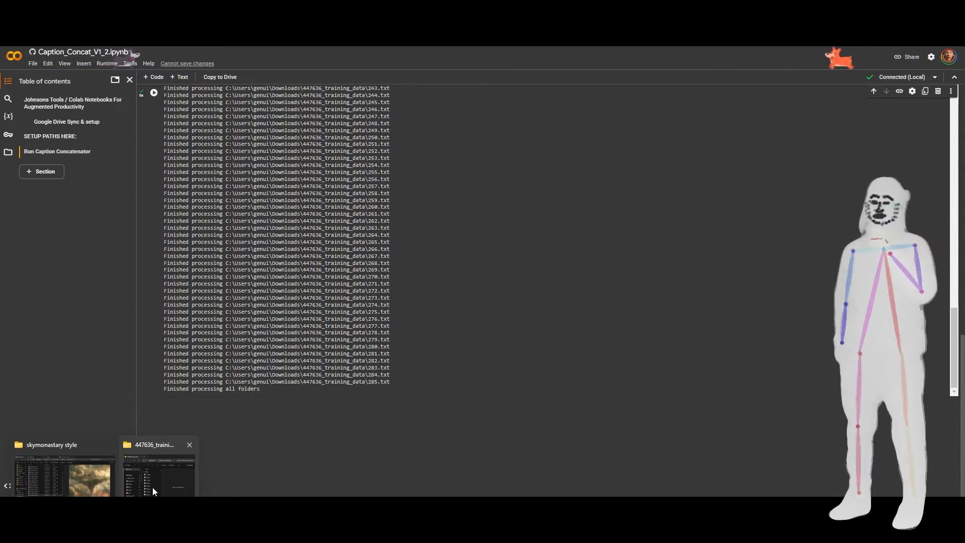
Open the Downloads folder in File Explorer, preview NTT_Captions.txt and copy all of its text.
{"action": "left_click", "coordinate": [152, 488]}
{"action": "left_click", "coordinate": [212, 174]}
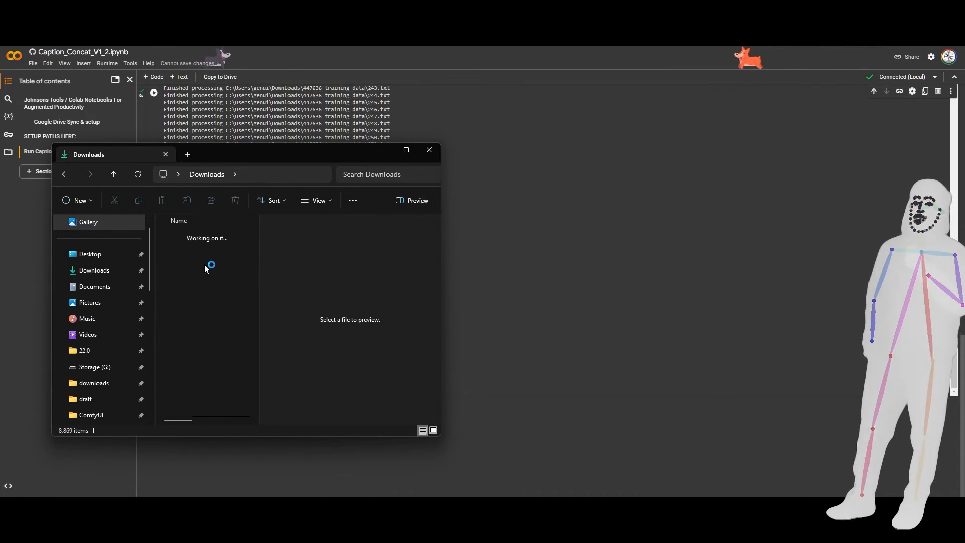
{"action": "left_click", "coordinate": [188, 250]}
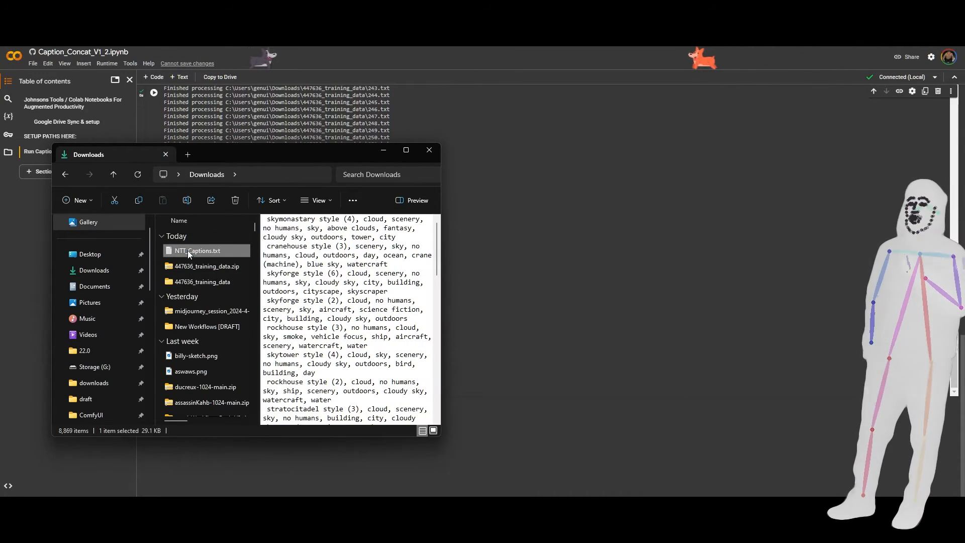
{"action": "left_click", "coordinate": [383, 284]}
{"action": "key", "text": "ctrl+a"}
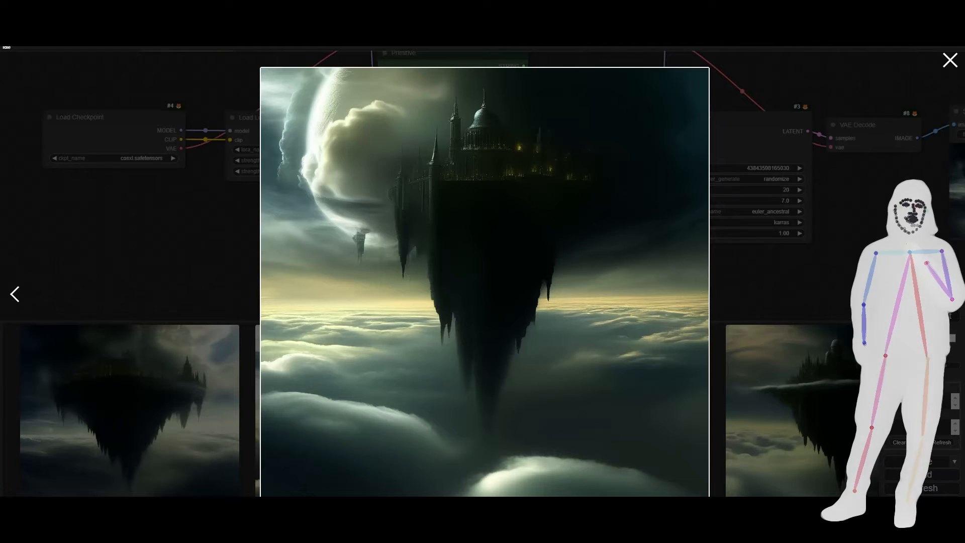
Switch to ComfyUI, close the enlarged image and add a Primitive node below Load Checkpoint.
{"action": "left_click", "coordinate": [174, 237]}
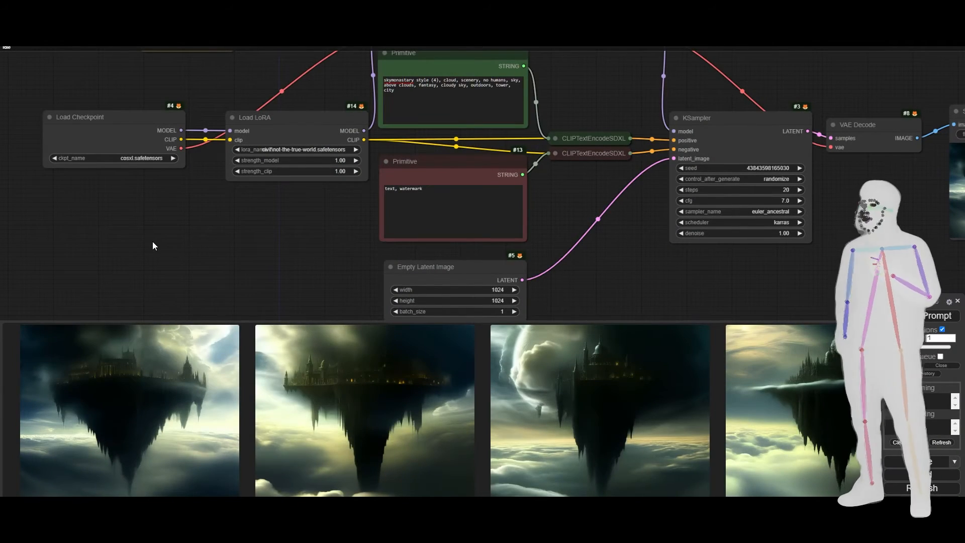
{"action": "double_click", "coordinate": [152, 242]}
{"action": "type", "text": "prim"}
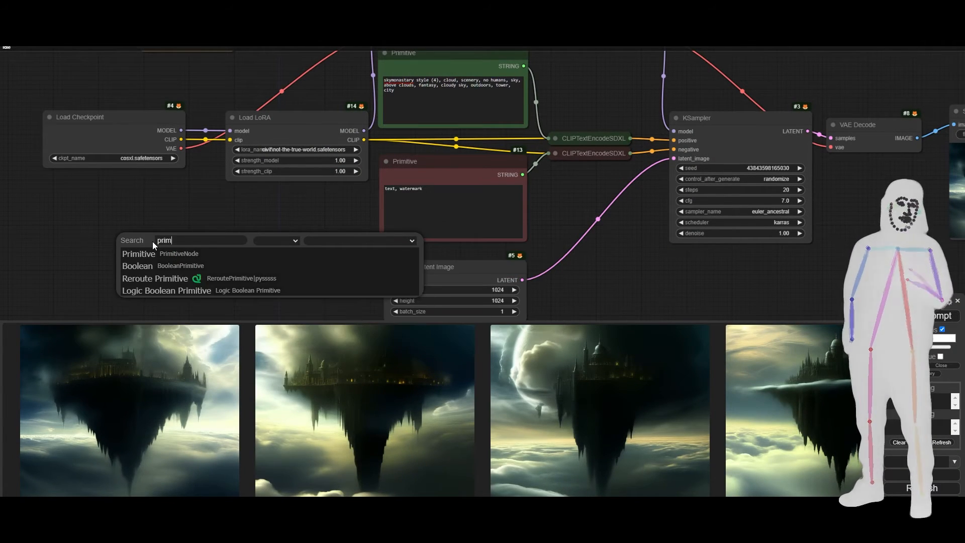
{"action": "key", "text": "Return"}
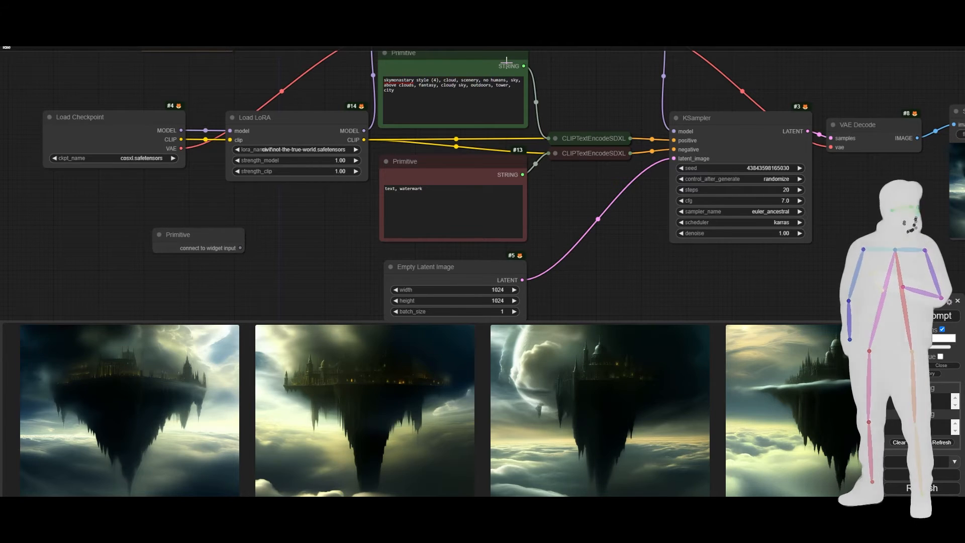
{"action": "right_click", "coordinate": [470, 59]}
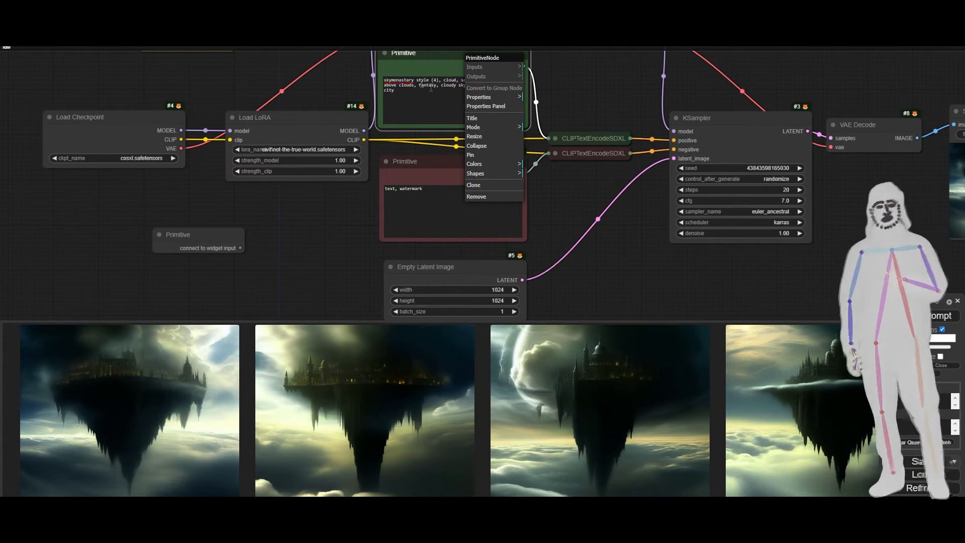
{"action": "right_click", "coordinate": [413, 64]}
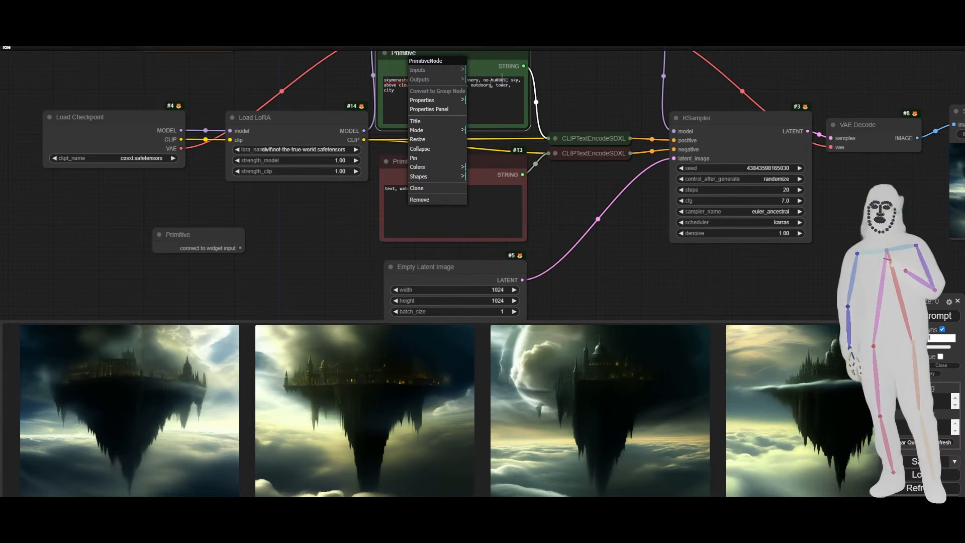
Expand the green CLIPTextEncodeSDXL node and connect the new Primitive to its text_g and text_l inputs.
{"action": "left_click_drag", "start_coordinate": [240, 248], "coordinate": [556, 135]}
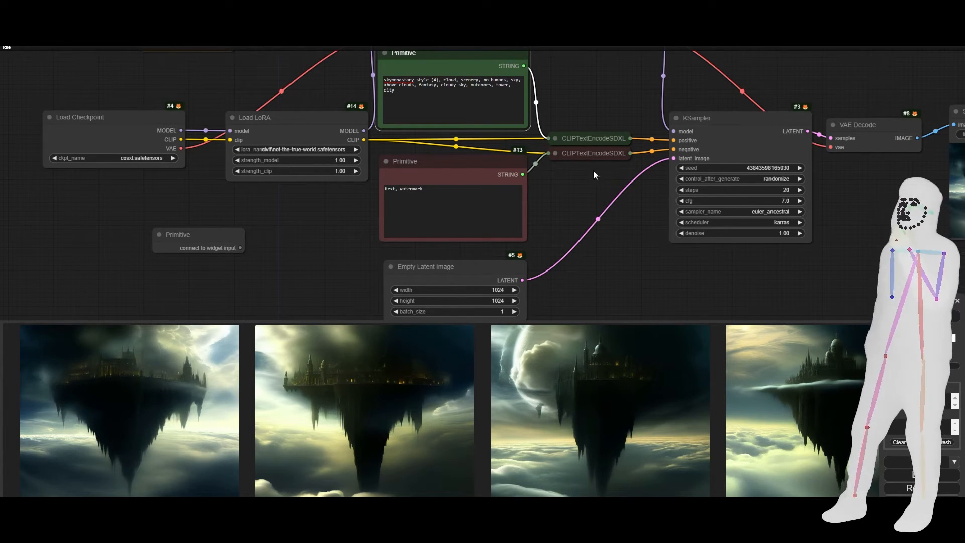
{"action": "left_click", "coordinate": [556, 138]}
{"action": "left_click_drag", "start_coordinate": [245, 246], "coordinate": [553, 170]}
{"action": "left_click_drag", "start_coordinate": [245, 248], "coordinate": [553, 170]}
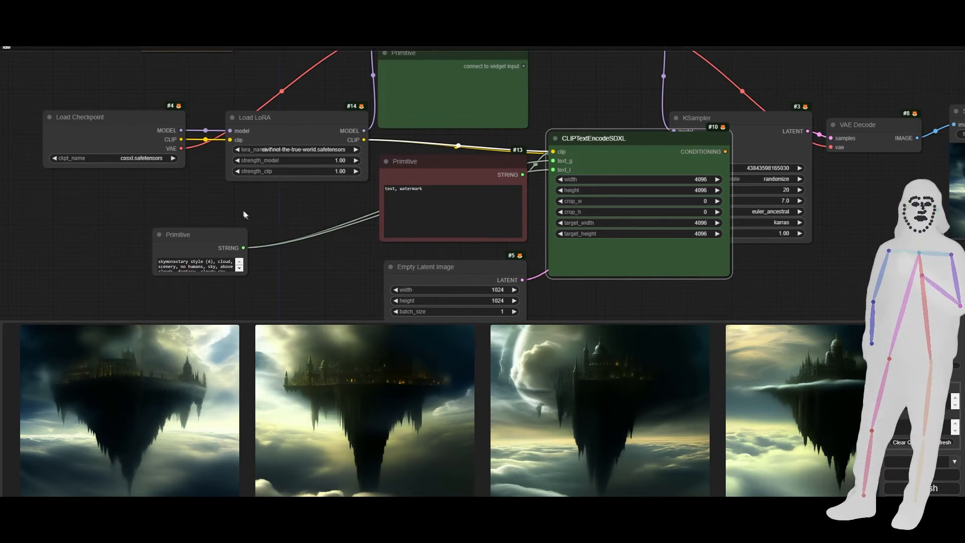
{"action": "left_click", "coordinate": [455, 92]}
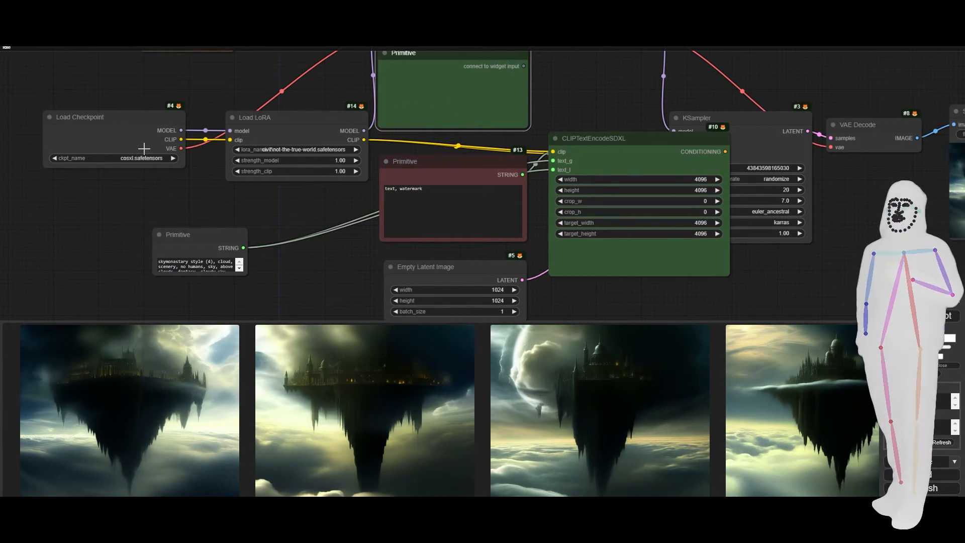
Replace the new Primitive's text with the copied captions, enlarge the node and move it clear of the other nodes.
{"action": "left_click_drag", "start_coordinate": [190, 246], "coordinate": [111, 235]}
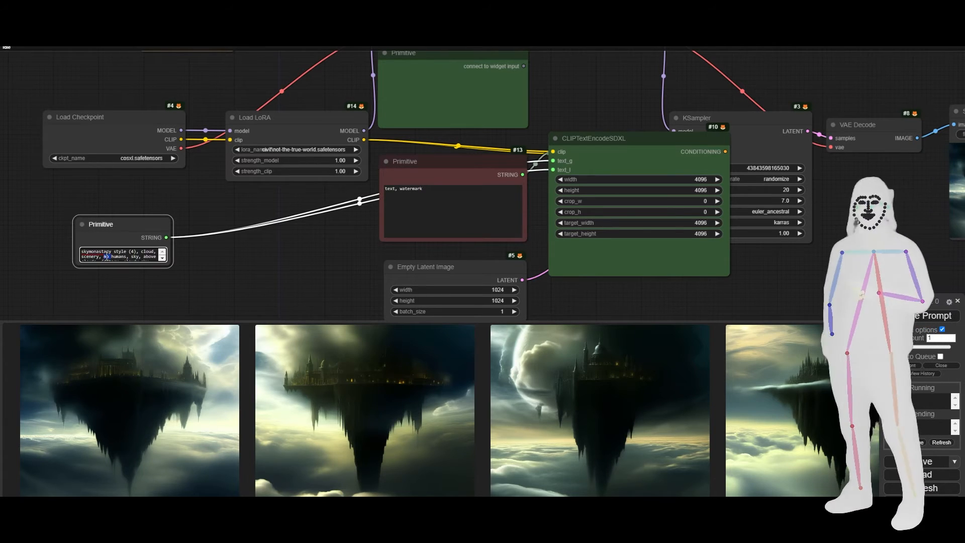
{"action": "key", "text": "ctrl+a"}
{"action": "type", "text": "tree, bird, ruins, building, overgrown"}
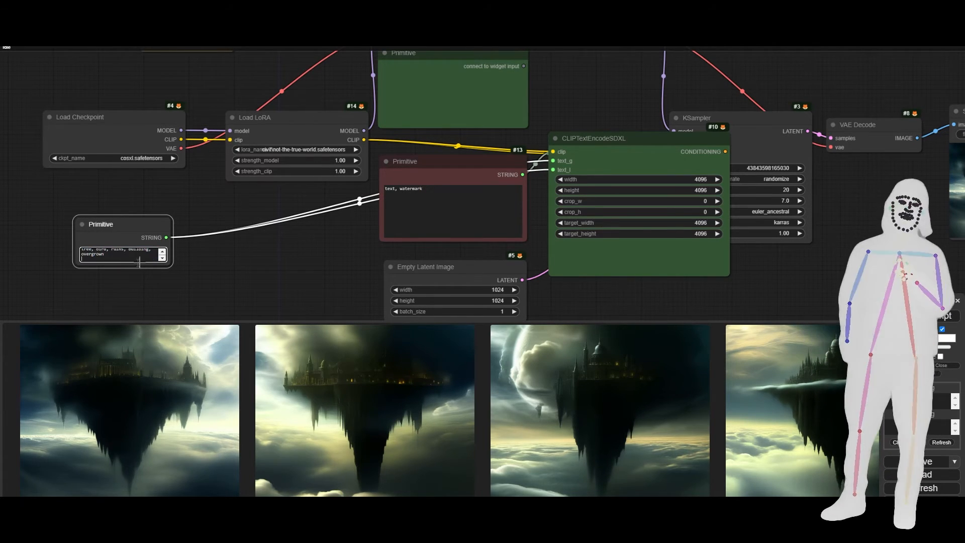
{"action": "left_click_drag", "start_coordinate": [171, 264], "coordinate": [321, 310]}
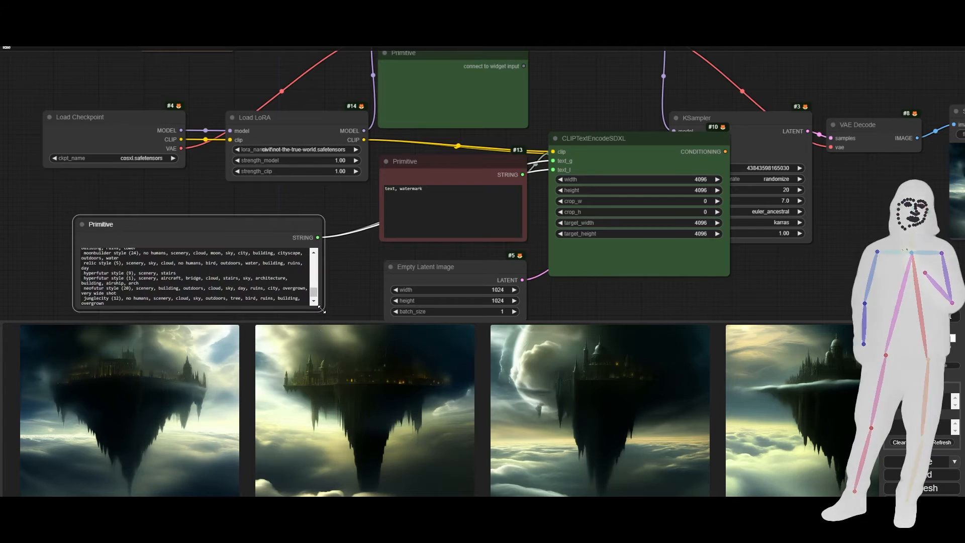
{"action": "left_click_drag", "start_coordinate": [38, 267], "coordinate": [236, 197]}
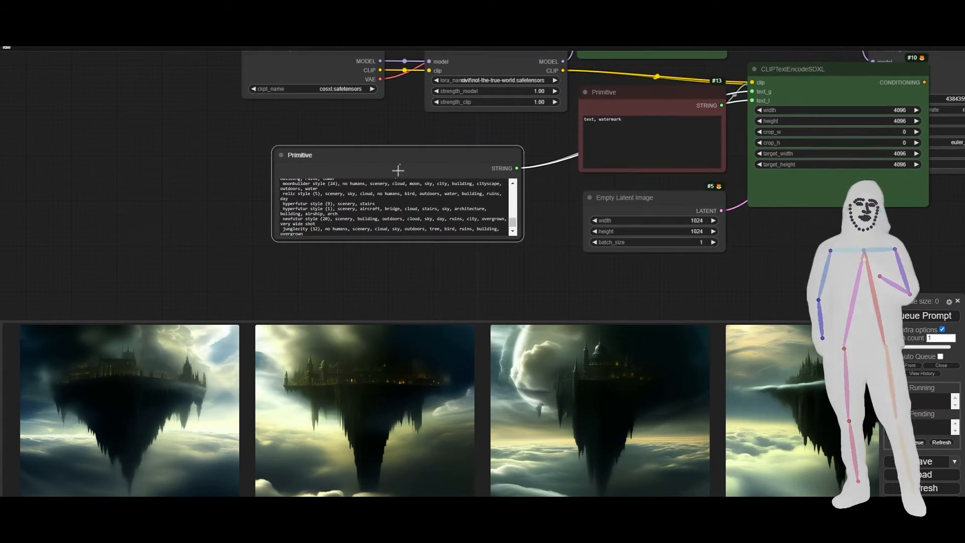
{"action": "left_click_drag", "start_coordinate": [427, 161], "coordinate": [305, 170]}
{"action": "left_click_drag", "start_coordinate": [602, 183], "coordinate": [426, 224]}
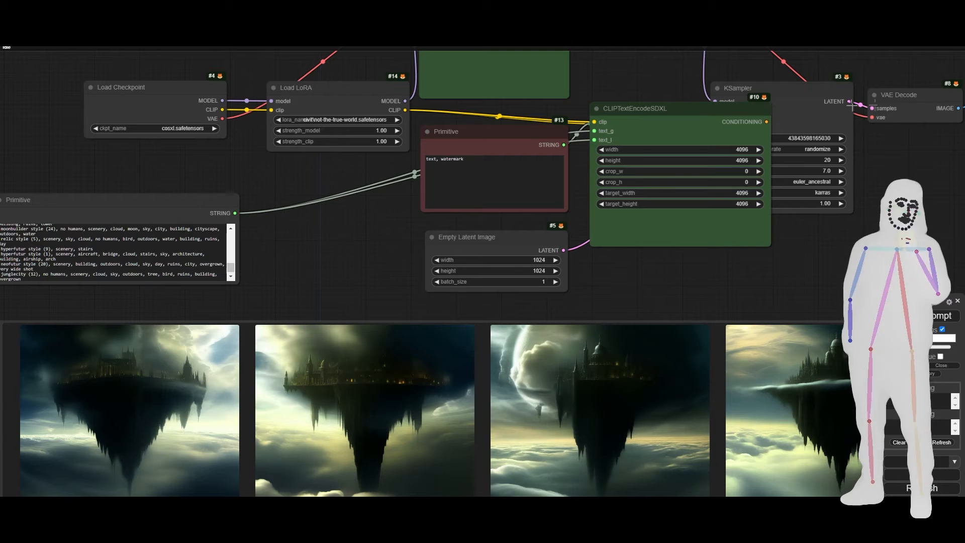
Convert the KSampler's seed to an input and collapse the green CLIPTextEncodeSDXL node.
{"action": "right_click", "coordinate": [813, 117]}
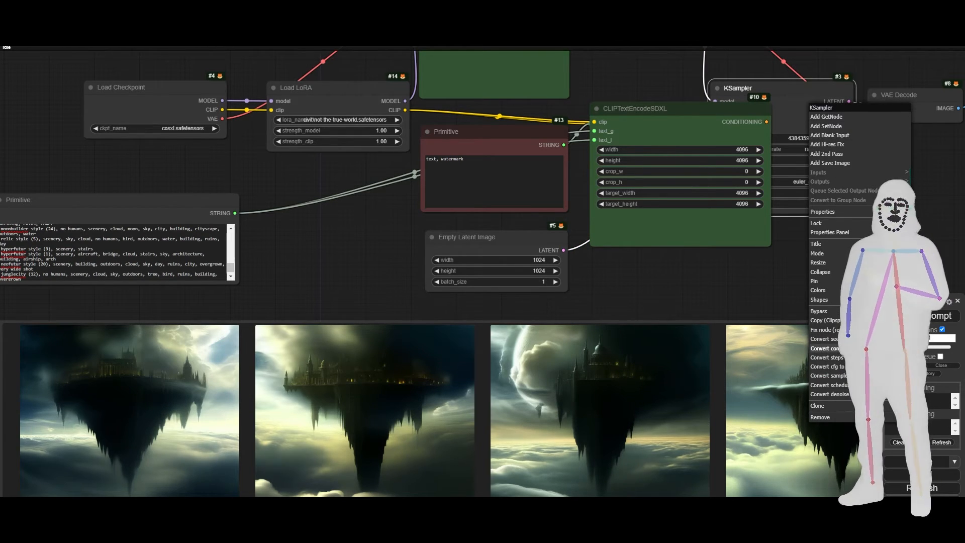
{"action": "left_click", "coordinate": [842, 340]}
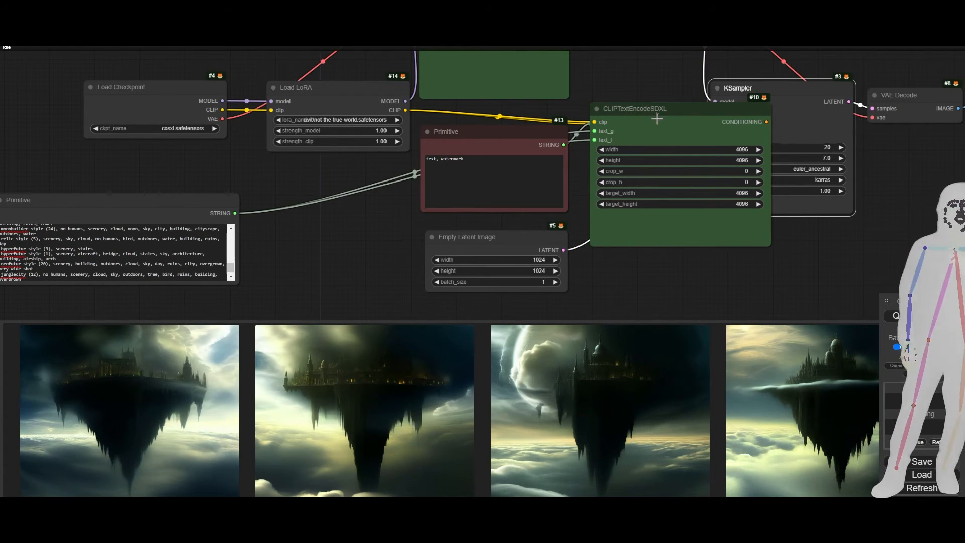
{"action": "left_click", "coordinate": [596, 108]}
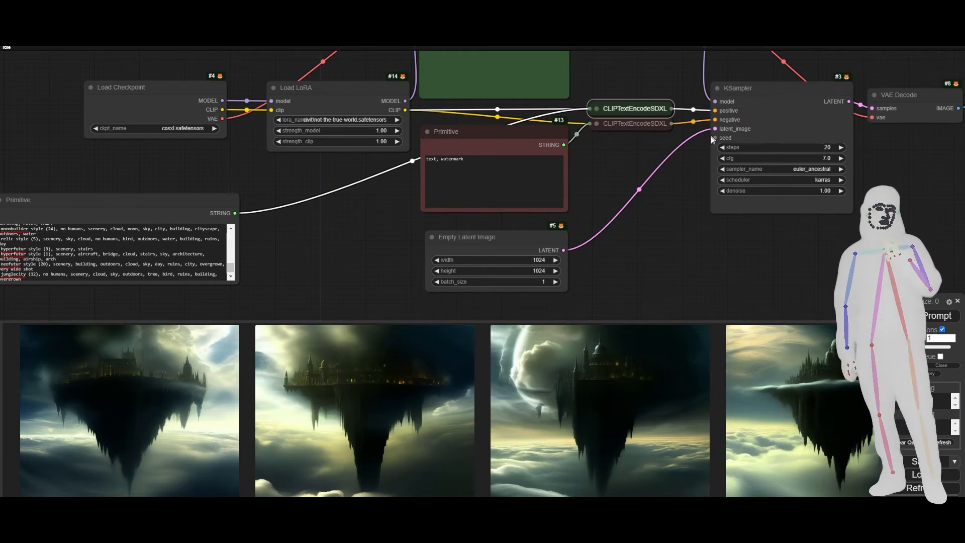
Add another Primitive node beside Empty Latent Image and connect it to the KSampler's seed input.
{"action": "double_click", "coordinate": [297, 243]}
{"action": "type", "text": "pr"}
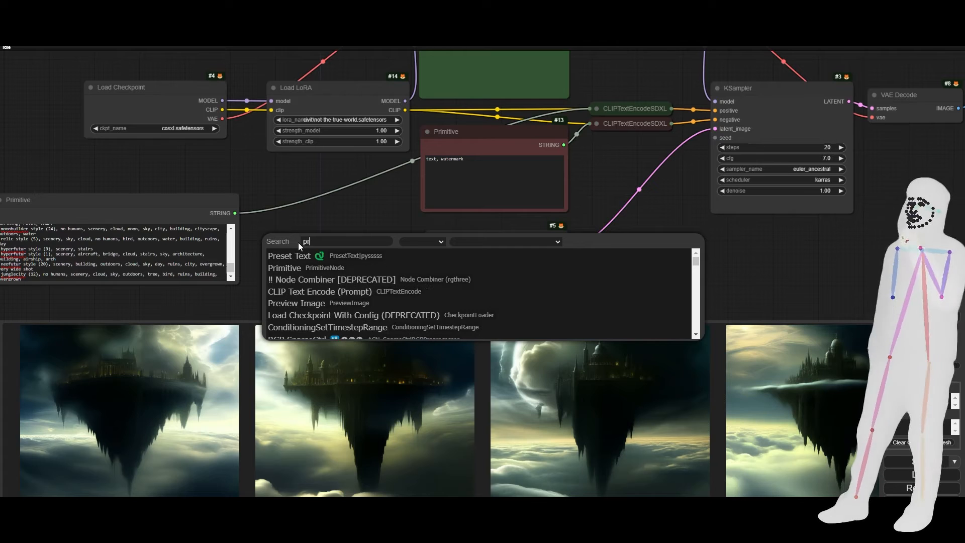
{"action": "type", "text": "im"}
{"action": "left_click", "coordinate": [283, 254]}
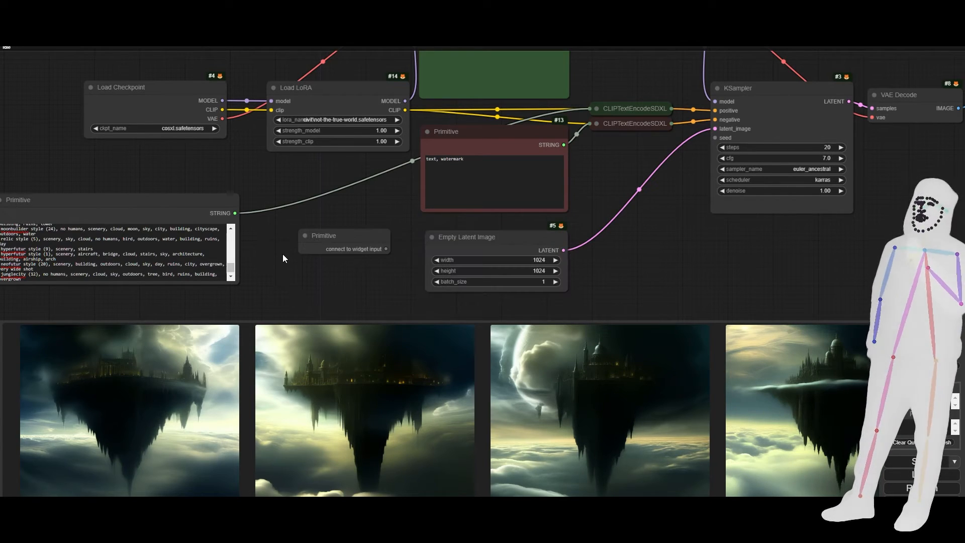
{"action": "left_click_drag", "start_coordinate": [478, 210], "coordinate": [715, 137]}
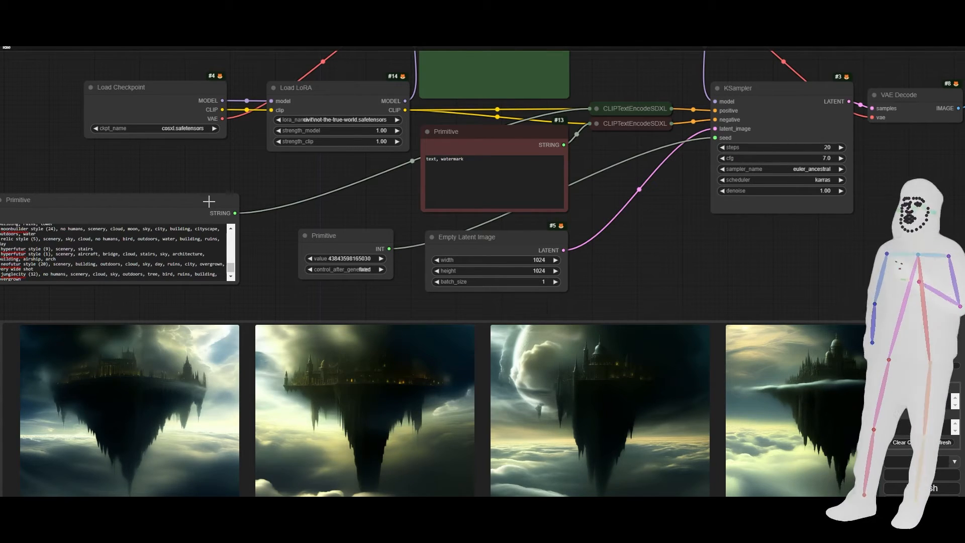
Move the seed Primitive down and the captions Primitive away from it to make room between them.
{"action": "left_click_drag", "start_coordinate": [269, 228], "coordinate": [403, 202]}
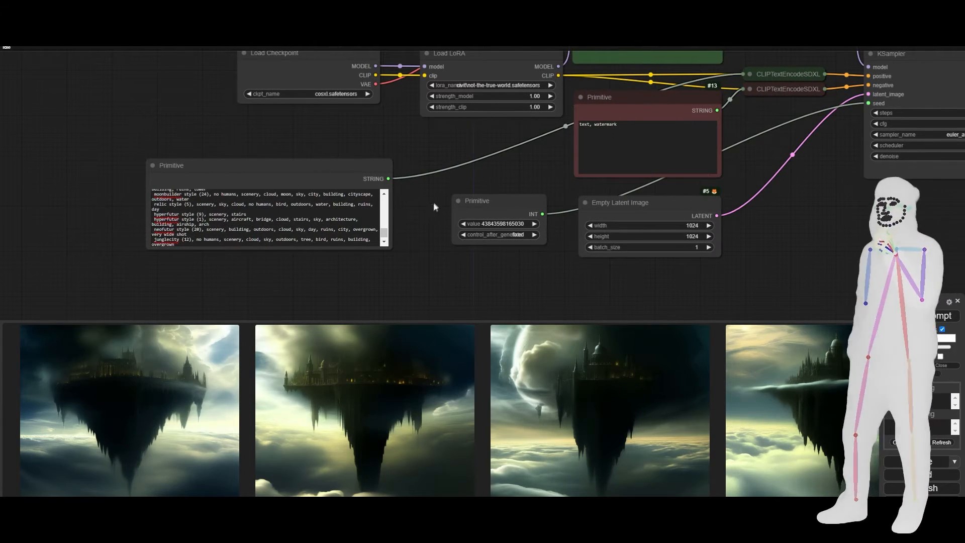
{"action": "left_click", "coordinate": [222, 171]}
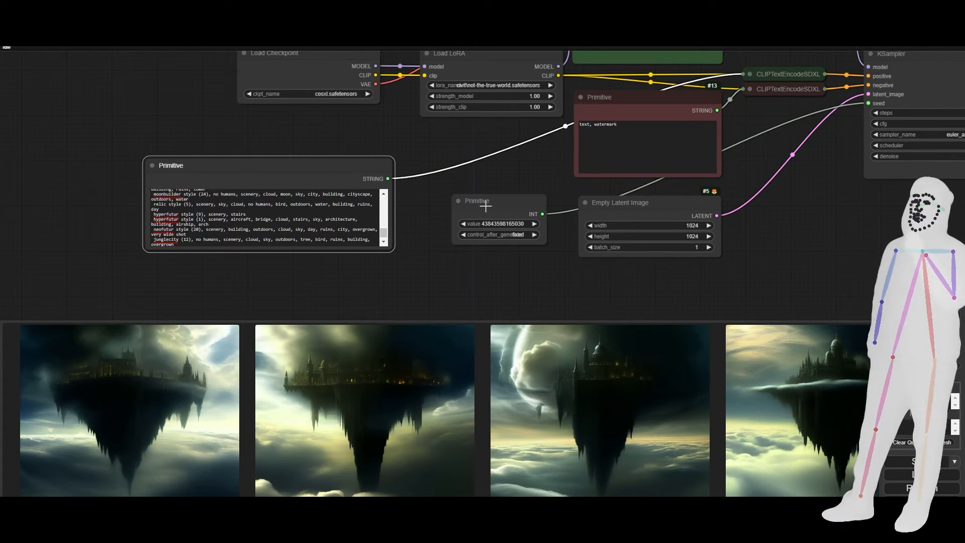
{"action": "left_click_drag", "start_coordinate": [485, 207], "coordinate": [482, 237]}
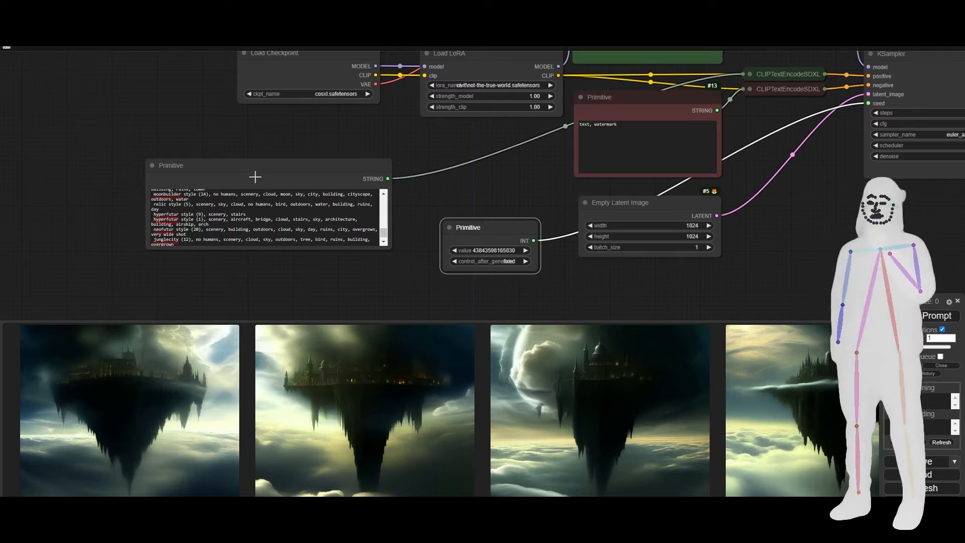
{"action": "left_click_drag", "start_coordinate": [257, 175], "coordinate": [162, 173]}
Add a Text Random Line node beside the captions Primitive and convert its seed to an input.
{"action": "double_click", "coordinate": [428, 194]}
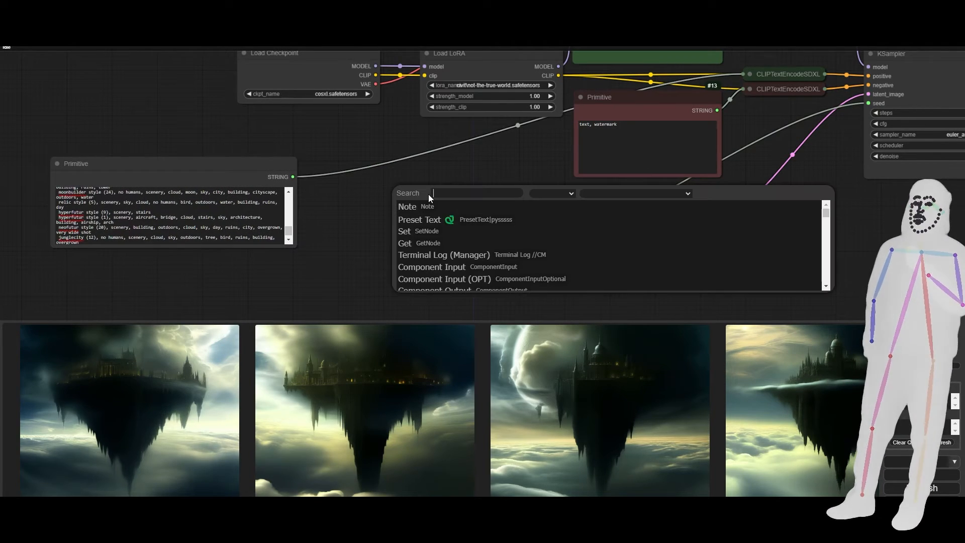
{"action": "type", "text": "rand"}
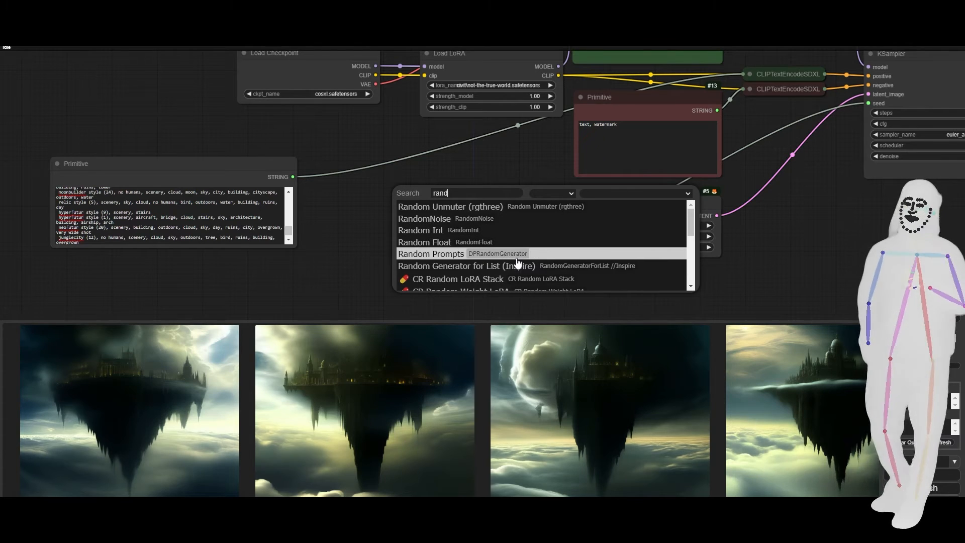
{"action": "scroll", "coordinate": [513, 264], "scroll_direction": "down", "scroll_amount": 5}
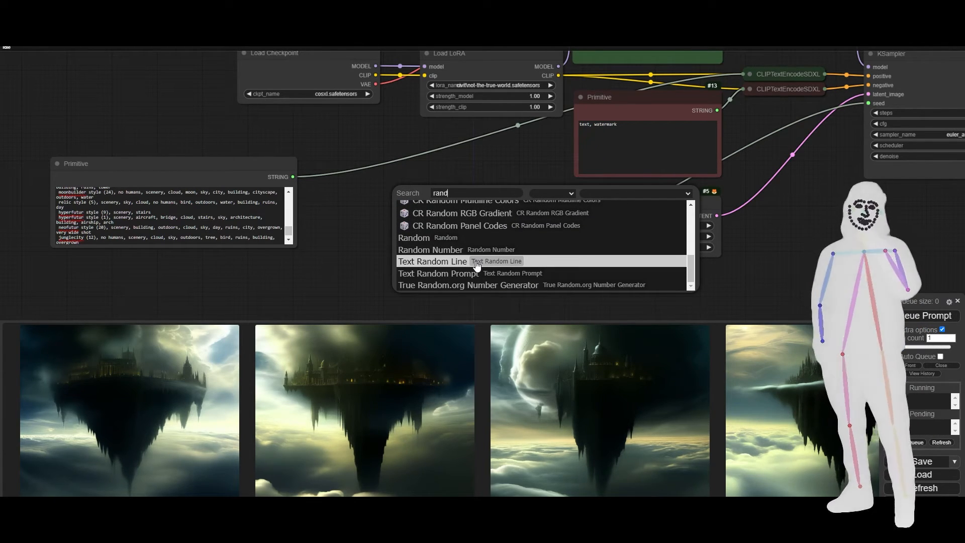
{"action": "left_click", "coordinate": [476, 261]}
{"action": "left_click_drag", "start_coordinate": [504, 194], "coordinate": [435, 166]}
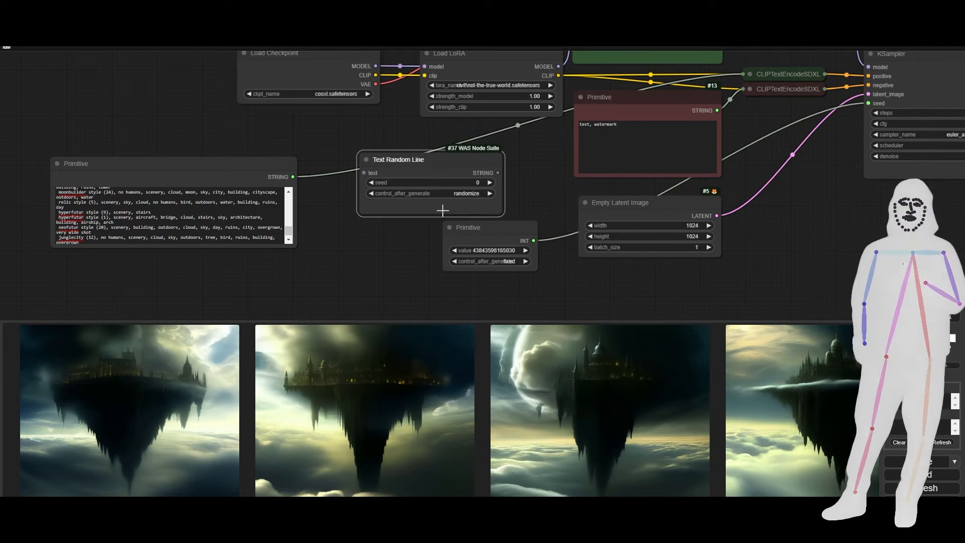
{"action": "right_click", "coordinate": [425, 173]}
{"action": "left_click", "coordinate": [449, 365]}
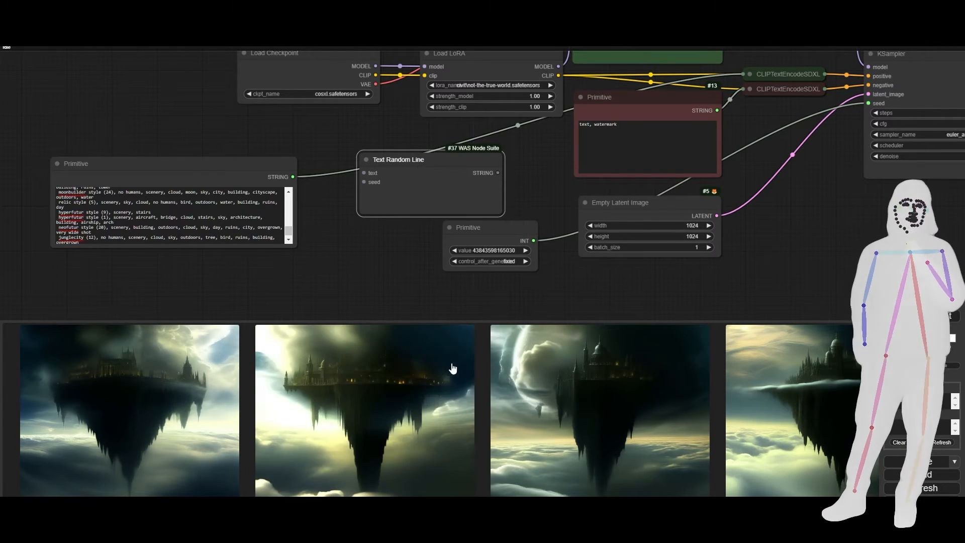
Connect the seed Primitive to the Text Random Line node's seed input and the captions Primitive to its text input.
{"action": "left_click_drag", "start_coordinate": [513, 239], "coordinate": [365, 182]}
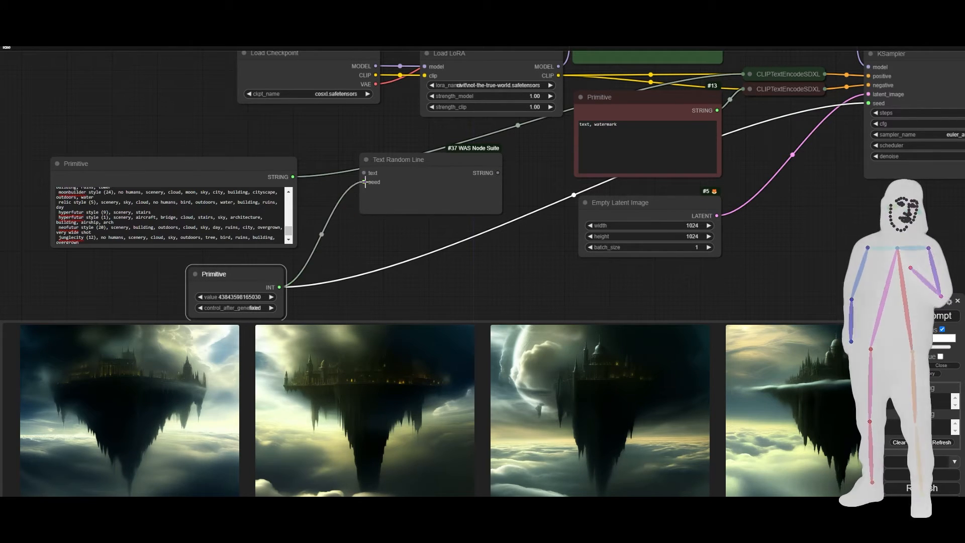
{"action": "left_click_drag", "start_coordinate": [295, 177], "coordinate": [294, 177]}
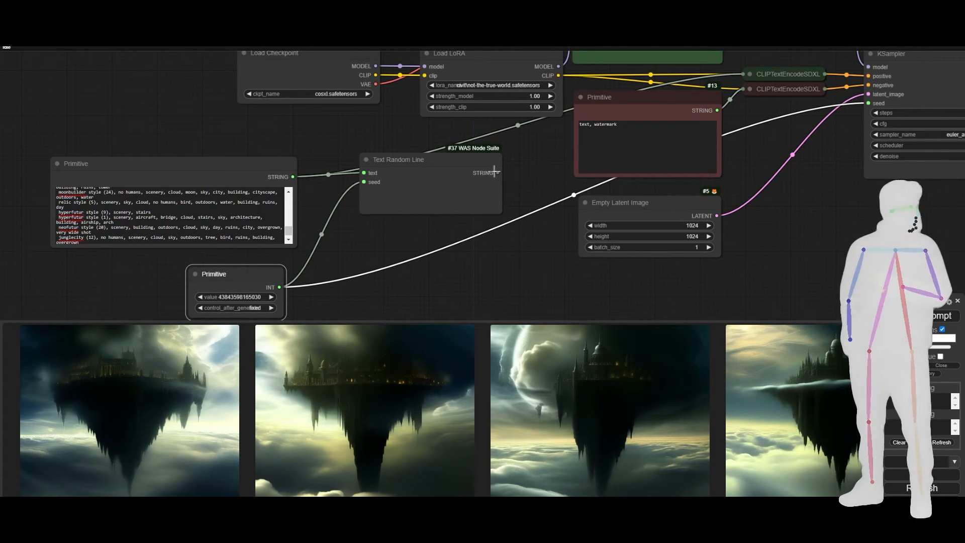
Expand the green CLIPTextEncodeSDXL node and connect the Text Random Line output to its text_g and text_l inputs.
{"action": "left_click_drag", "start_coordinate": [524, 175], "coordinate": [396, 256]}
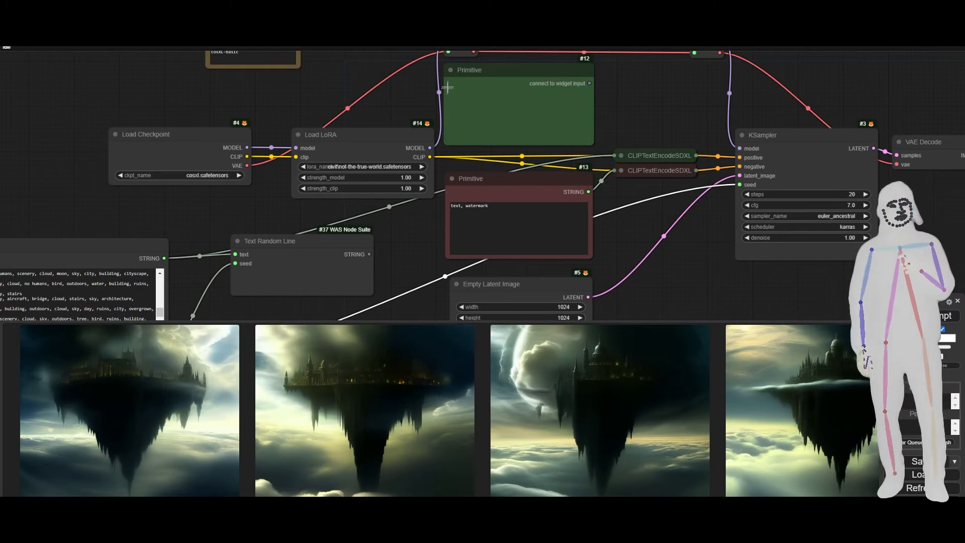
{"action": "left_click", "coordinate": [624, 152]}
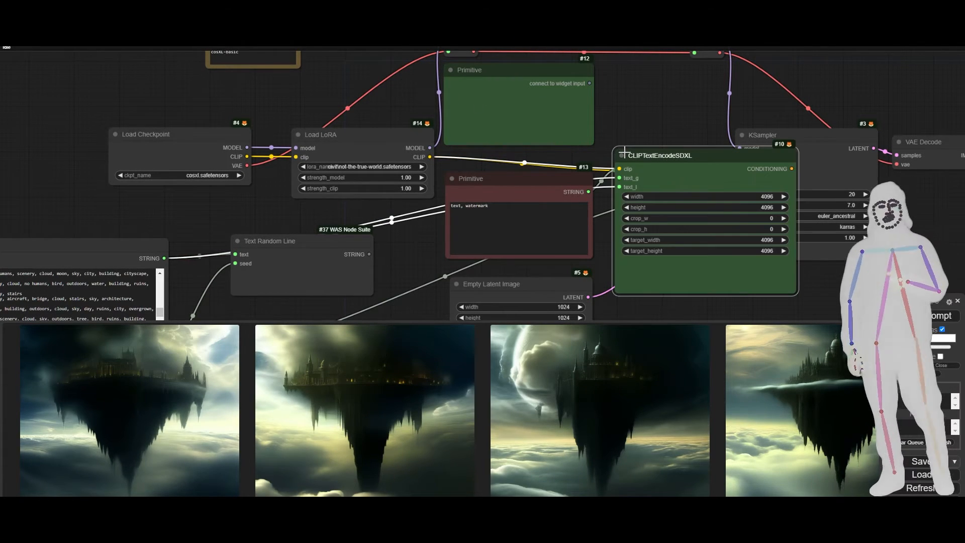
{"action": "left_click_drag", "start_coordinate": [358, 253], "coordinate": [414, 256]}
{"action": "left_click_drag", "start_coordinate": [593, 192], "coordinate": [590, 192]}
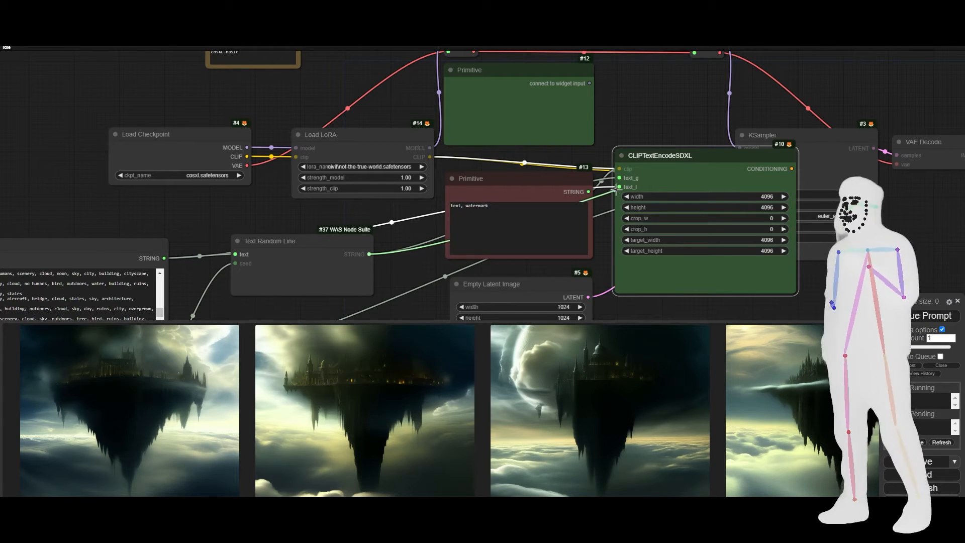
Delete the unconnected green Primitive node and colour the Text Random Line node green.
{"action": "left_click", "coordinate": [526, 128]}
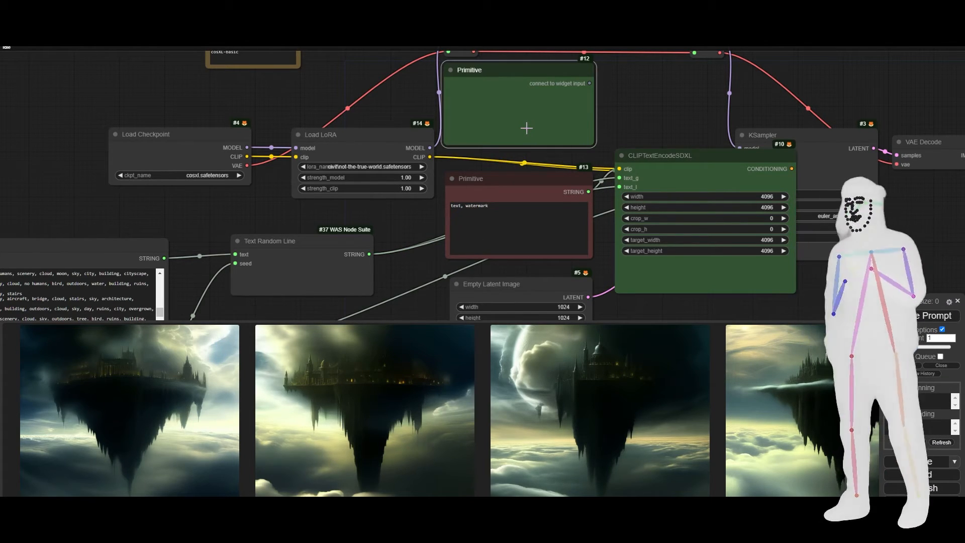
{"action": "key", "text": "Delete"}
{"action": "right_click", "coordinate": [288, 246]}
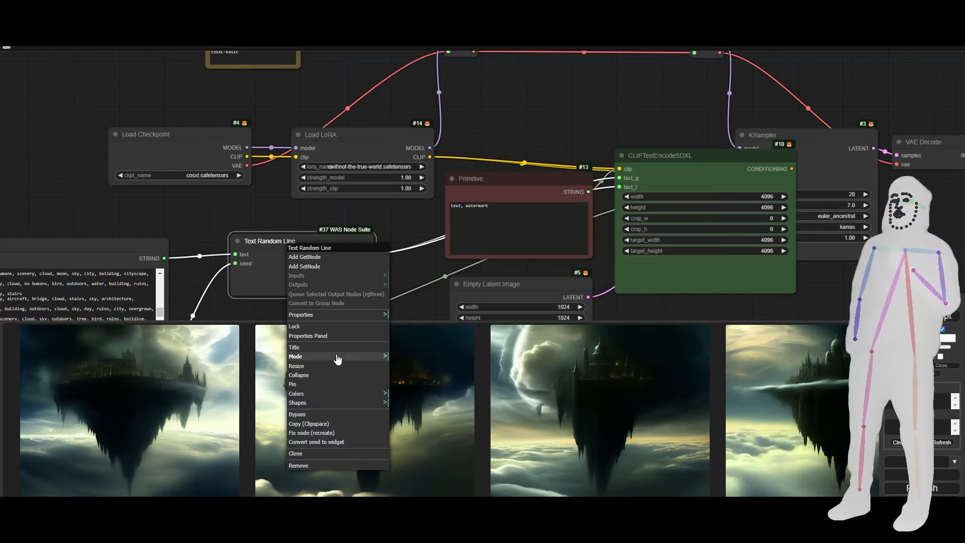
{"action": "left_click", "coordinate": [320, 393]}
{"action": "left_click", "coordinate": [410, 422]}
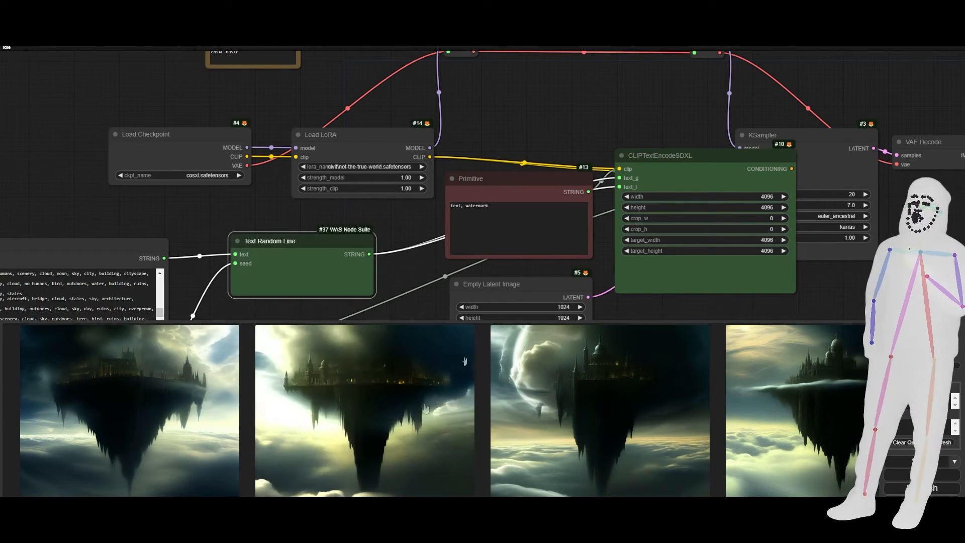
Collapse the green CLIPTextEncodeSDXL node and move the Text Random Line node directly above the negative prompt Primitive.
{"action": "left_click", "coordinate": [624, 155]}
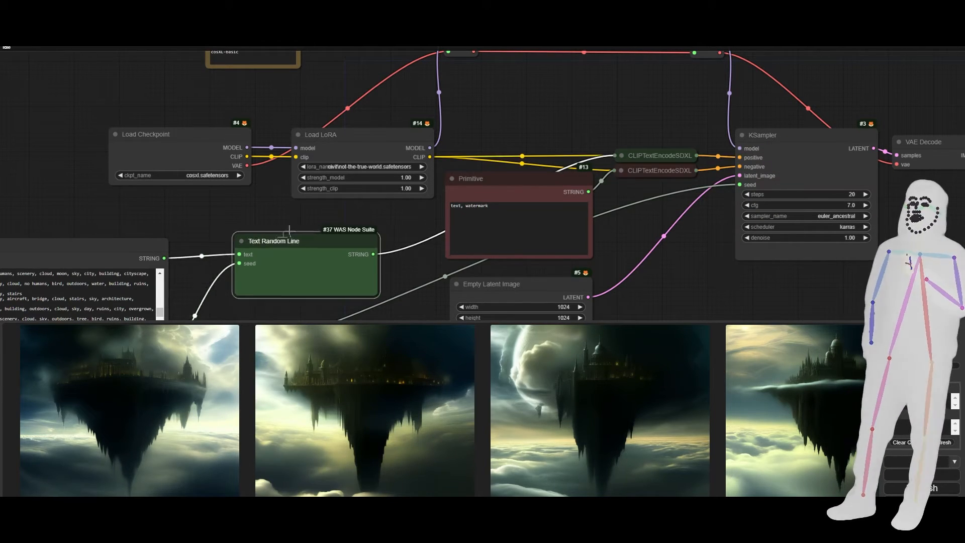
{"action": "left_click_drag", "start_coordinate": [268, 242], "coordinate": [485, 108]}
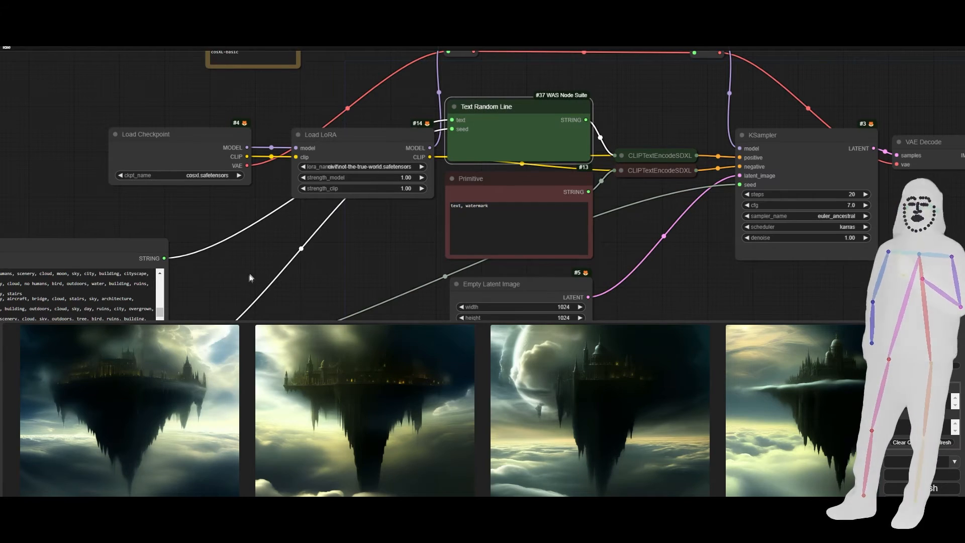
Move the captions Primitive beneath the Load LoRA node and place the seed Primitive directly under it.
{"action": "left_click_drag", "start_coordinate": [251, 277], "coordinate": [347, 164]}
{"action": "left_click_drag", "start_coordinate": [166, 131], "coordinate": [409, 107]}
{"action": "left_click_drag", "start_coordinate": [228, 246], "coordinate": [386, 210]}
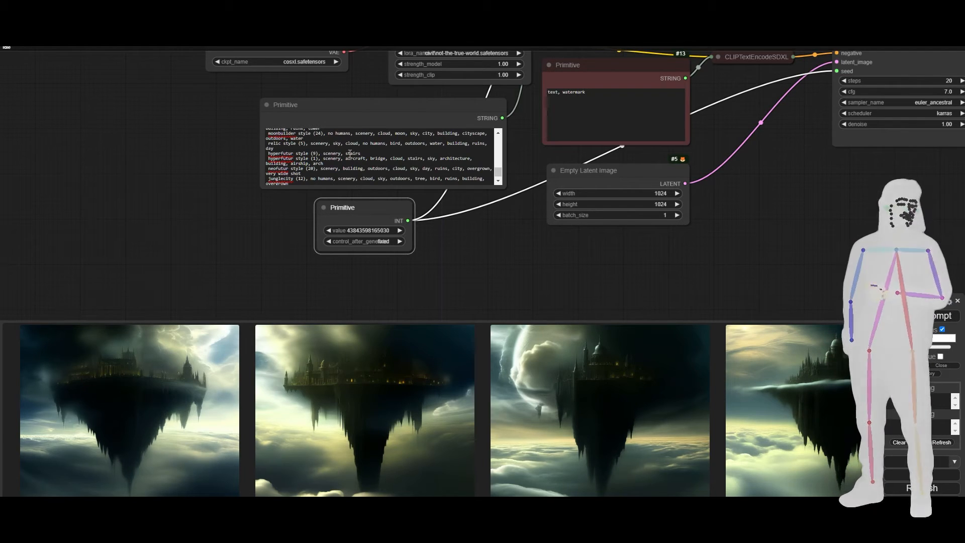
Set the seed Primitive's control_after_generate to randomize and enable Auto Queue.
{"action": "scroll", "coordinate": [189, 186], "scroll_direction": "down", "scroll_amount": 4}
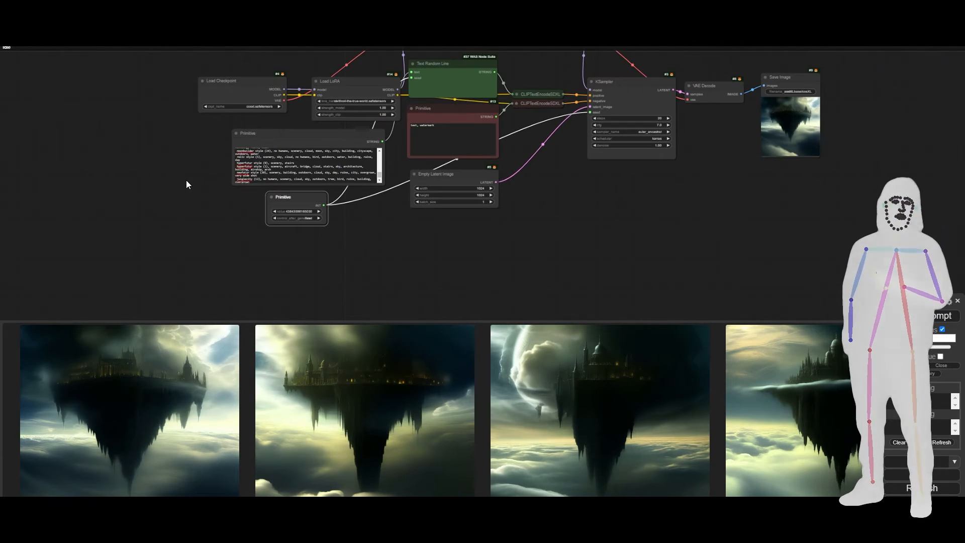
{"action": "scroll", "coordinate": [585, 241], "scroll_direction": "down", "scroll_amount": 3}
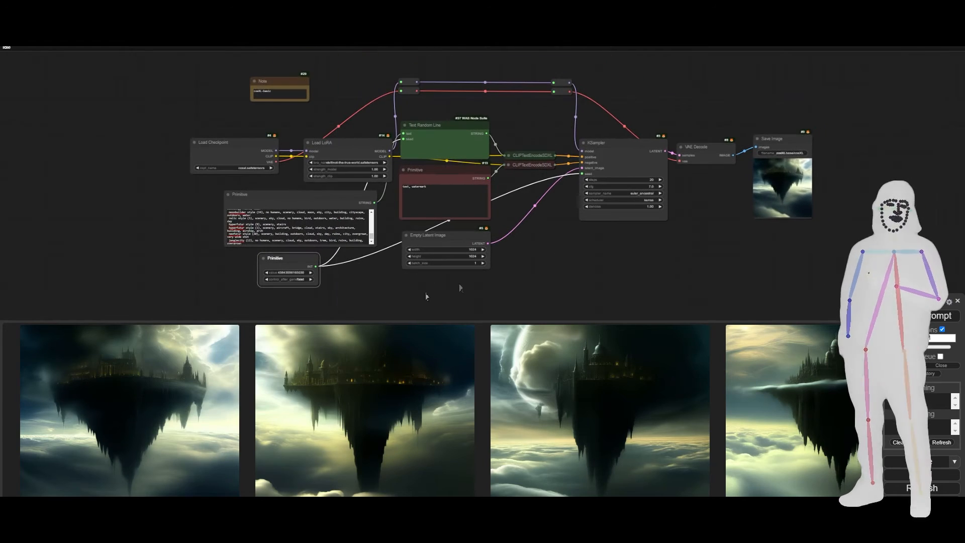
{"action": "scroll", "coordinate": [258, 278], "scroll_direction": "down", "scroll_amount": 2}
{"action": "scroll", "coordinate": [257, 275], "scroll_direction": "up", "scroll_amount": 5}
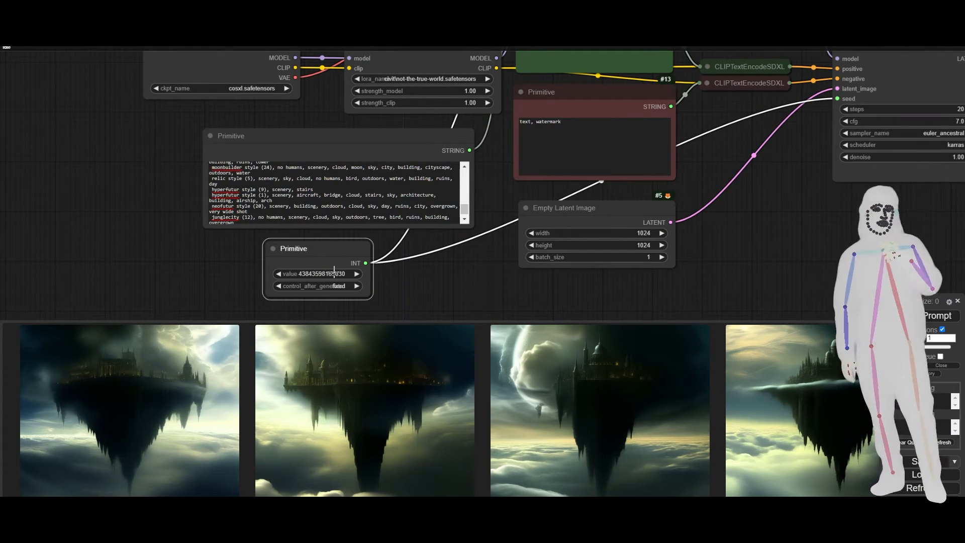
{"action": "left_click", "coordinate": [357, 287]}
{"action": "left_click", "coordinate": [356, 286]}
{"action": "left_click", "coordinate": [357, 287]}
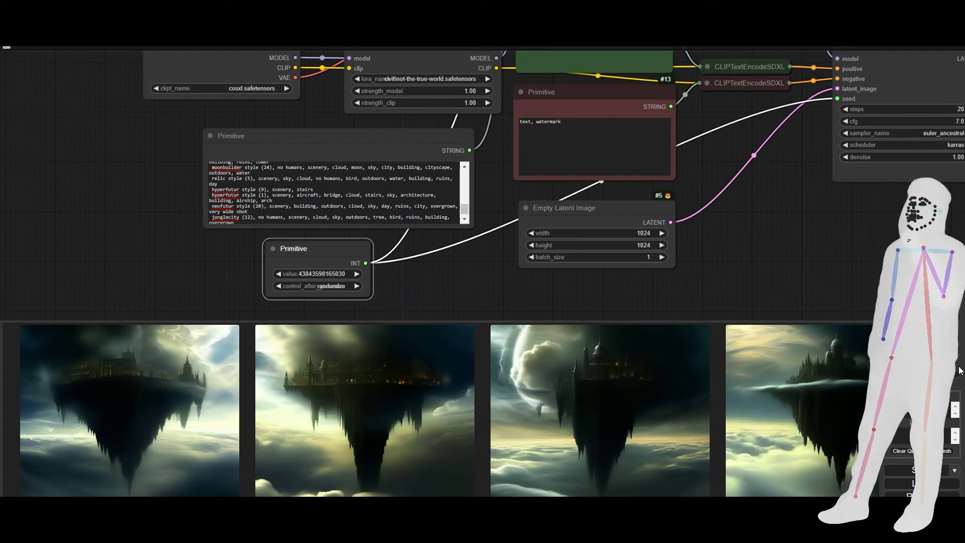
{"action": "left_click", "coordinate": [941, 357]}
Enlarge the Save Image node to several times its size for a bigger preview of the generated images.
{"action": "left_click_drag", "start_coordinate": [819, 214], "coordinate": [660, 276]}
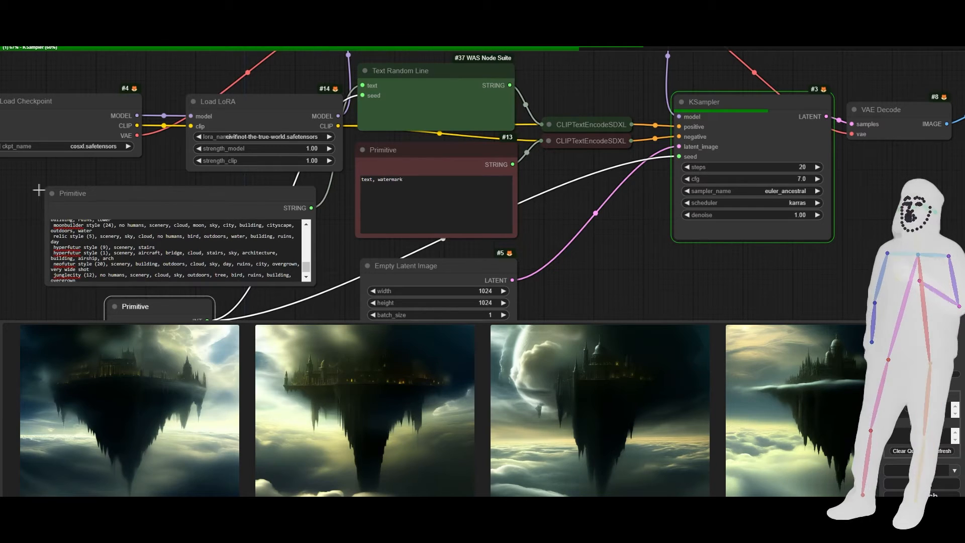
{"action": "scroll", "coordinate": [31, 183], "scroll_direction": "down", "scroll_amount": 8}
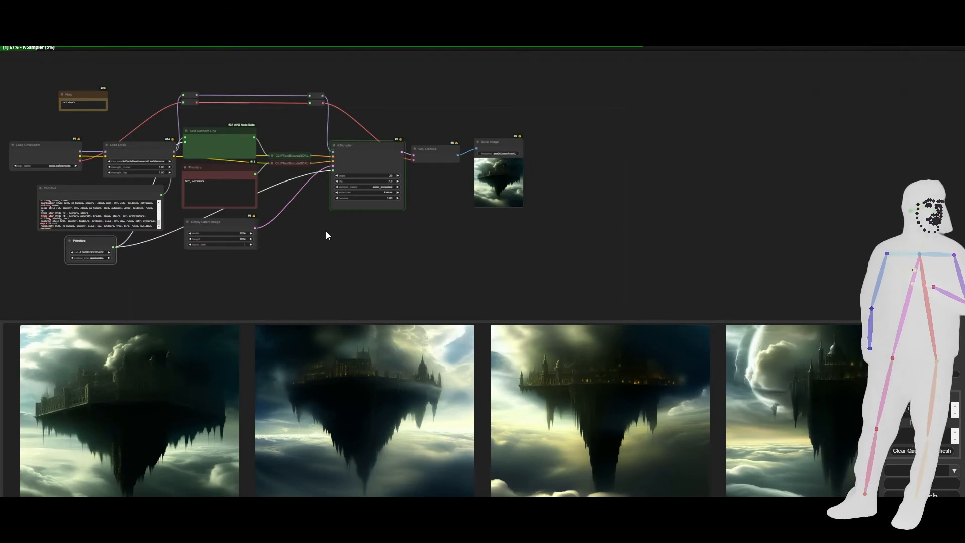
{"action": "scroll", "coordinate": [460, 170], "scroll_direction": "up", "scroll_amount": 2}
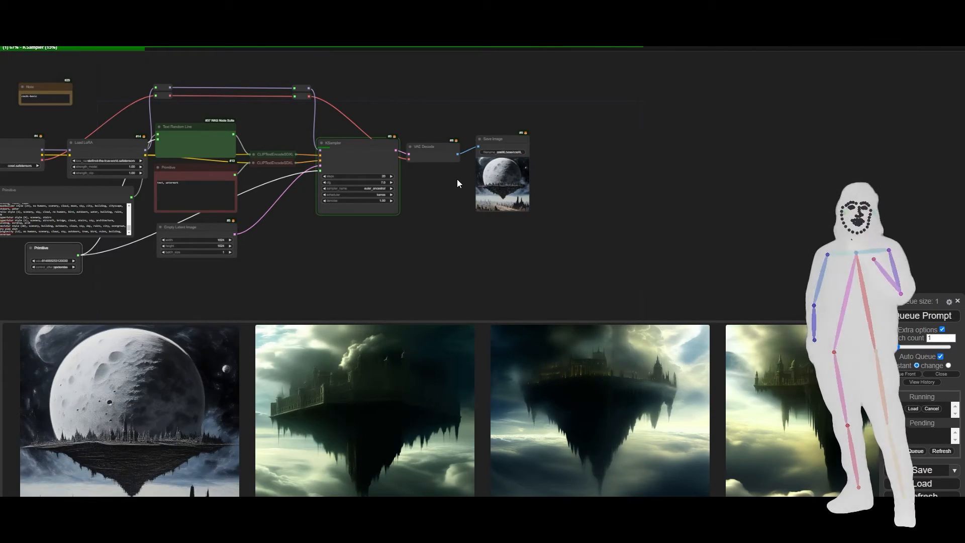
{"action": "scroll", "coordinate": [457, 179], "scroll_direction": "up", "scroll_amount": 10}
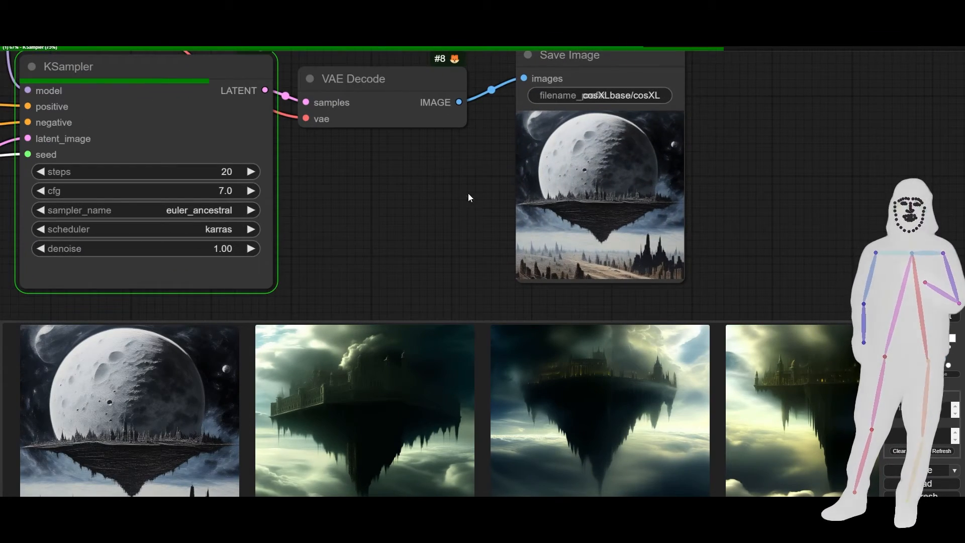
{"action": "left_click_drag", "start_coordinate": [468, 192], "coordinate": [361, 196]}
{"action": "scroll", "coordinate": [356, 195], "scroll_direction": "down", "scroll_amount": 9}
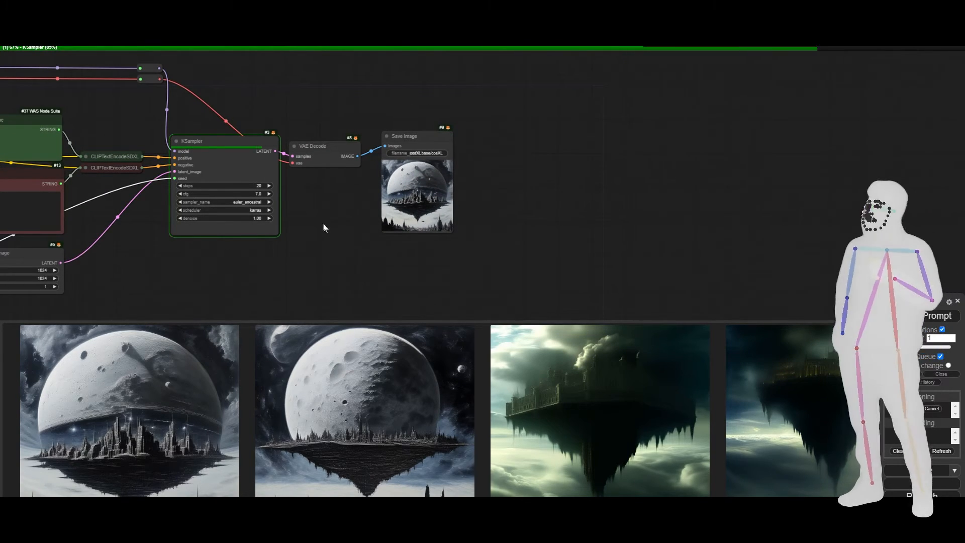
{"action": "left_click_drag", "start_coordinate": [323, 222], "coordinate": [288, 162]}
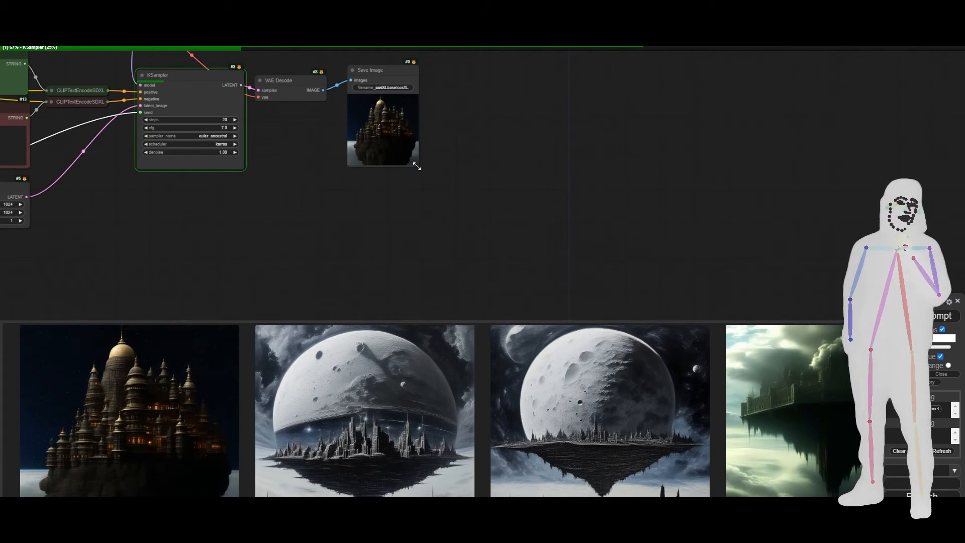
{"action": "left_click_drag", "start_coordinate": [416, 166], "coordinate": [643, 311]}
{"action": "left_click", "coordinate": [704, 258]}
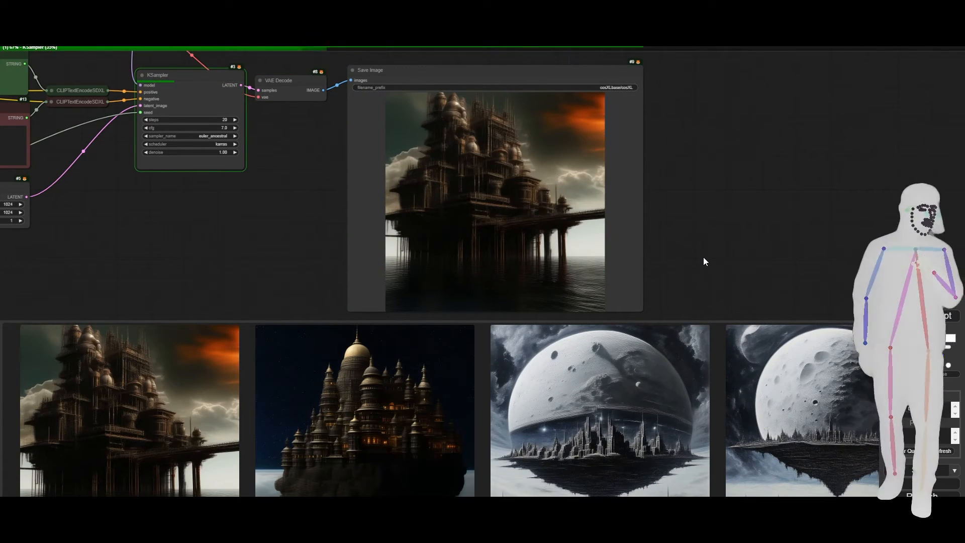
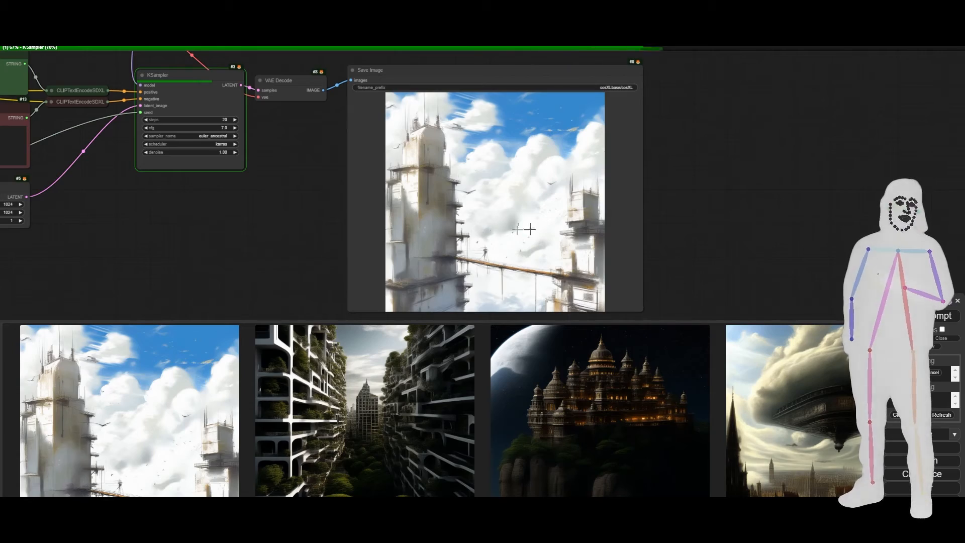
Examine the newly generated floating-island image in the Save Image preview up close.
{"action": "scroll", "coordinate": [509, 222], "scroll_direction": "up", "scroll_amount": 4}
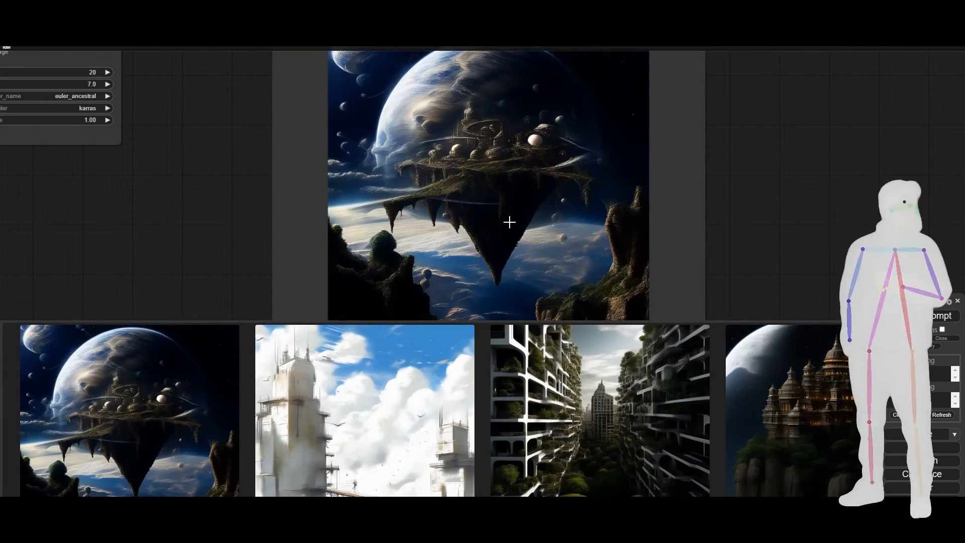
{"action": "scroll", "coordinate": [513, 163], "scroll_direction": "up", "scroll_amount": 5}
{"action": "scroll", "coordinate": [430, 129], "scroll_direction": "up", "scroll_amount": 1}
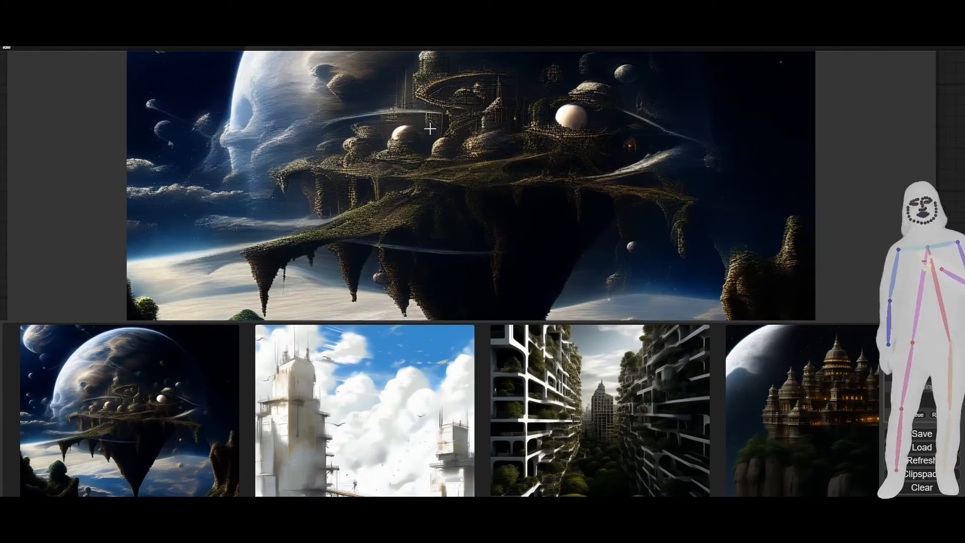
{"action": "scroll", "coordinate": [430, 129], "scroll_direction": "up", "scroll_amount": 6}
{"action": "scroll", "coordinate": [439, 140], "scroll_direction": "down", "scroll_amount": 15}
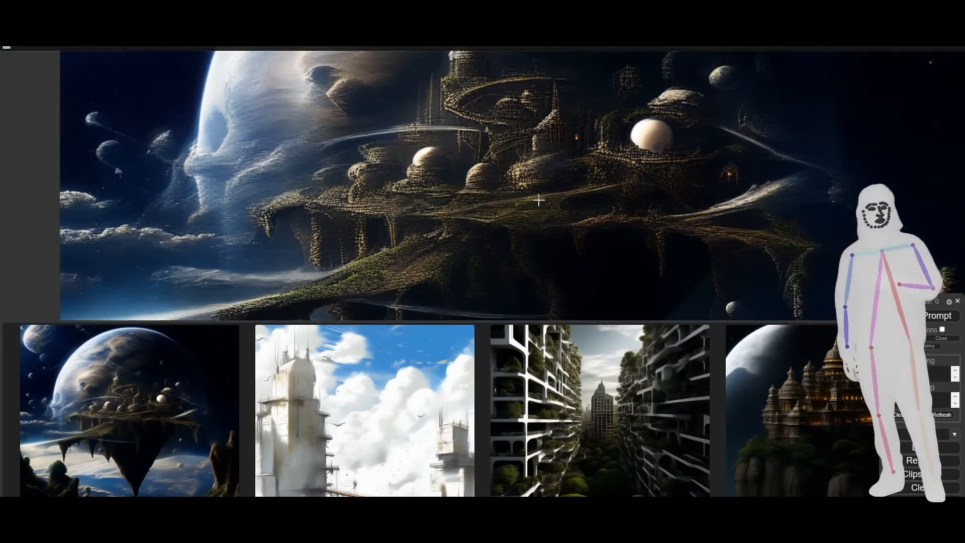
{"action": "scroll", "coordinate": [539, 200], "scroll_direction": "down", "scroll_amount": 4}
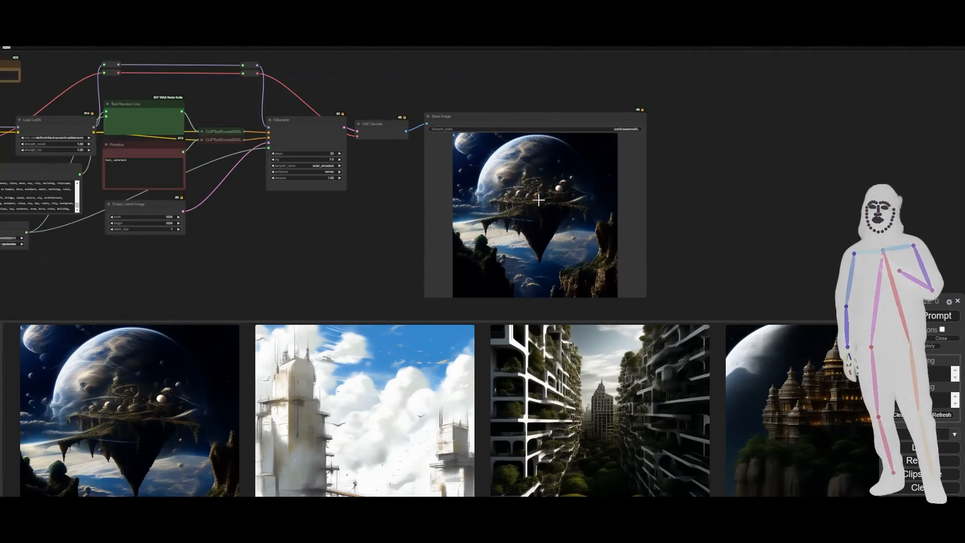
Switch the Load Checkpoint node's ckpt_name to RealVisXL_V3.0.safetensors.
{"action": "left_click_drag", "start_coordinate": [276, 242], "coordinate": [554, 234]}
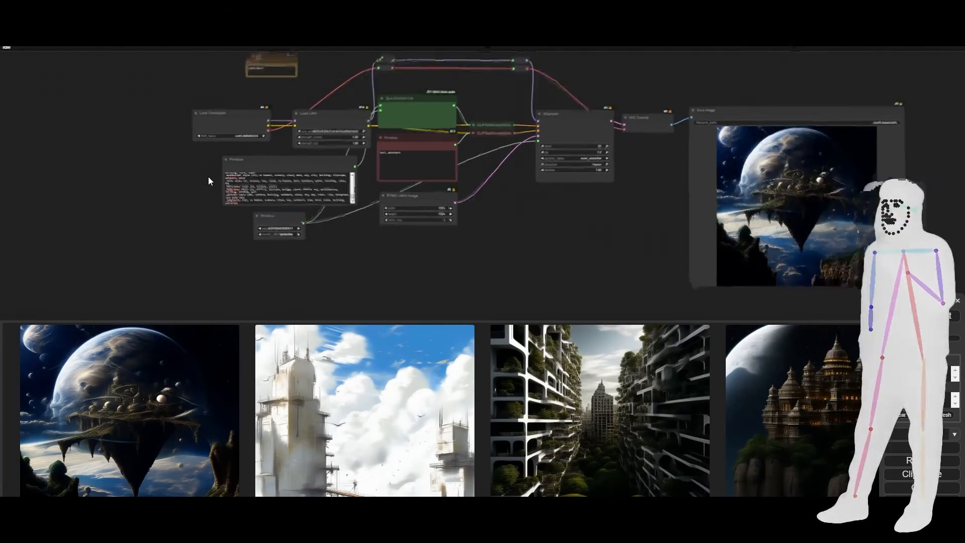
{"action": "scroll", "coordinate": [208, 176], "scroll_direction": "up", "scroll_amount": 8}
{"action": "left_click_drag", "start_coordinate": [220, 116], "coordinate": [236, 177]}
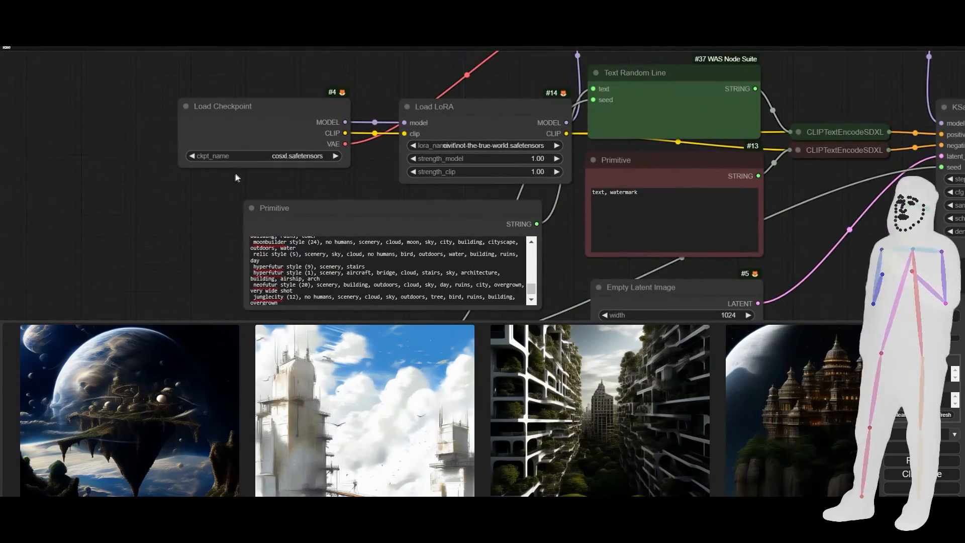
{"action": "left_click", "coordinate": [275, 156]}
{"action": "left_click", "coordinate": [278, 159]}
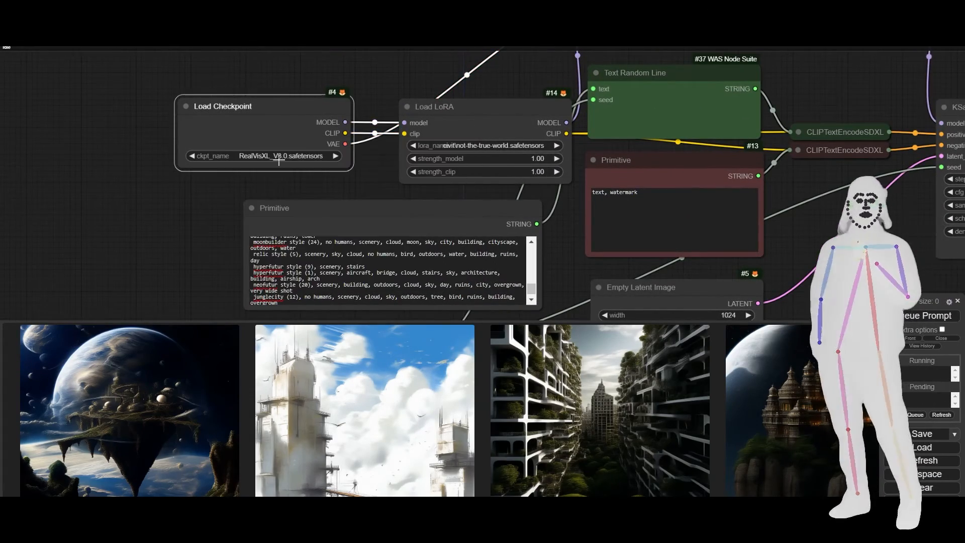
{"action": "scroll", "coordinate": [176, 174], "scroll_direction": "down", "scroll_amount": 6}
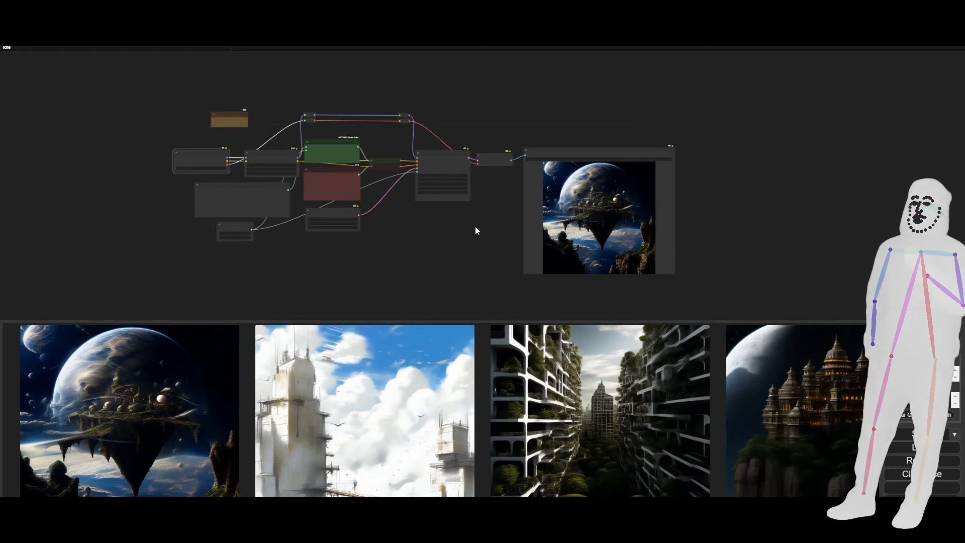
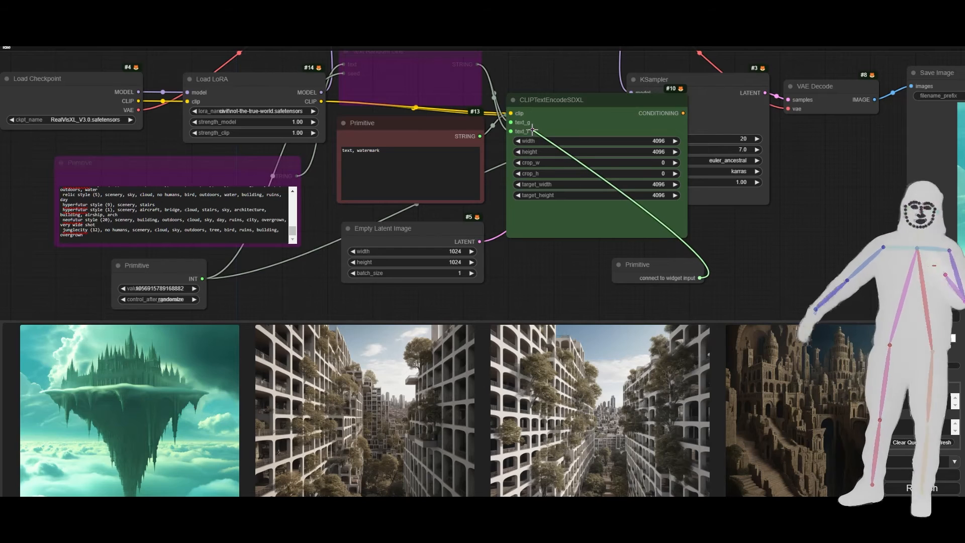
Connect the new Primitive node to both text_g and text_l of the CLIPTextEncodeSDXL node and place it directly beneath that node.
{"action": "left_click_drag", "start_coordinate": [703, 278], "coordinate": [512, 132]}
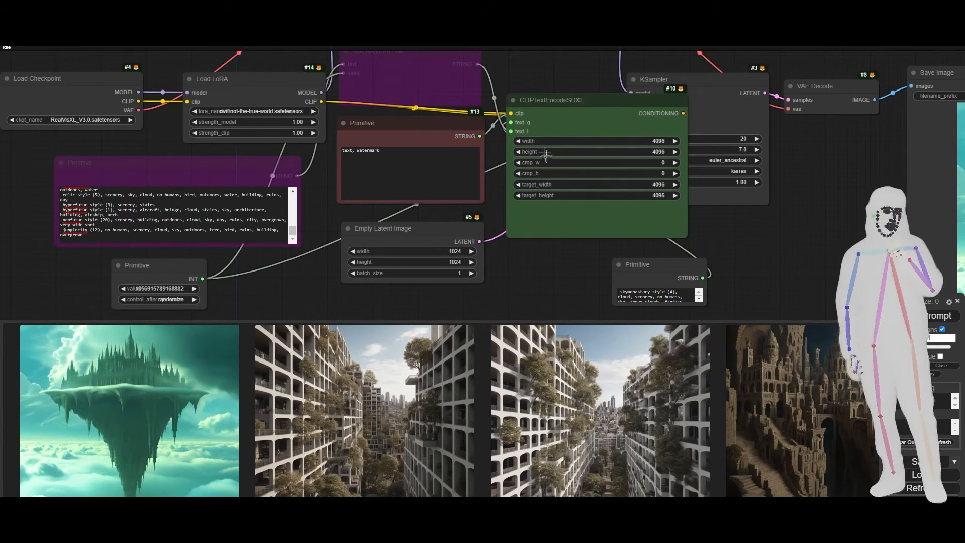
{"action": "left_click_drag", "start_coordinate": [643, 265], "coordinate": [546, 261]}
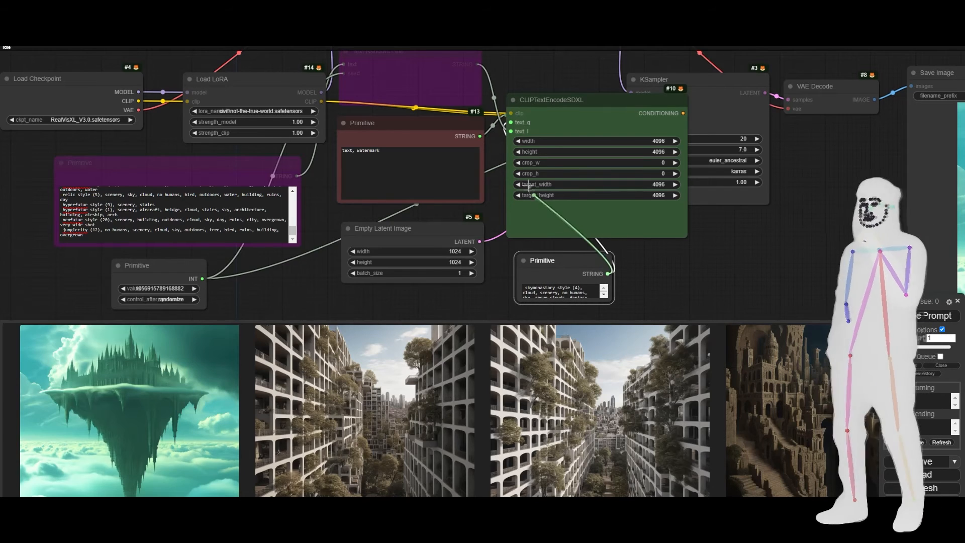
{"action": "left_click_drag", "start_coordinate": [511, 131], "coordinate": [511, 132]}
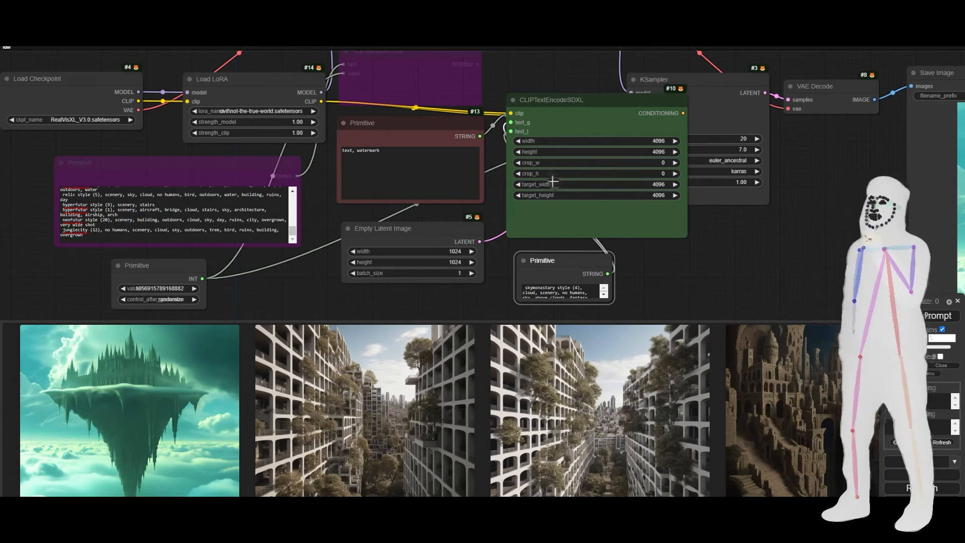
Replace the new Primitive's text with the copied neofutur style (20) and junglecity (12) captions and enlarge the node.
{"action": "left_click", "coordinate": [554, 292]}
{"action": "key", "text": "ctrl+a"}
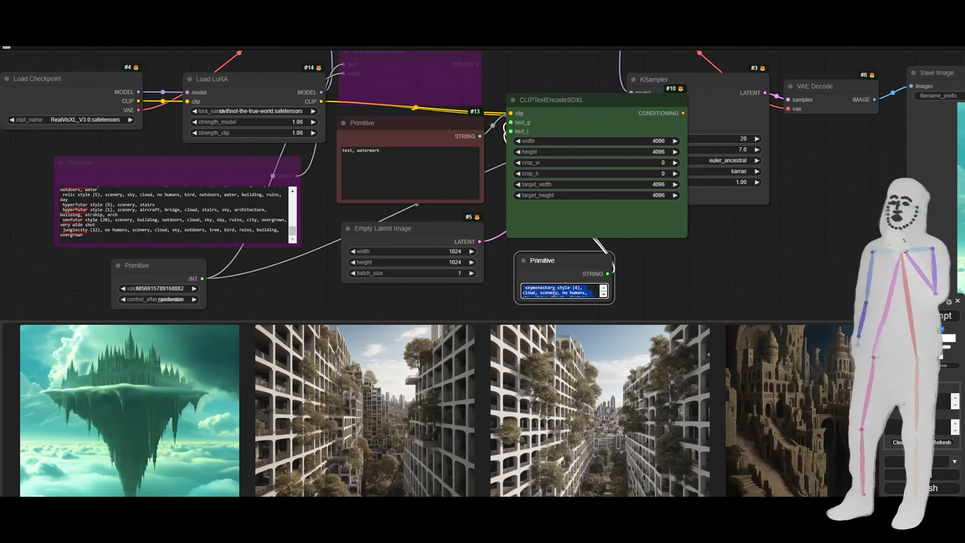
{"action": "key", "text": "ctrl+v"}
{"action": "left_click_drag", "start_coordinate": [610, 301], "coordinate": [753, 320]}
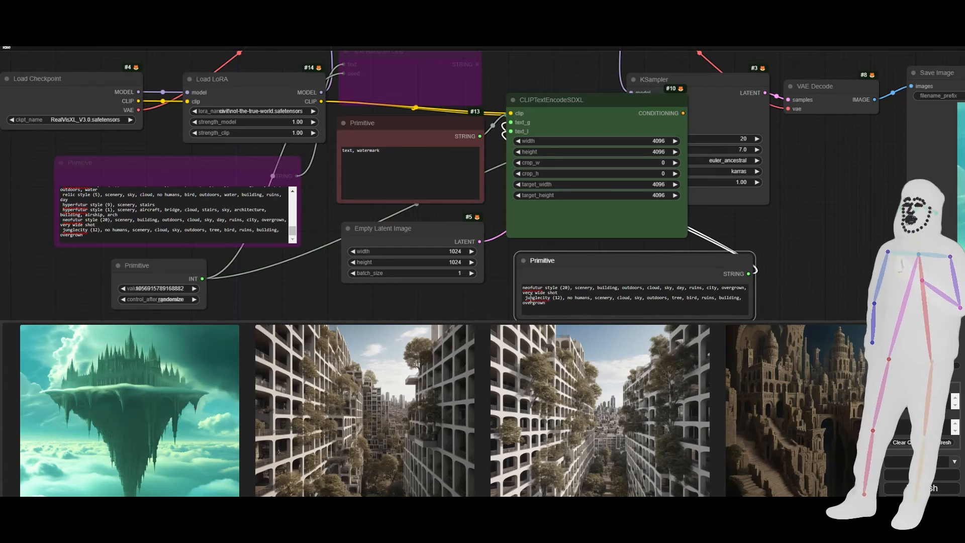
Join the two captions into one comma-separated prompt with the whole junglecity caption enclosed in parentheses.
{"action": "left_click", "coordinate": [525, 298]}
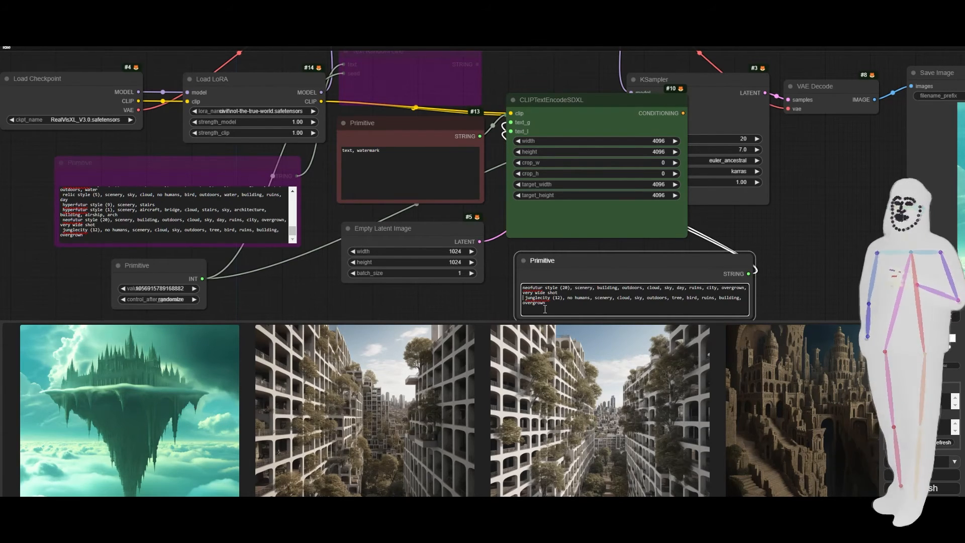
{"action": "type", "text": "("}
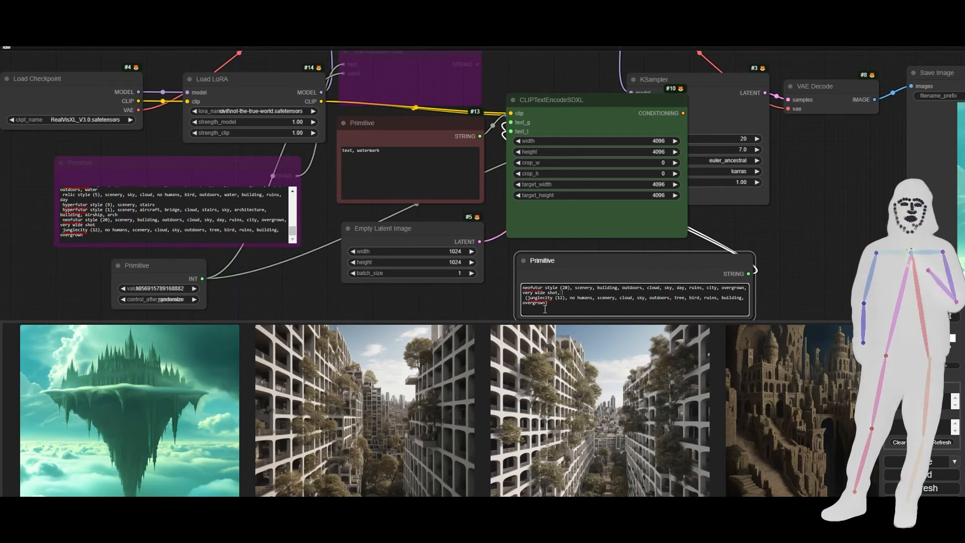
{"action": "key", "text": "Delete"}
{"action": "key", "text": "Delete"}
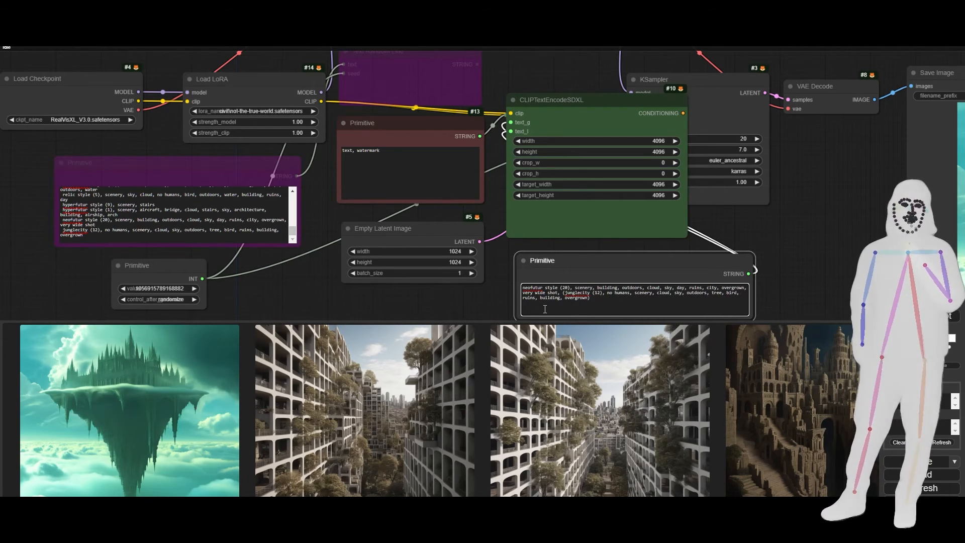
{"action": "type", "text": "("}
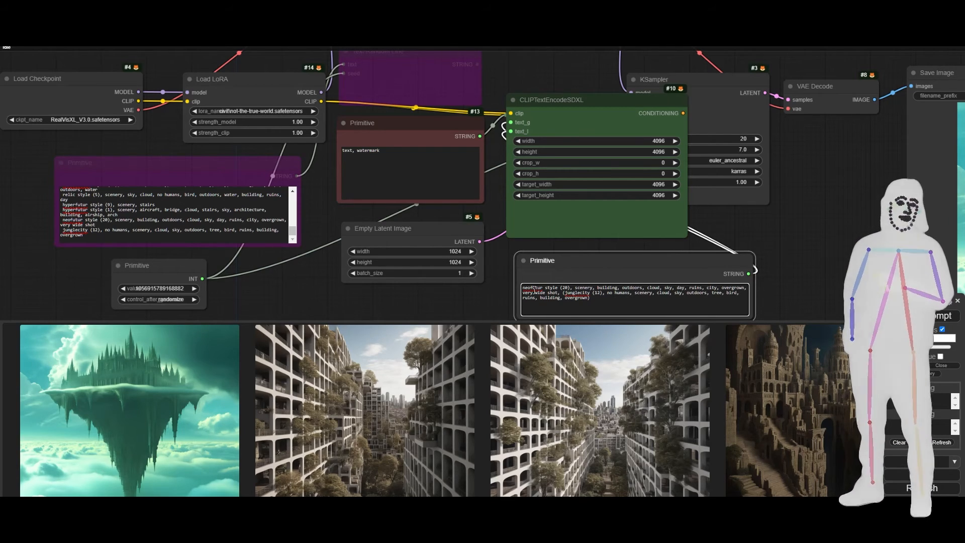
Remove the (12) after junglecity and the (20) after neofutur style, and queue the prompt.
{"action": "left_click", "coordinate": [602, 292]}
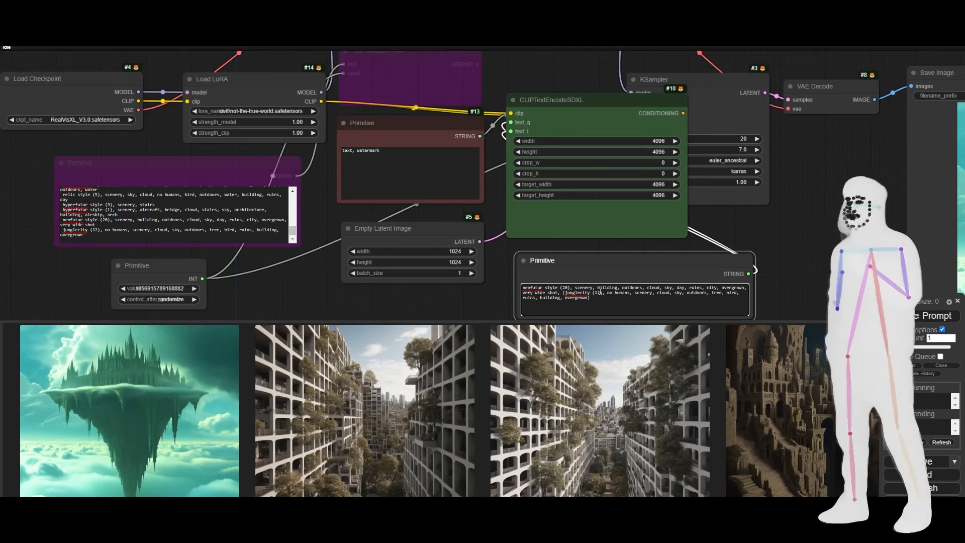
{"action": "key", "text": "BackSpace"}
{"action": "key", "text": "BackSpace"}
{"action": "key", "text": "BackSpace"}
{"action": "key", "text": "BackSpace"}
{"action": "key", "text": "BackSpace"}
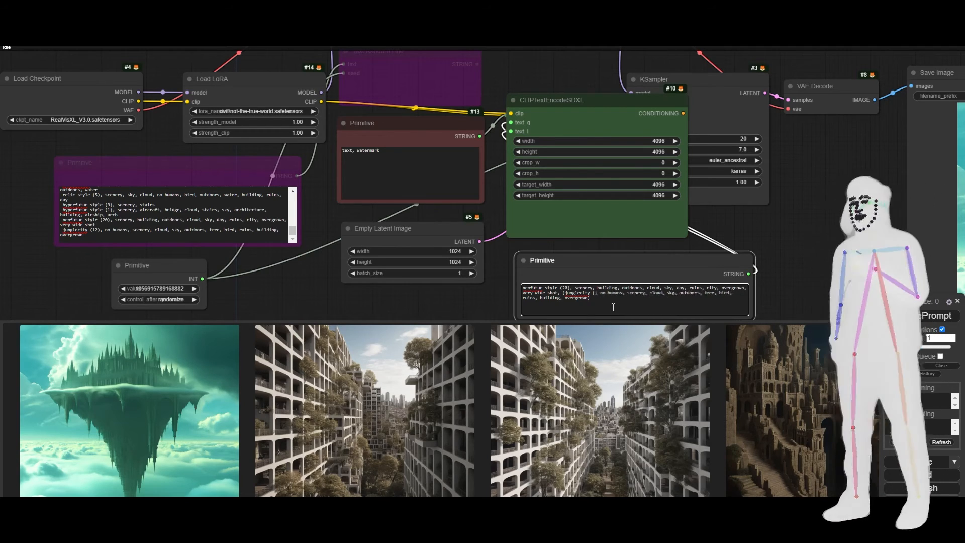
{"action": "key", "text": "BackSpace"}
{"action": "key", "text": "BackSpace"}
{"action": "key", "text": "BackSpace"}
{"action": "key", "text": "BackSpace"}
{"action": "key", "text": "BackSpace"}
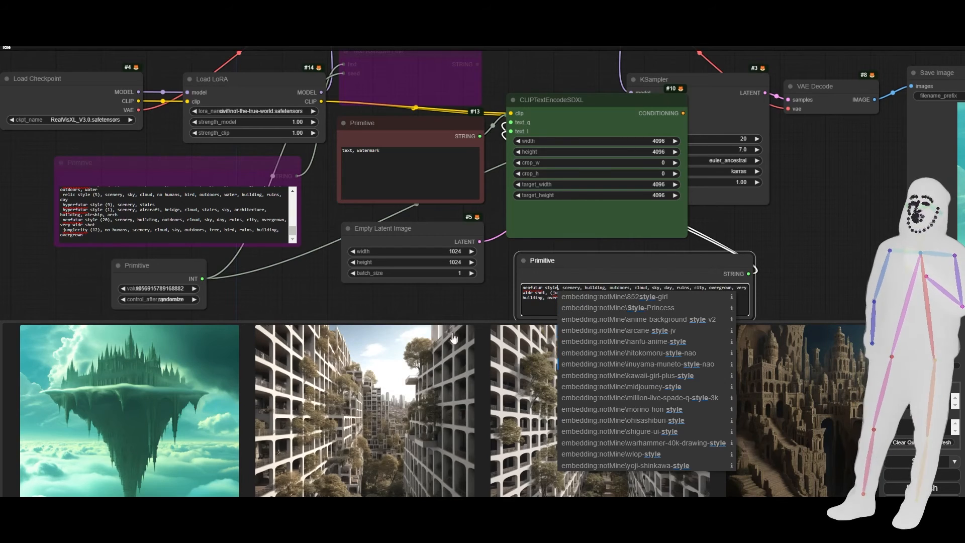
{"action": "left_click", "coordinate": [534, 309]}
{"action": "left_click", "coordinate": [923, 323]}
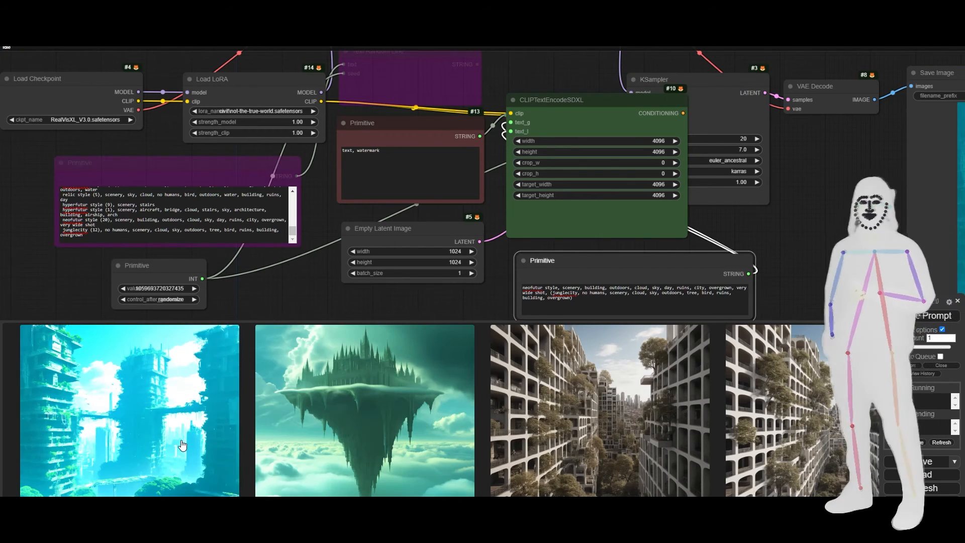
Give the parenthesized junglecity caption a weight of 0.5 and queue the prompt.
{"action": "left_click", "coordinate": [584, 308]}
{"action": "key", "text": "Left"}
{"action": "type", "text": ":0.5"}
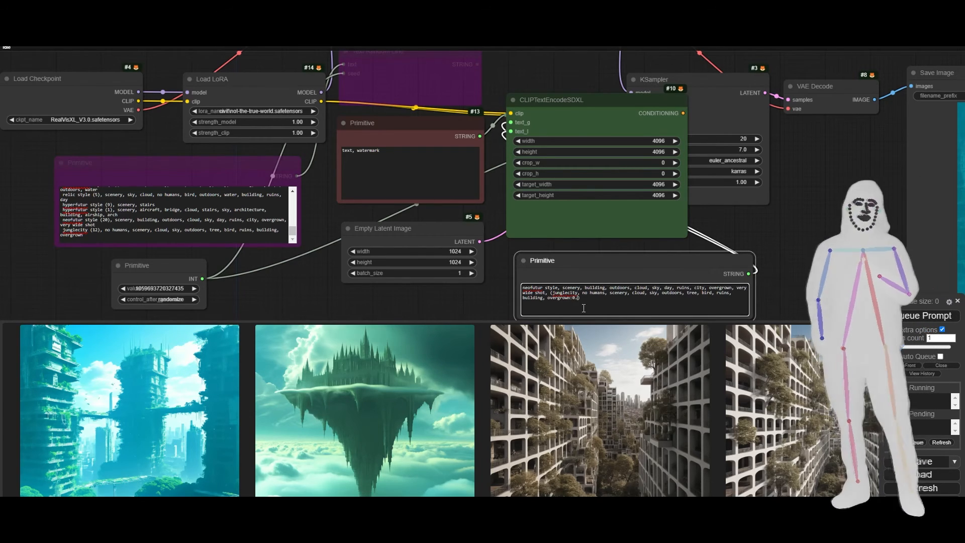
{"action": "left_click", "coordinate": [937, 316]}
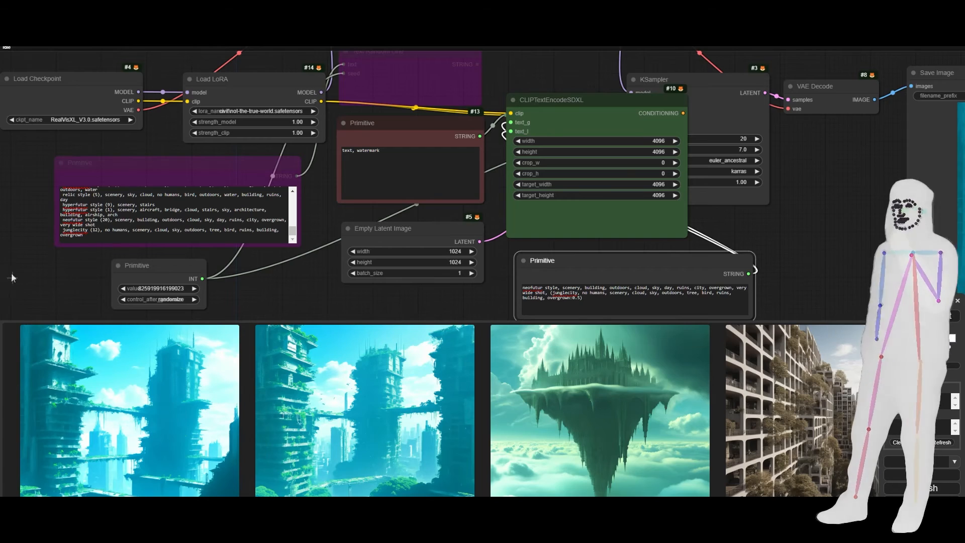
Replace the neofutur caption in the combined prompt with the relic style caption from the purple Primitive, leaving out its (5).
{"action": "mouse_move", "coordinate": [62, 195]}
{"action": "left_mouse_down"}
{"action": "mouse_move", "coordinate": [66, 231]}
{"action": "mouse_move", "coordinate": [64, 188]}
{"action": "mouse_move", "coordinate": [62, 229]}
{"action": "mouse_move", "coordinate": [59, 217]}
{"action": "mouse_move", "coordinate": [69, 215]}
{"action": "mouse_move", "coordinate": [60, 210]}
{"action": "left_mouse_up"}
{"action": "key", "text": "ctrl+c"}
{"action": "scroll", "coordinate": [66, 221], "scroll_direction": "up", "scroll_amount": 3}
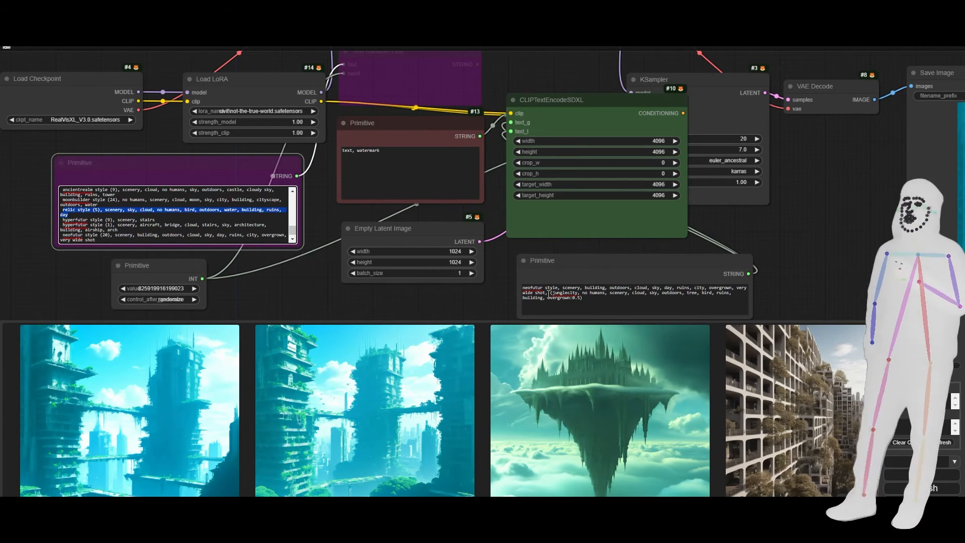
{"action": "left_click_drag", "start_coordinate": [546, 293], "coordinate": [508, 288]}
{"action": "key", "text": "ctrl+v"}
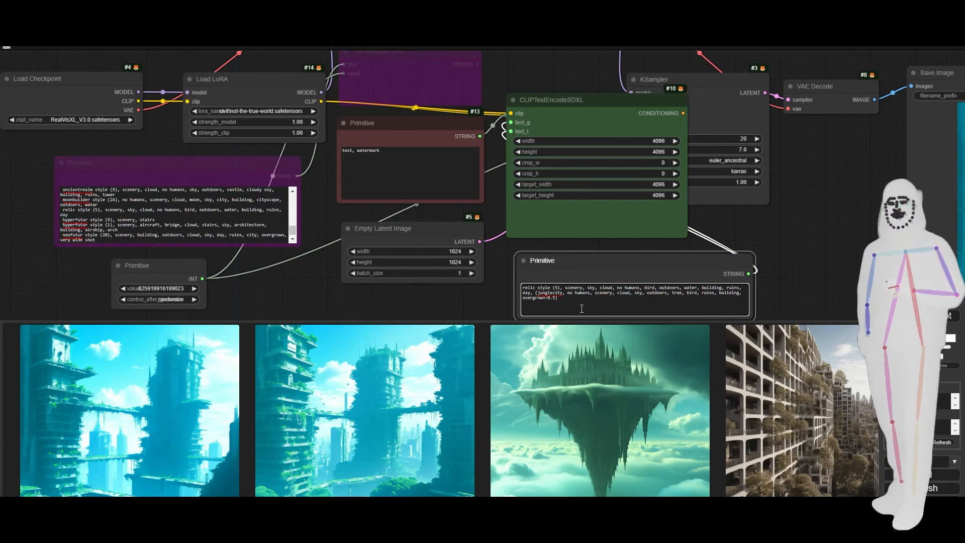
{"action": "key", "text": "BackSpace"}
{"action": "key", "text": "BackSpace"}
{"action": "key", "text": "BackSpace"}
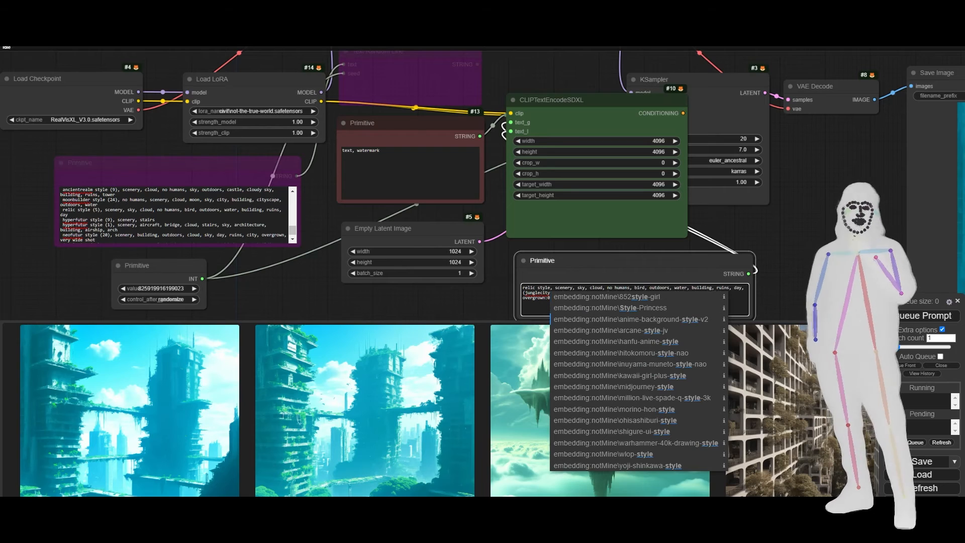
Generate an image from the relic style and junglecity prompt and view the result enlarged.
{"action": "key", "text": "ctrl+Return"}
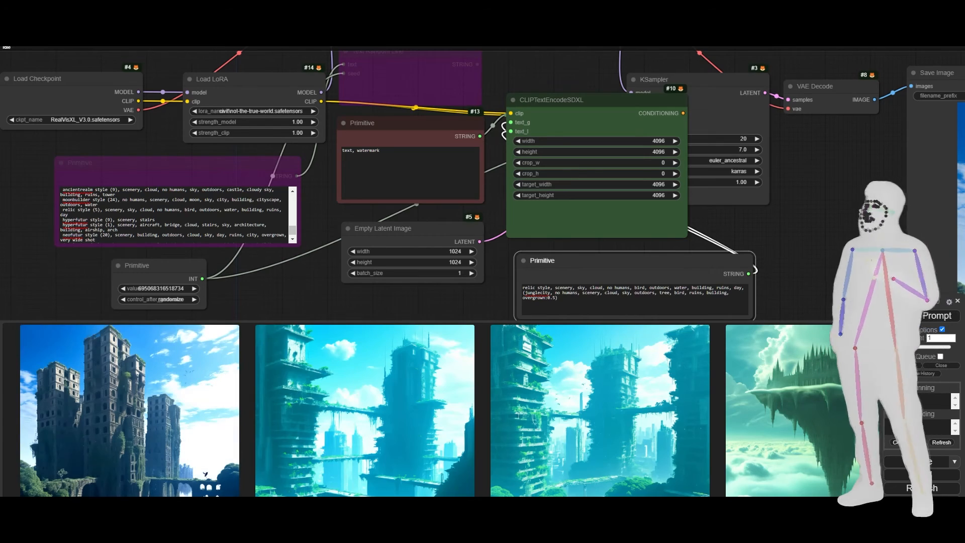
{"action": "left_click", "coordinate": [134, 420]}
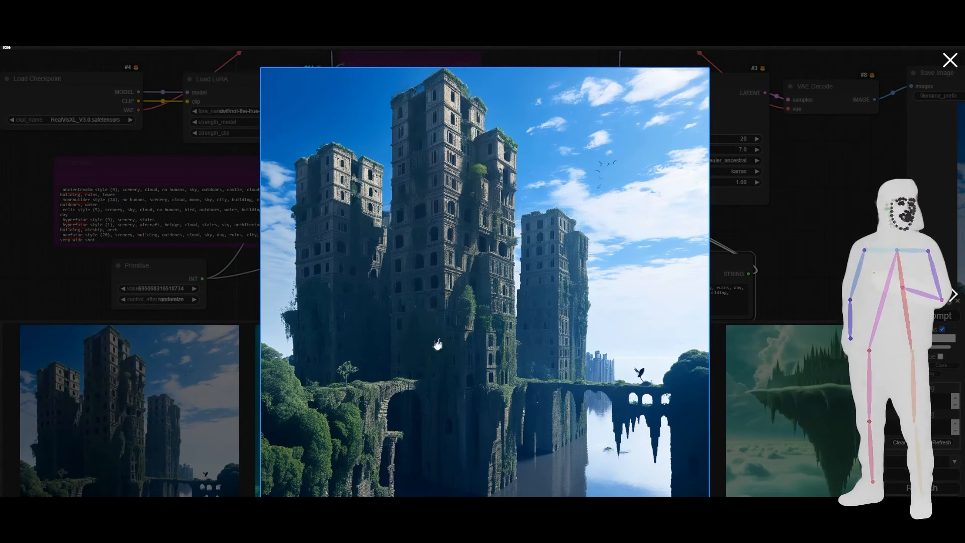
{"action": "left_click", "coordinate": [787, 250]}
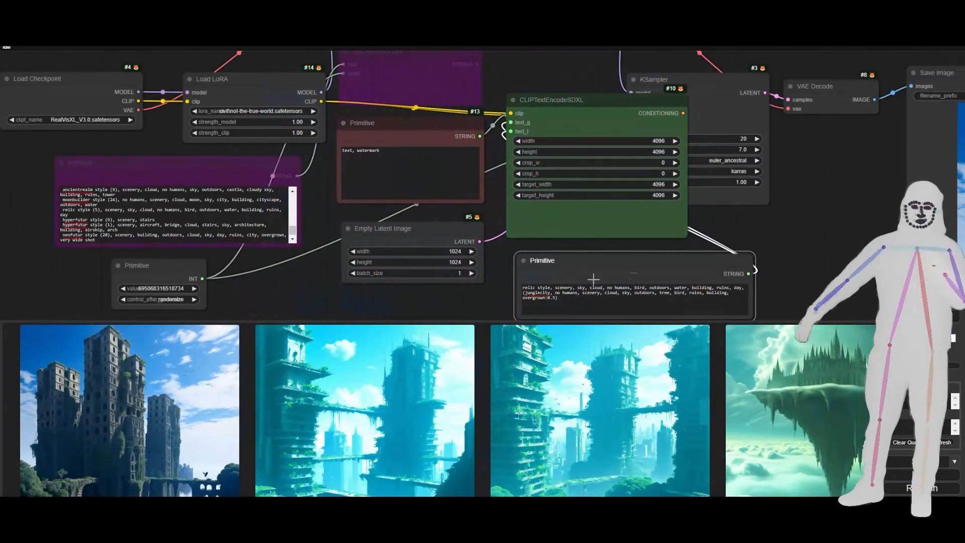
Raise the weight of the parenthesized junglecity caption to 1.
{"action": "left_click", "coordinate": [559, 303]}
{"action": "key", "text": "Left"}
{"action": "key", "text": "BackSpace"}
{"action": "key", "text": "BackSpace"}
{"action": "key", "text": "BackSpace"}
{"action": "type", "text": "1"}
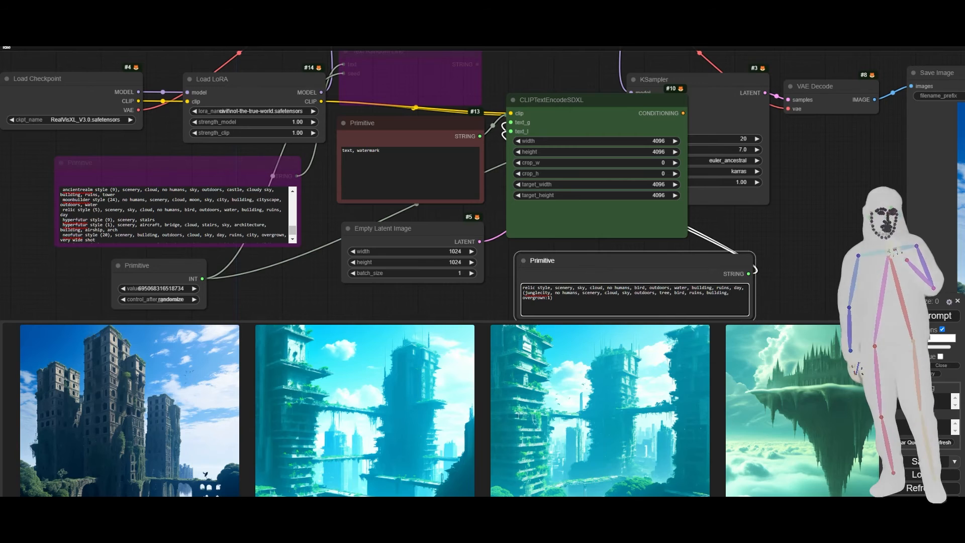
Queue the prompt with the full-weight junglecity caption and examine the new image enlarged.
{"action": "key", "text": "ctrl+Return"}
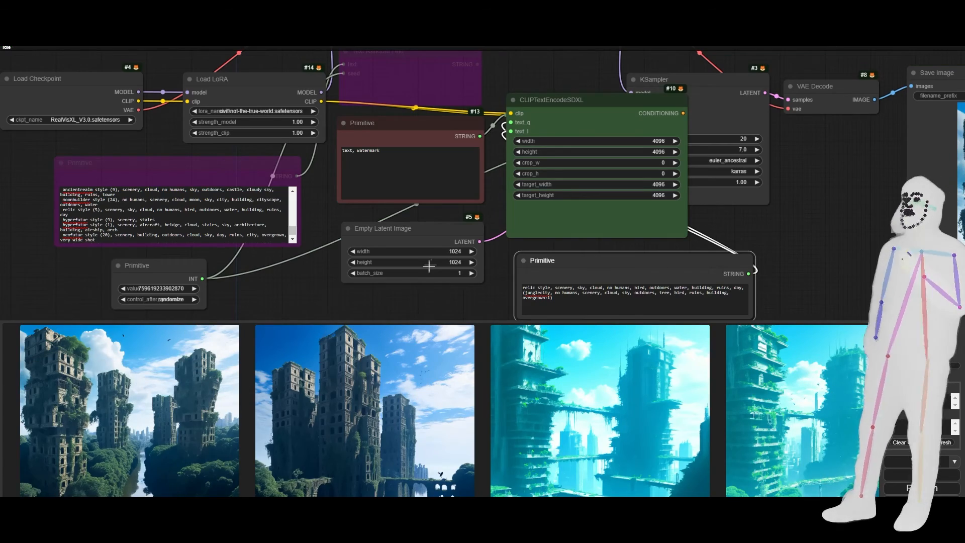
{"action": "left_click", "coordinate": [168, 421]}
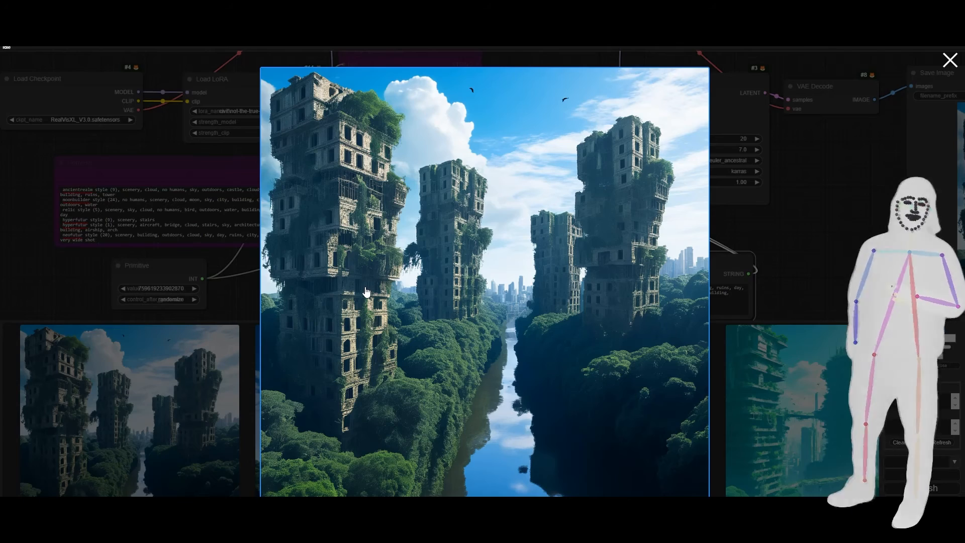
{"action": "left_click", "coordinate": [802, 238]}
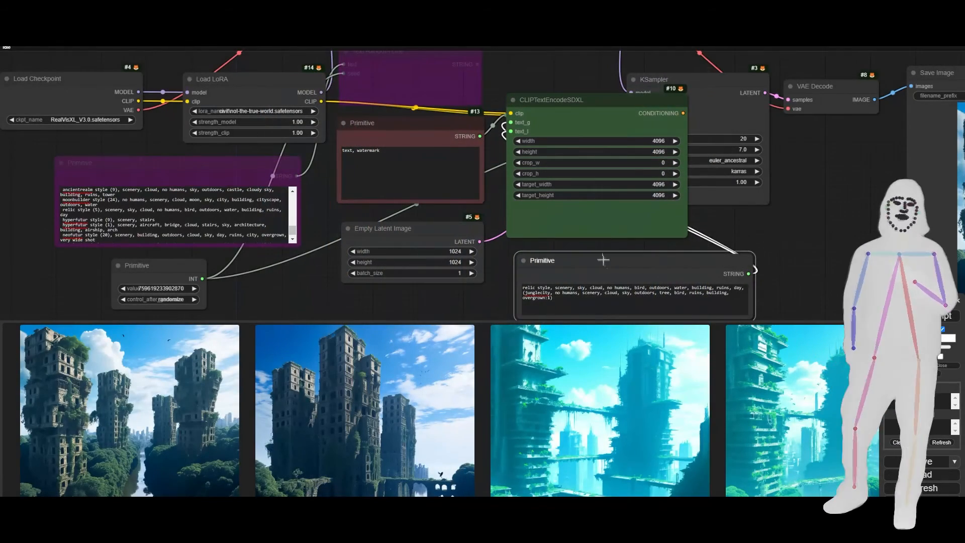
{"action": "left_click_drag", "start_coordinate": [279, 282], "coordinate": [177, 211]}
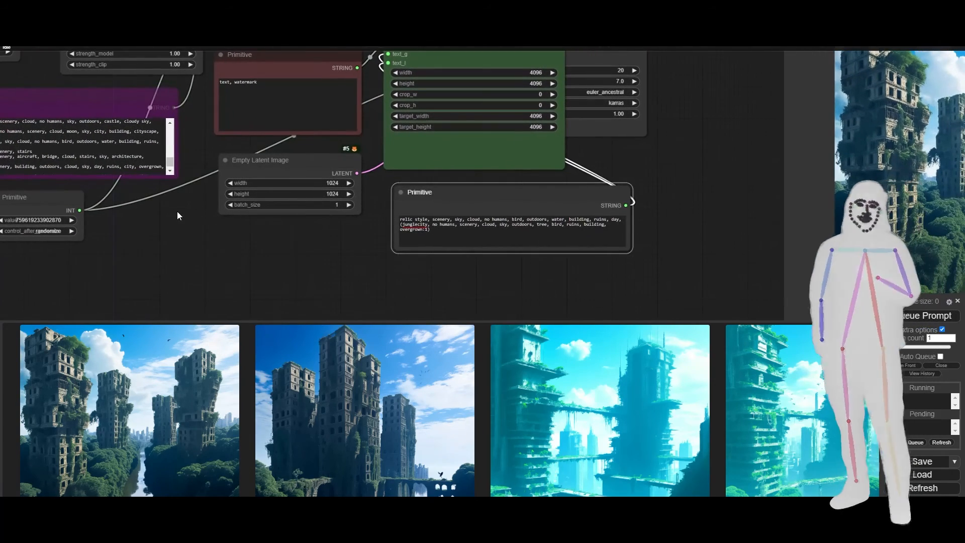
{"action": "left_click", "coordinate": [440, 227]}
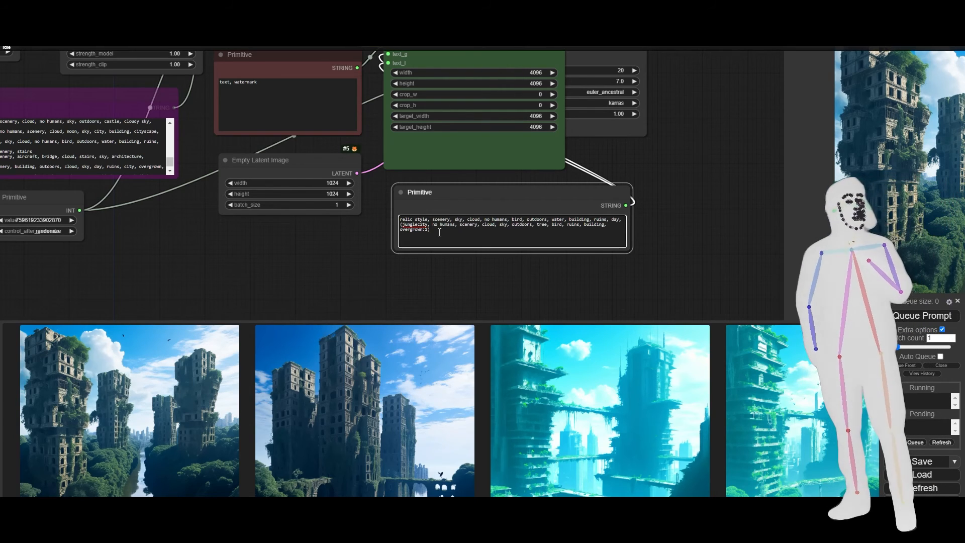
{"action": "scroll", "coordinate": [698, 252], "scroll_direction": "down", "scroll_amount": 7}
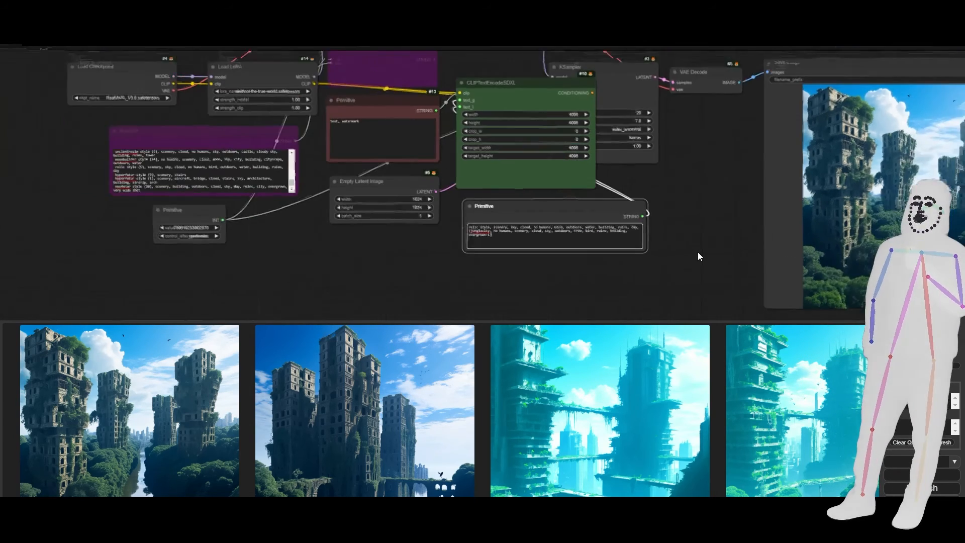
{"action": "left_click_drag", "start_coordinate": [698, 252], "coordinate": [554, 255]}
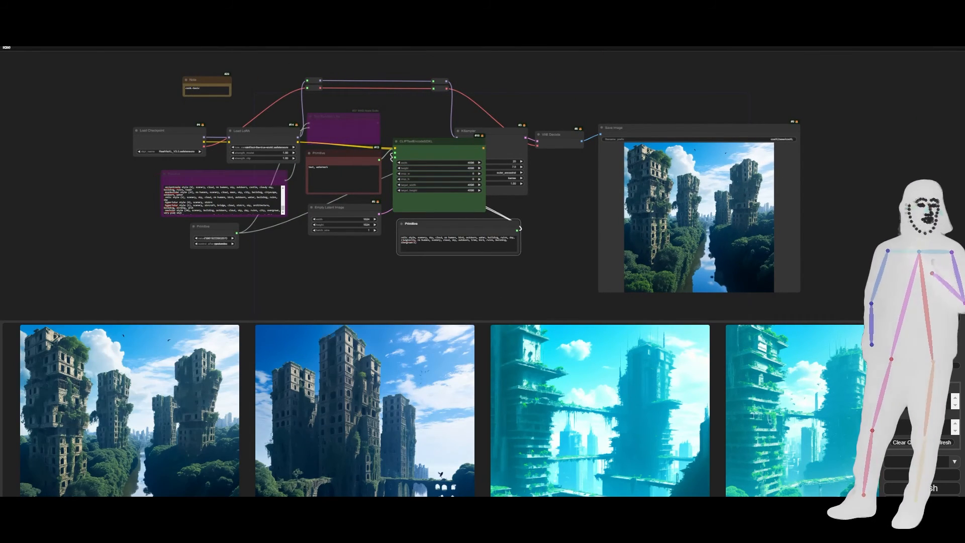
Switch to the skymonastary style folder in File Explorer and preview skymonastary style (5).png and skymonastary style (11).png.
{"action": "mouse_move", "coordinate": [104, 531]}
{"action": "mouse_move", "coordinate": [67, 501]}
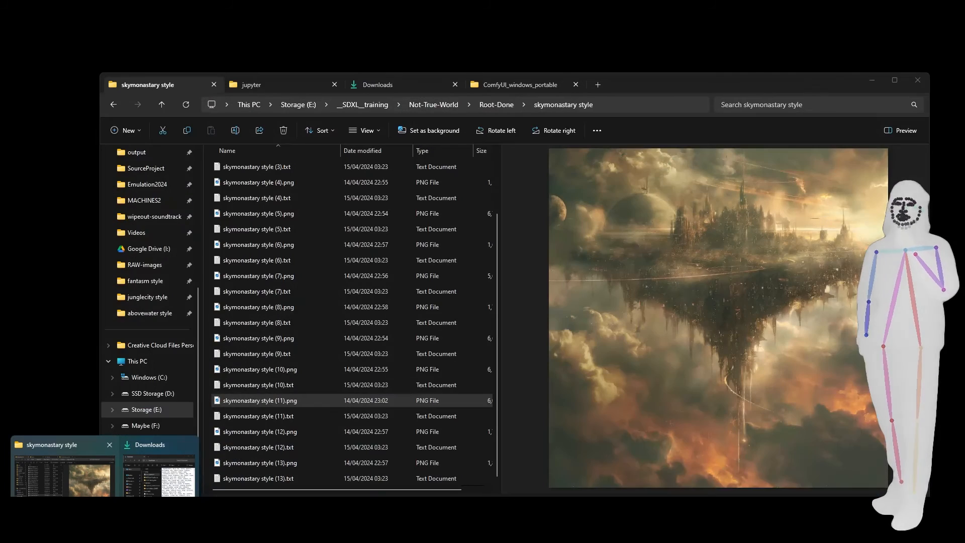
{"action": "left_click", "coordinate": [64, 478]}
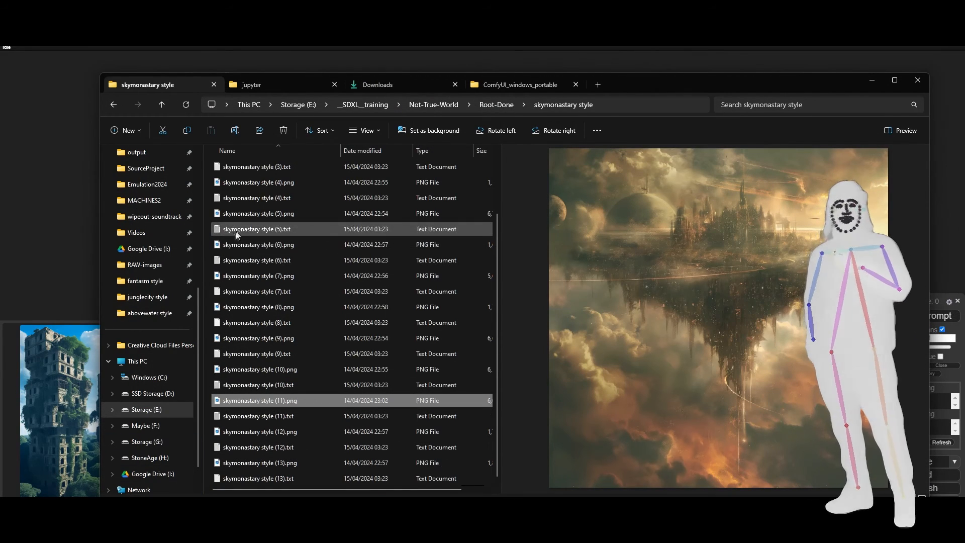
{"action": "left_click", "coordinate": [240, 216]}
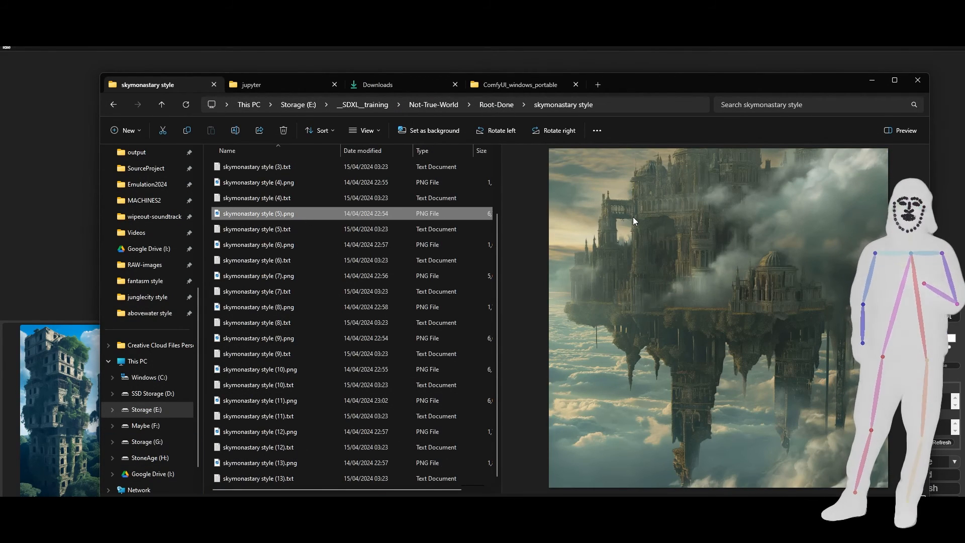
{"action": "left_click", "coordinate": [252, 402]}
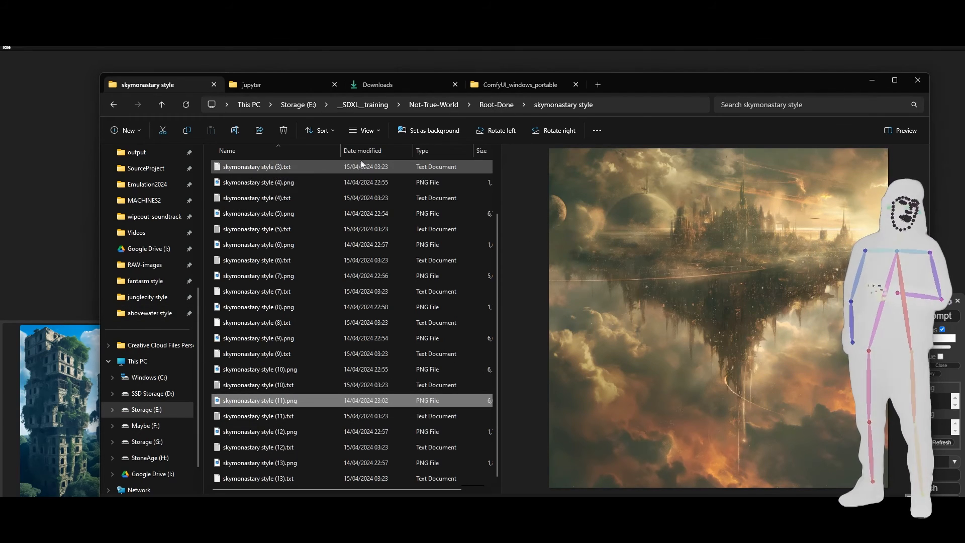
Go up to the Root-Done folder and look over its style subfolders.
{"action": "left_click", "coordinate": [496, 110]}
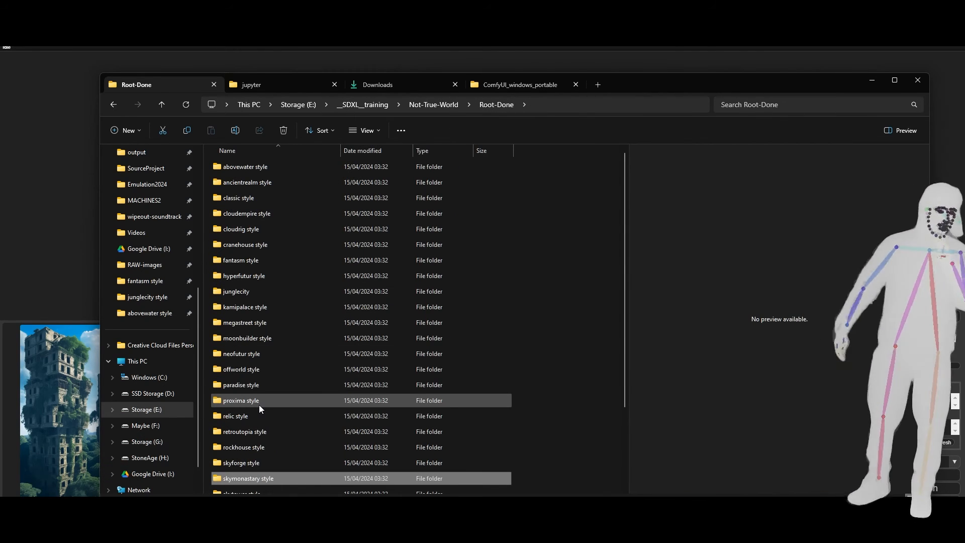
{"action": "mouse_move", "coordinate": [258, 405]}
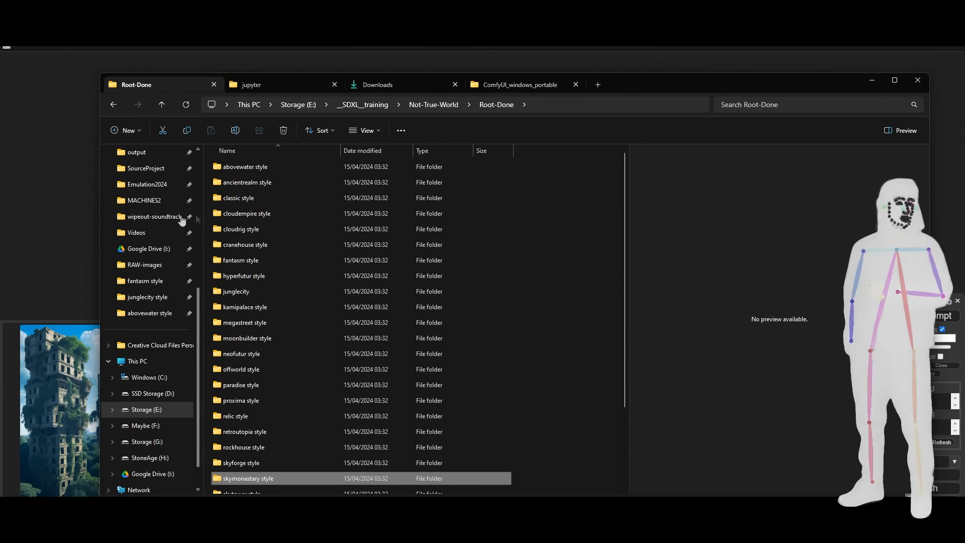
Return to the ComfyUI workflow and set the Load Checkpoint node to cosxl.safetensors.
{"action": "left_click", "coordinate": [74, 216]}
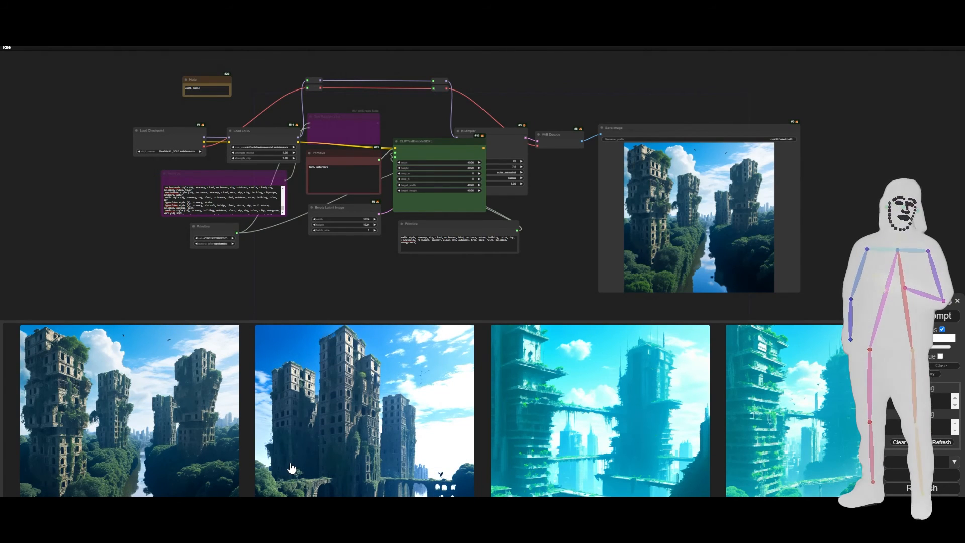
{"action": "scroll", "coordinate": [273, 183], "scroll_direction": "up", "scroll_amount": 6}
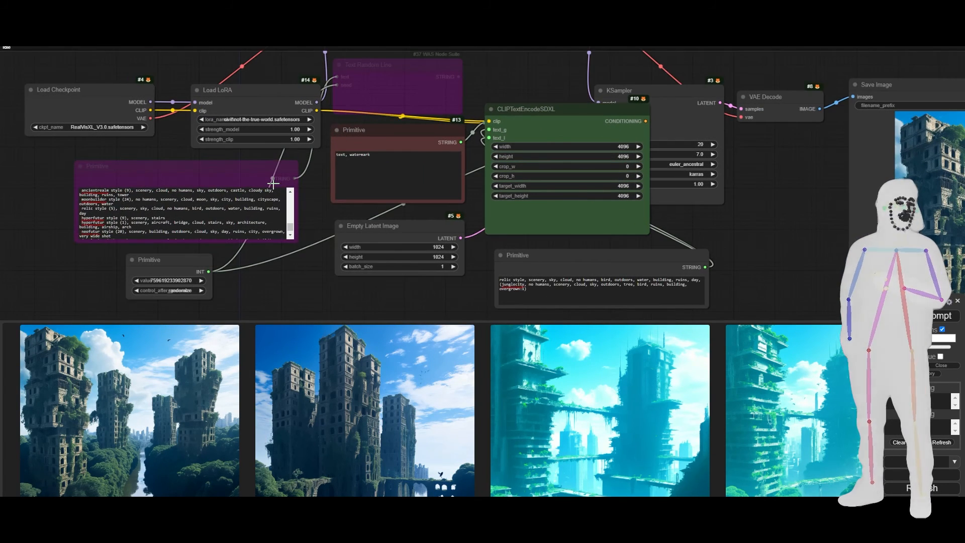
{"action": "left_click", "coordinate": [83, 127]}
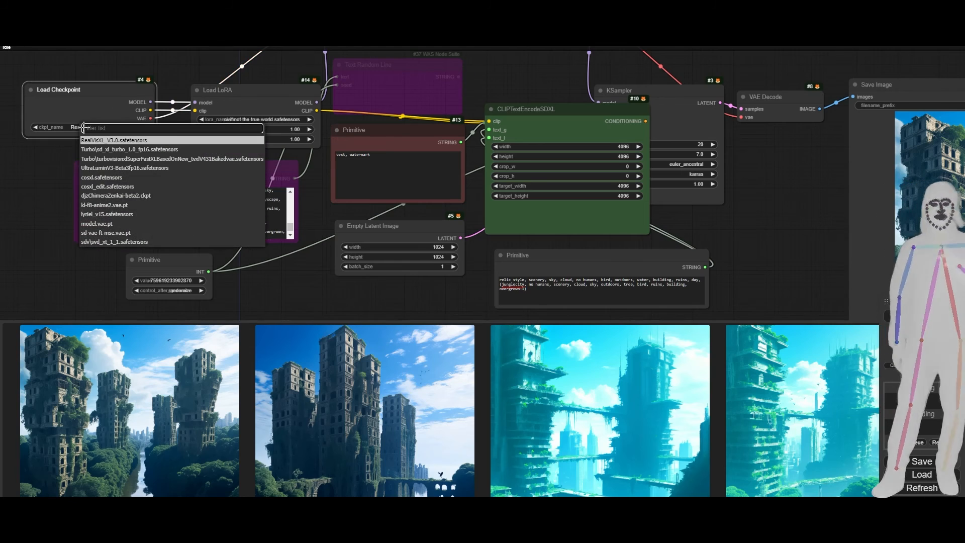
{"action": "left_click", "coordinate": [99, 178]}
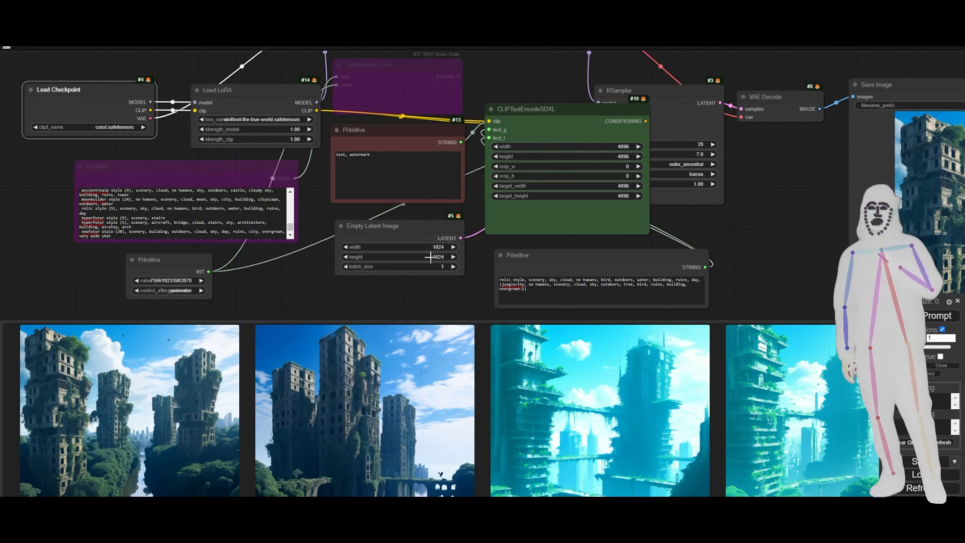
Queue the prompt with the new checkpoint and view the generated image in the Save Image node.
{"action": "left_click", "coordinate": [925, 314]}
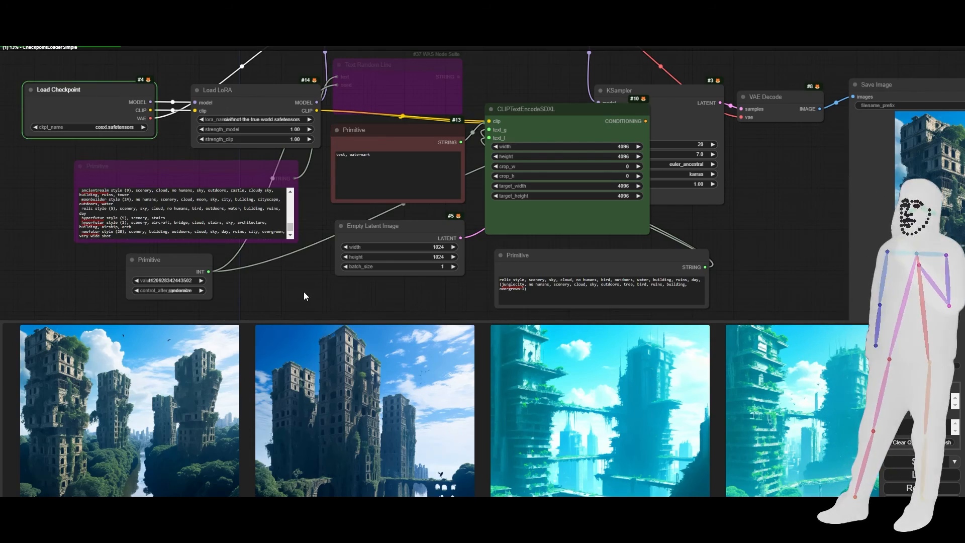
{"action": "left_click_drag", "start_coordinate": [397, 300], "coordinate": [253, 294]}
{"action": "left_click_drag", "start_coordinate": [474, 232], "coordinate": [333, 207]}
{"action": "scroll", "coordinate": [333, 207], "scroll_direction": "down", "scroll_amount": 2}
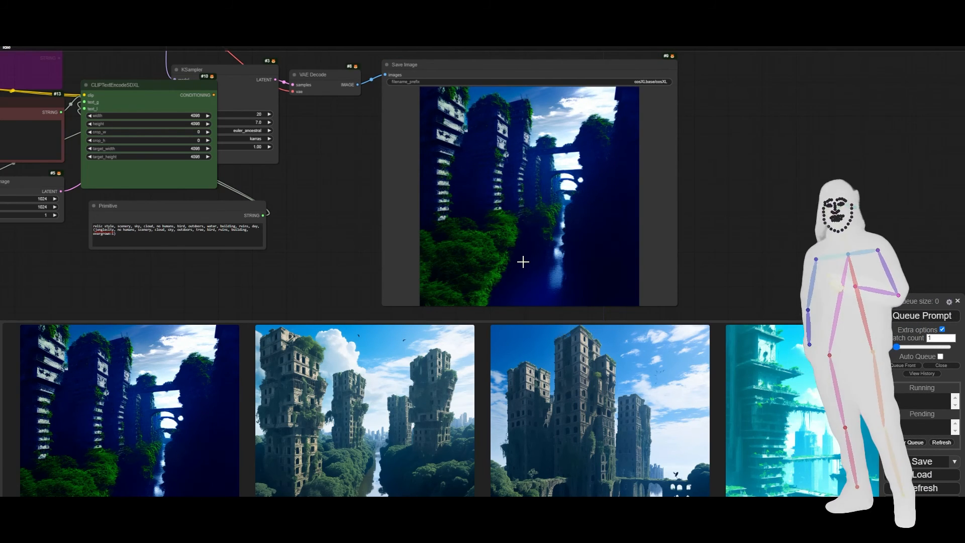
Set the Empty Latent Image node's width and height to 768 and queue the prompt.
{"action": "left_click_drag", "start_coordinate": [148, 288], "coordinate": [366, 299]}
{"action": "left_click", "coordinate": [252, 209]}
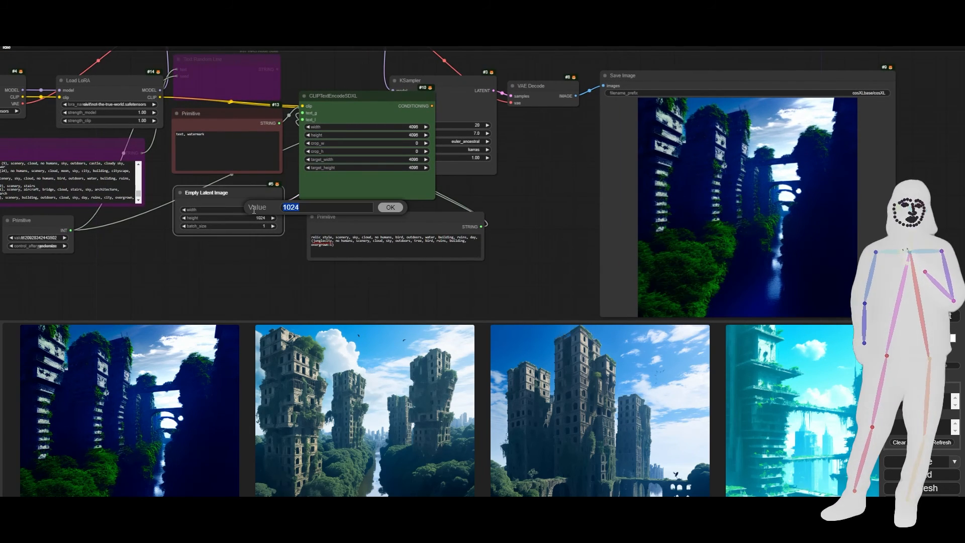
{"action": "type", "text": "74"}
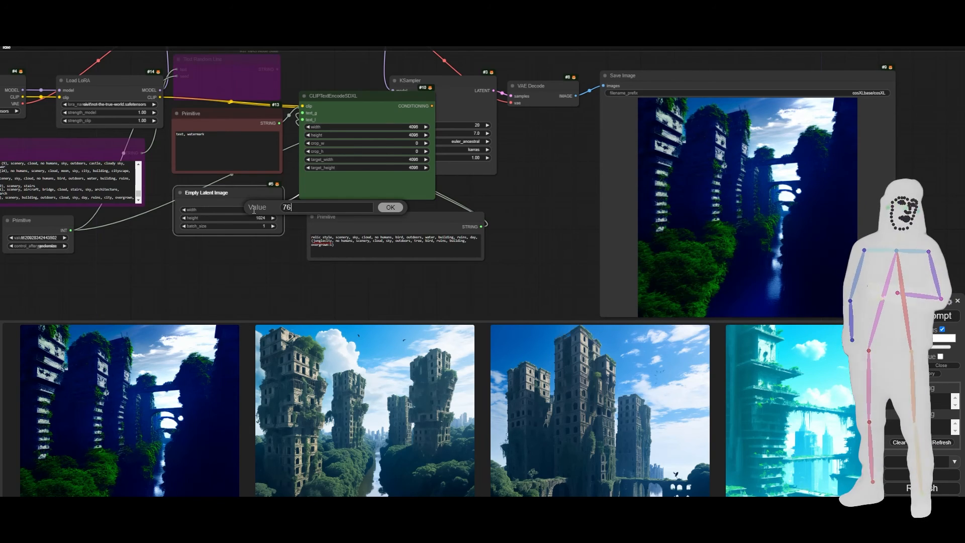
{"action": "type", "text": "8"}
{"action": "key", "text": "Return"}
{"action": "right_click", "coordinate": [252, 210]}
{"action": "left_click", "coordinate": [235, 219]}
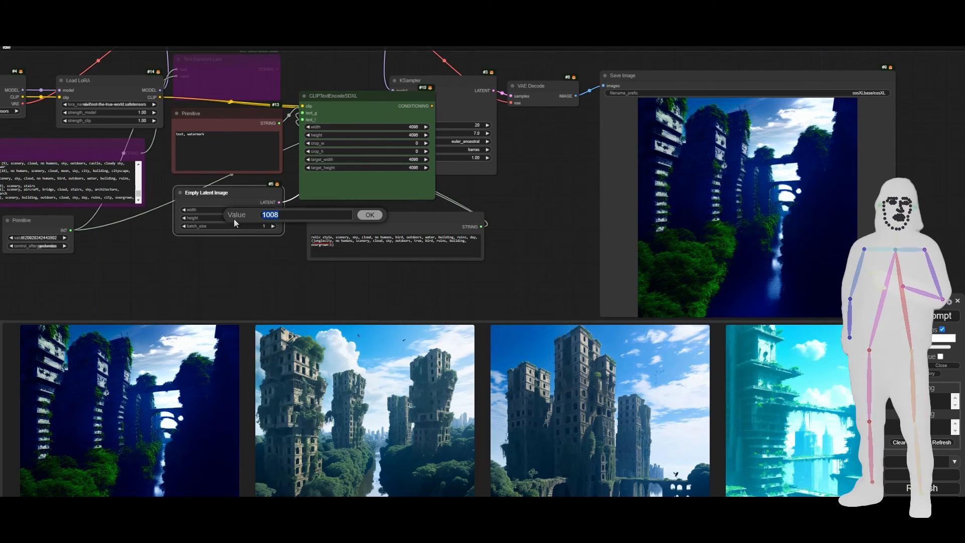
{"action": "type", "text": "768"}
{"action": "key", "text": "Return"}
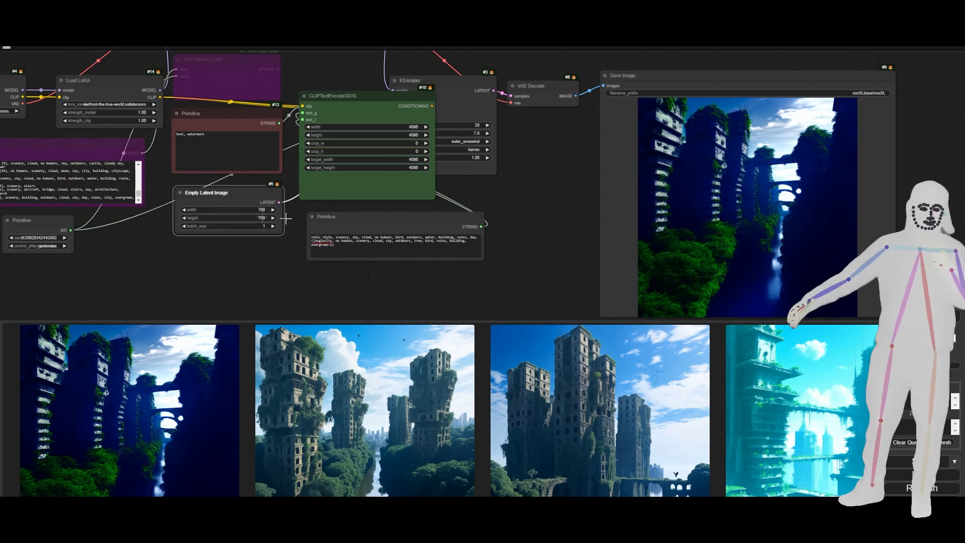
{"action": "left_click", "coordinate": [937, 316]}
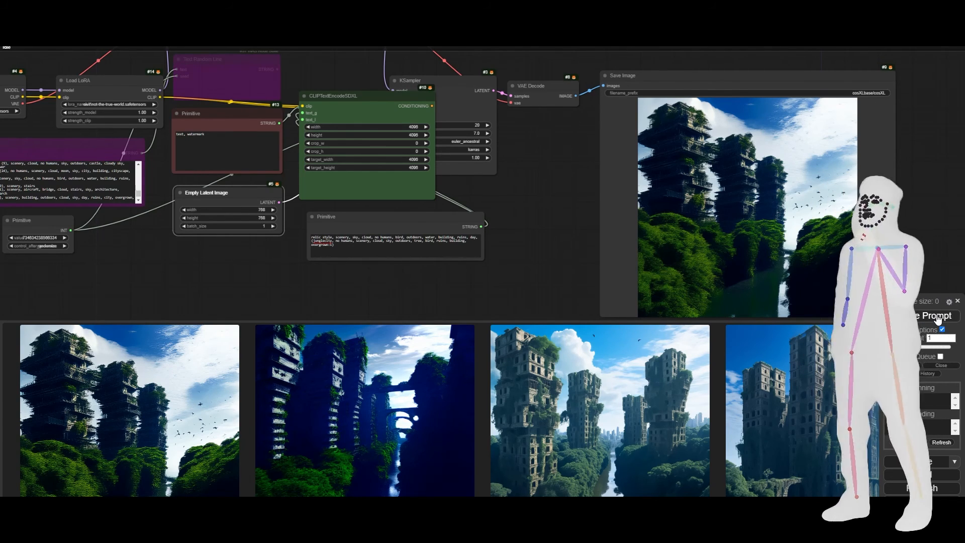
Search the nodes for aspect, add an Aspect Size node below the seed primitive, and choose SD as its model type.
{"action": "left_click_drag", "start_coordinate": [168, 290], "coordinate": [399, 244]}
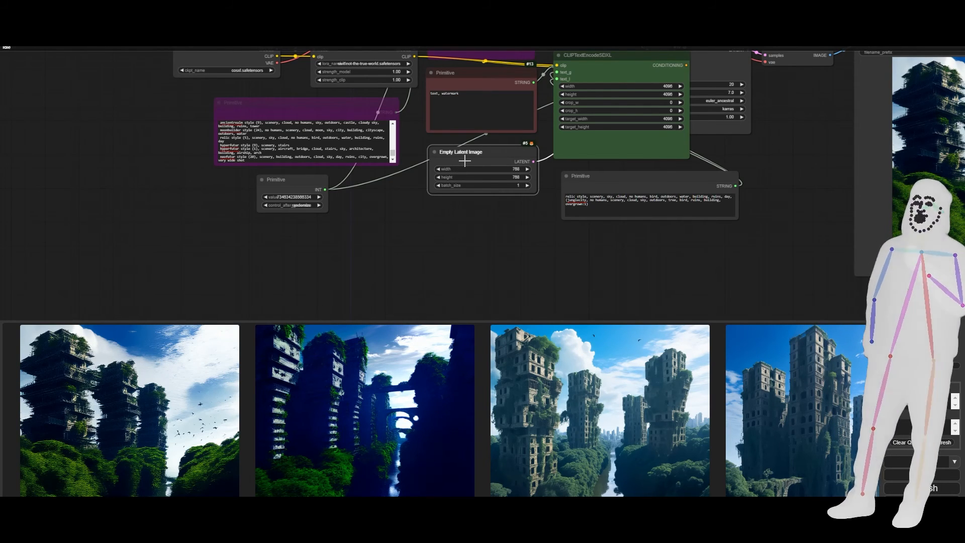
{"action": "double_click", "coordinate": [327, 267]}
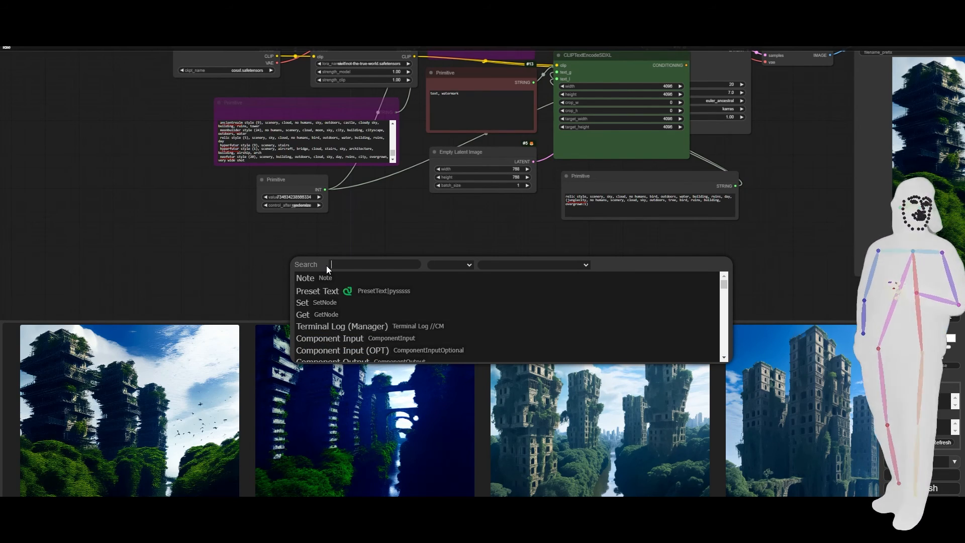
{"action": "type", "text": "aspect"}
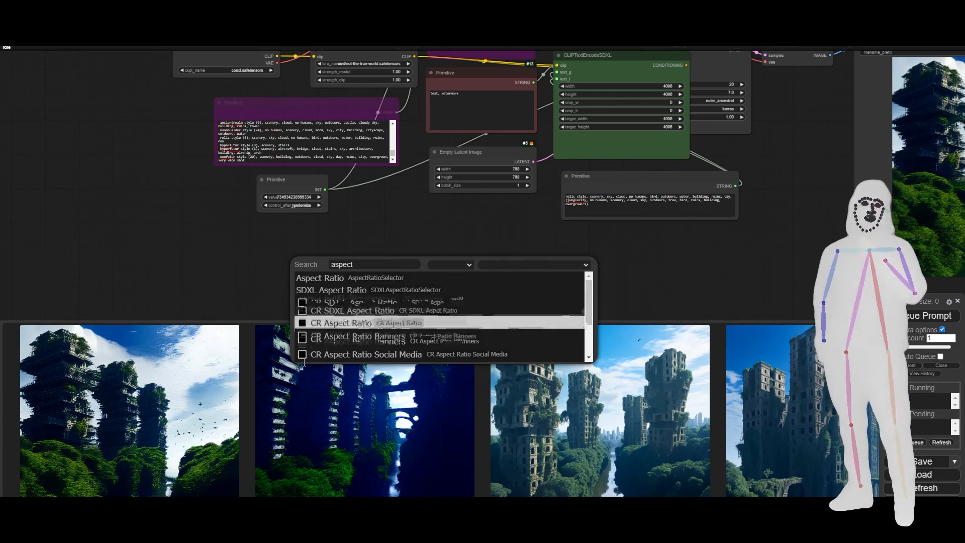
{"action": "left_click", "coordinate": [281, 342]}
{"action": "scroll", "coordinate": [341, 324], "scroll_direction": "down", "scroll_amount": 2}
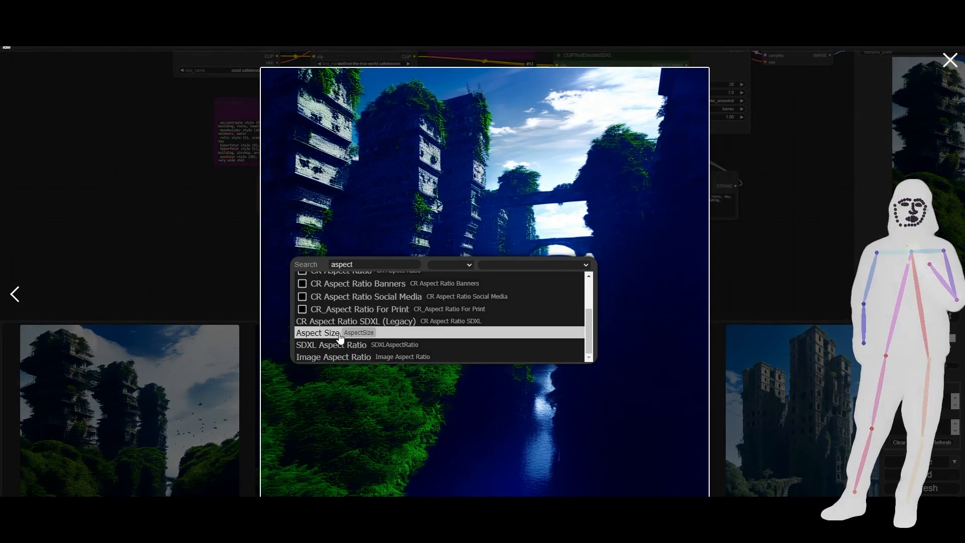
{"action": "left_click", "coordinate": [340, 334]}
{"action": "left_click", "coordinate": [214, 283]}
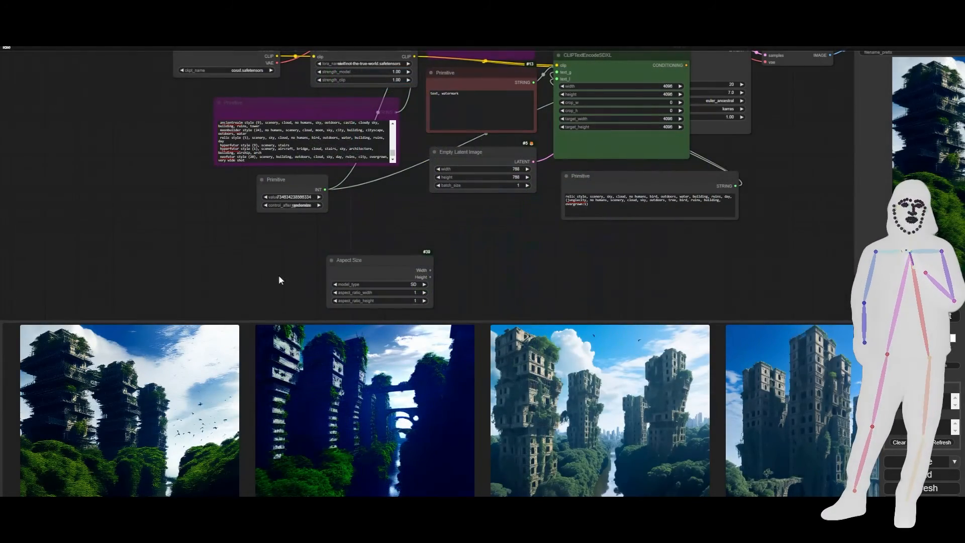
{"action": "left_click", "coordinate": [400, 285]}
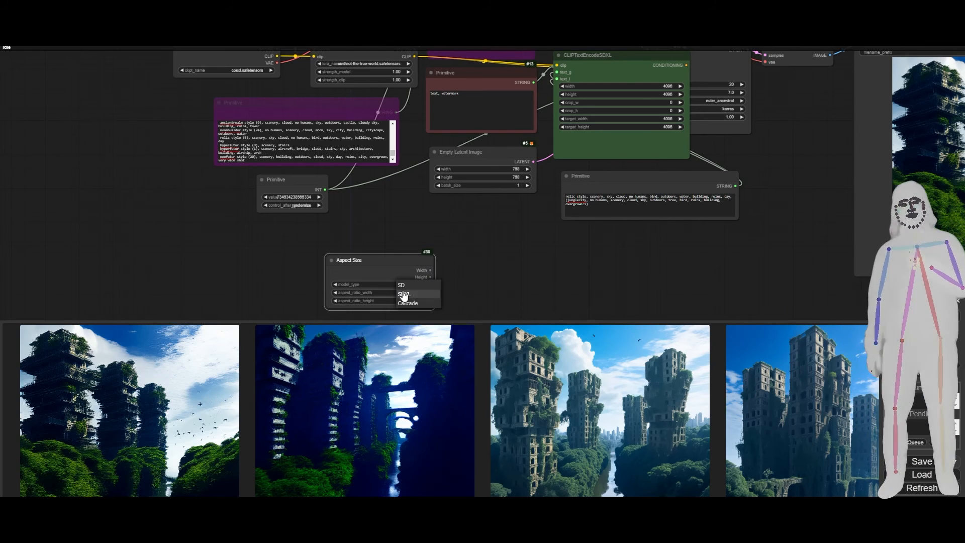
{"action": "left_click", "coordinate": [402, 285]}
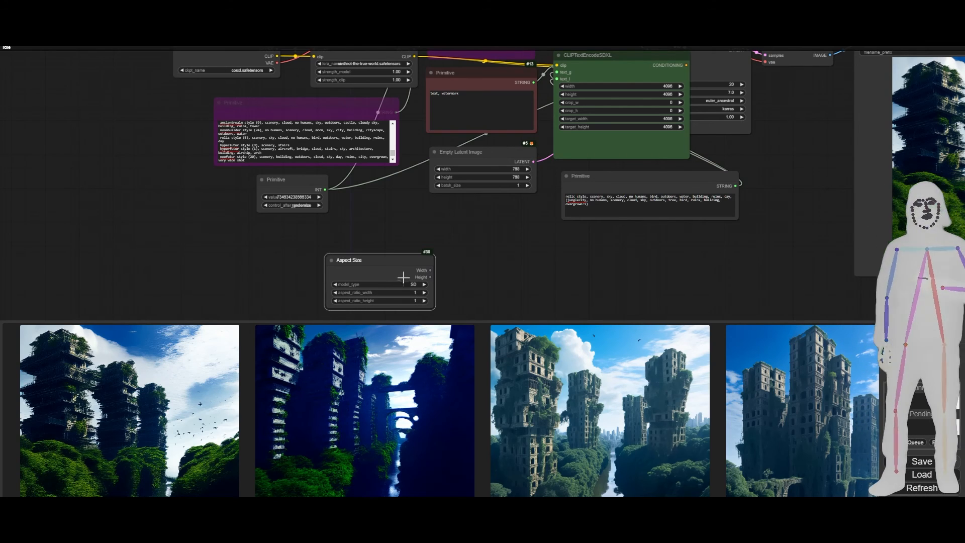
Convert the Empty Latent Image node's width and height values to inputs.
{"action": "right_click", "coordinate": [474, 155]}
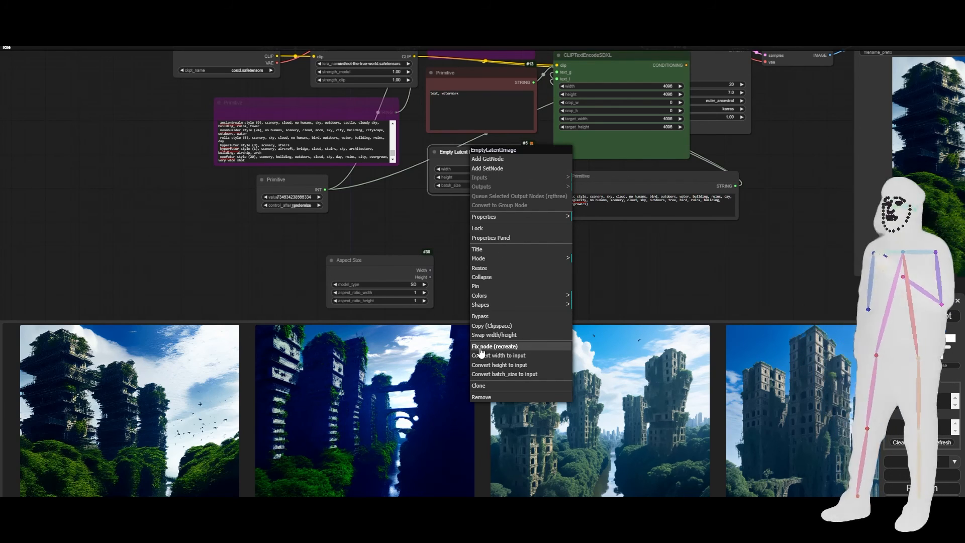
{"action": "left_click", "coordinate": [513, 357]}
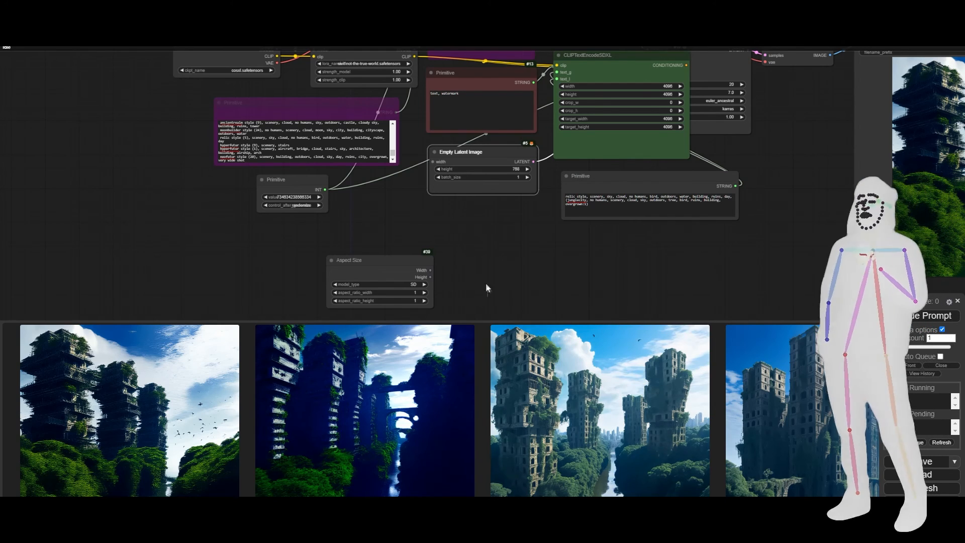
{"action": "right_click", "coordinate": [483, 153]}
{"action": "left_click", "coordinate": [515, 358]}
Connect the Aspect Size node's Width and Height outputs to the matching Empty Latent Image inputs and queue the prompt.
{"action": "left_click_drag", "start_coordinate": [400, 263], "coordinate": [433, 162]}
{"action": "left_click_drag", "start_coordinate": [345, 252], "coordinate": [433, 163]}
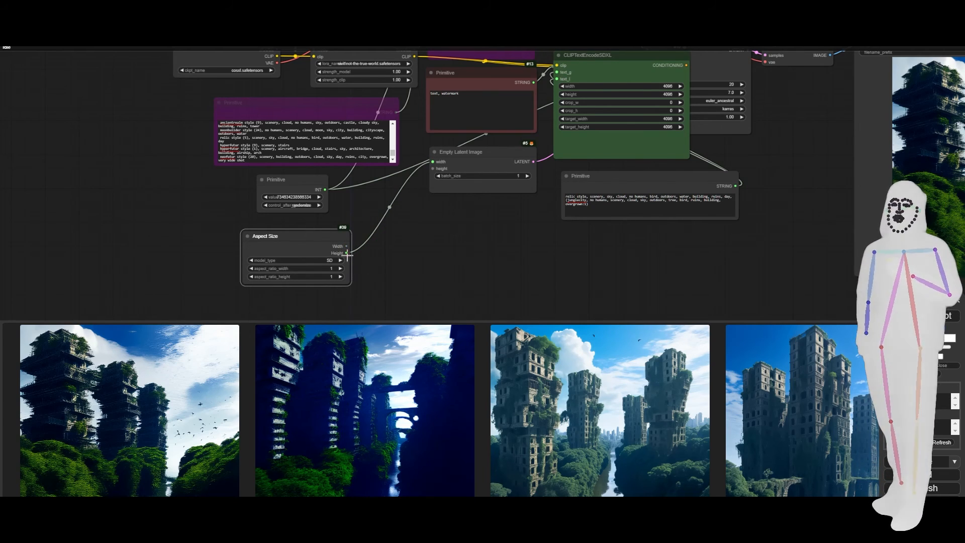
{"action": "left_click_drag", "start_coordinate": [348, 252], "coordinate": [433, 169]}
{"action": "left_click_drag", "start_coordinate": [346, 246], "coordinate": [467, 165]}
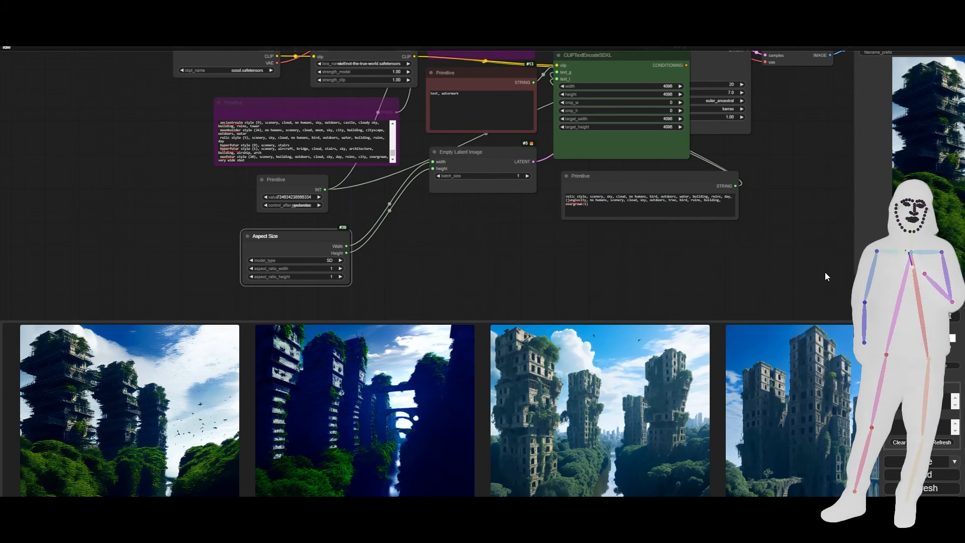
{"action": "left_click", "coordinate": [921, 316]}
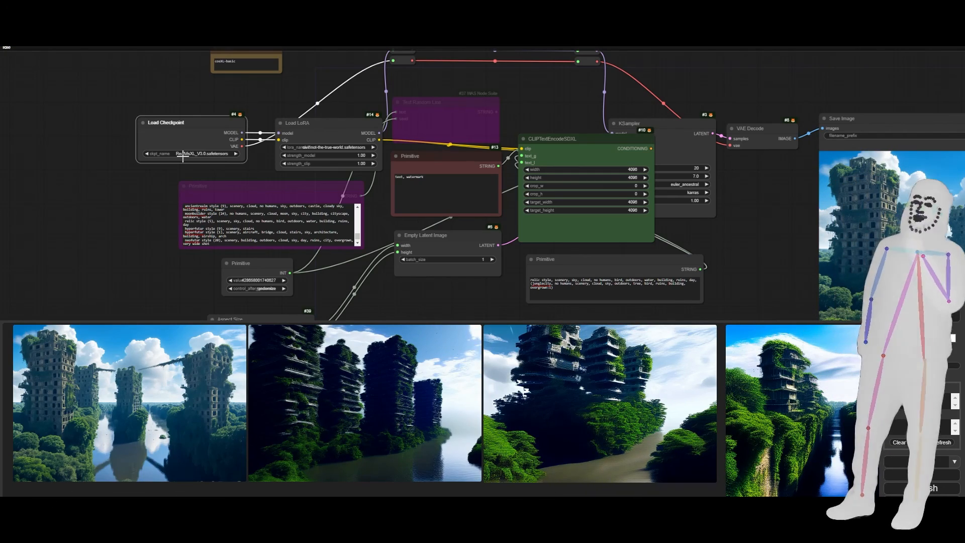
Examine the newest generated image of overgrown towers enlarged in the Save Image node and return to the whole workflow.
{"action": "left_click_drag", "start_coordinate": [762, 249], "coordinate": [336, 224]}
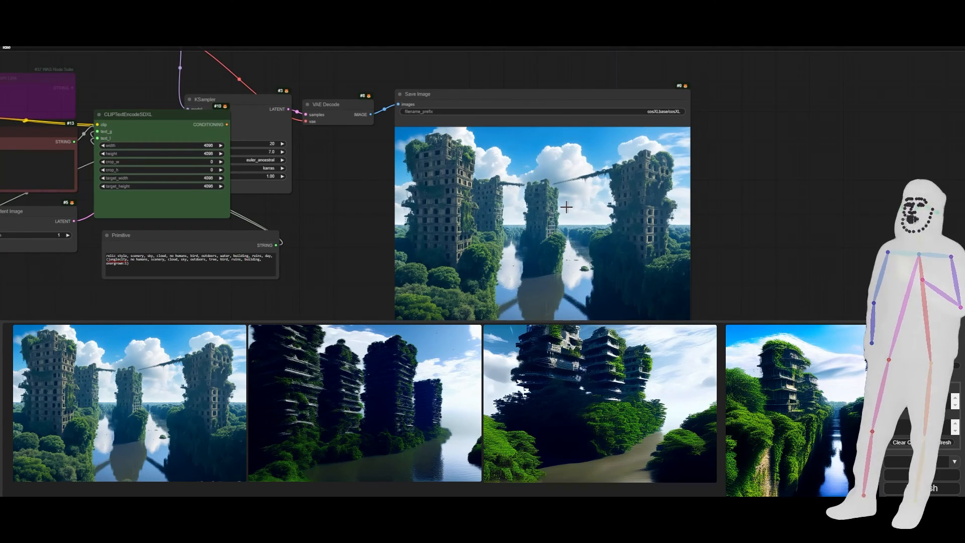
{"action": "scroll", "coordinate": [565, 206], "scroll_direction": "up", "scroll_amount": 5}
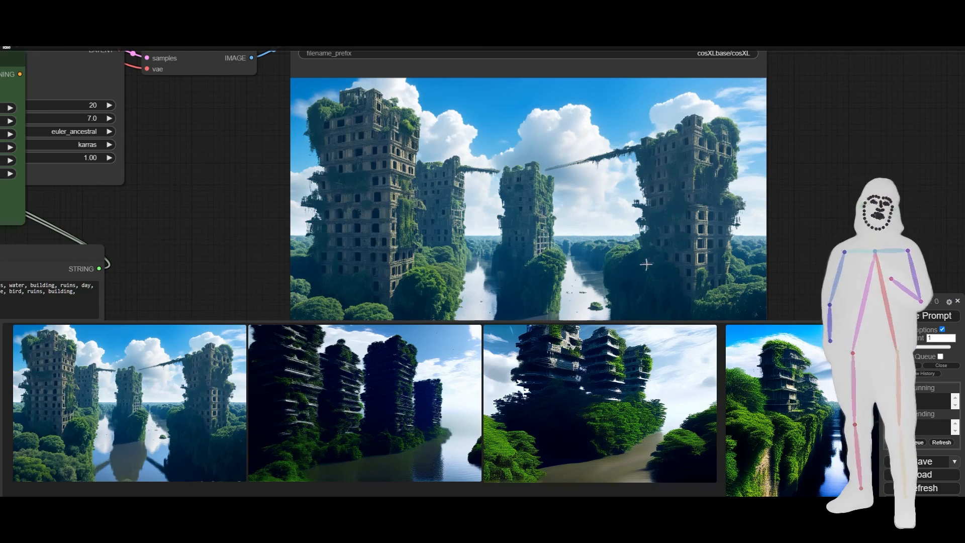
{"action": "scroll", "coordinate": [648, 289], "scroll_direction": "down", "scroll_amount": 5}
{"action": "scroll", "coordinate": [622, 277], "scroll_direction": "up", "scroll_amount": 5}
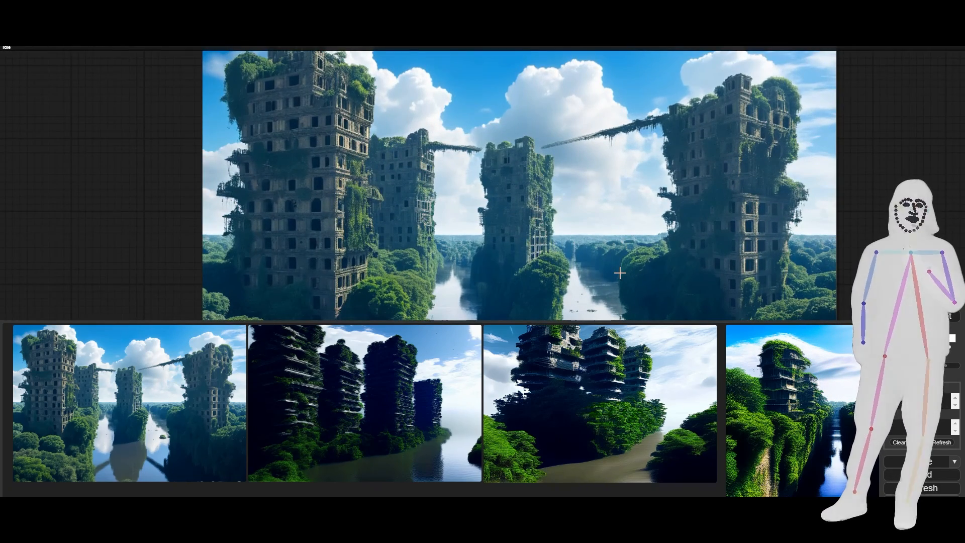
{"action": "scroll", "coordinate": [620, 273], "scroll_direction": "down", "scroll_amount": 8}
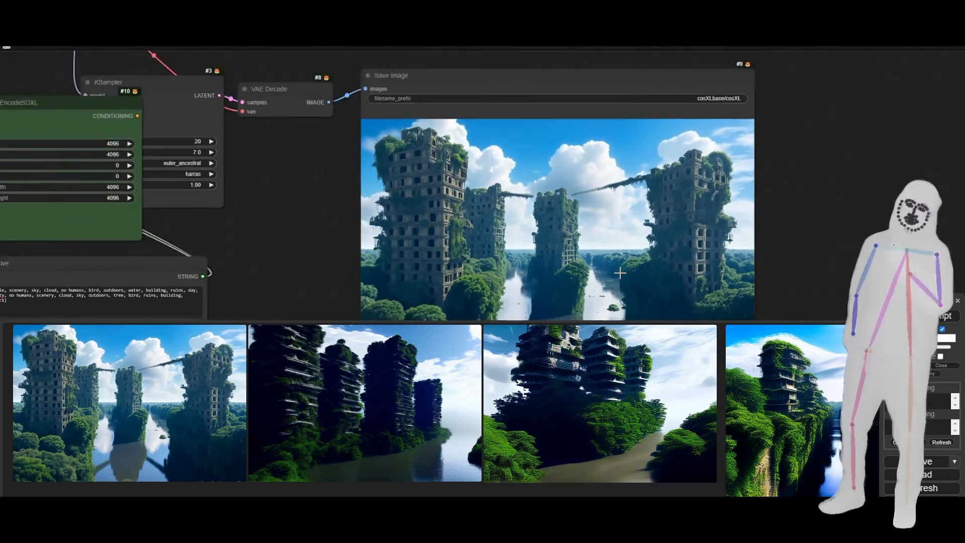
{"action": "left_click_drag", "start_coordinate": [300, 162], "coordinate": [385, 115]}
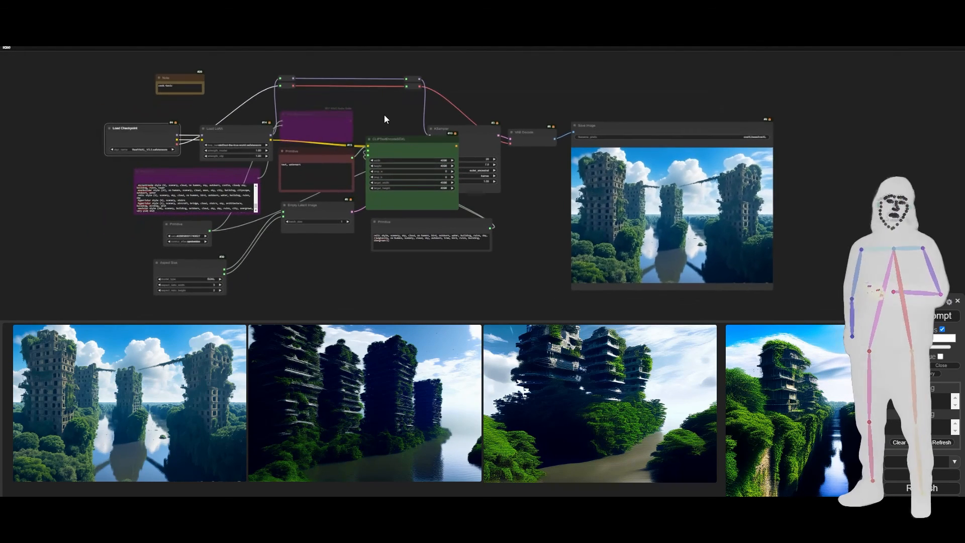